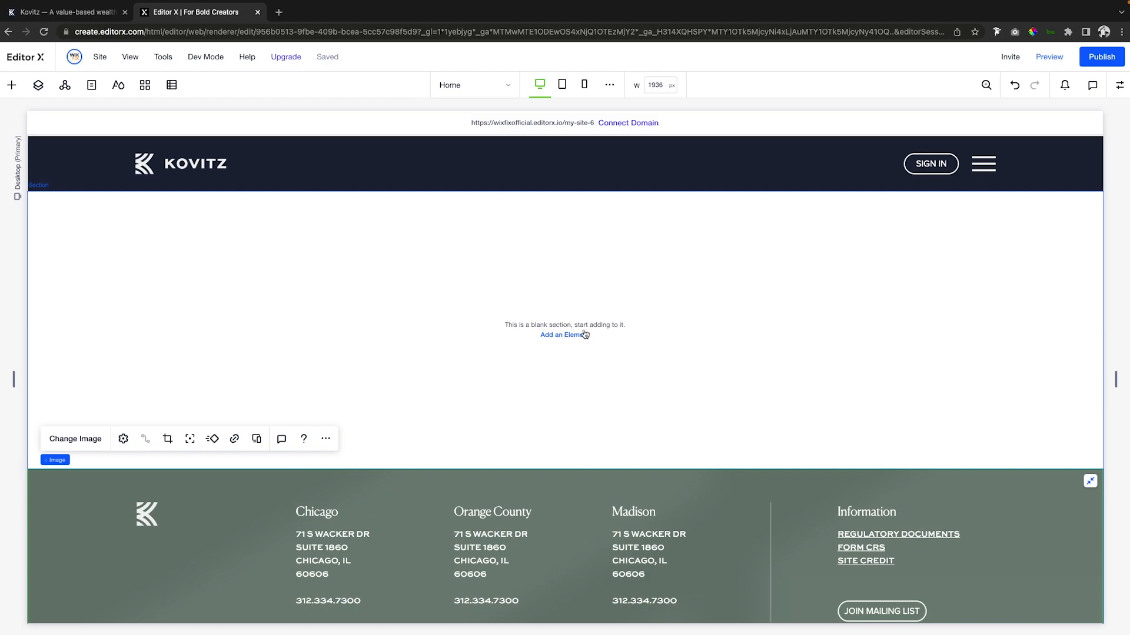
Step: Set the blank section's minimum height to 90 vh
{"action": "left_click", "coordinate": [686, 301]}
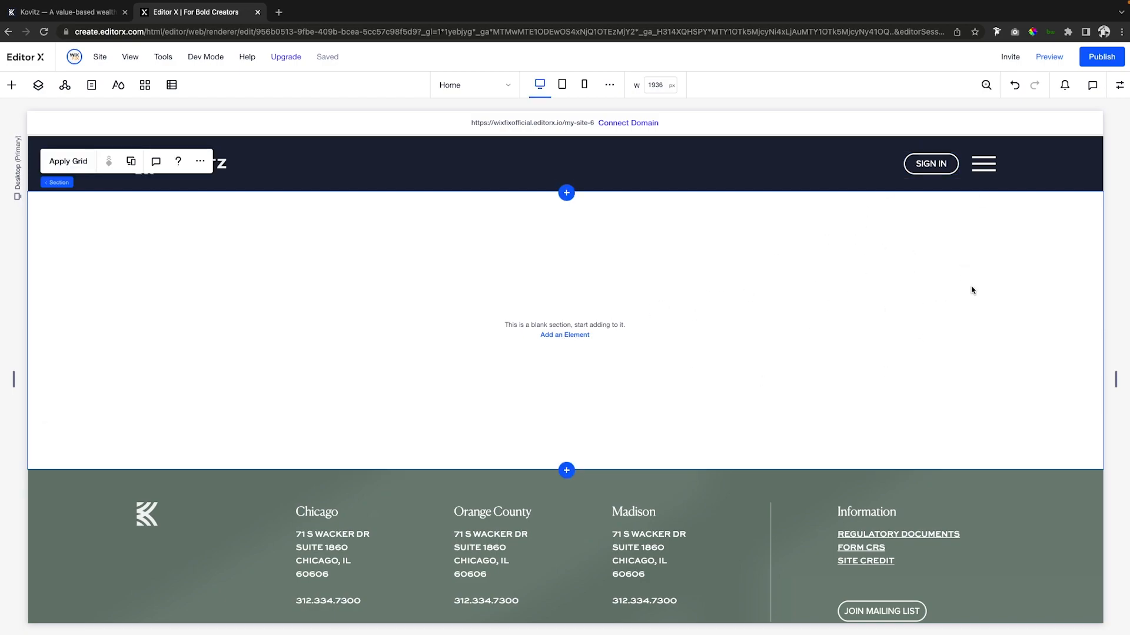
{"action": "left_click", "coordinate": [1120, 85]}
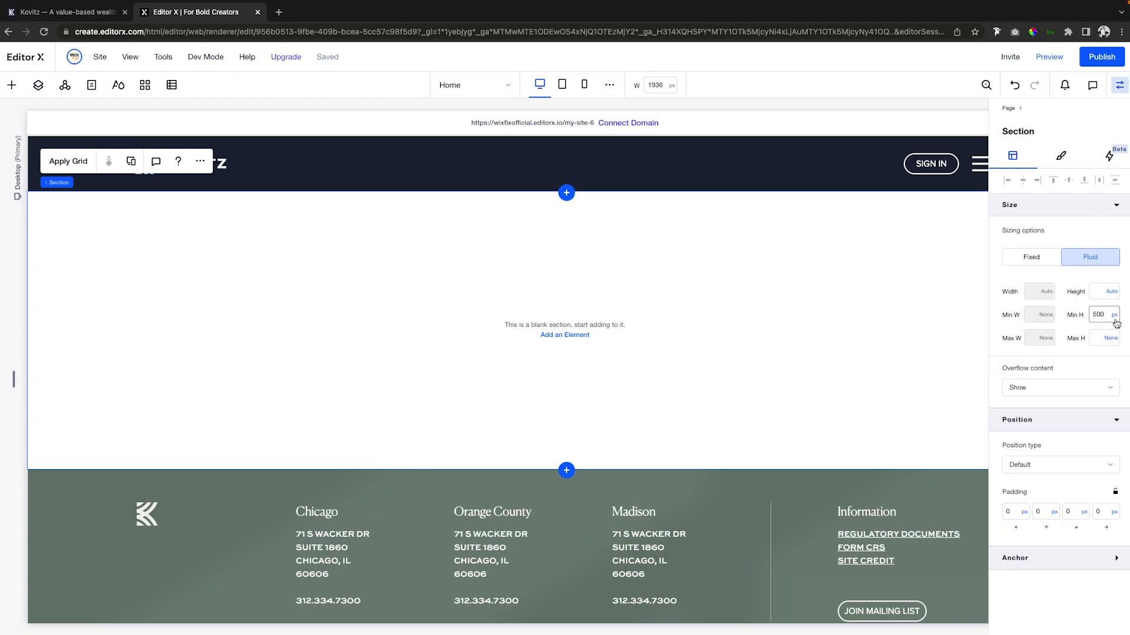
{"action": "left_click", "coordinate": [1107, 316]}
{"action": "key", "text": "Return"}
{"action": "scroll", "coordinate": [372, 267], "scroll_direction": "down", "scroll_amount": 1}
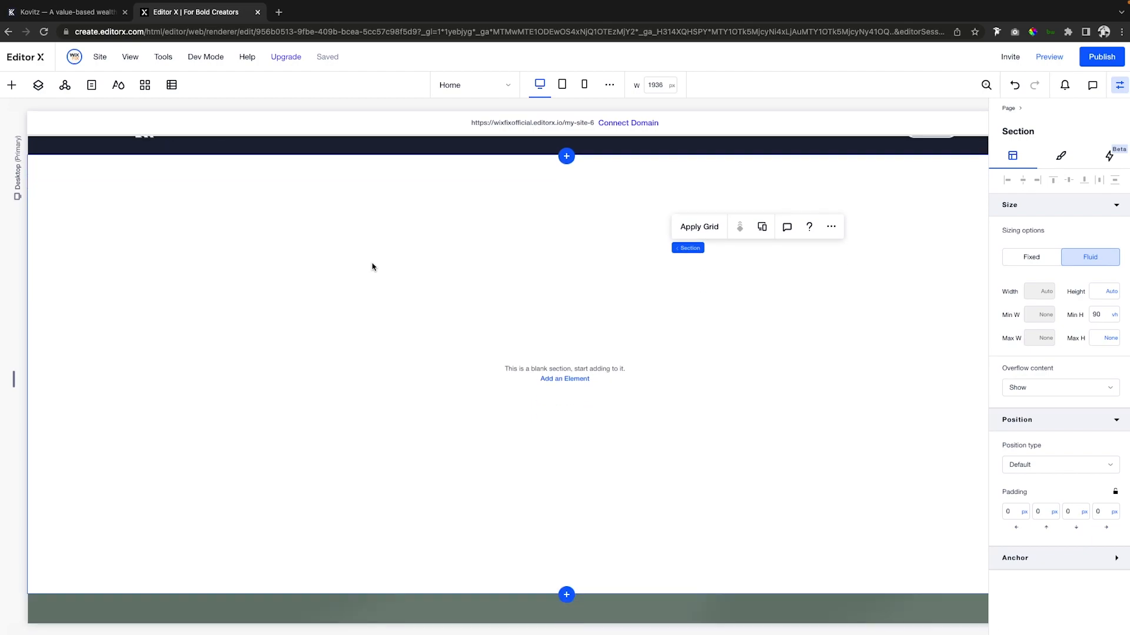
{"action": "scroll", "coordinate": [478, 292], "scroll_direction": "up", "scroll_amount": 1}
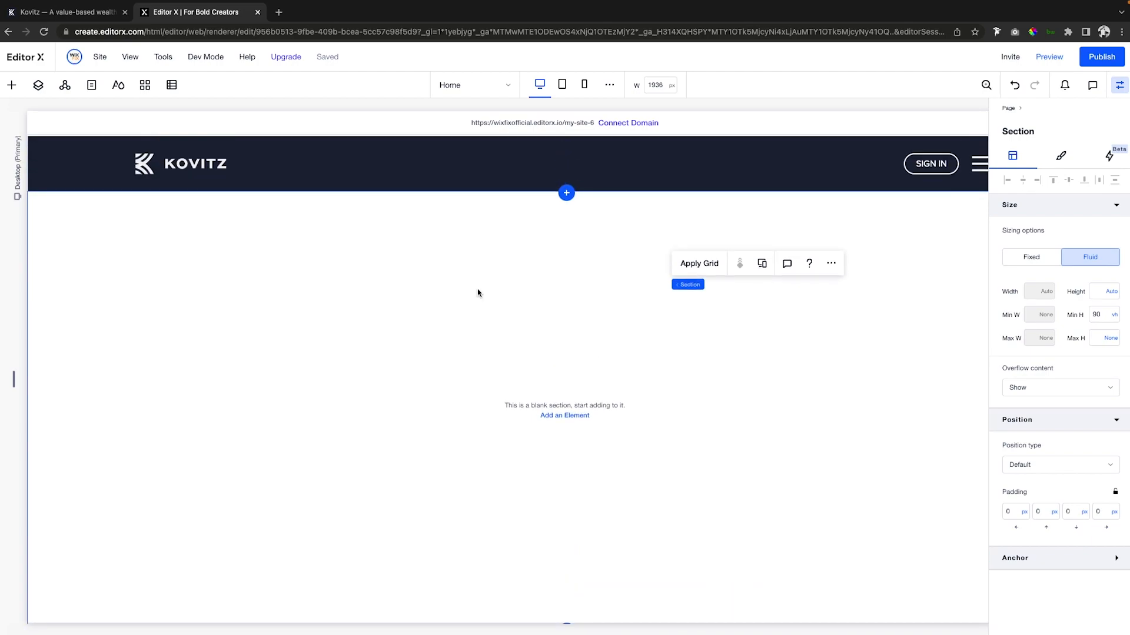
Step: Add the uploaded Kovitz-Guida… forest video to the blank section and stretch it to fill the section
{"action": "left_click", "coordinate": [12, 93]}
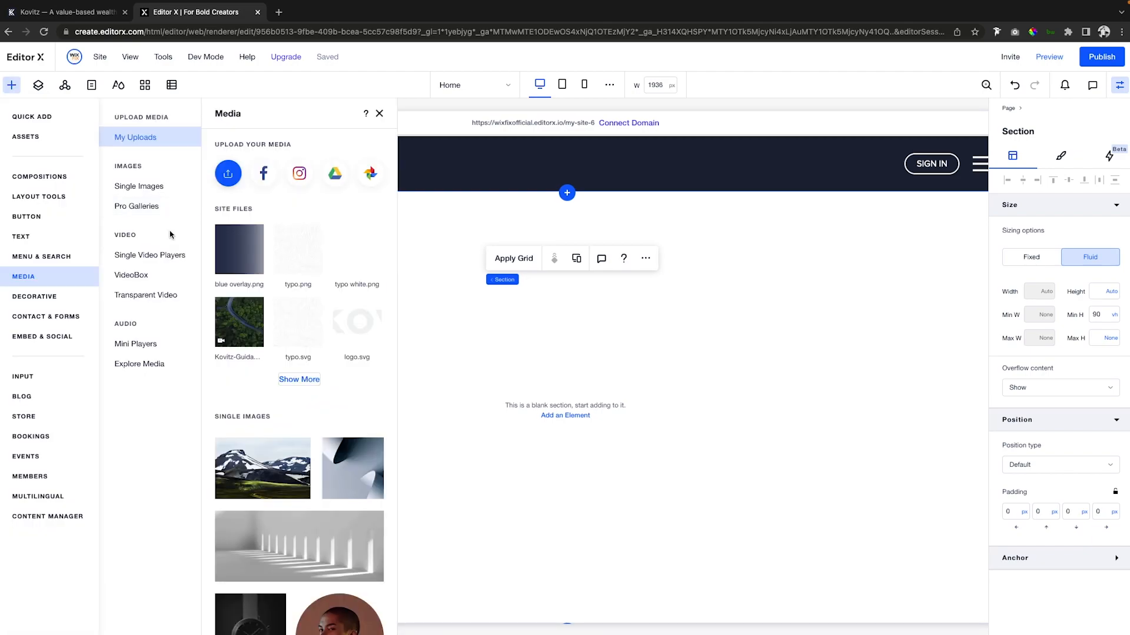
{"action": "mouse_move", "coordinate": [240, 333]}
{"action": "left_click_drag", "start_coordinate": [240, 333], "coordinate": [647, 359]}
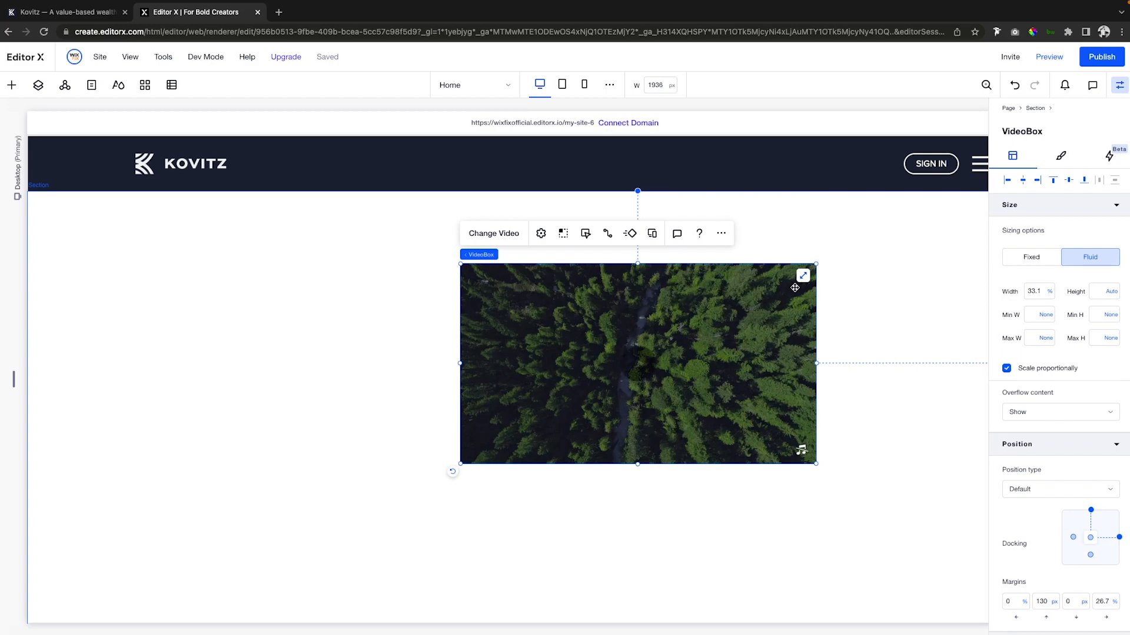
{"action": "left_click", "coordinate": [803, 276]}
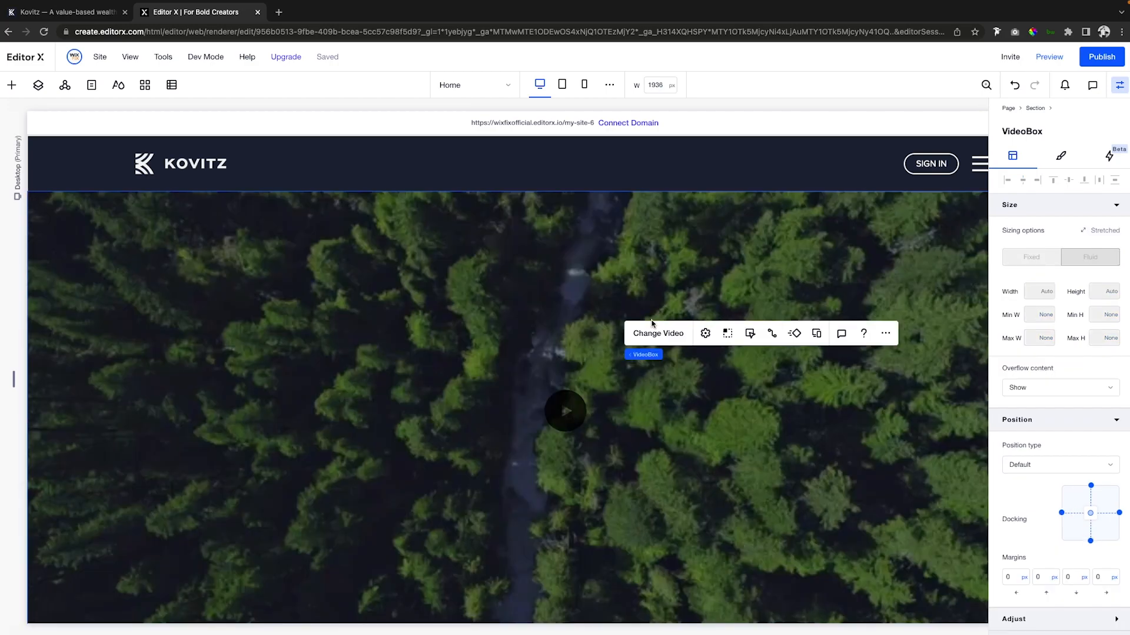
Step: Set the VideoBox's pause behavior to No pause and toggle its audio setting
{"action": "left_click", "coordinate": [749, 333]}
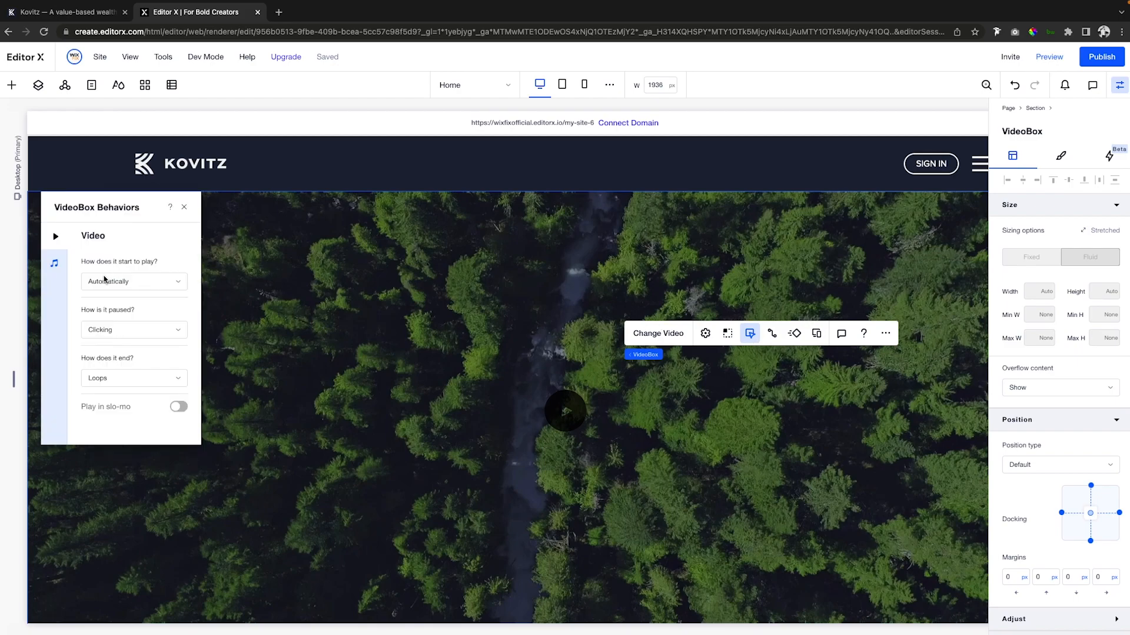
{"action": "left_click", "coordinate": [113, 338]}
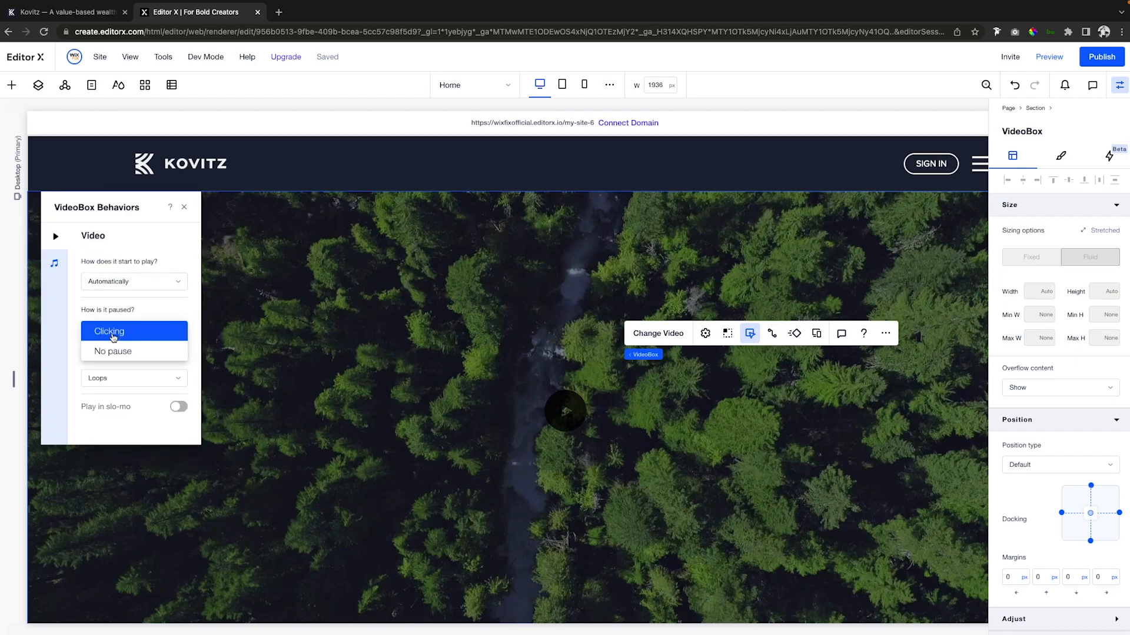
{"action": "left_click", "coordinate": [114, 355]}
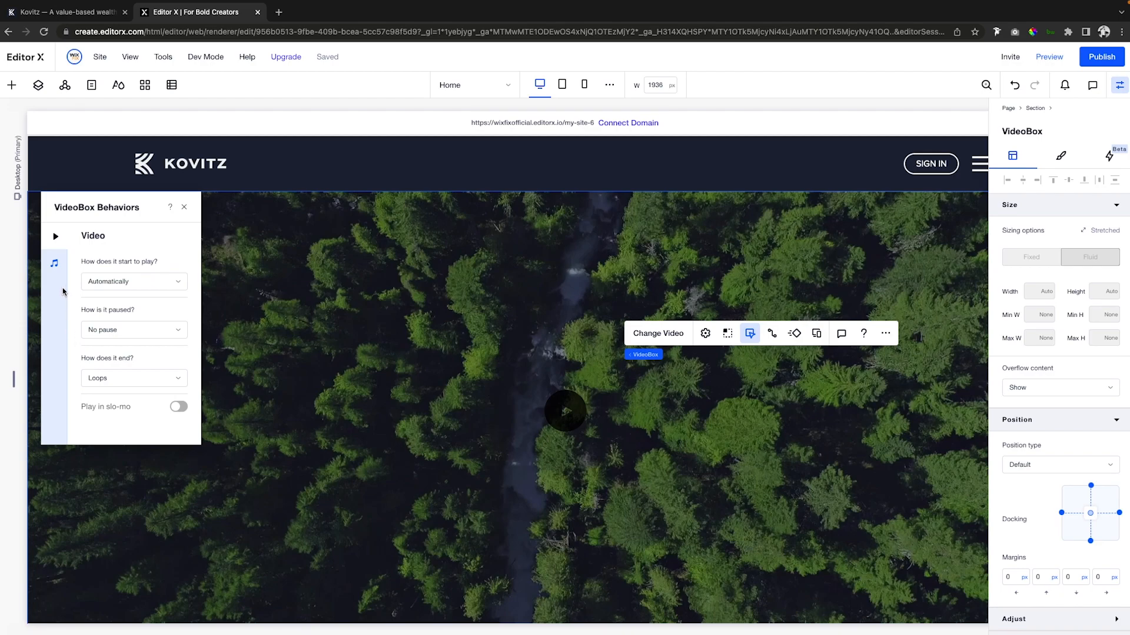
{"action": "left_click", "coordinate": [54, 263]}
{"action": "left_click", "coordinate": [179, 262]}
{"action": "left_click", "coordinate": [184, 209]}
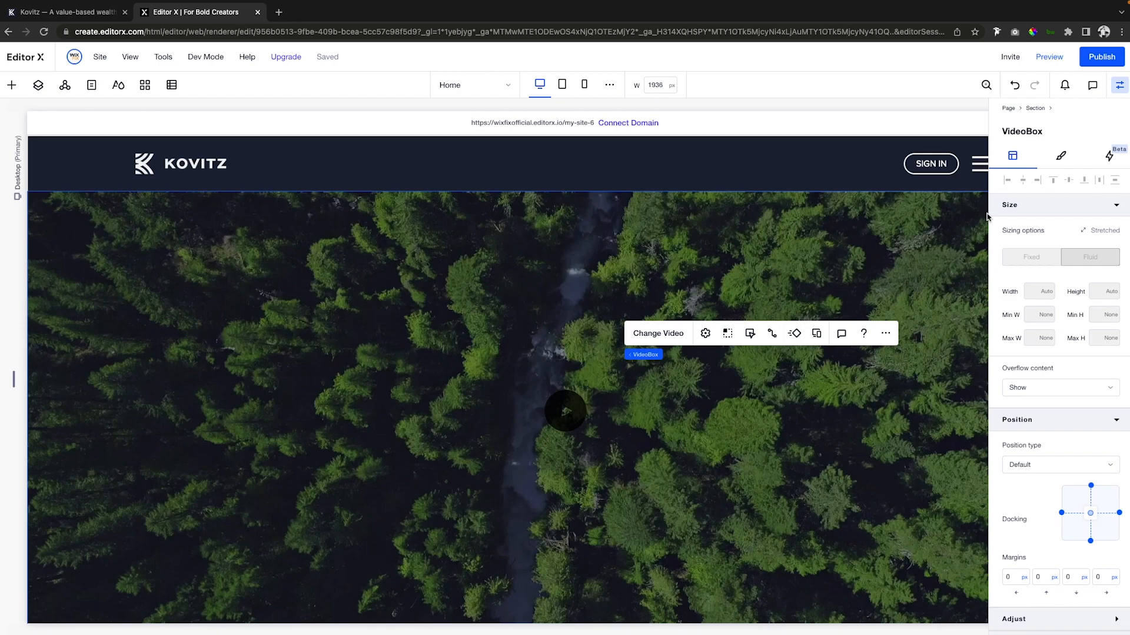
Step: Change the background color of the section that holds the video
{"action": "mouse_move", "coordinate": [649, 354]}
{"action": "left_click", "coordinate": [639, 356]}
{"action": "left_click", "coordinate": [1061, 156]}
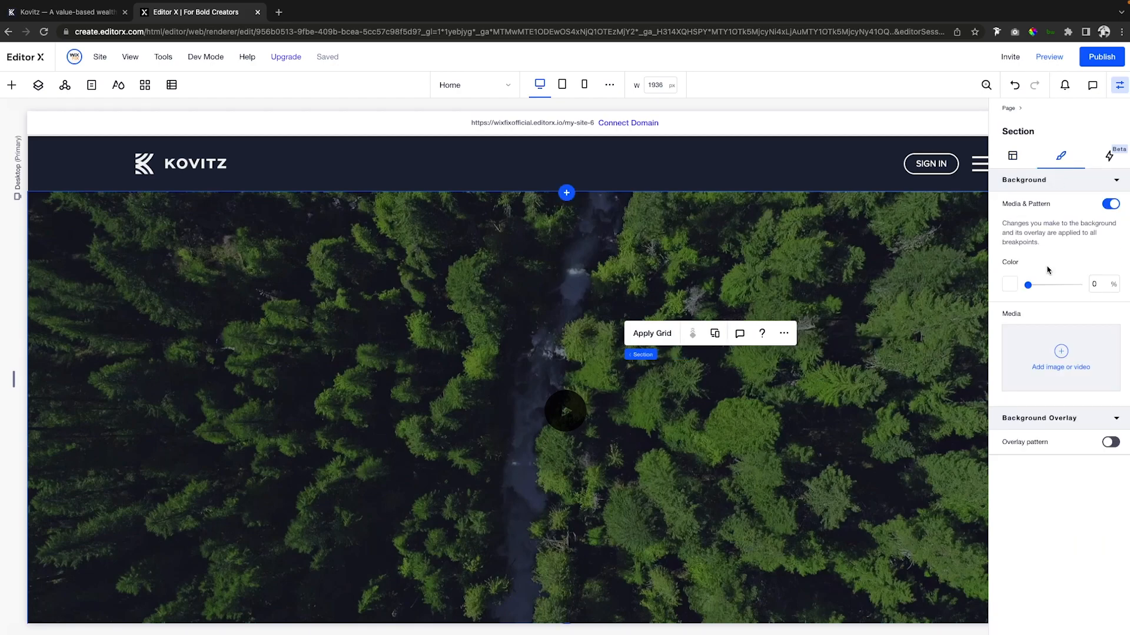
{"action": "left_click", "coordinate": [1009, 284]}
{"action": "left_click", "coordinate": [1111, 381]}
{"action": "left_click", "coordinate": [874, 291]}
{"action": "left_click", "coordinate": [894, 292]}
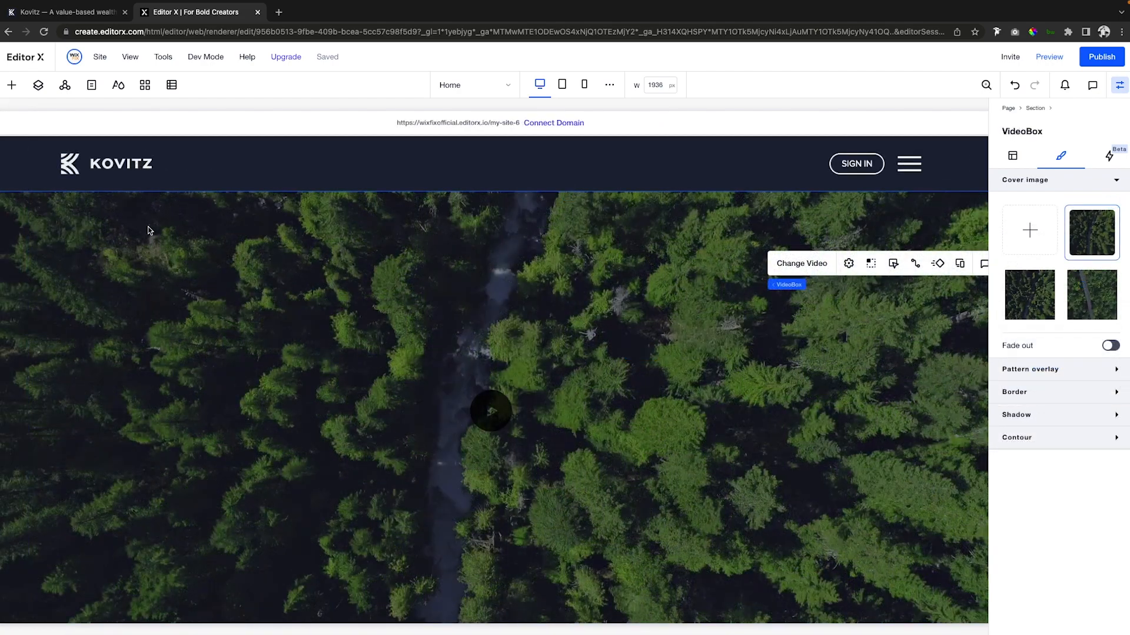
Step: Add typo white.png to the section, stretched over the video, and move it above the VideoBox in the layer order
{"action": "left_click", "coordinate": [11, 85]}
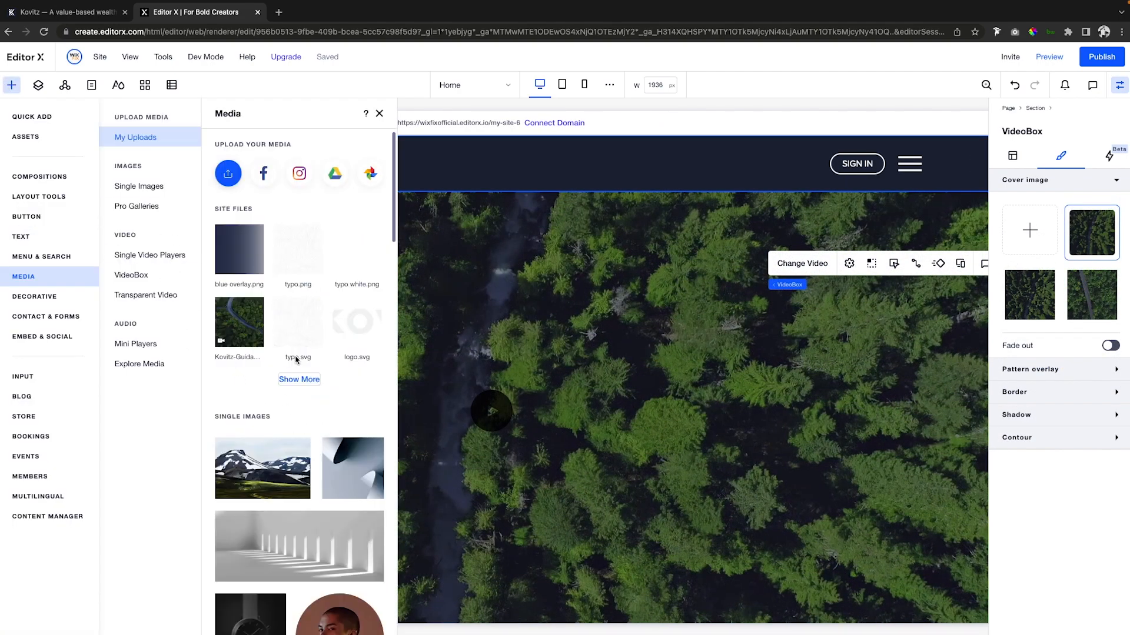
{"action": "mouse_move", "coordinate": [297, 336]}
{"action": "left_click_drag", "start_coordinate": [349, 259], "coordinate": [606, 388]}
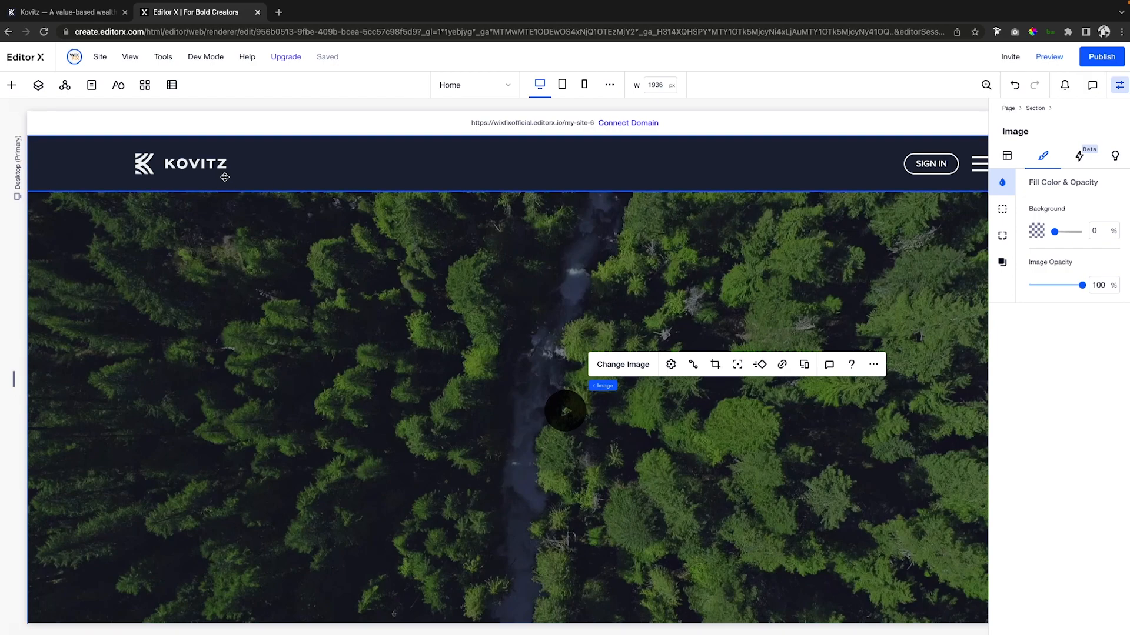
{"action": "left_click", "coordinate": [36, 87]}
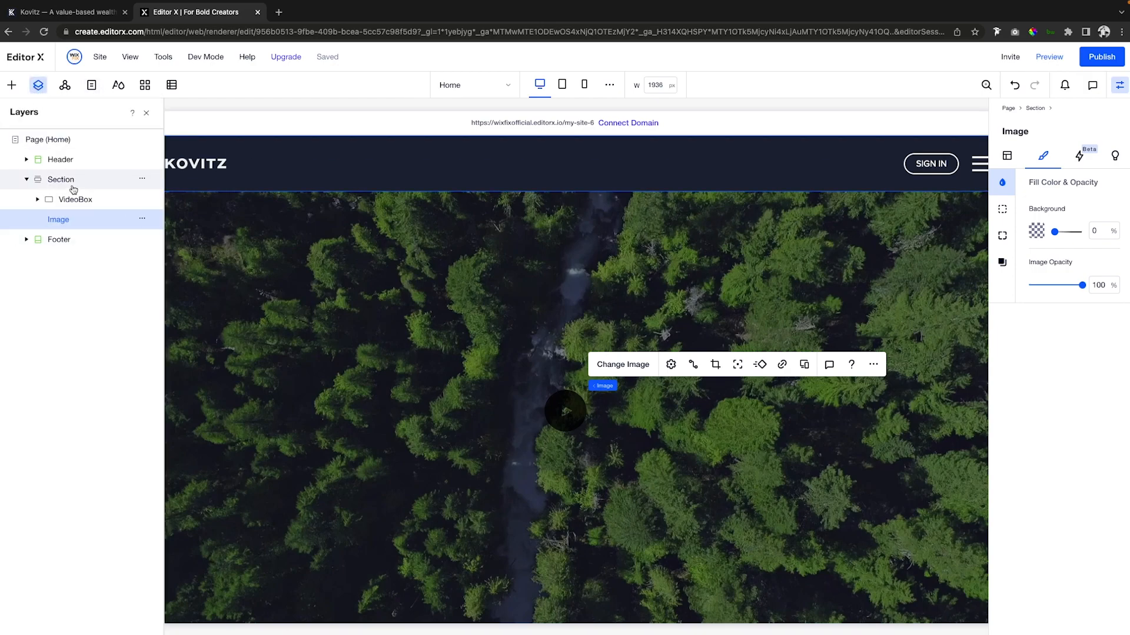
{"action": "left_click_drag", "start_coordinate": [58, 219], "coordinate": [89, 199]}
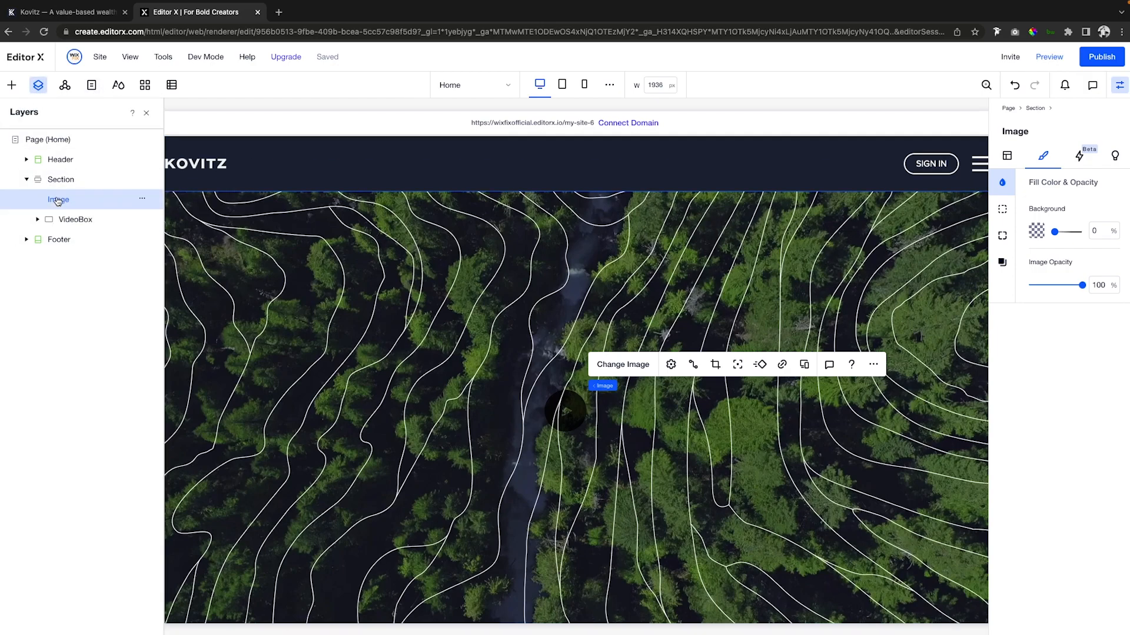
Step: Set the contour-line image's opacity to 17% and its scroll behavior to Parallax
{"action": "left_click", "coordinate": [1040, 286]}
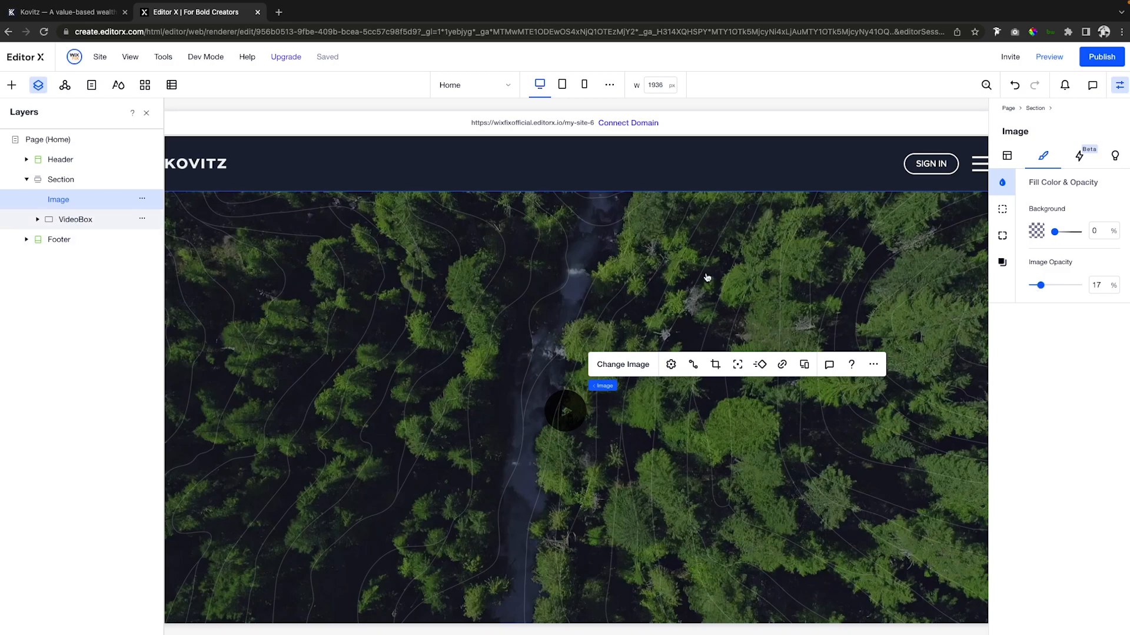
{"action": "left_click", "coordinate": [670, 364]}
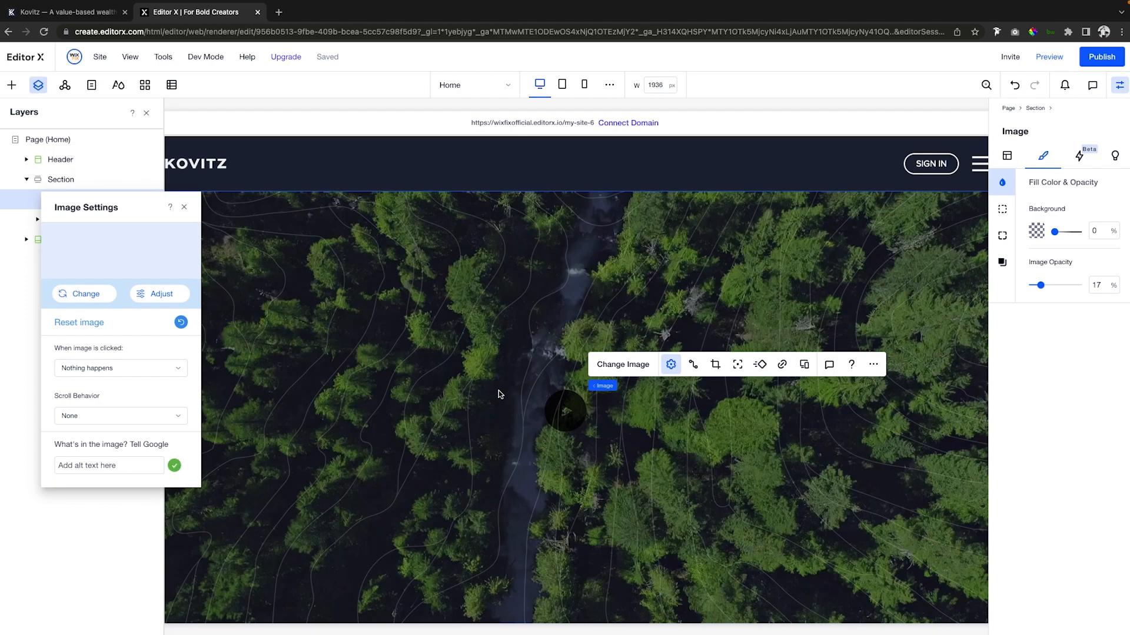
{"action": "left_click", "coordinate": [70, 418]}
{"action": "left_click", "coordinate": [101, 456]}
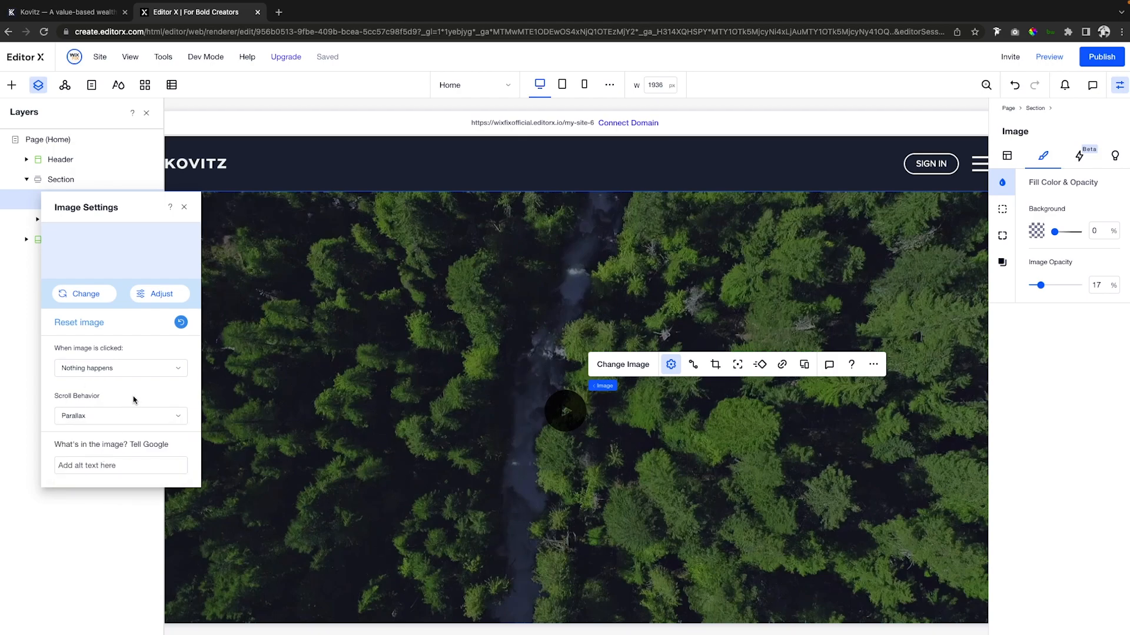
{"action": "left_click", "coordinate": [184, 208]}
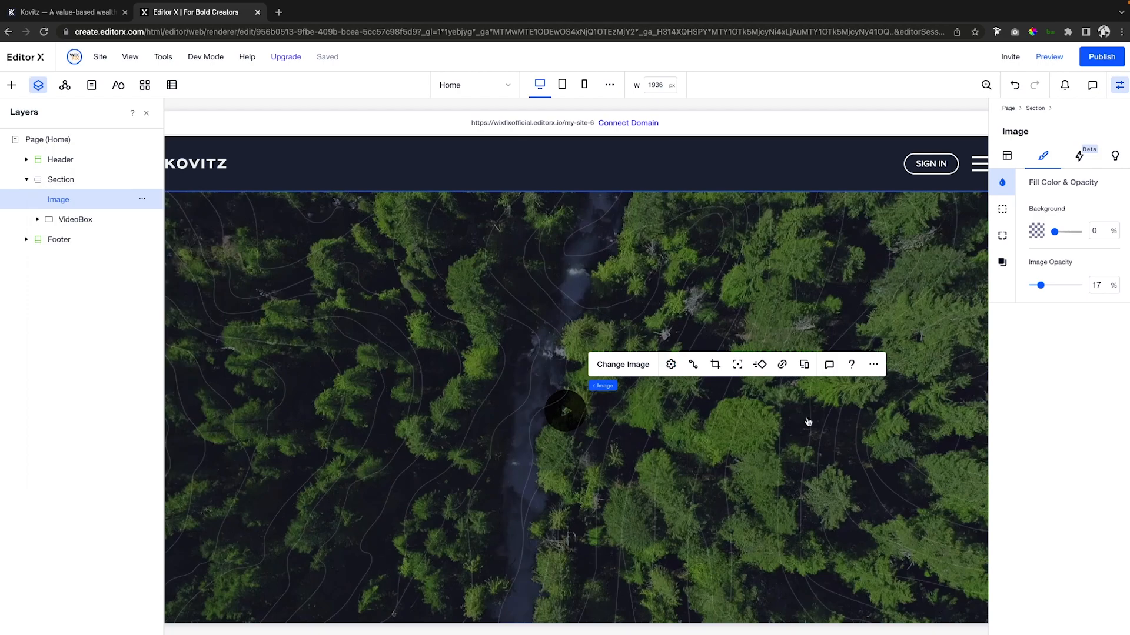
Step: Move the contour-line image's focal point to its bottom center
{"action": "left_click", "coordinate": [737, 364]}
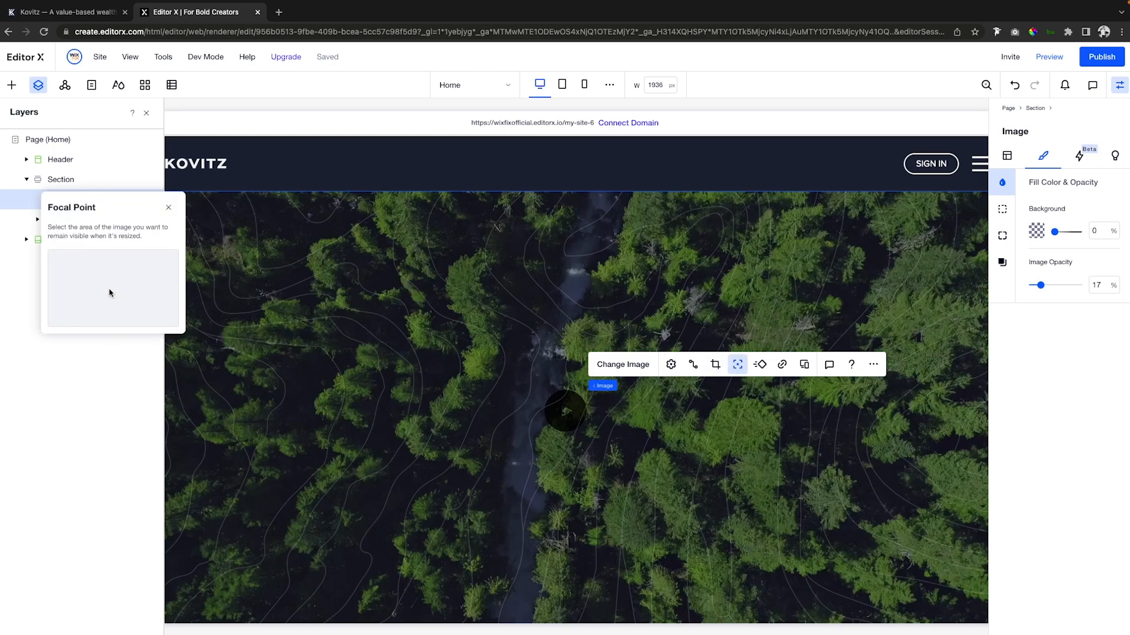
{"action": "left_click_drag", "start_coordinate": [113, 292], "coordinate": [112, 325]}
{"action": "left_click", "coordinate": [169, 209]}
{"action": "left_click", "coordinate": [147, 113]}
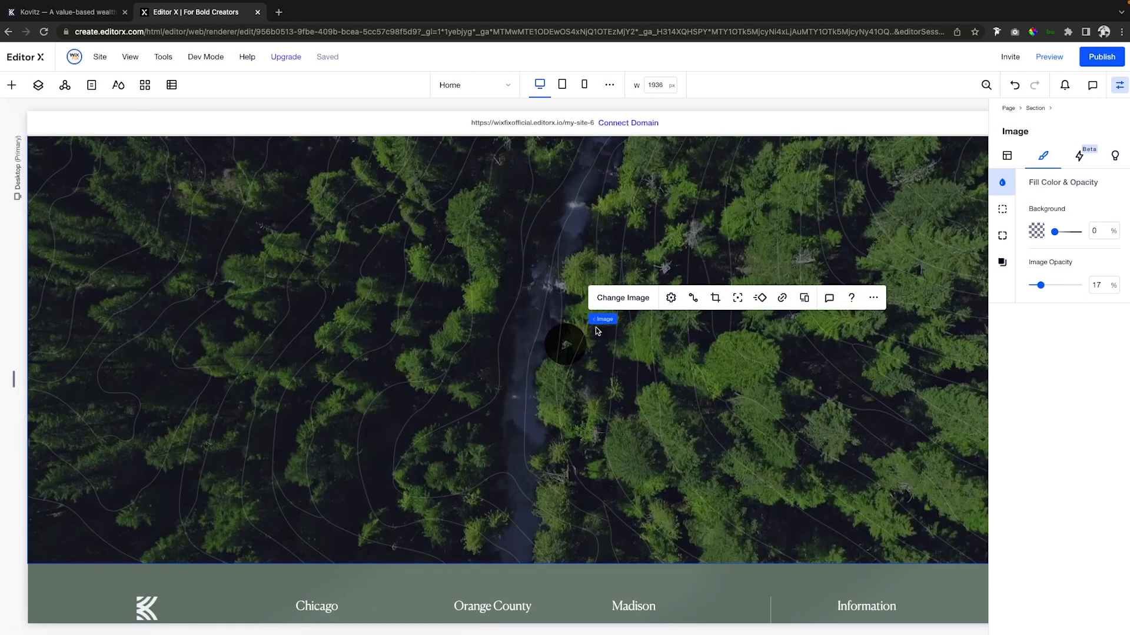
Step: Add a title text element near the middle of the video section
{"action": "left_click", "coordinate": [11, 85]}
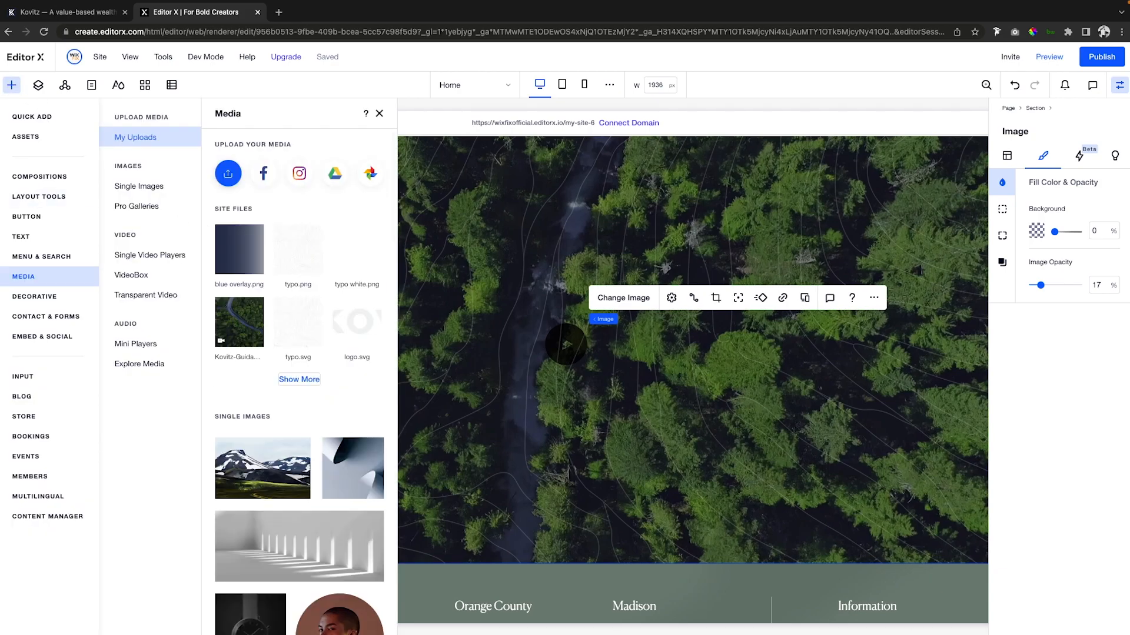
{"action": "left_click", "coordinate": [32, 117]}
{"action": "left_click_drag", "start_coordinate": [139, 186], "coordinate": [567, 368]}
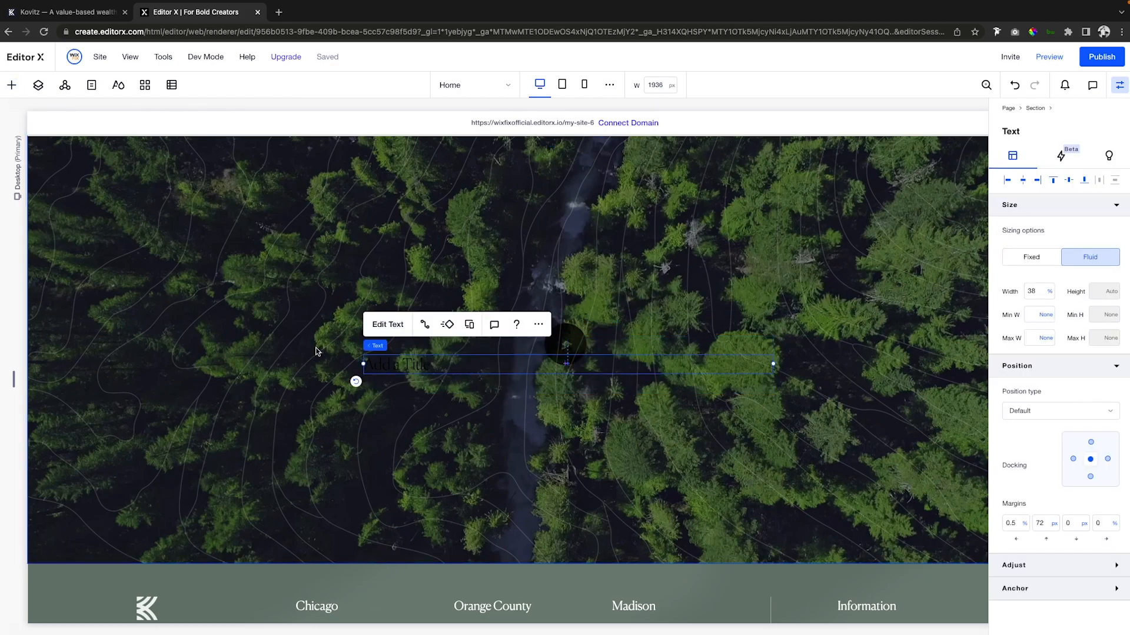
Step: Apply the Heading 1 style to the title text and color it white (#FFFFFF)
{"action": "left_click", "coordinate": [396, 325]}
{"action": "left_click", "coordinate": [397, 303]}
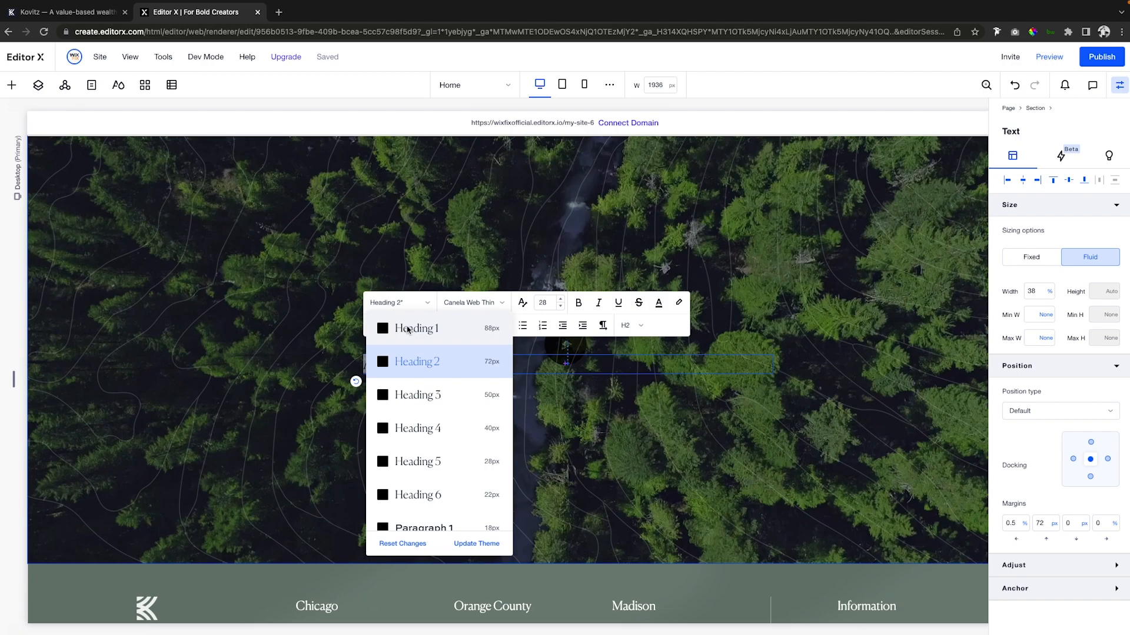
{"action": "left_click", "coordinate": [407, 328]}
{"action": "left_click", "coordinate": [660, 283]}
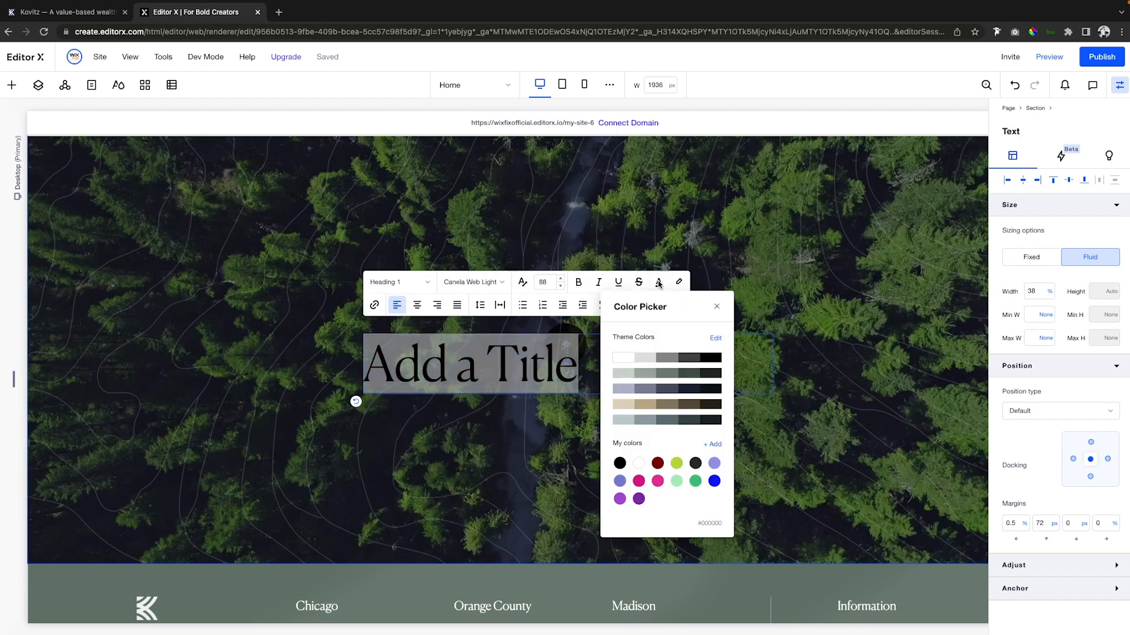
{"action": "left_click", "coordinate": [621, 362]}
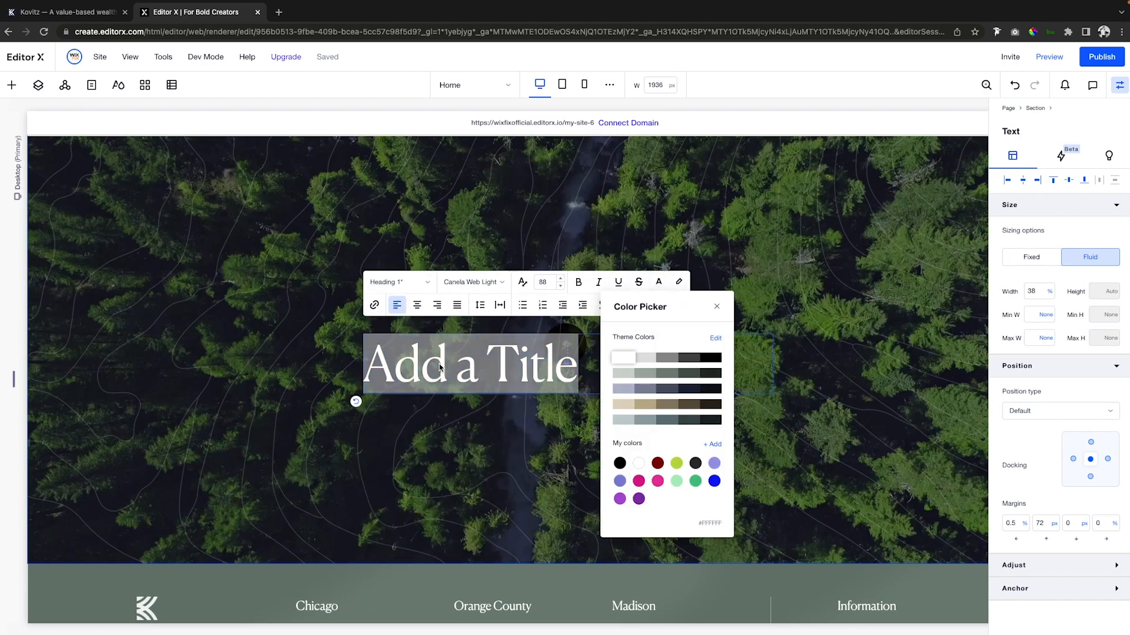
Step: Set the title's font to Canela Web Thin and replace its text with "Guided by value."
{"action": "left_click", "coordinate": [474, 286]}
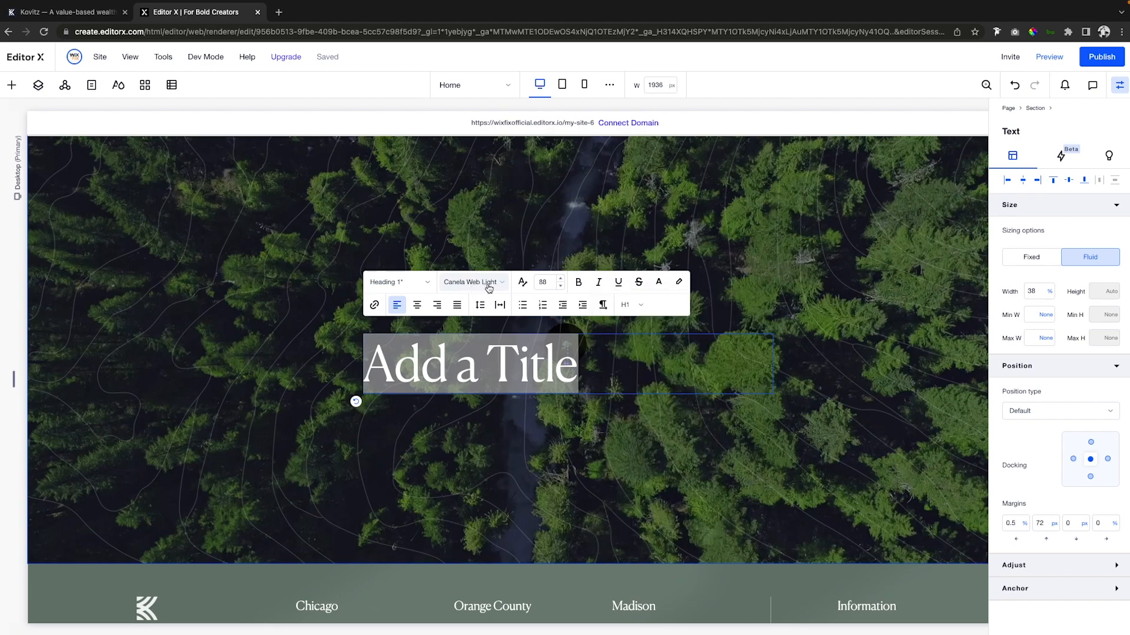
{"action": "left_click", "coordinate": [493, 286]}
{"action": "scroll", "coordinate": [532, 350], "scroll_direction": "up", "scroll_amount": 2}
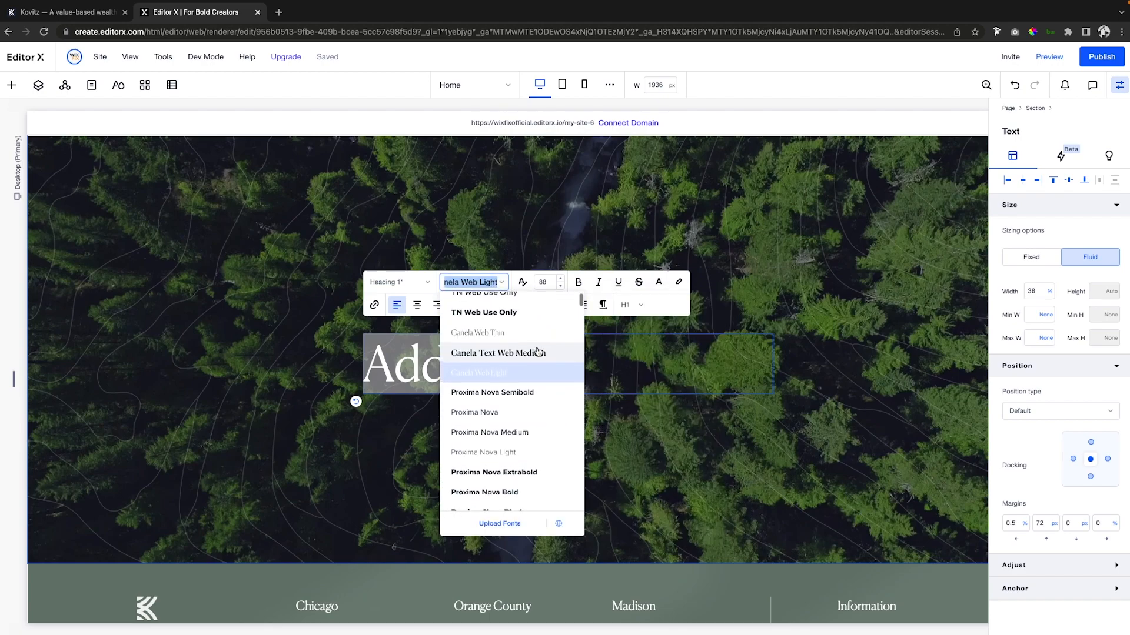
{"action": "left_click", "coordinate": [518, 333]}
{"action": "triple_click", "coordinate": [491, 367]}
{"action": "type", "text": "Guided by value."}
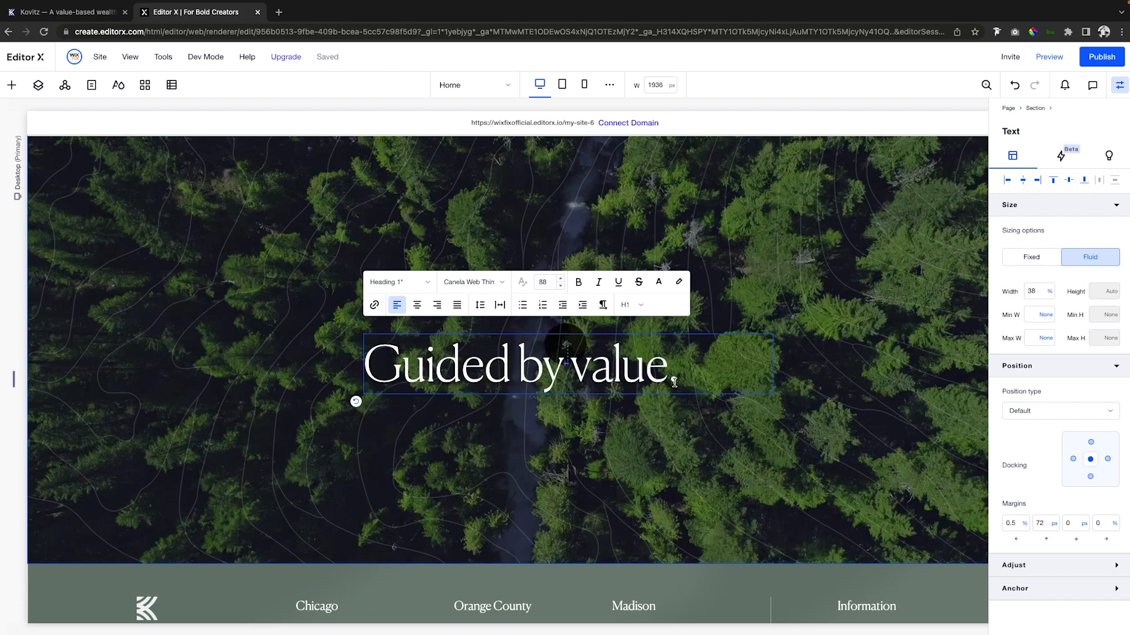
Step: Center-align the title's text and center the text element horizontally in the section
{"action": "key", "text": "ctrl+a"}
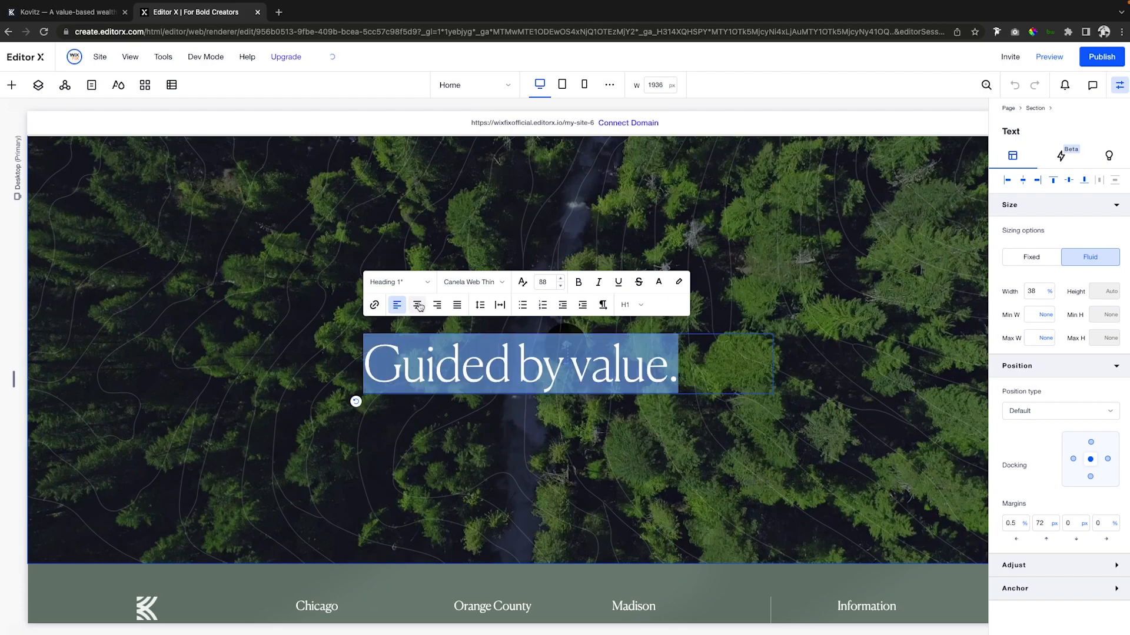
{"action": "left_click", "coordinate": [417, 305]}
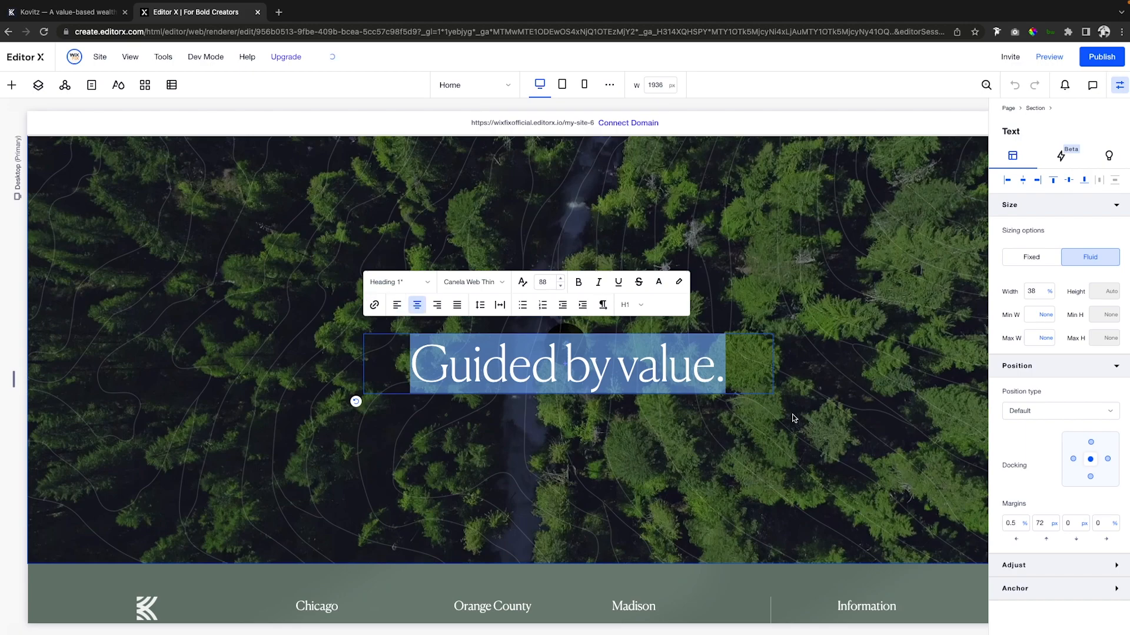
{"action": "left_click", "coordinate": [799, 415]}
{"action": "left_click", "coordinate": [634, 365]}
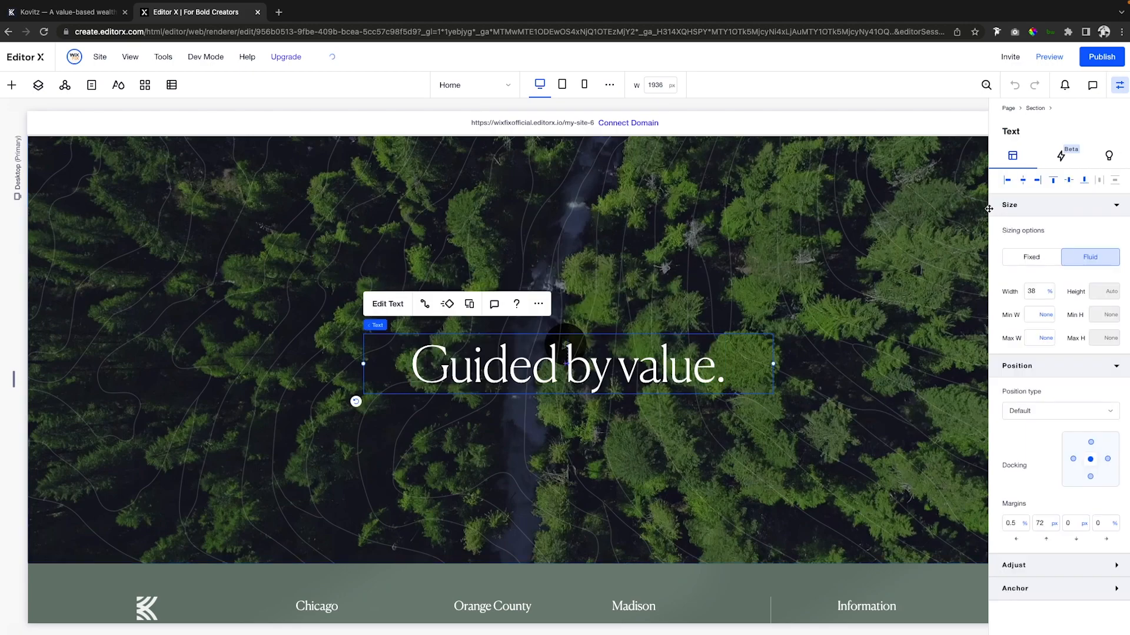
{"action": "left_click", "coordinate": [1024, 183]}
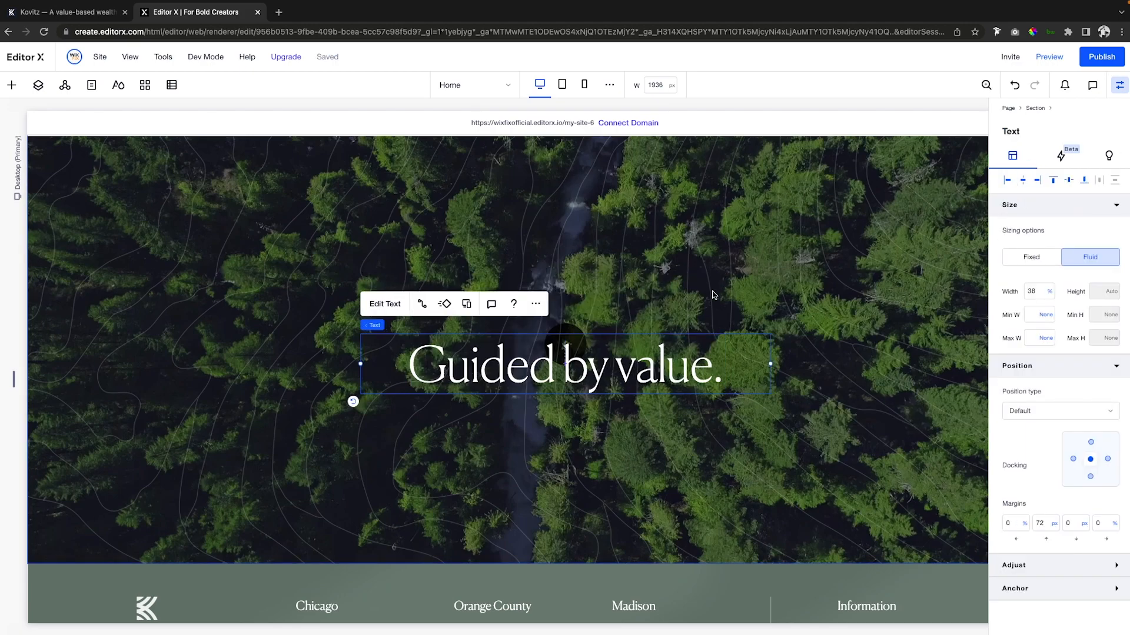
Step: Add a second title text element above the "Guided by value." headline and open its text for editing
{"action": "left_click", "coordinate": [11, 84]}
{"action": "left_click_drag", "start_coordinate": [136, 171], "coordinate": [569, 290]}
{"action": "double_click", "coordinate": [434, 269]}
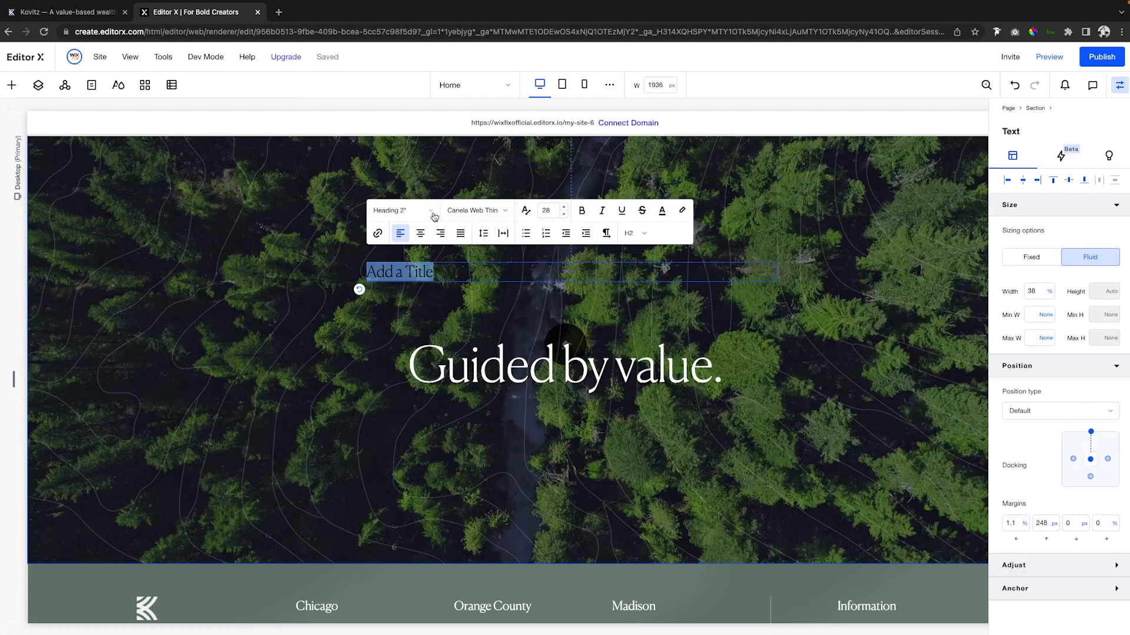
Step: Apply the Paragraph 1 style to the new title text and set its font size to 22
{"action": "left_click", "coordinate": [435, 215]}
{"action": "scroll", "coordinate": [444, 396], "scroll_direction": "down", "scroll_amount": 1}
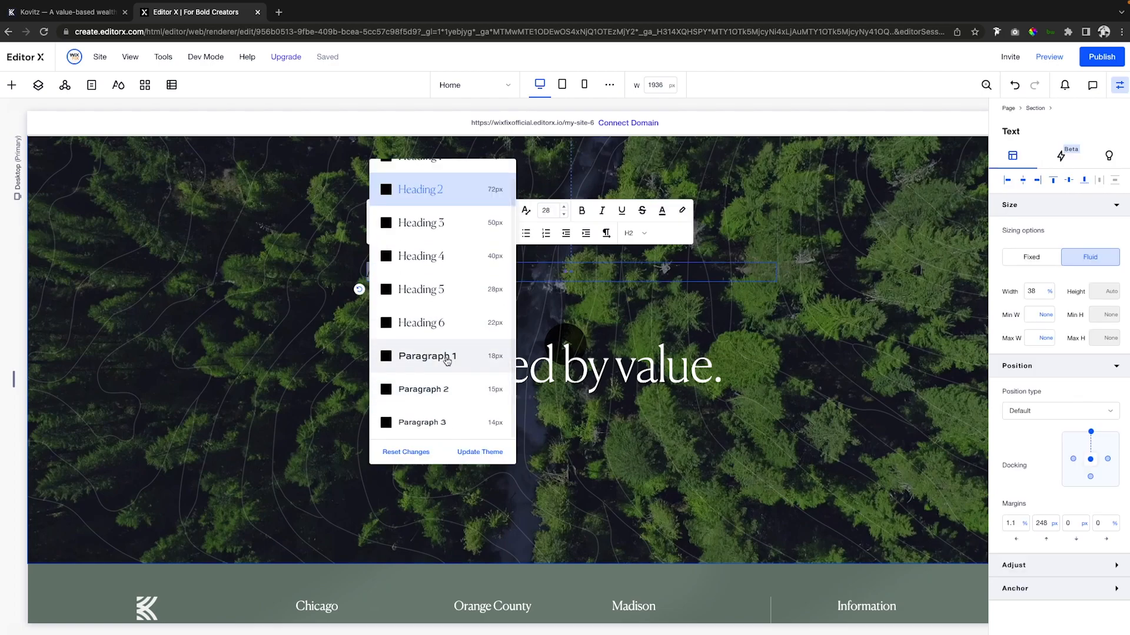
{"action": "left_click", "coordinate": [447, 358]}
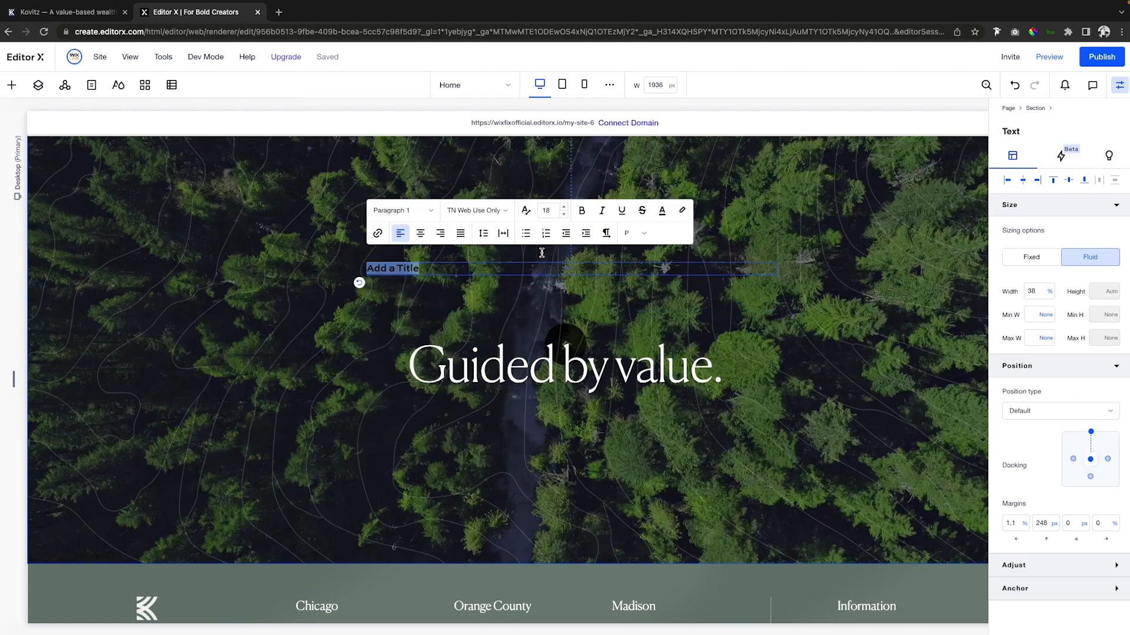
{"action": "left_click", "coordinate": [550, 210]}
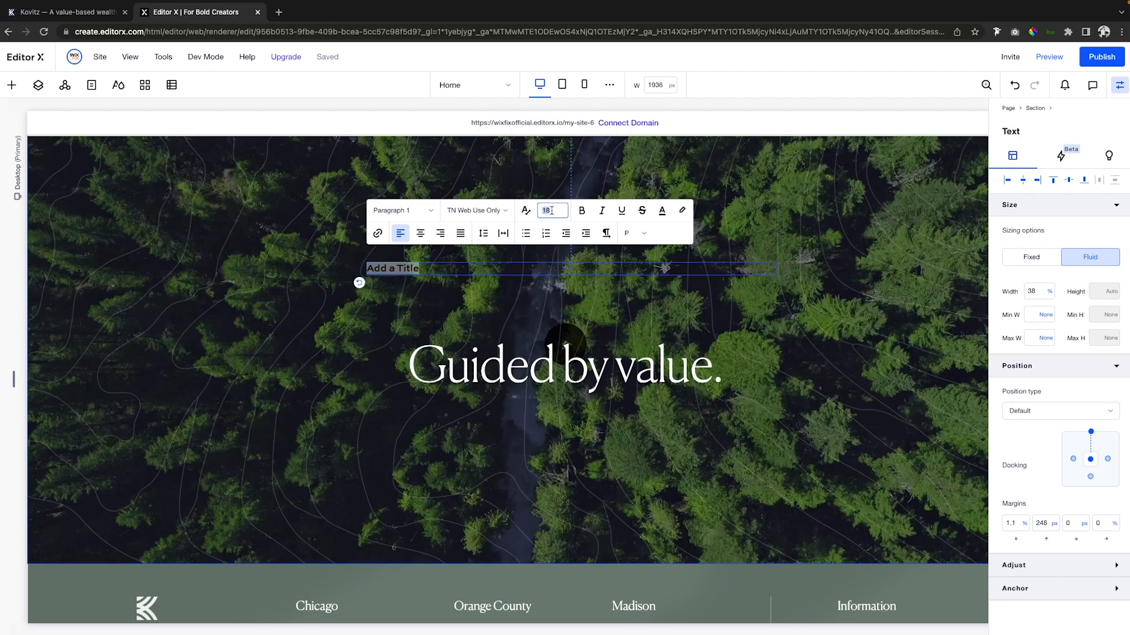
{"action": "key", "text": "Return"}
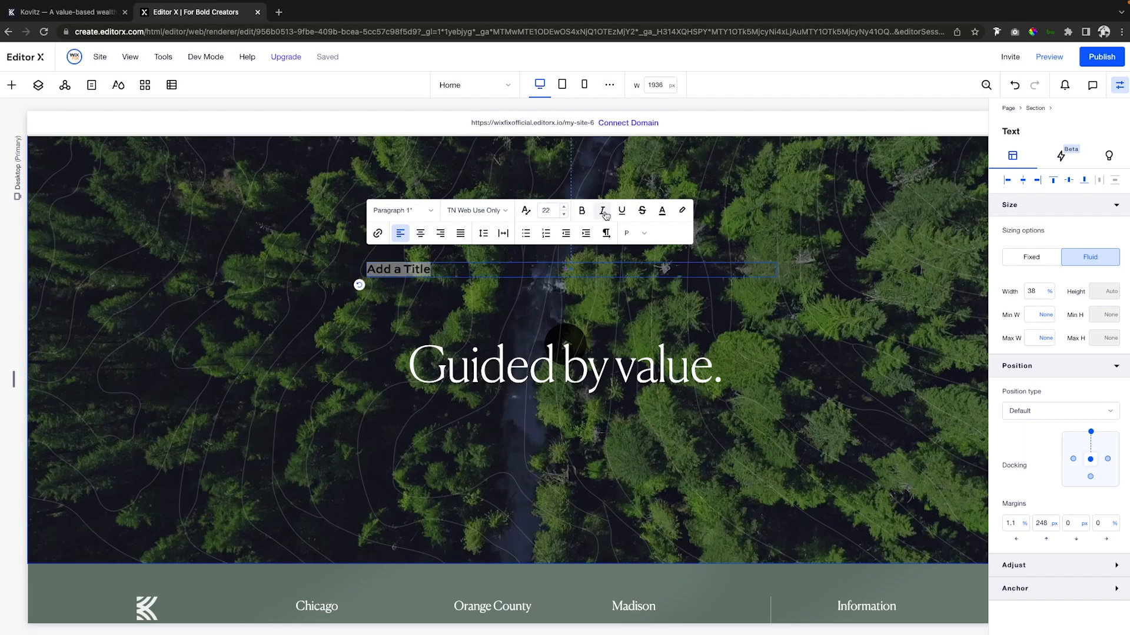
Step: Center-align the new title's text and color it white (#FFFFFF)
{"action": "left_click", "coordinate": [414, 237]}
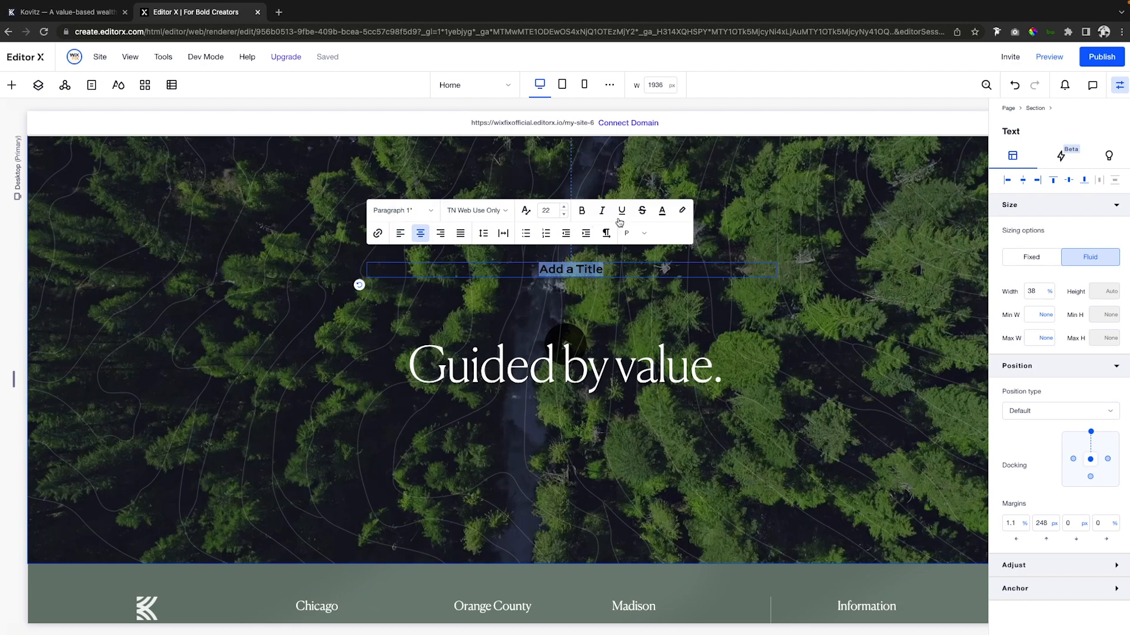
{"action": "left_click", "coordinate": [661, 212]}
{"action": "left_click", "coordinate": [628, 286]}
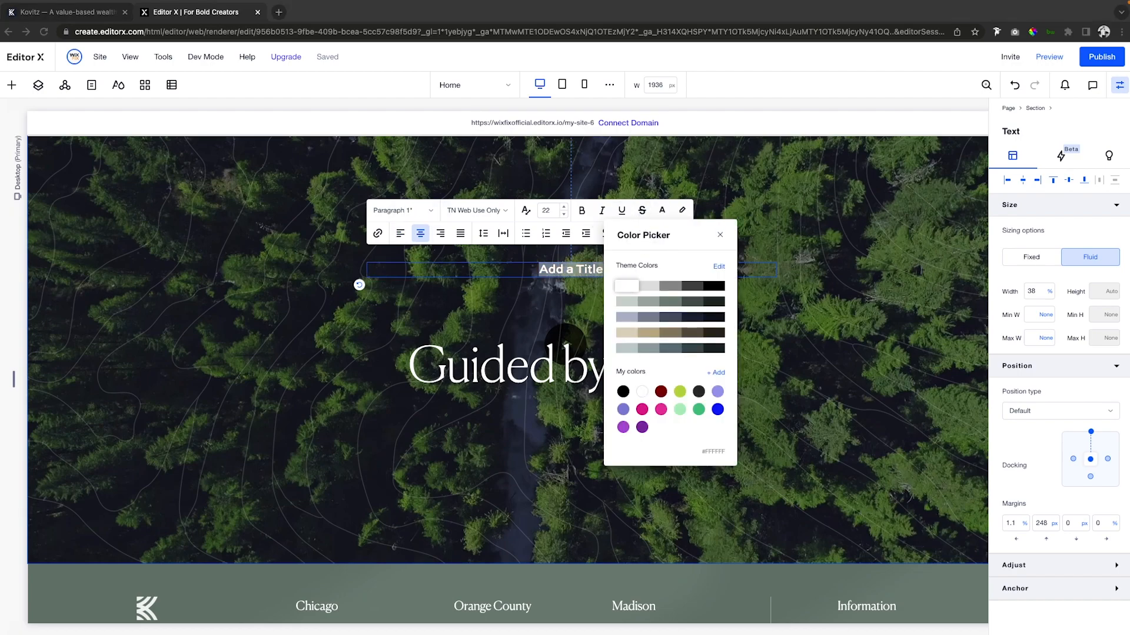
Step: Replace the new title's text with "HOW YOU GET THERE MATTERS." and center it horizontally just above the headline
{"action": "left_click", "coordinate": [562, 269]}
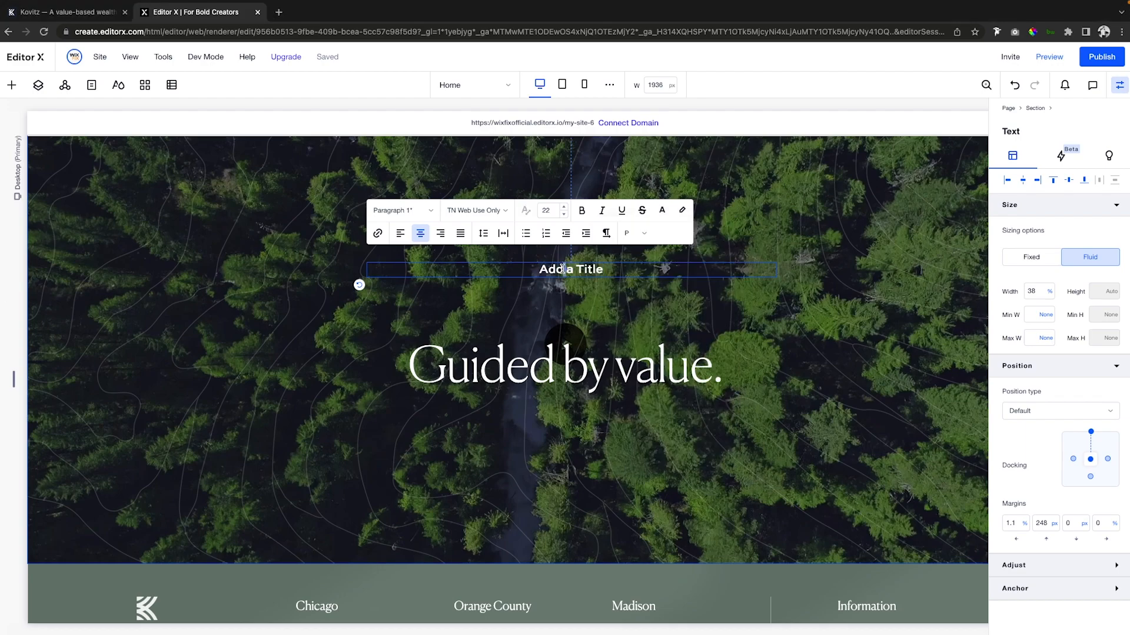
{"action": "type", "text": "HOW YOU GET THERE MATTERS."}
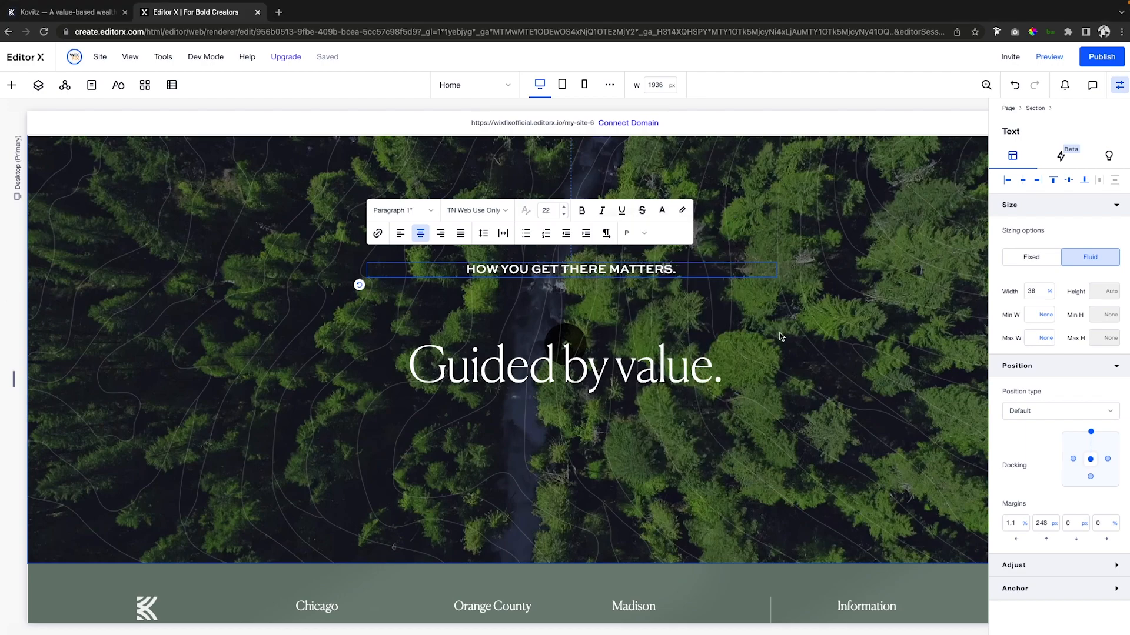
{"action": "left_click", "coordinate": [587, 298]}
{"action": "left_click_drag", "start_coordinate": [542, 270], "coordinate": [541, 316]}
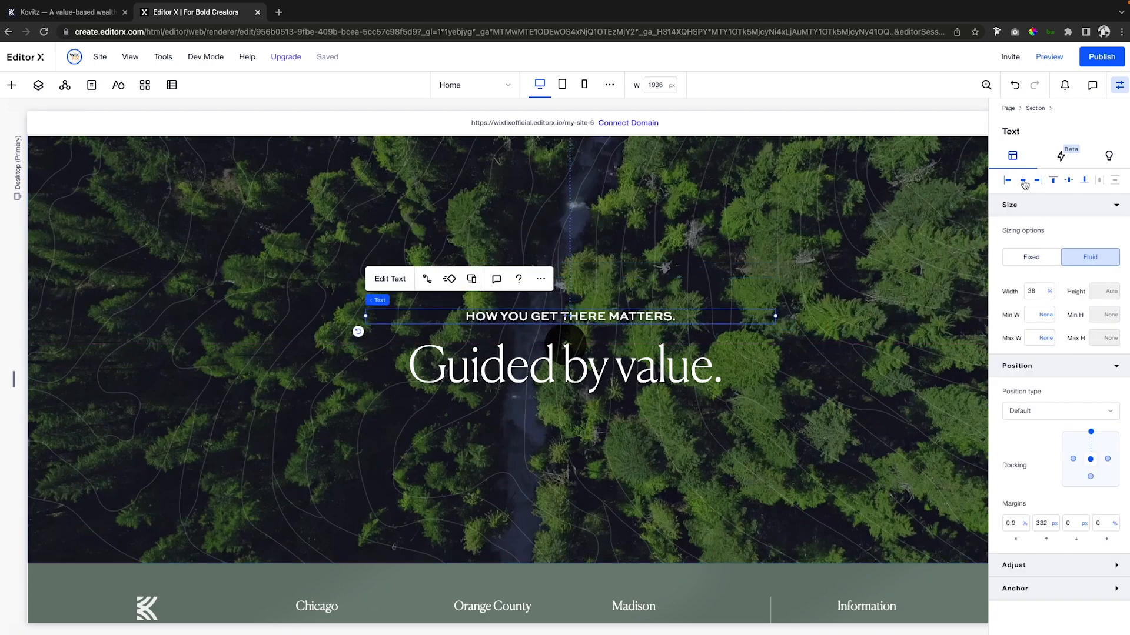
{"action": "left_click", "coordinate": [1023, 180]}
Step: Stack the tagline and the headline together and center the stack vertically in the section
{"action": "left_click", "coordinate": [571, 369], "text": "shift"}
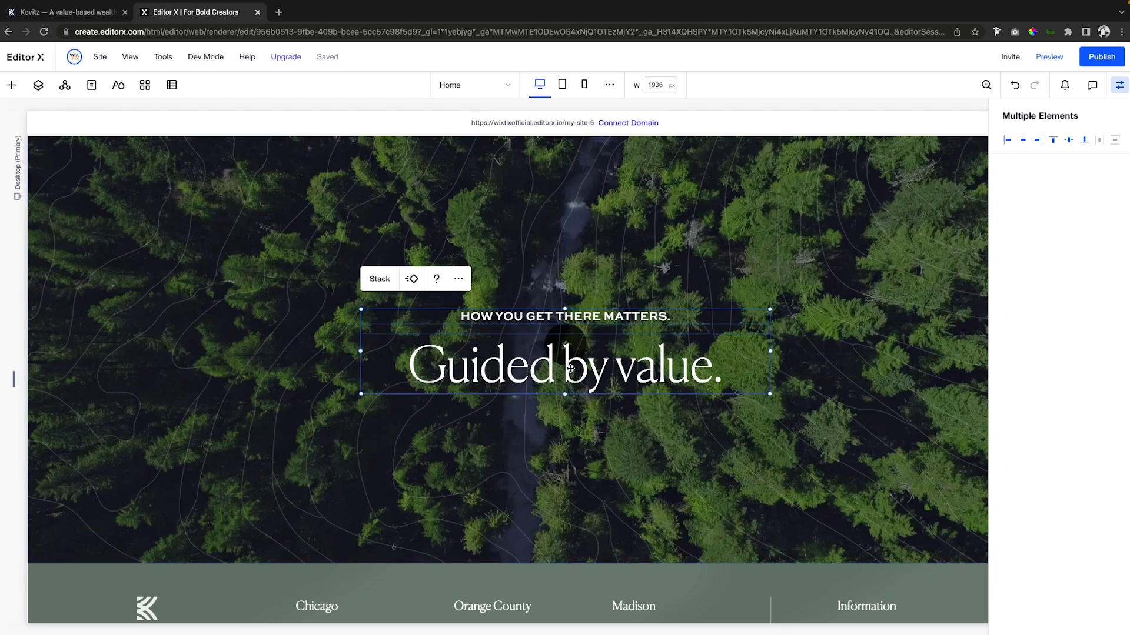
{"action": "key", "text": "Escape"}
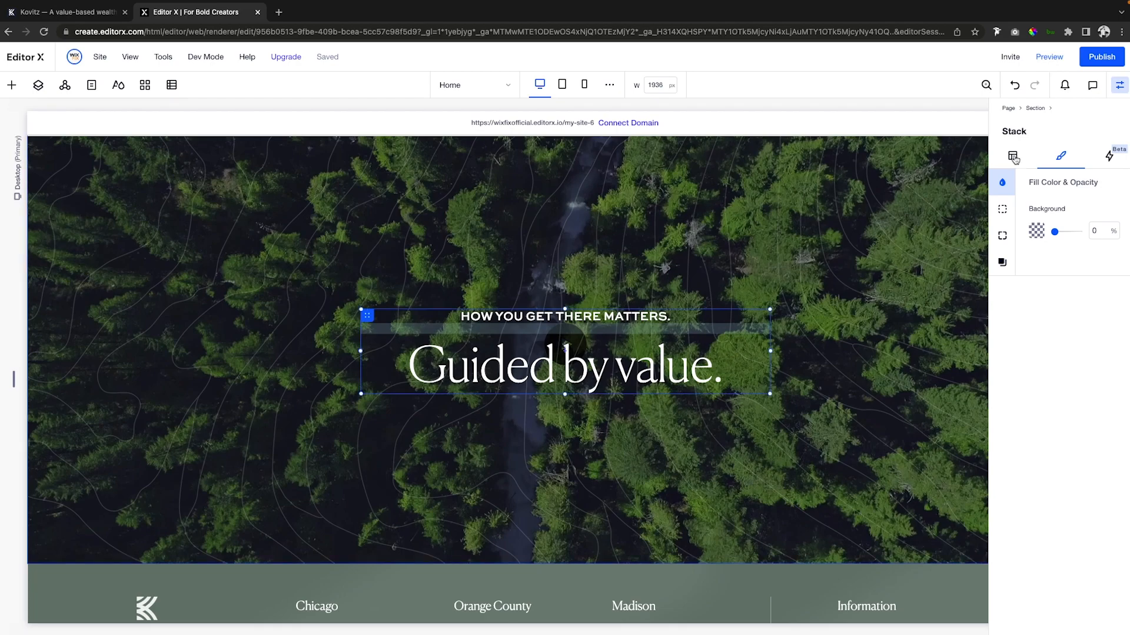
{"action": "left_click", "coordinate": [1013, 157]}
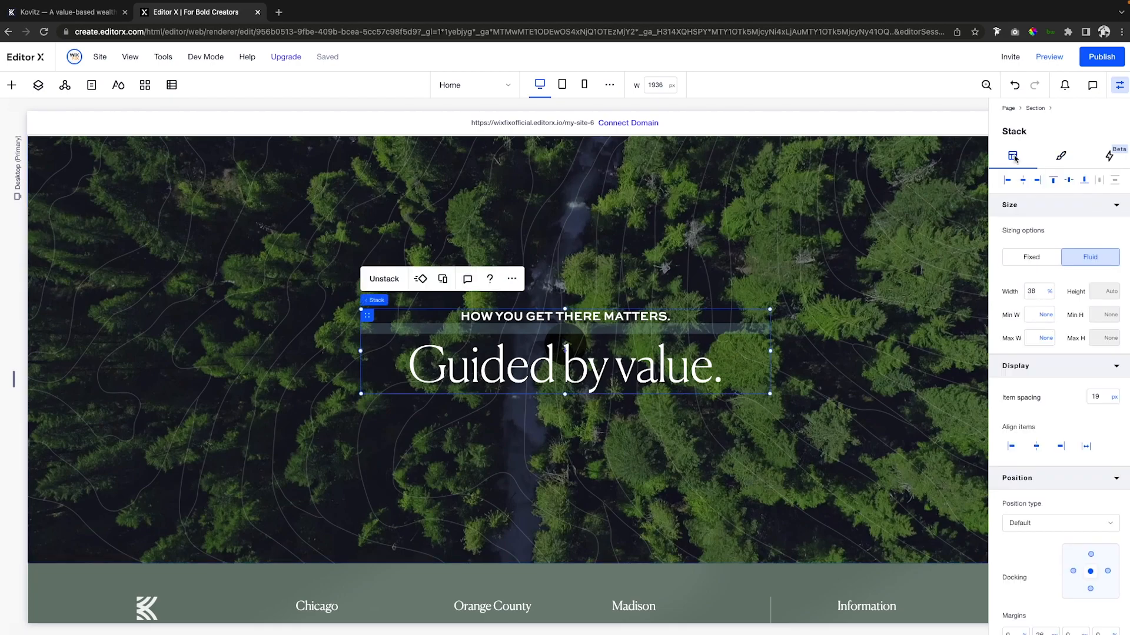
{"action": "left_click", "coordinate": [1069, 180]}
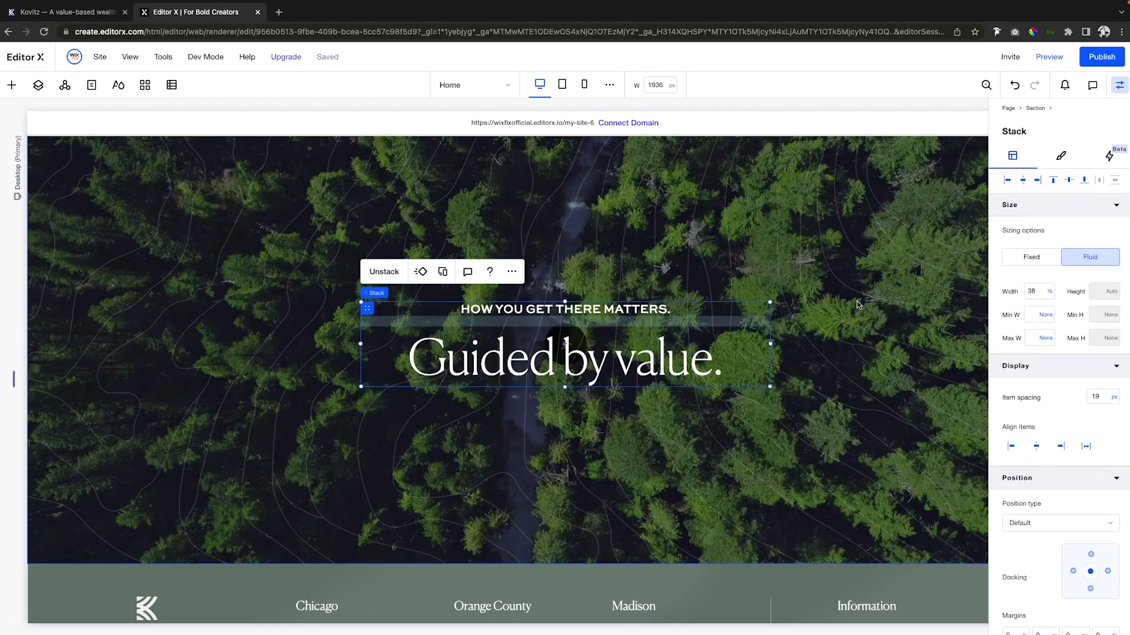
Step: Set the header's position type to Pinned and make it overlap the next section
{"action": "scroll", "coordinate": [773, 328], "scroll_direction": "up", "scroll_amount": 1}
{"action": "scroll", "coordinate": [773, 328], "scroll_direction": "right", "scroll_amount": 1}
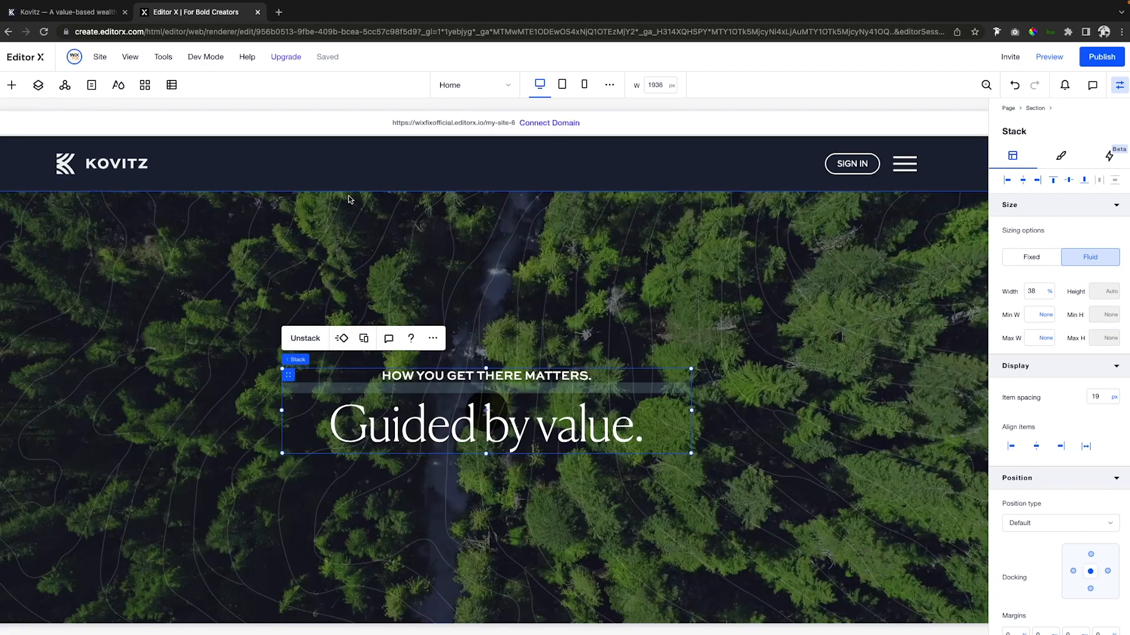
{"action": "scroll", "coordinate": [349, 199], "scroll_direction": "left", "scroll_amount": 1}
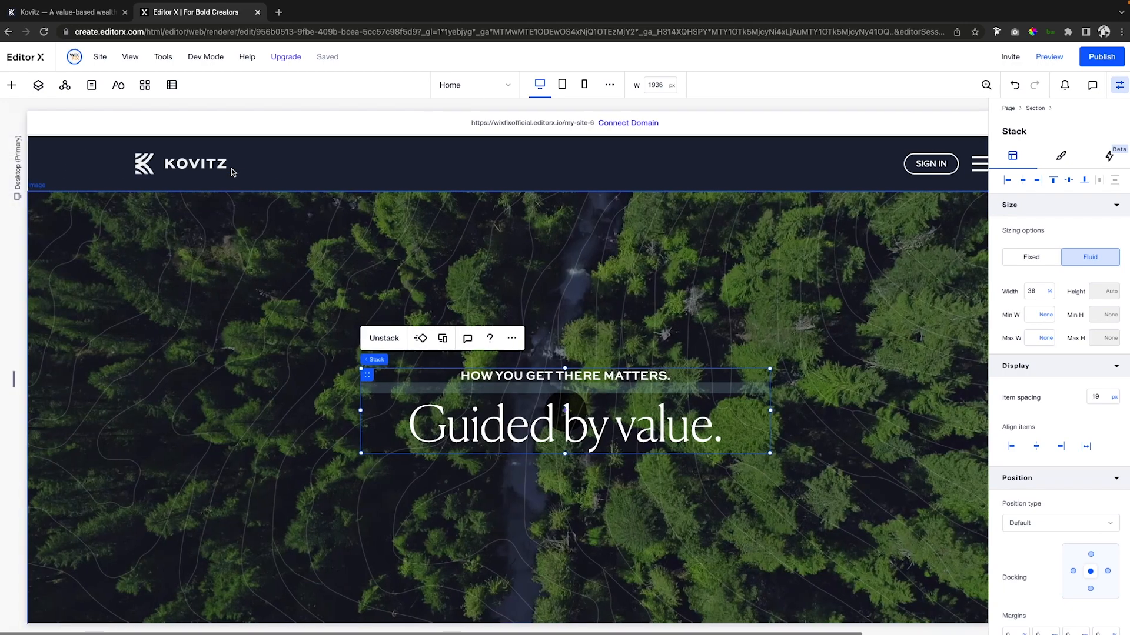
{"action": "left_click", "coordinate": [89, 152]}
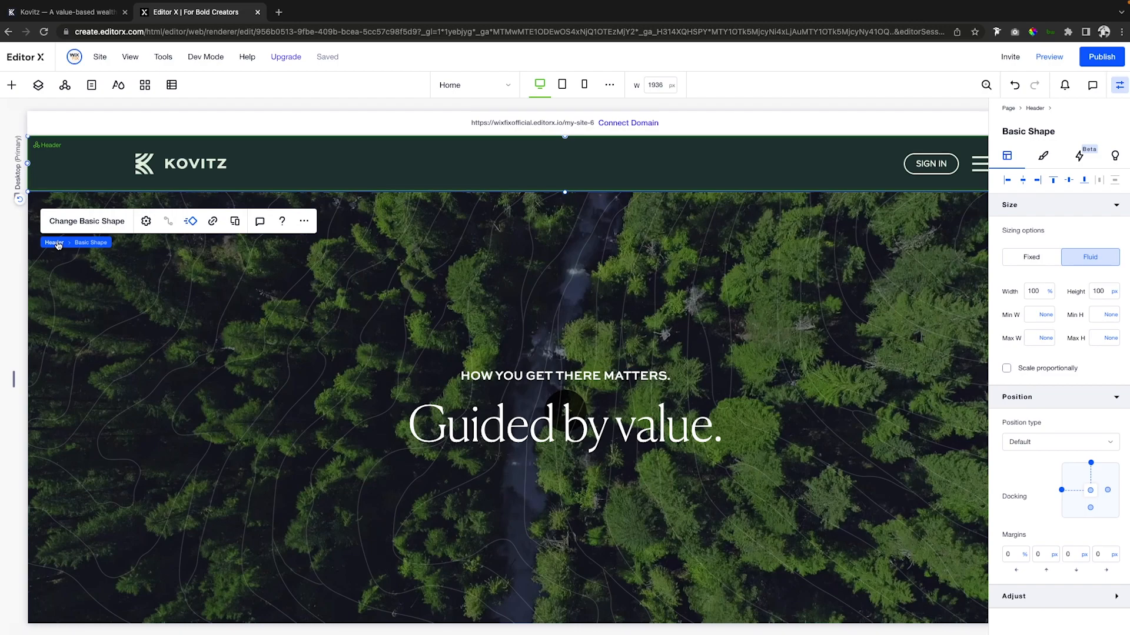
{"action": "left_click", "coordinate": [55, 243]}
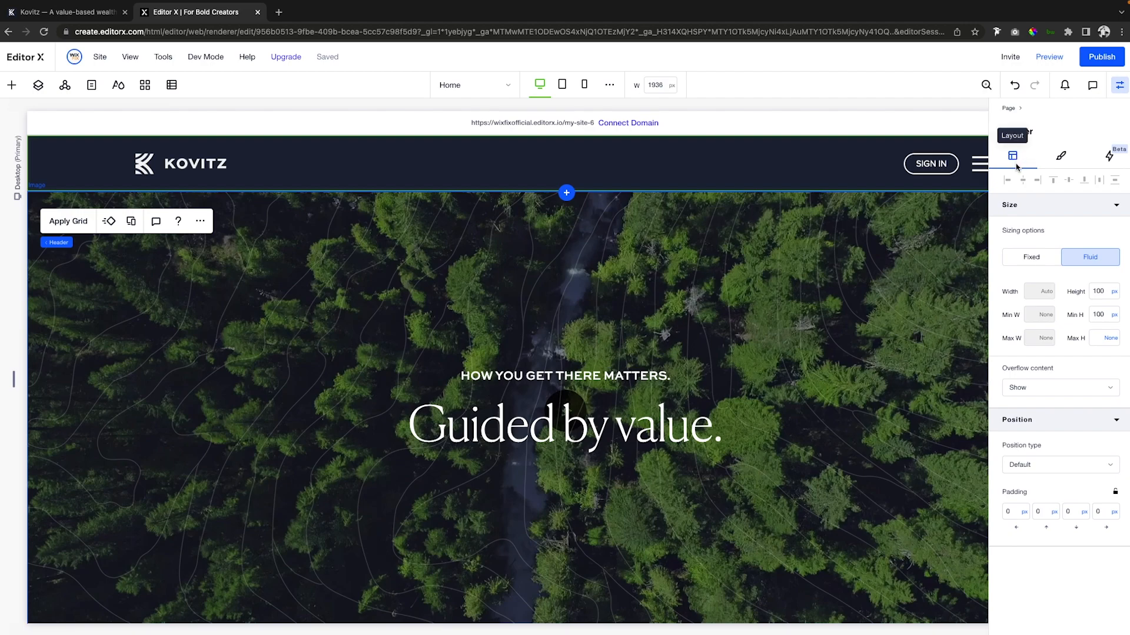
{"action": "left_click", "coordinate": [1030, 466]}
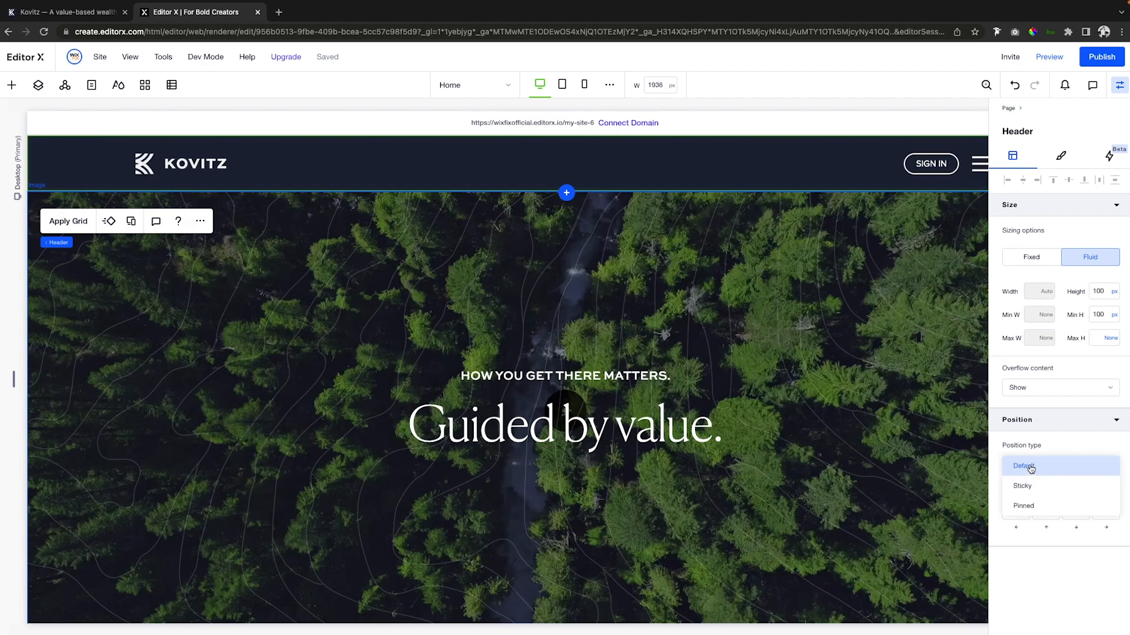
{"action": "left_click", "coordinate": [1027, 505]}
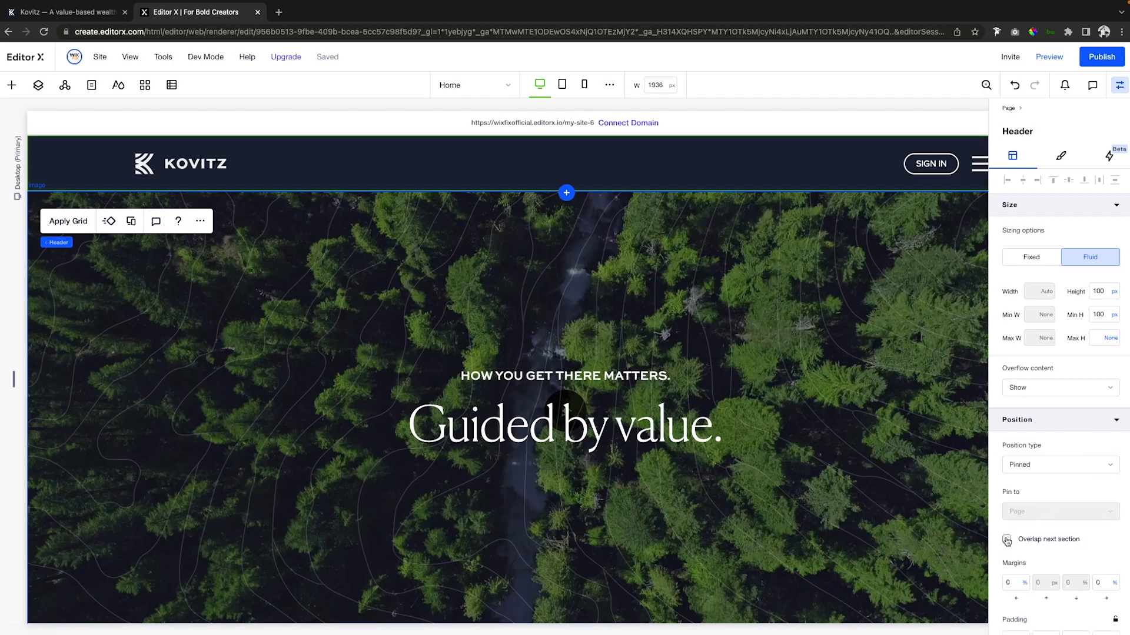
{"action": "left_click", "coordinate": [1007, 540]}
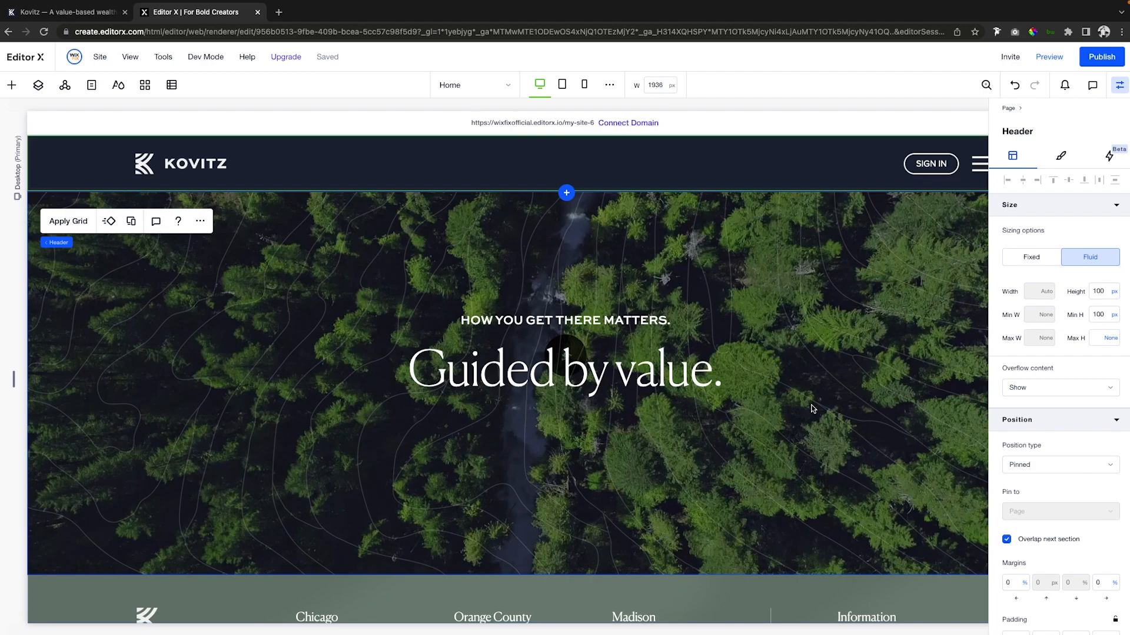
Step: Preview the home page and check how the header, video section and footer behave while scrolling
{"action": "scroll", "coordinate": [744, 266], "scroll_direction": "right", "scroll_amount": 1}
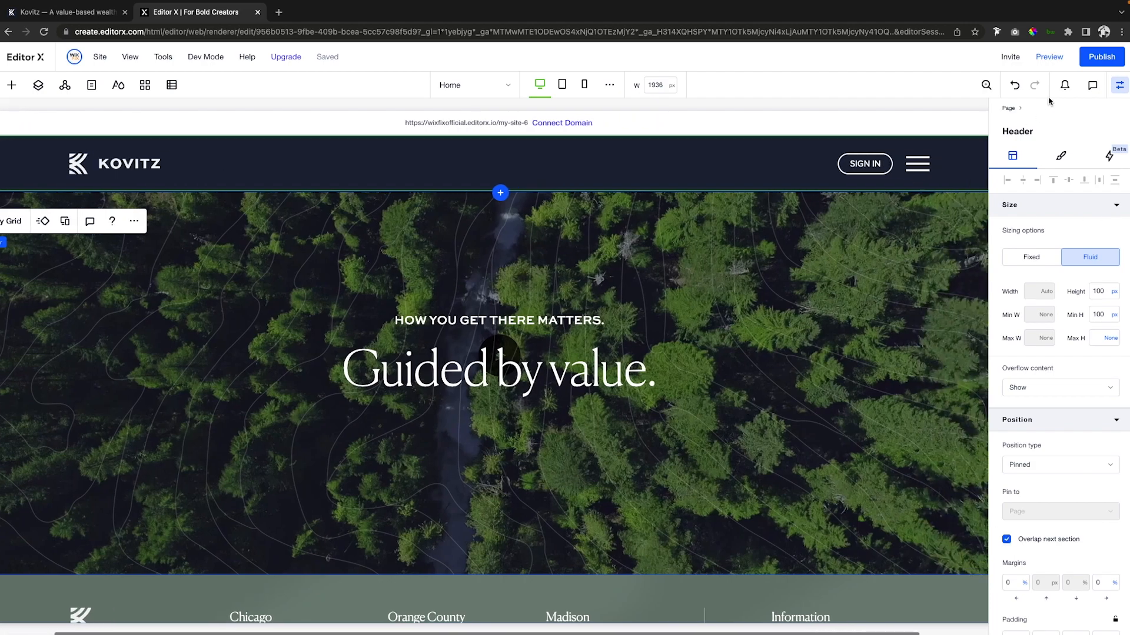
{"action": "left_click", "coordinate": [1050, 57]}
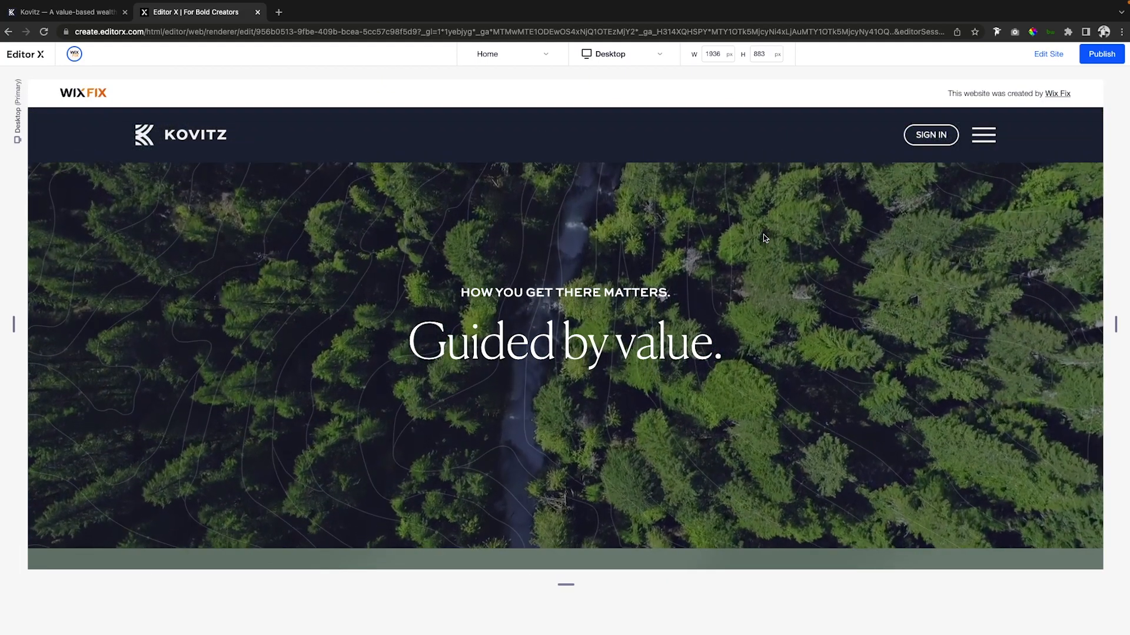
{"action": "scroll", "coordinate": [764, 236], "scroll_direction": "down", "scroll_amount": 5}
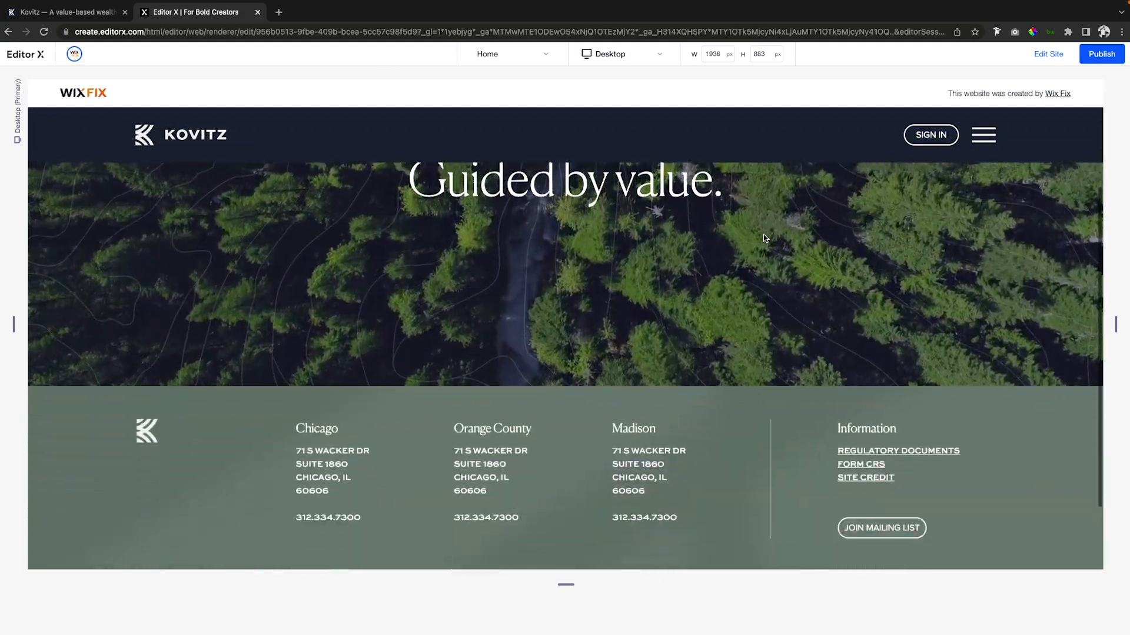
{"action": "scroll", "coordinate": [764, 238], "scroll_direction": "up", "scroll_amount": 5}
{"action": "scroll", "coordinate": [763, 238], "scroll_direction": "down", "scroll_amount": 1}
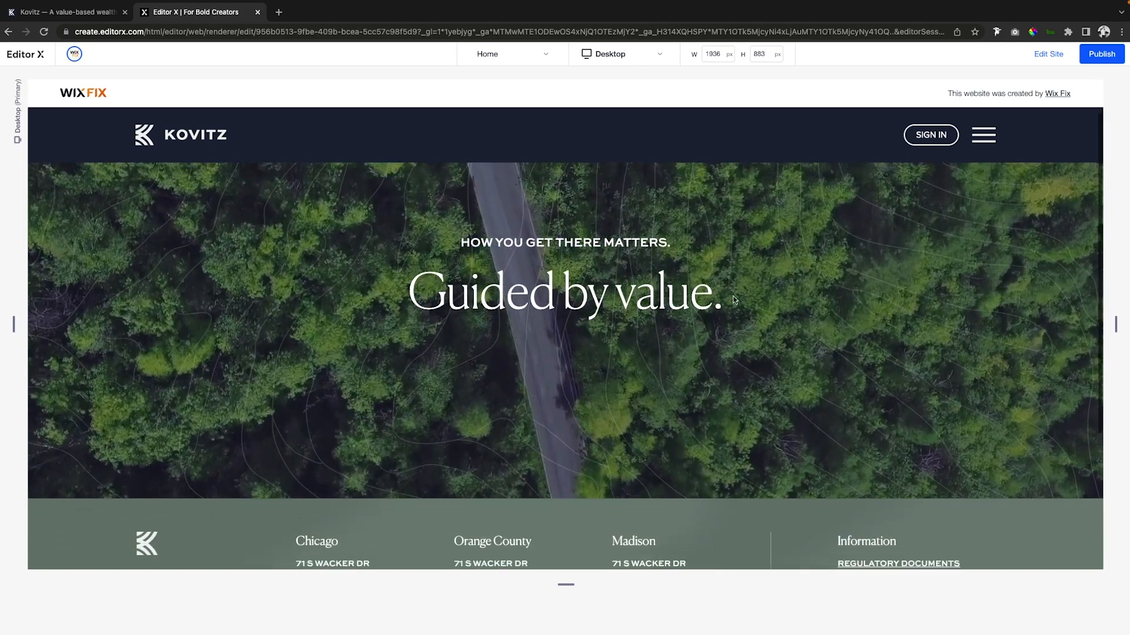
{"action": "scroll", "coordinate": [746, 345], "scroll_direction": "down", "scroll_amount": 3}
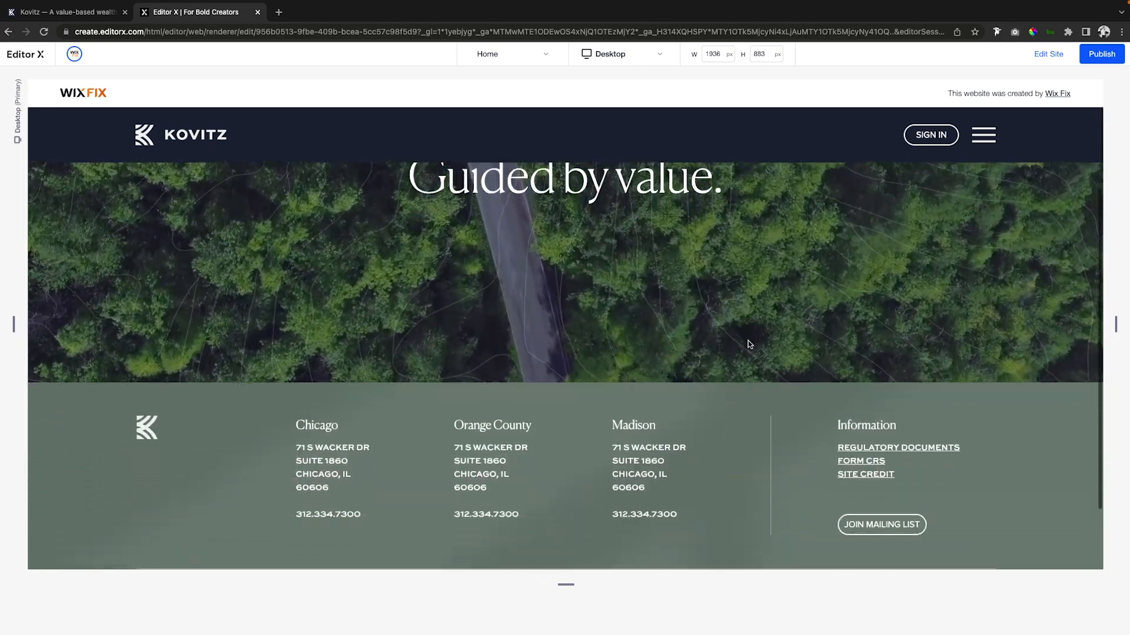
{"action": "scroll", "coordinate": [748, 344], "scroll_direction": "up", "scroll_amount": 3}
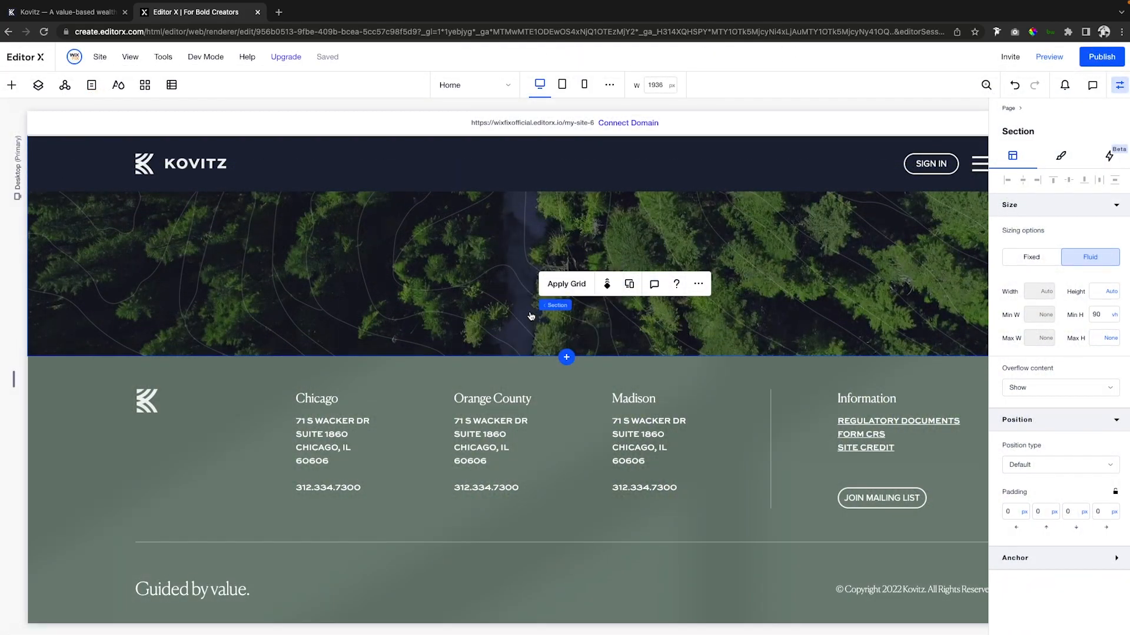
Step: Add a blank section below the video section and check the part below the hero on the kovitz.com reference site
{"action": "left_click", "coordinate": [566, 357]}
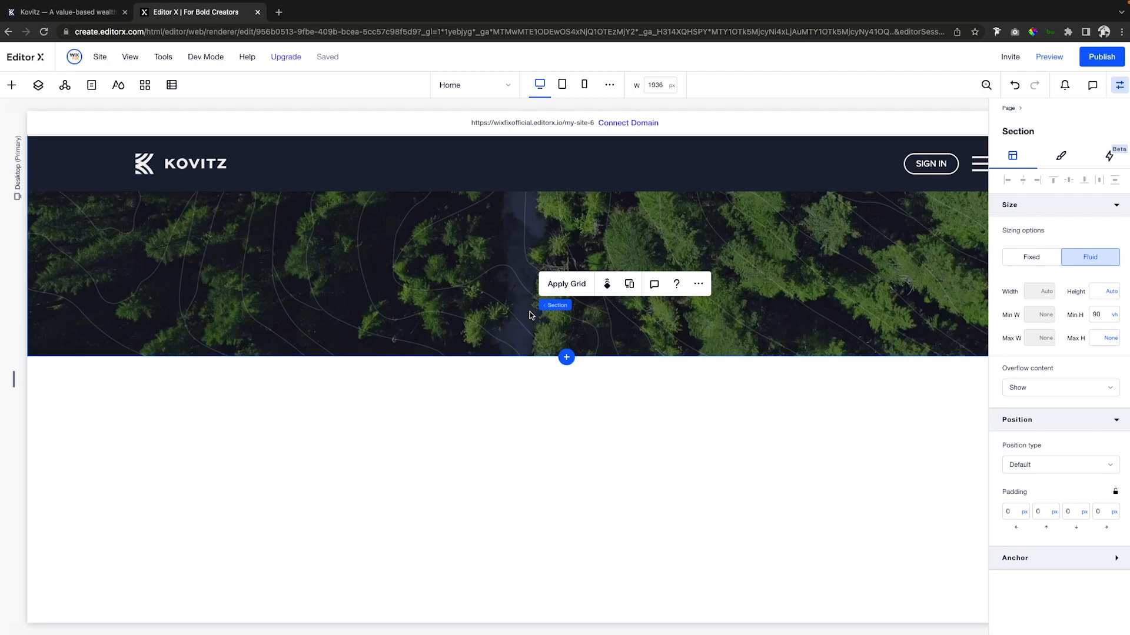
{"action": "scroll", "coordinate": [330, 346], "scroll_direction": "down", "scroll_amount": 5}
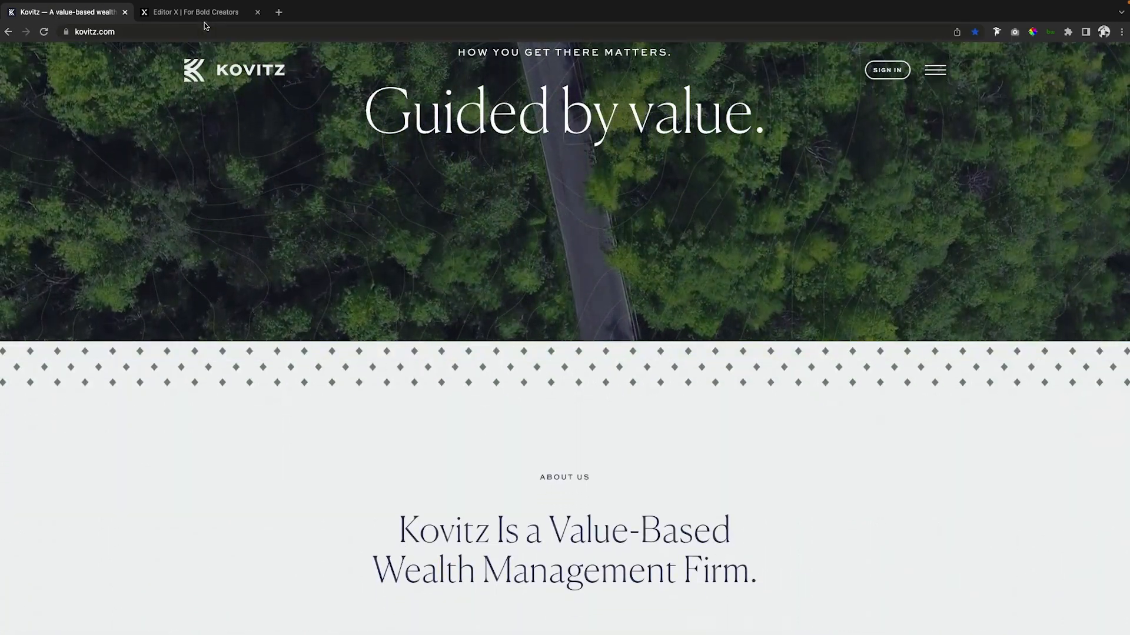
{"action": "left_click", "coordinate": [197, 12]}
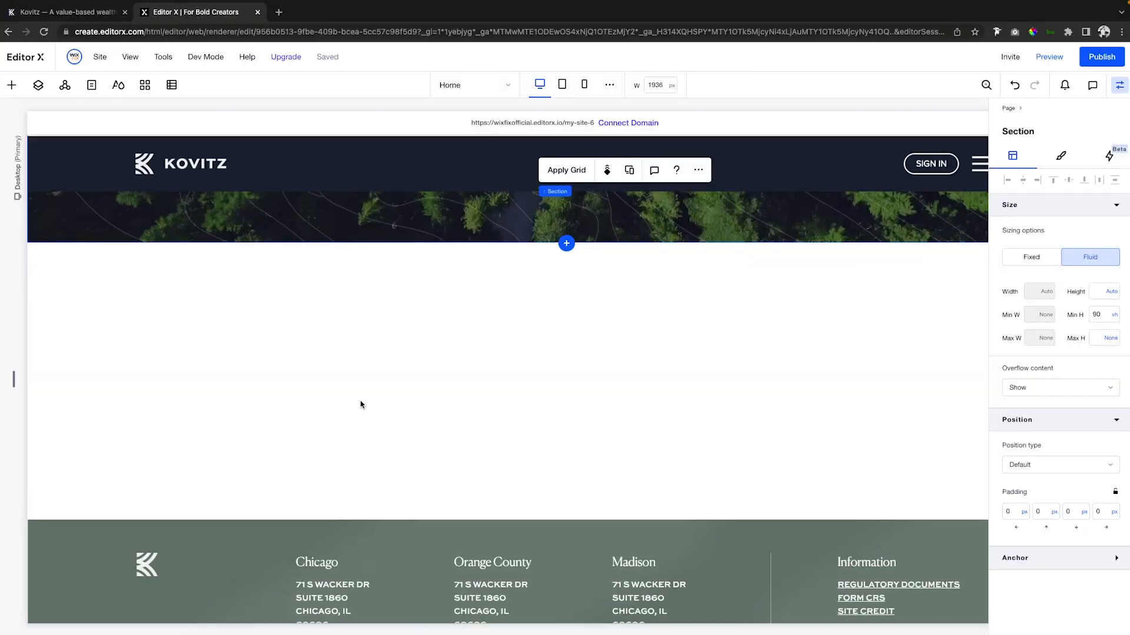
Step: Insert diamond pattern.svg from the site files into the new blank section
{"action": "left_click", "coordinate": [11, 84]}
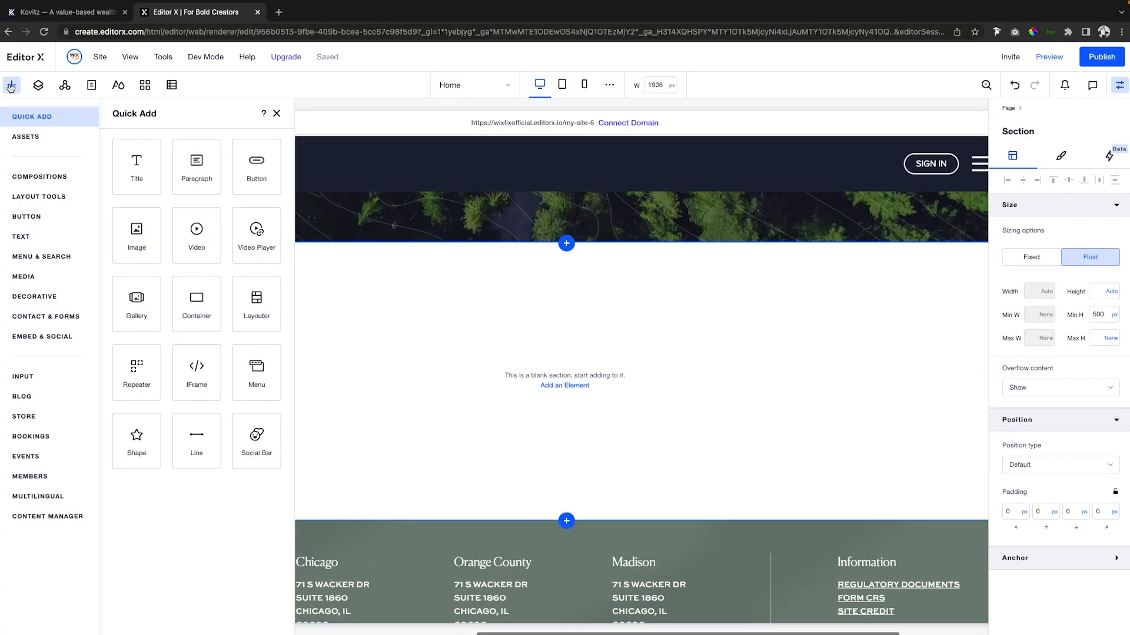
{"action": "left_click", "coordinate": [25, 276]}
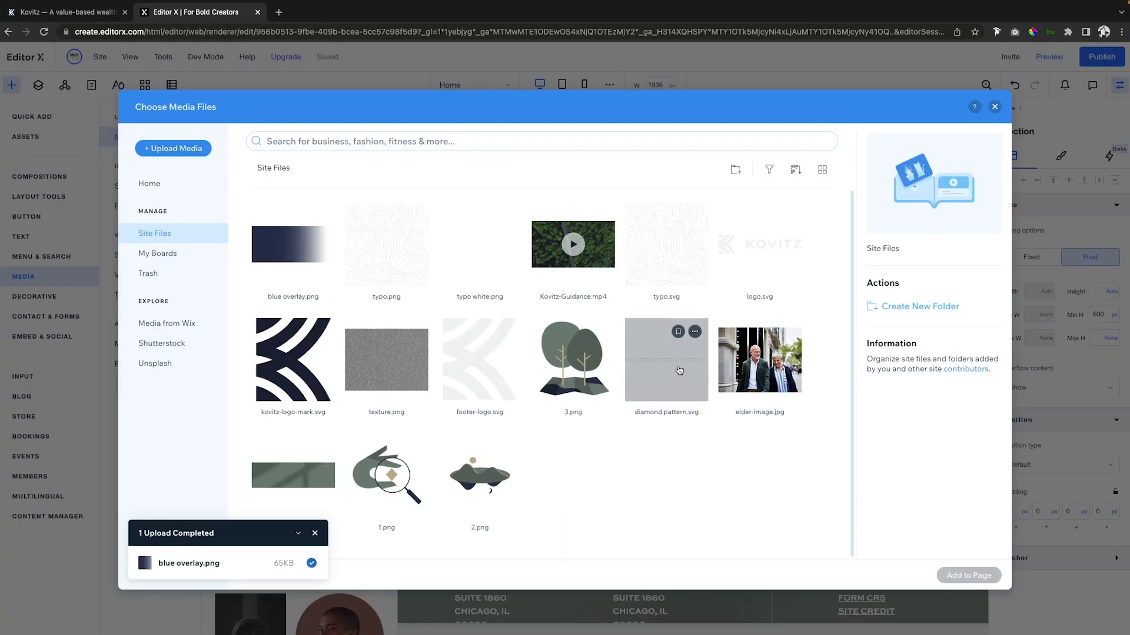
{"action": "left_click", "coordinate": [667, 359]}
{"action": "left_click", "coordinate": [970, 574]}
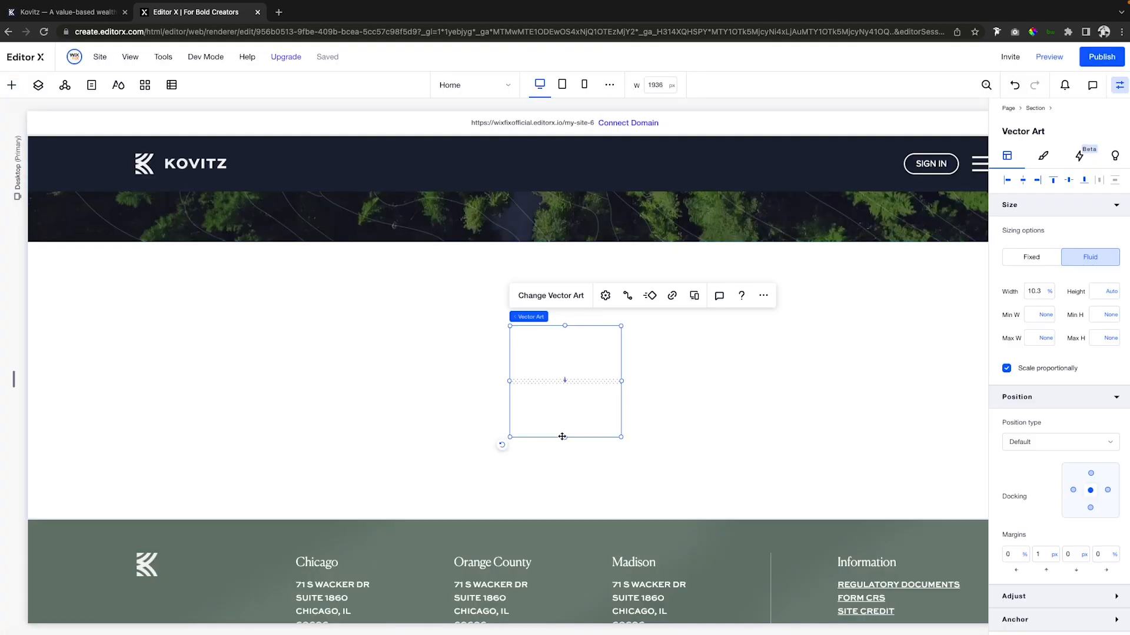
Step: Flatten the diamond pattern's frame, set its width to 100%, and align it to the top of its section
{"action": "left_click_drag", "start_coordinate": [564, 438], "coordinate": [562, 335]}
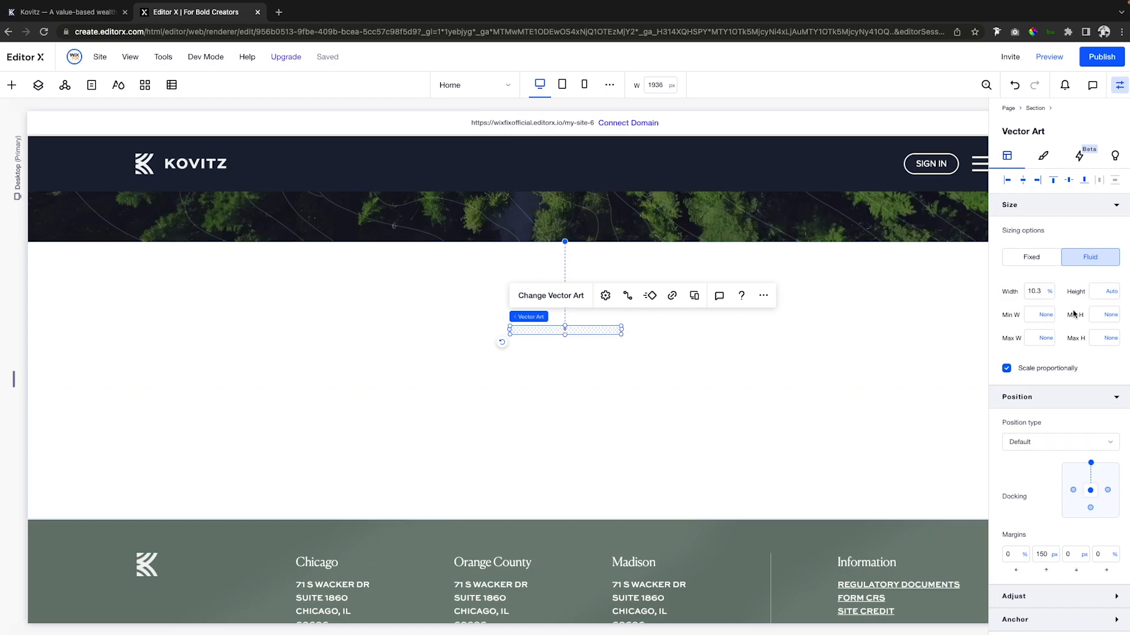
{"action": "left_click", "coordinate": [1045, 293]}
{"action": "type", "text": "10"}
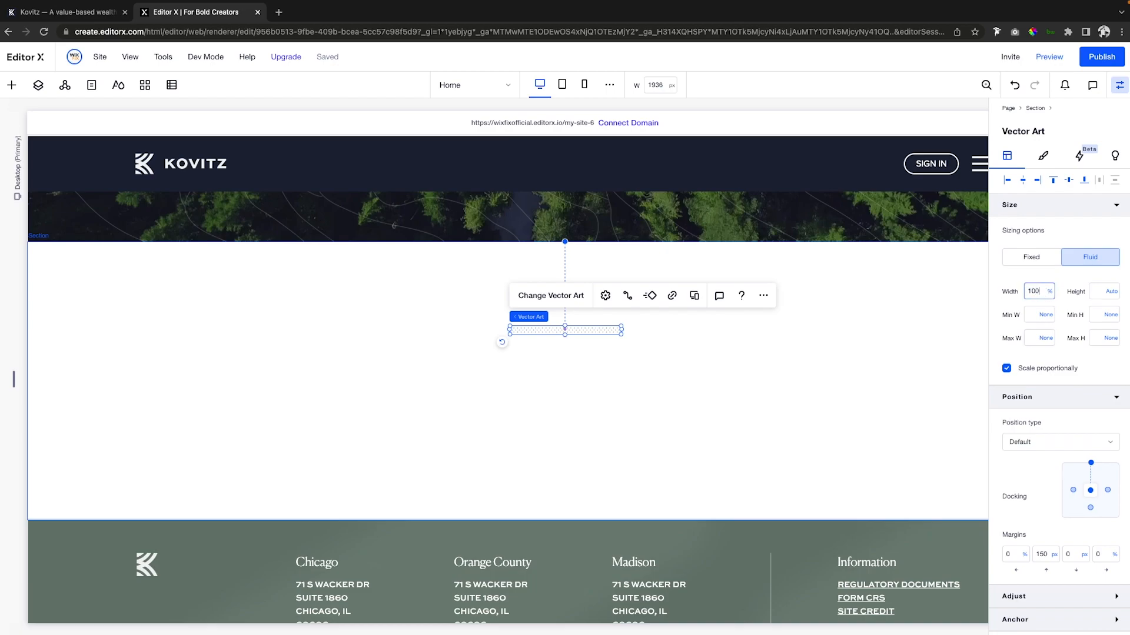
{"action": "type", "text": "0"}
{"action": "key", "text": "Return"}
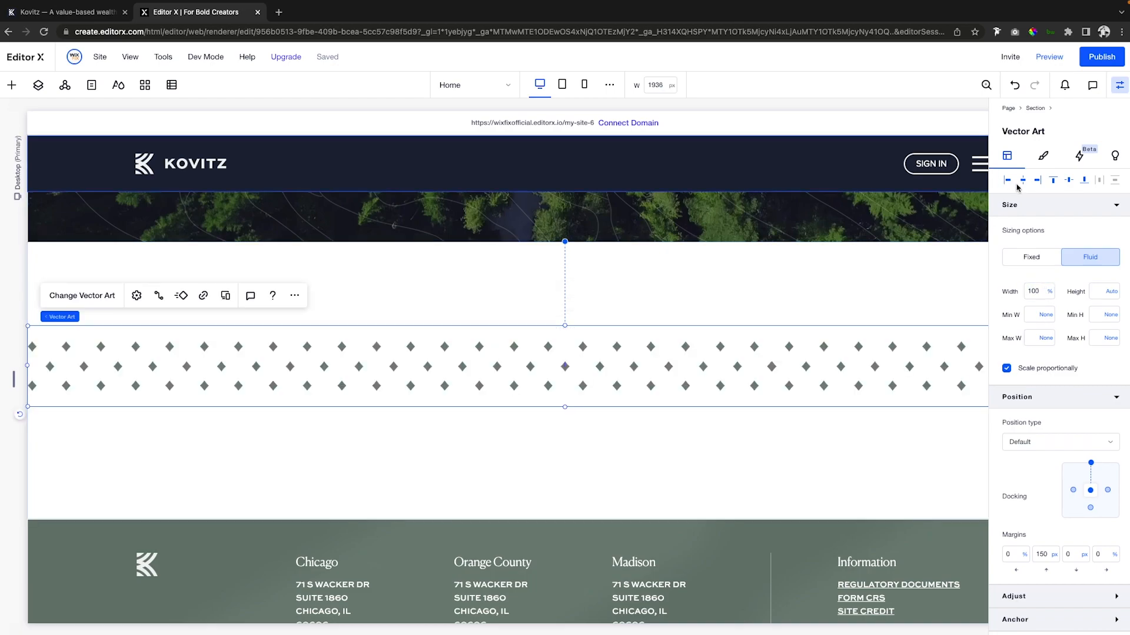
{"action": "left_click", "coordinate": [1054, 182]}
Step: Set the diamond-pattern section's minimum height to None and check the page at narrower canvas widths
{"action": "left_click", "coordinate": [659, 364]}
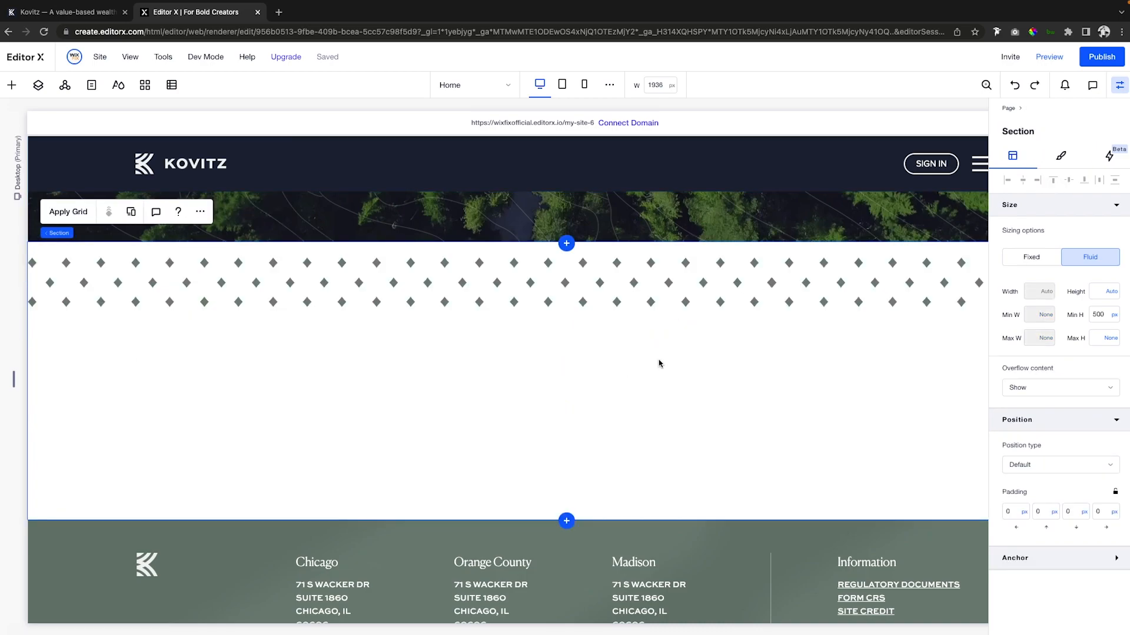
{"action": "left_click", "coordinate": [1112, 318]}
{"action": "left_click", "coordinate": [1079, 299]}
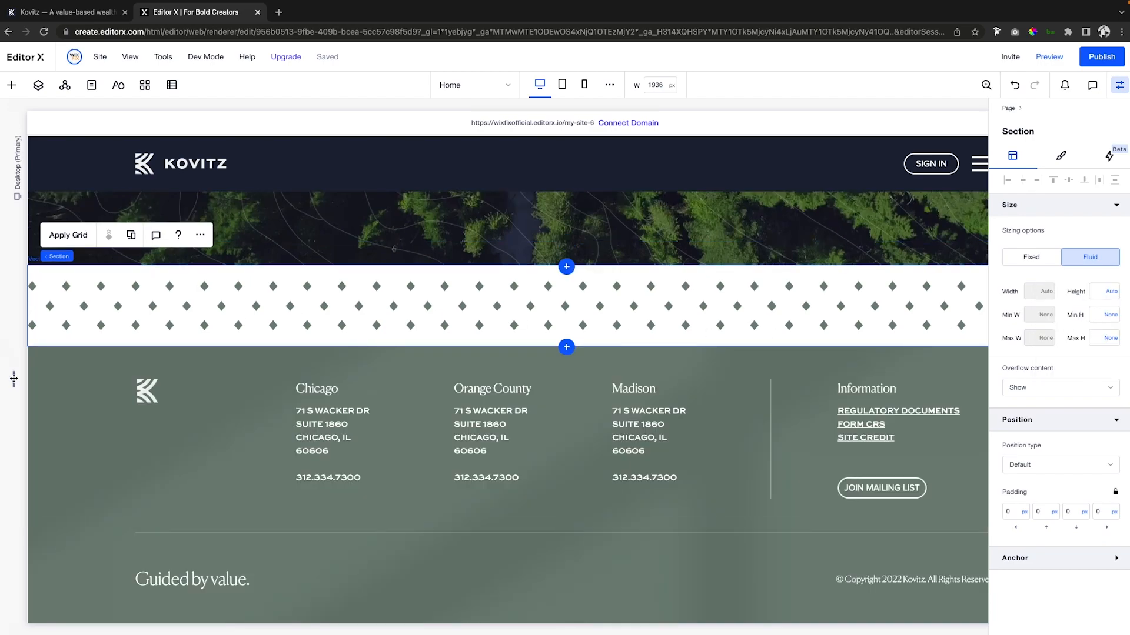
{"action": "left_click_drag", "start_coordinate": [13, 379], "coordinate": [248, 386]}
{"action": "left_click_drag", "start_coordinate": [249, 387], "coordinate": [207, 387]}
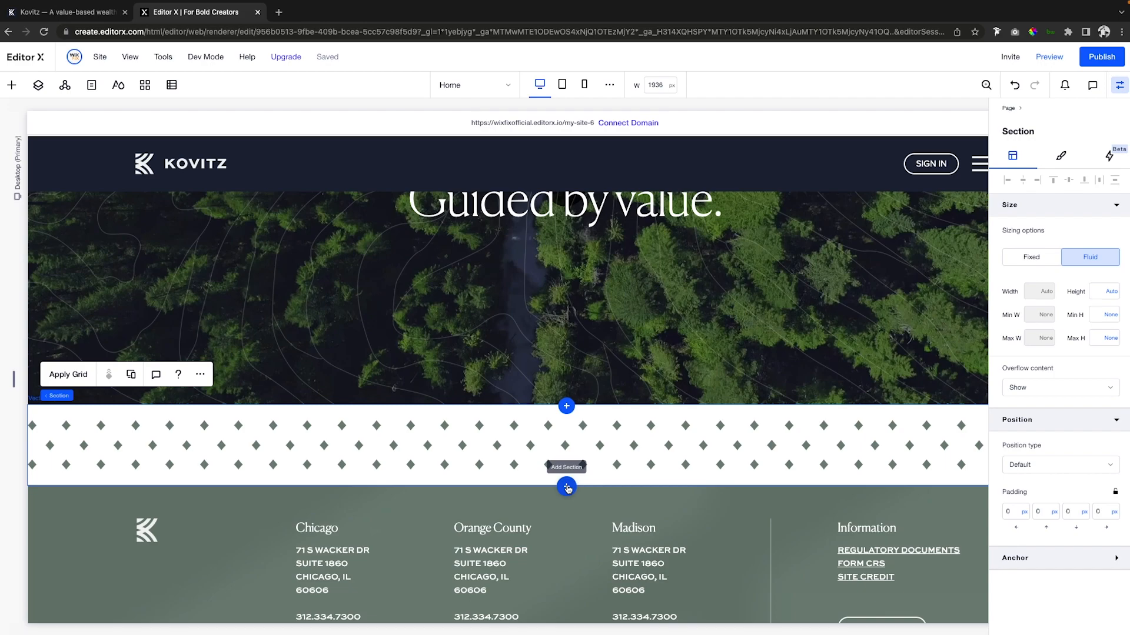
Step: Add a blank section below the diamond pattern and paste a centered copy of the hero's headline stack into it
{"action": "left_click", "coordinate": [567, 488]}
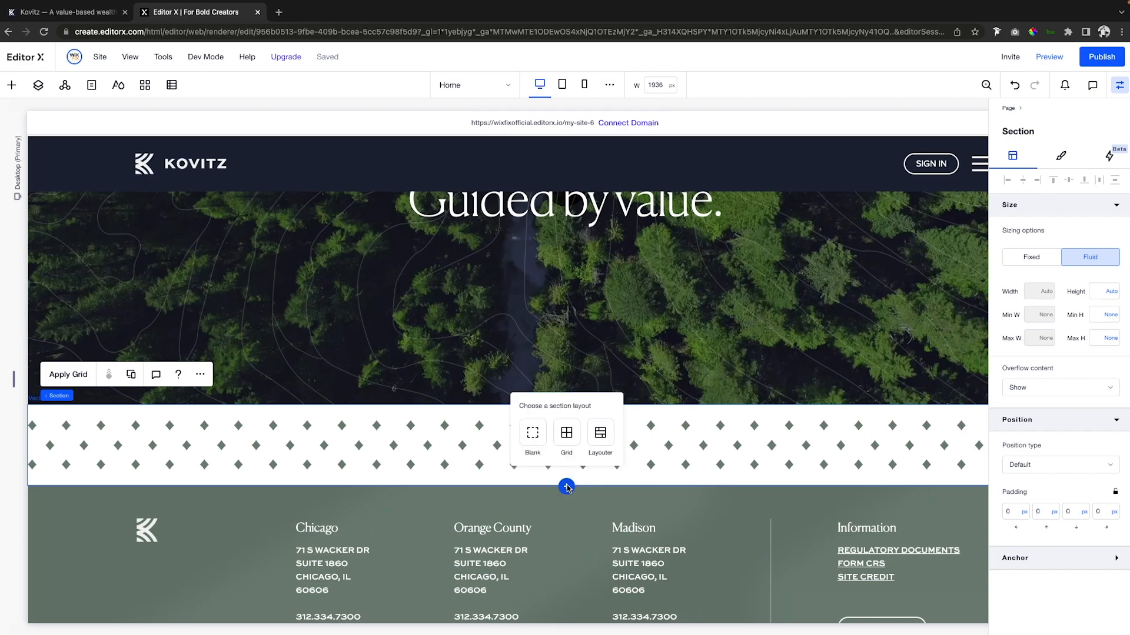
{"action": "left_click", "coordinate": [532, 433]}
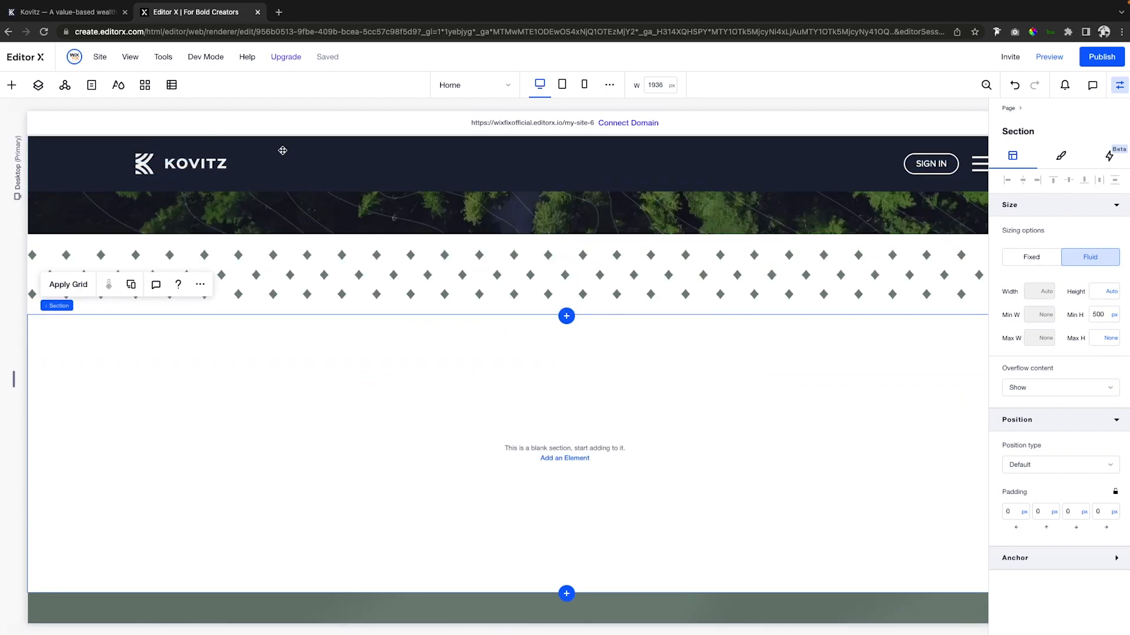
{"action": "scroll", "coordinate": [518, 271], "scroll_direction": "up", "scroll_amount": 5}
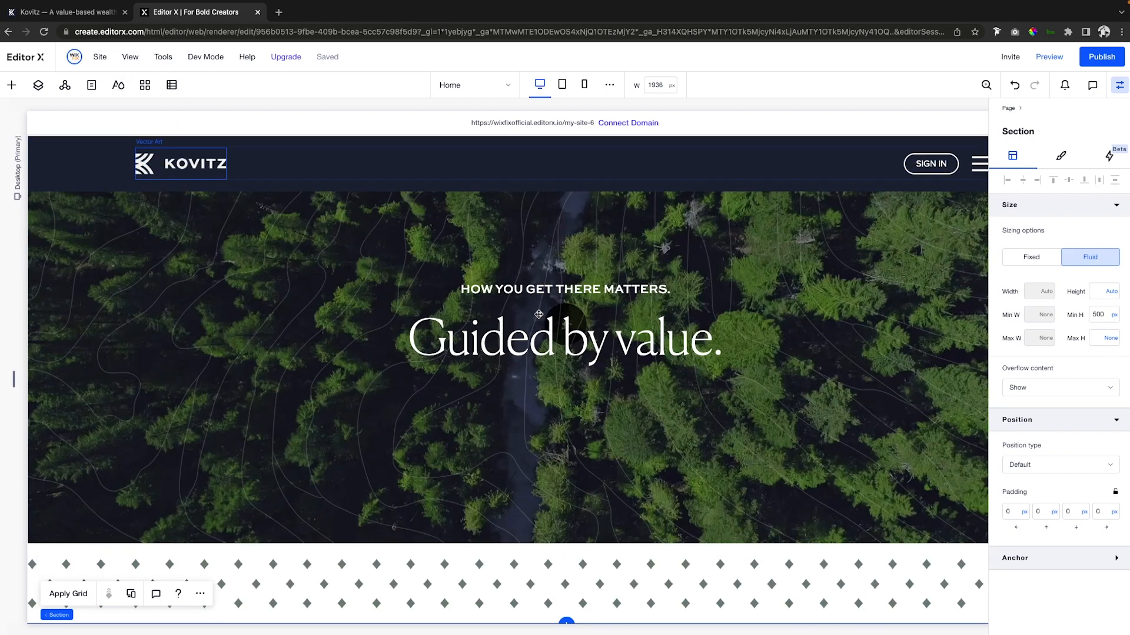
{"action": "scroll", "coordinate": [539, 307], "scroll_direction": "down", "scroll_amount": 5}
{"action": "left_click", "coordinate": [554, 323]}
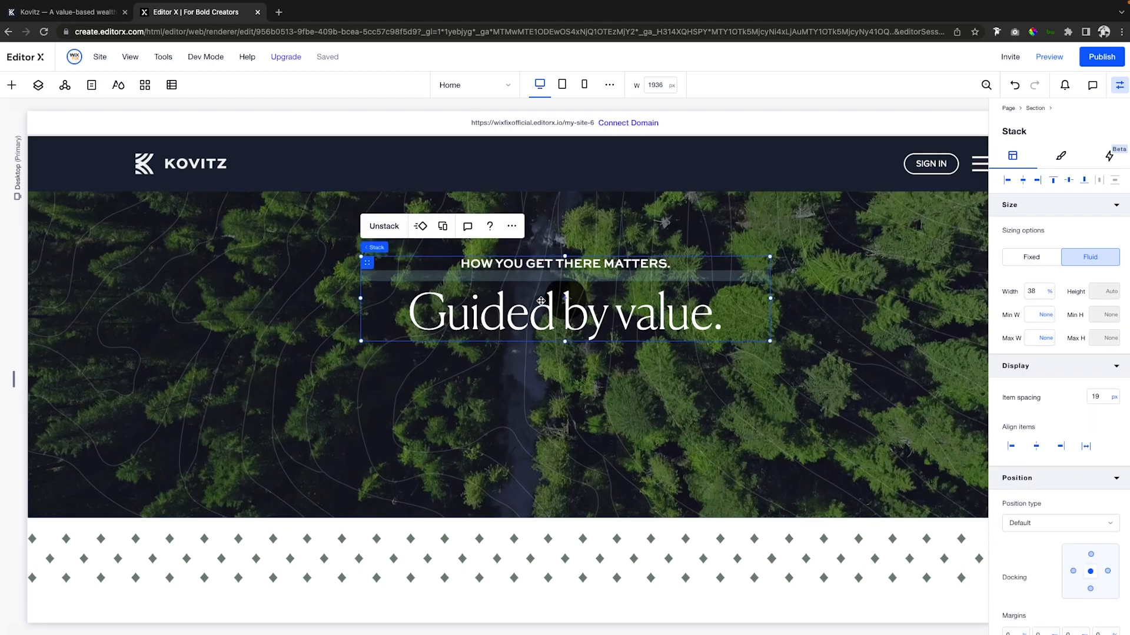
{"action": "scroll", "coordinate": [532, 340], "scroll_direction": "down", "scroll_amount": 5}
{"action": "left_click", "coordinate": [523, 370]}
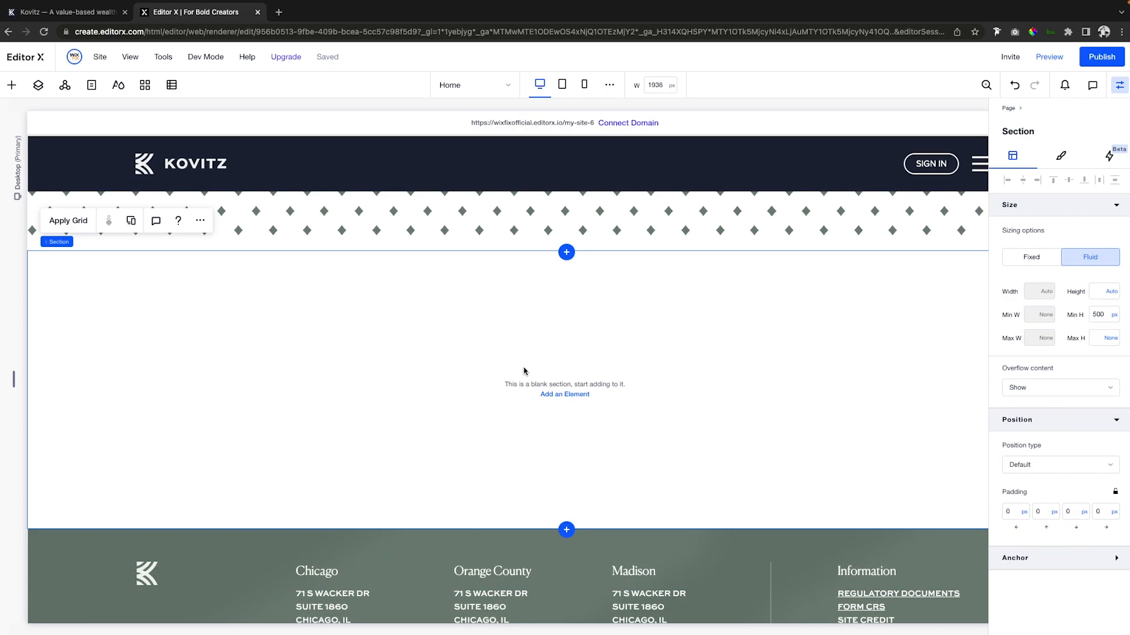
{"action": "key", "text": "Escape"}
{"action": "left_click", "coordinate": [747, 360]}
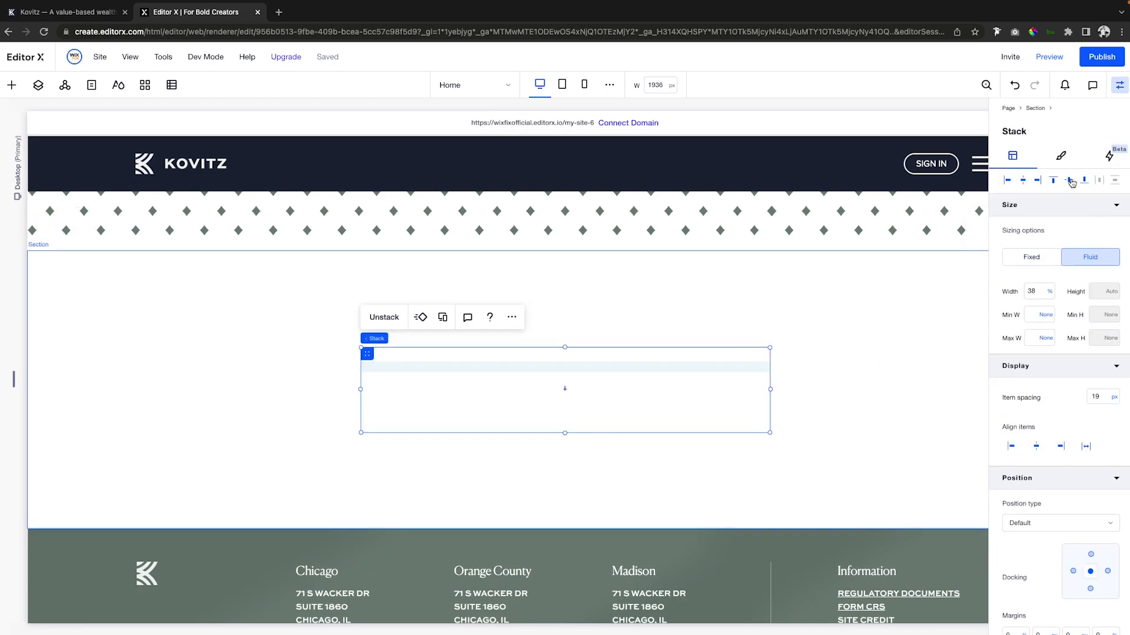
Step: Recolor the copied HOW YOU GET THERE MATTERS. text with the dark navy theme color #212A3E
{"action": "left_click", "coordinate": [516, 353]}
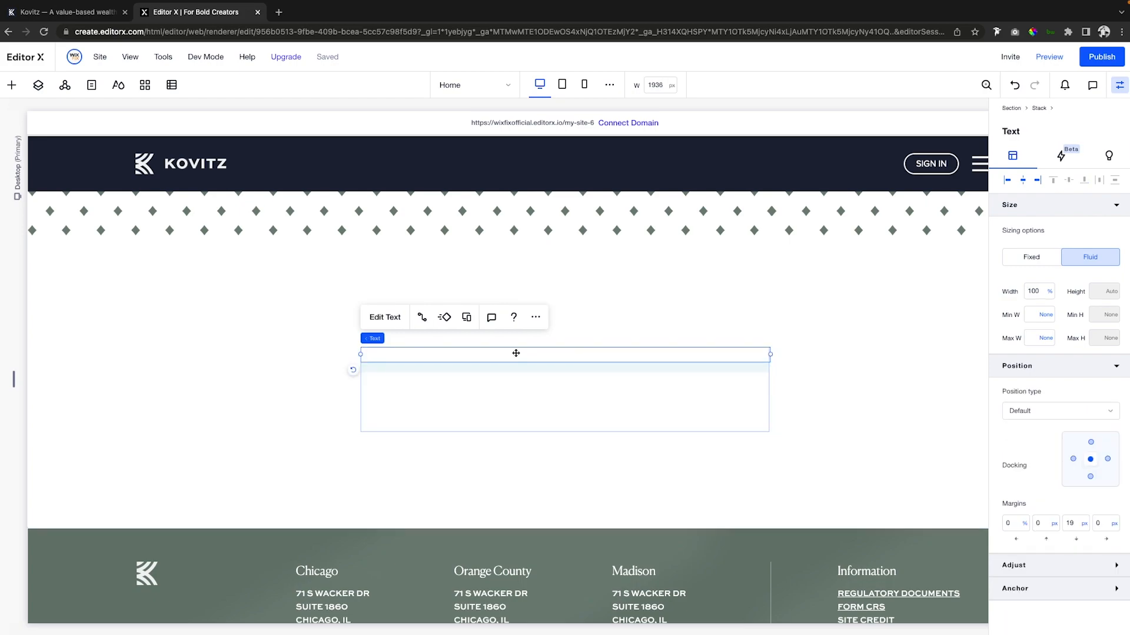
{"action": "double_click", "coordinate": [516, 353]}
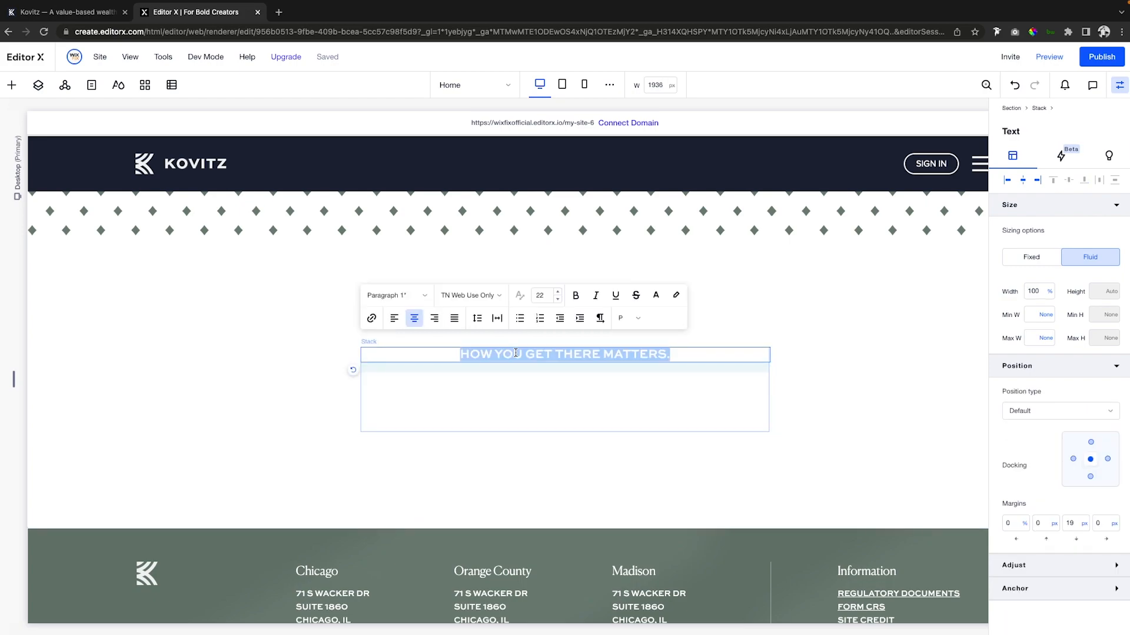
{"action": "left_click", "coordinate": [658, 296]}
{"action": "left_click", "coordinate": [687, 401]}
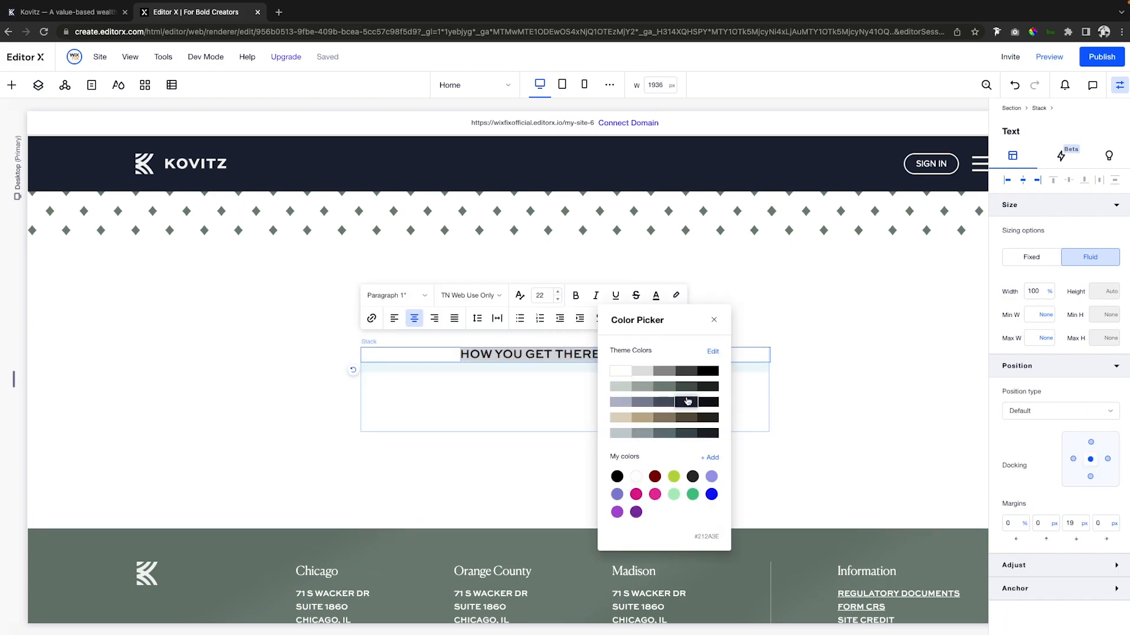
Step: Recolor the copied Guided by value. heading with the same dark navy theme color, #212A3E
{"action": "left_click", "coordinate": [548, 400]}
{"action": "left_click", "coordinate": [548, 397]}
{"action": "left_click", "coordinate": [398, 345]}
{"action": "left_click", "coordinate": [659, 323]}
{"action": "left_click", "coordinate": [692, 428]}
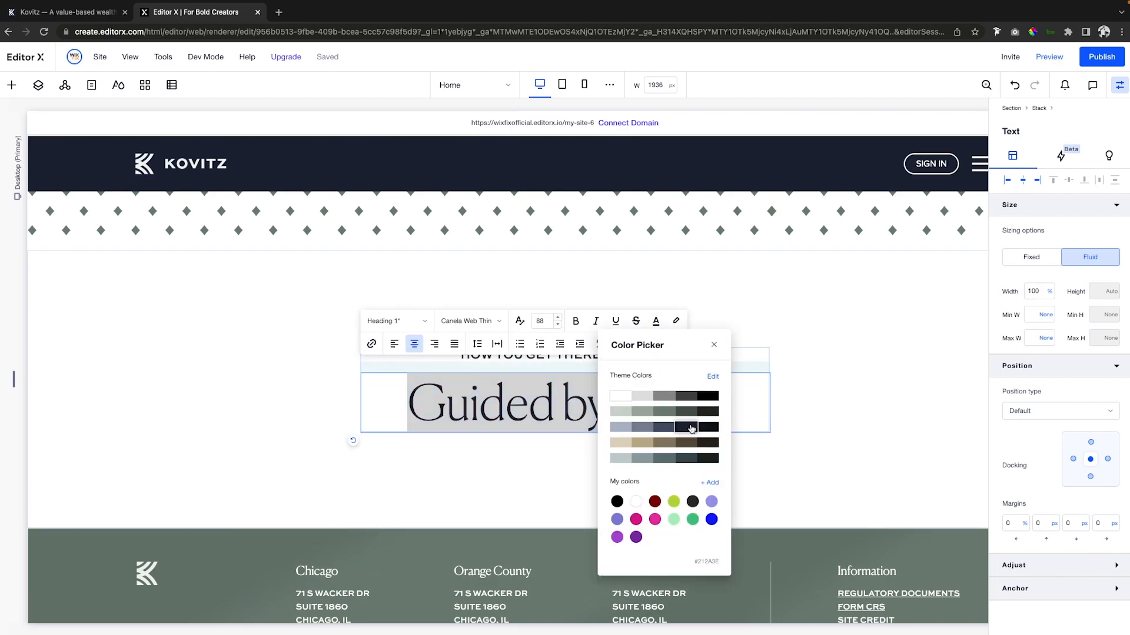
{"action": "left_click", "coordinate": [858, 407]}
Step: Change the copied small text to ABOUT US and the heading to "Kovitz Is a Value-Based Wealth Management Firm."
{"action": "double_click", "coordinate": [637, 354]}
{"action": "type", "text": "ABOUT US"}
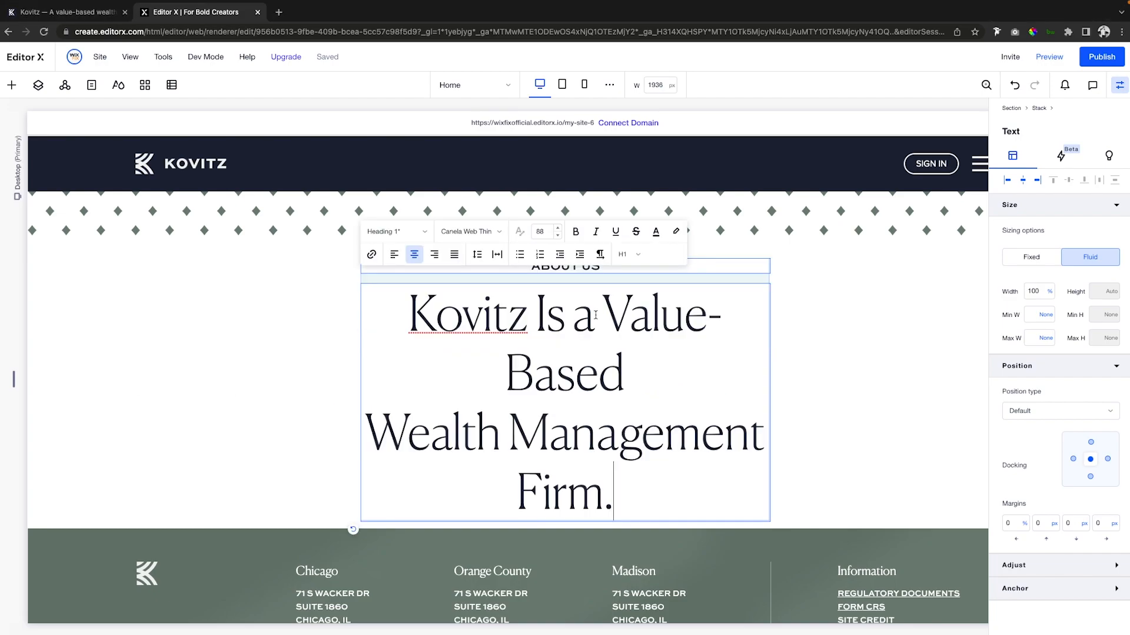
Step: Style the Kovitz Is a Value-Based Wealth Management Firm. text as Heading 4 at size 60 in Canela Web Thin
{"action": "key", "text": "ctrl+a"}
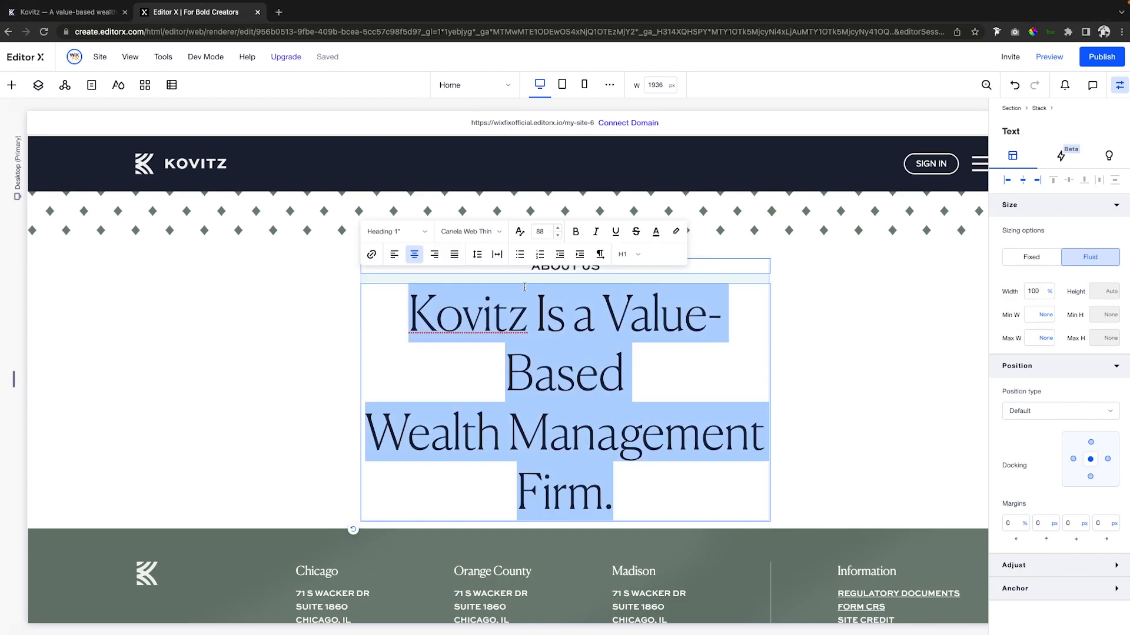
{"action": "left_click", "coordinate": [412, 233]}
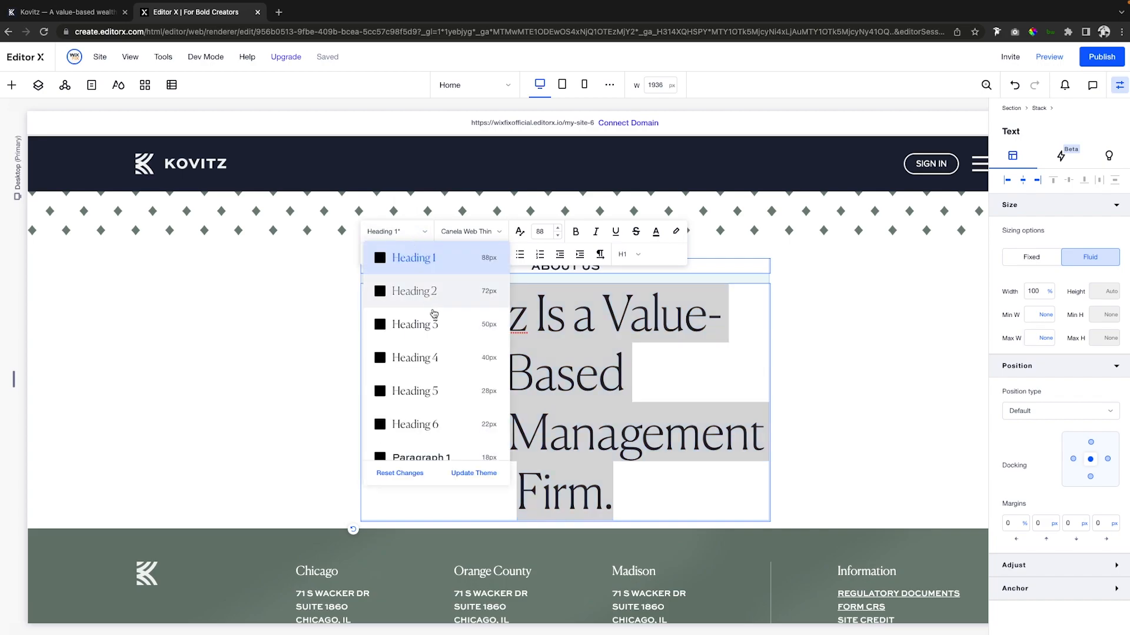
{"action": "left_click", "coordinate": [451, 364]}
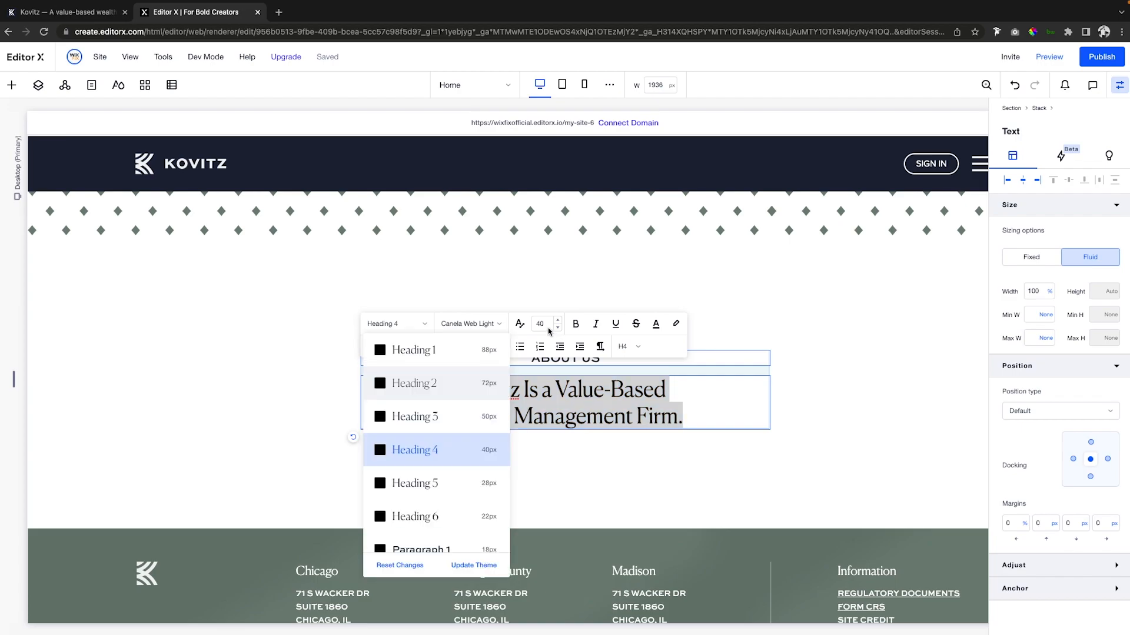
{"action": "left_click", "coordinate": [548, 326]}
{"action": "key", "text": "Return"}
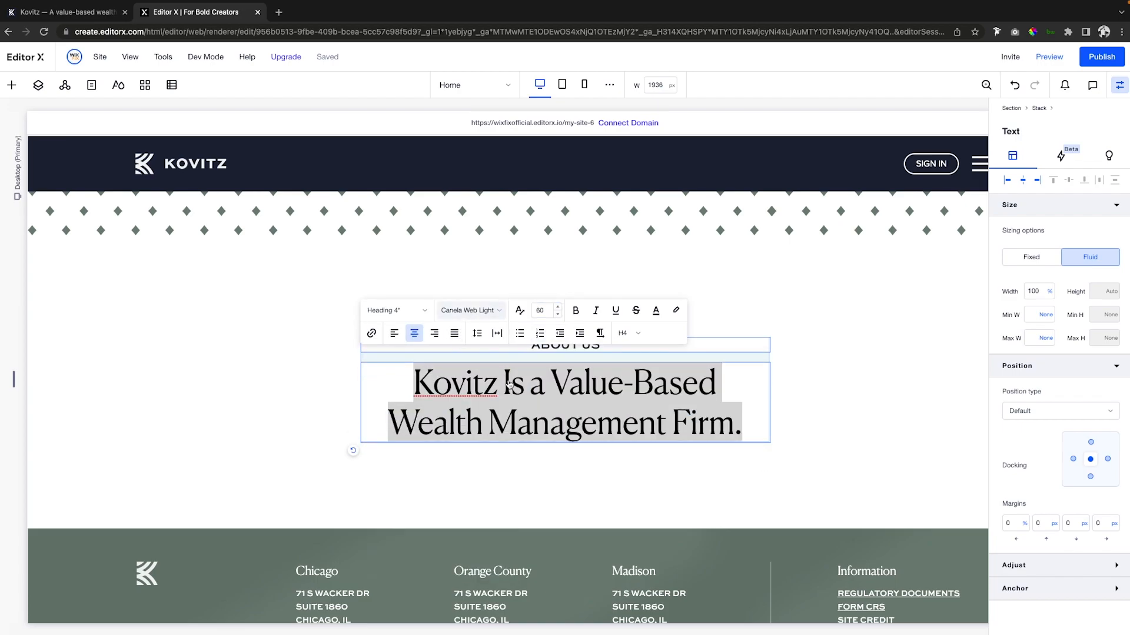
{"action": "scroll", "coordinate": [494, 389], "scroll_direction": "up", "scroll_amount": 3}
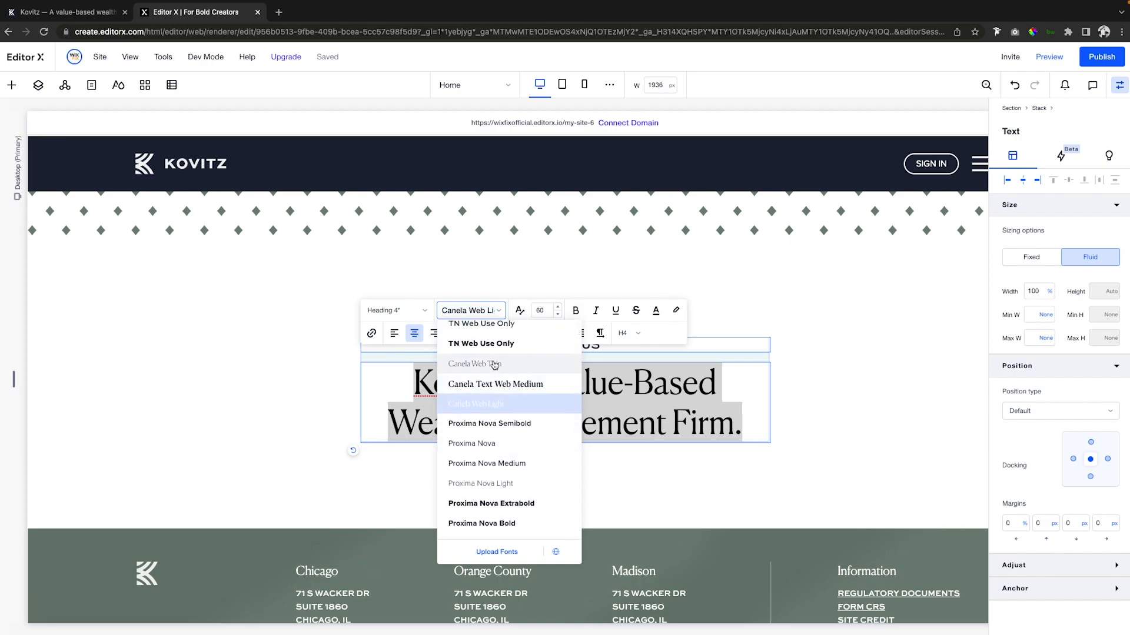
{"action": "left_click", "coordinate": [495, 365]}
{"action": "left_click", "coordinate": [807, 402]}
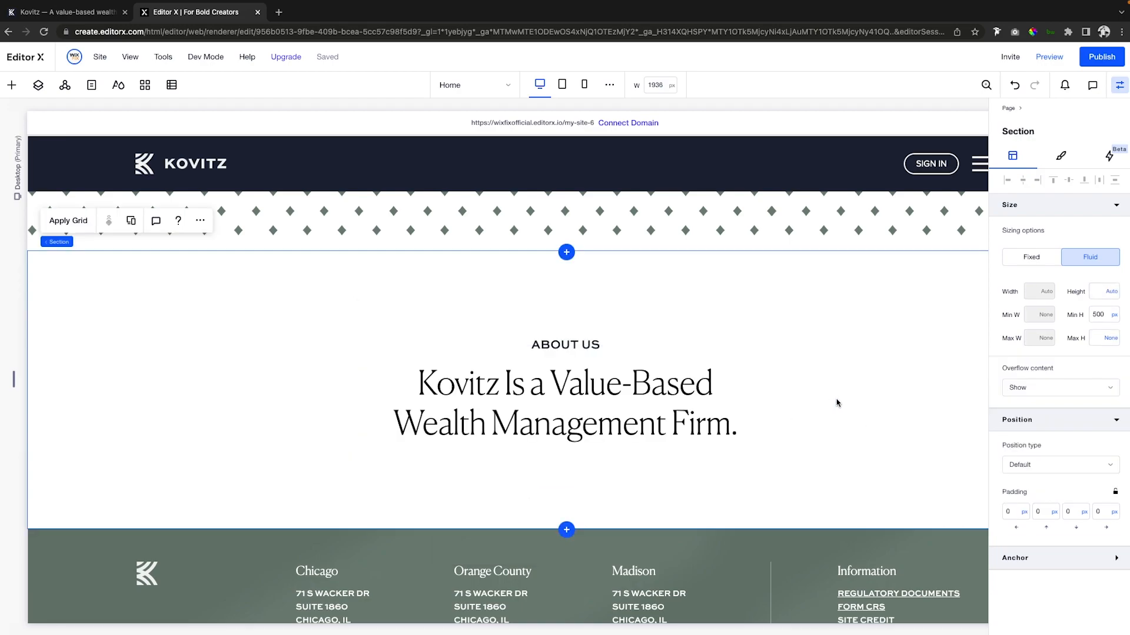
Step: Set the About Us stack's item spacing to 40 px and its top and bottom margins to 120 px
{"action": "left_click", "coordinate": [598, 344]}
{"action": "scroll", "coordinate": [1059, 412], "scroll_direction": "down", "scroll_amount": 5}
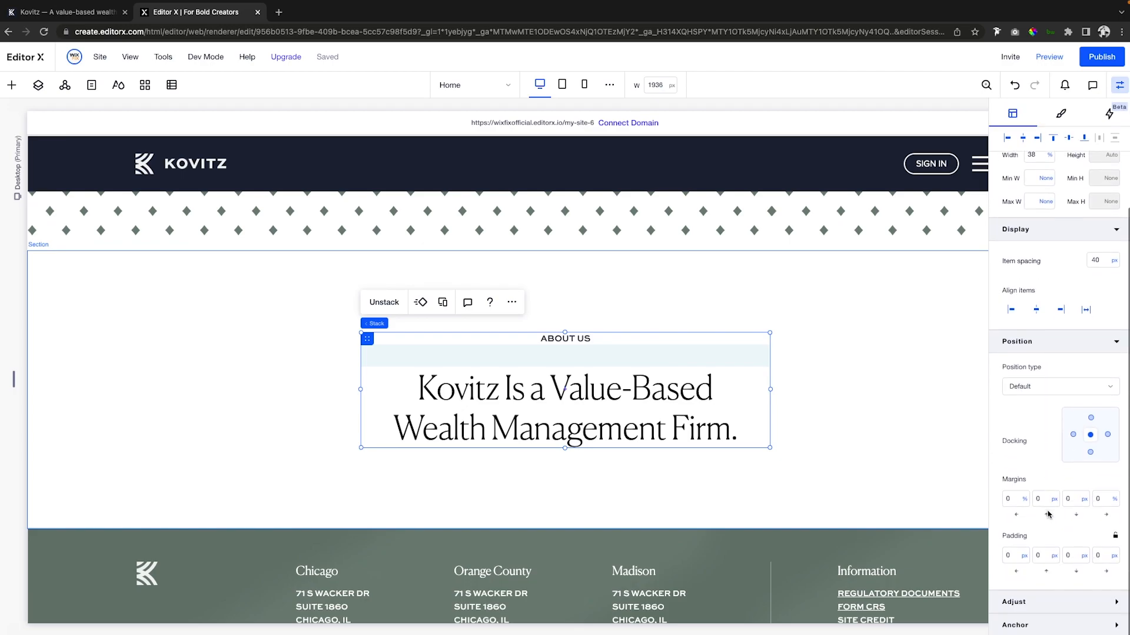
{"action": "left_click", "coordinate": [1044, 500]}
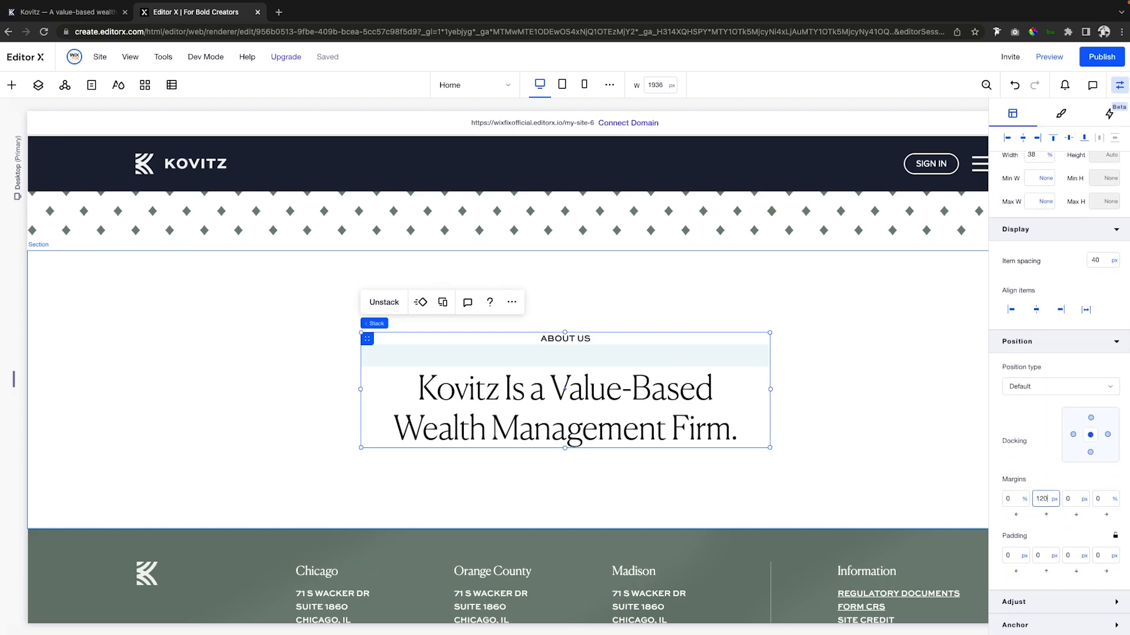
{"action": "key", "text": "Tab"}
{"action": "key", "text": "Return"}
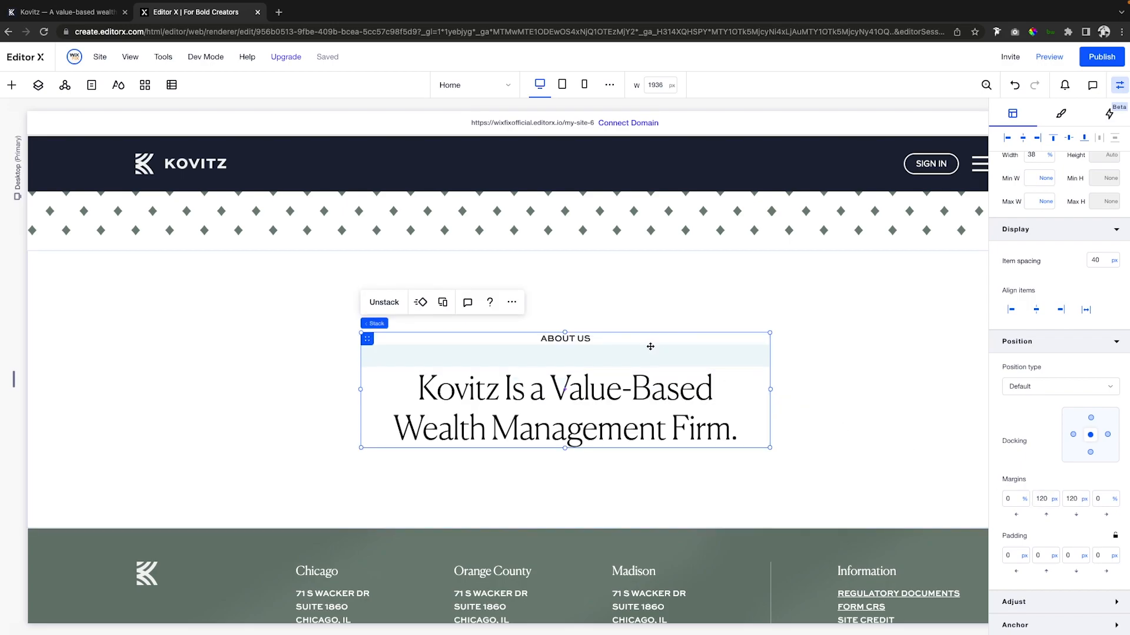
Step: Set the About Us section's minimum height to None
{"action": "left_click", "coordinate": [820, 366]}
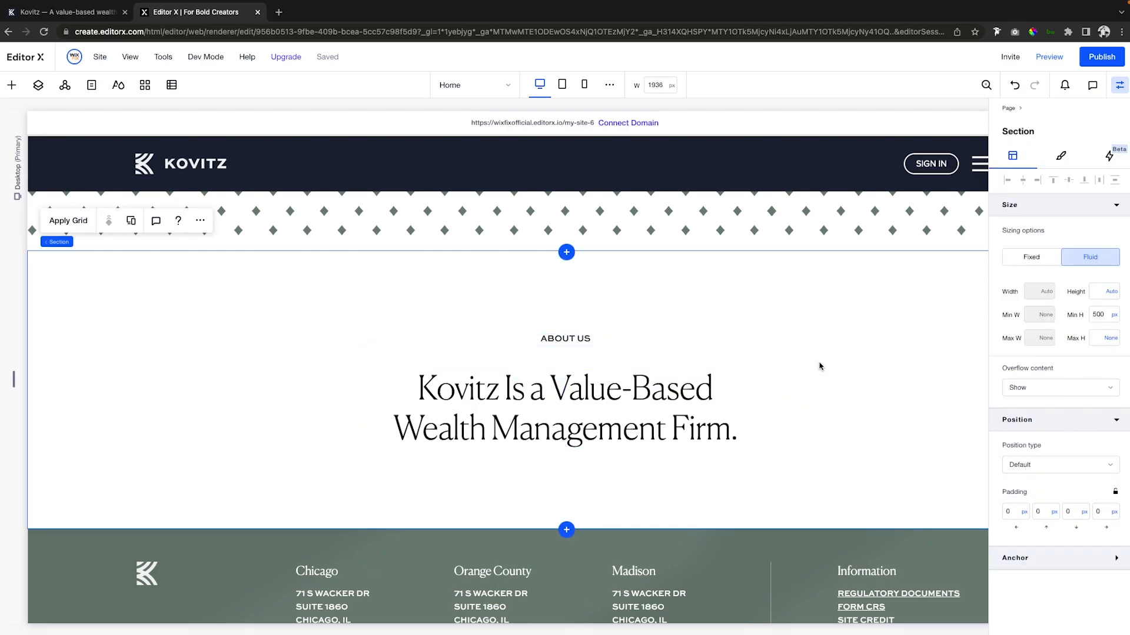
{"action": "left_click", "coordinate": [1116, 316]}
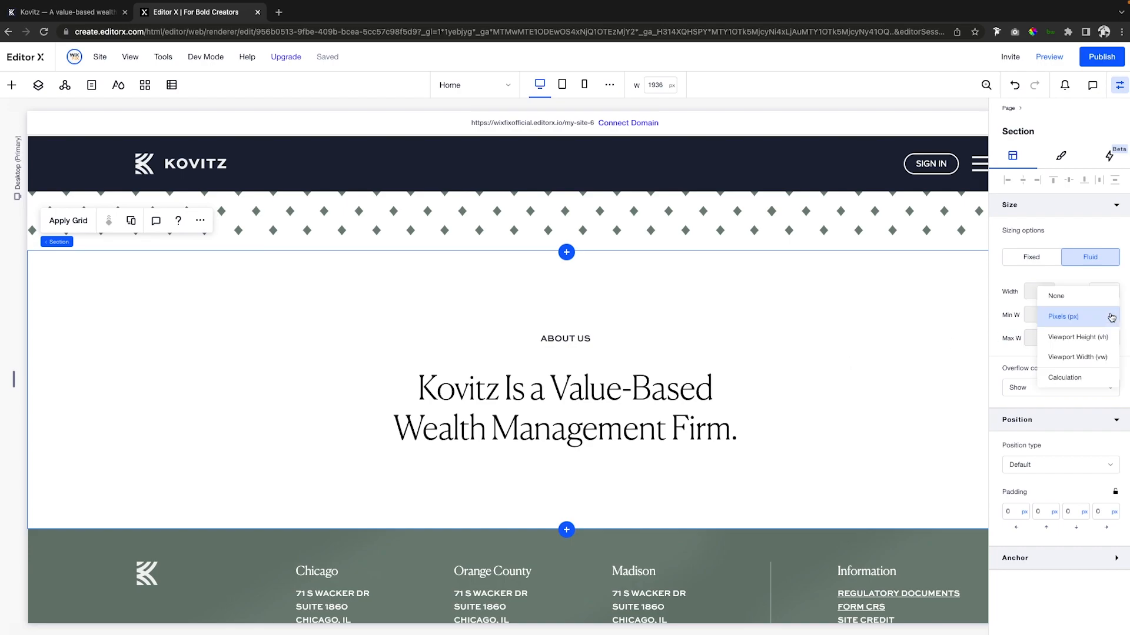
{"action": "left_click", "coordinate": [1075, 300]}
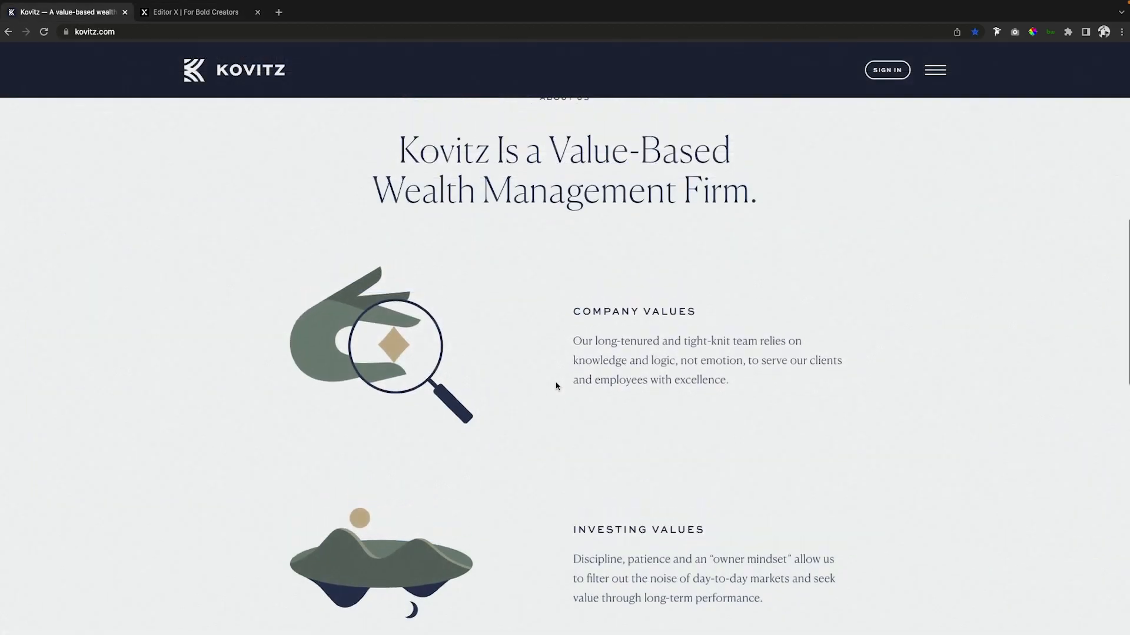
Step: Examine the layout of the values rows below the About Us heading on the kovitz.com reference site
{"action": "scroll", "coordinate": [556, 386], "scroll_direction": "up", "scroll_amount": 1}
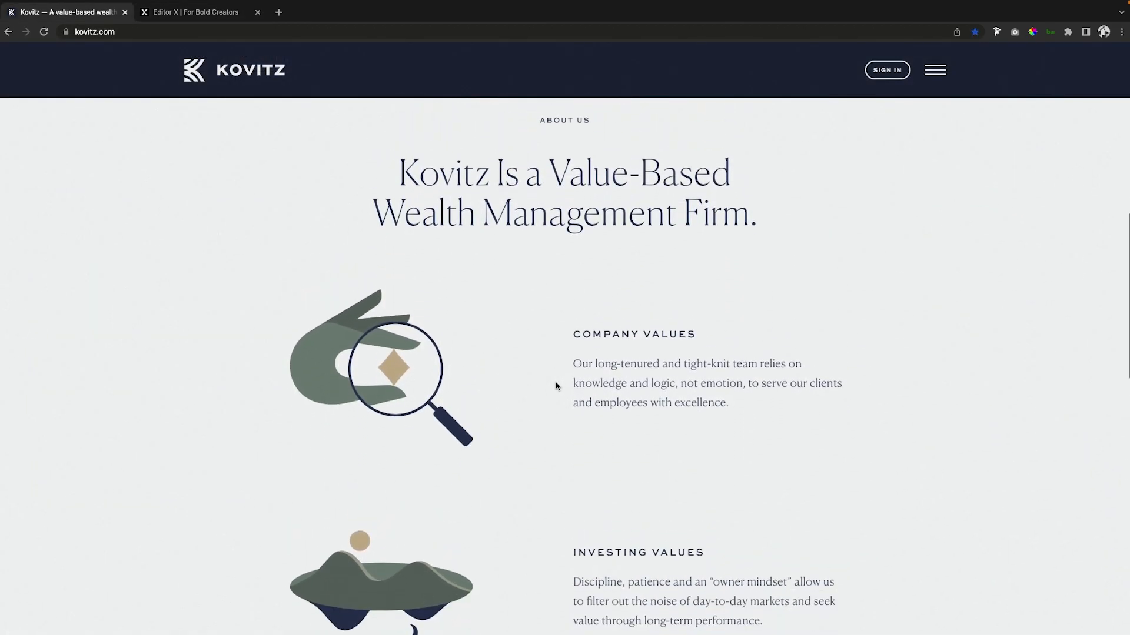
{"action": "scroll", "coordinate": [556, 386], "scroll_direction": "down", "scroll_amount": 1}
{"action": "scroll", "coordinate": [621, 139], "scroll_direction": "down", "scroll_amount": 2}
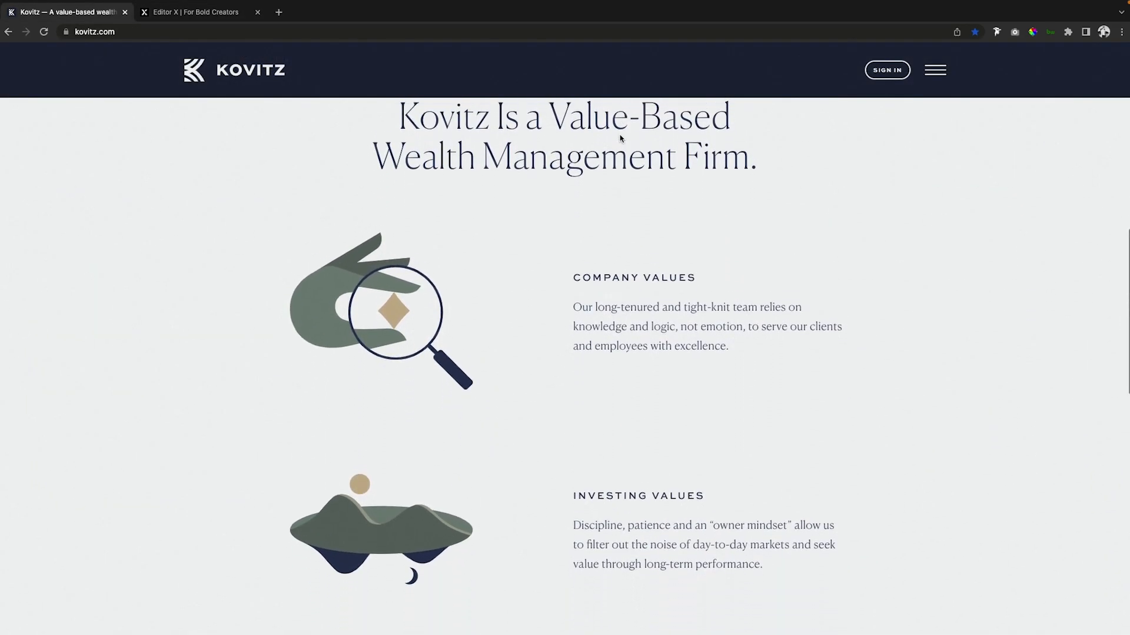
{"action": "scroll", "coordinate": [589, 129], "scroll_direction": "up", "scroll_amount": 4}
{"action": "scroll", "coordinate": [547, 118], "scroll_direction": "down", "scroll_amount": 3}
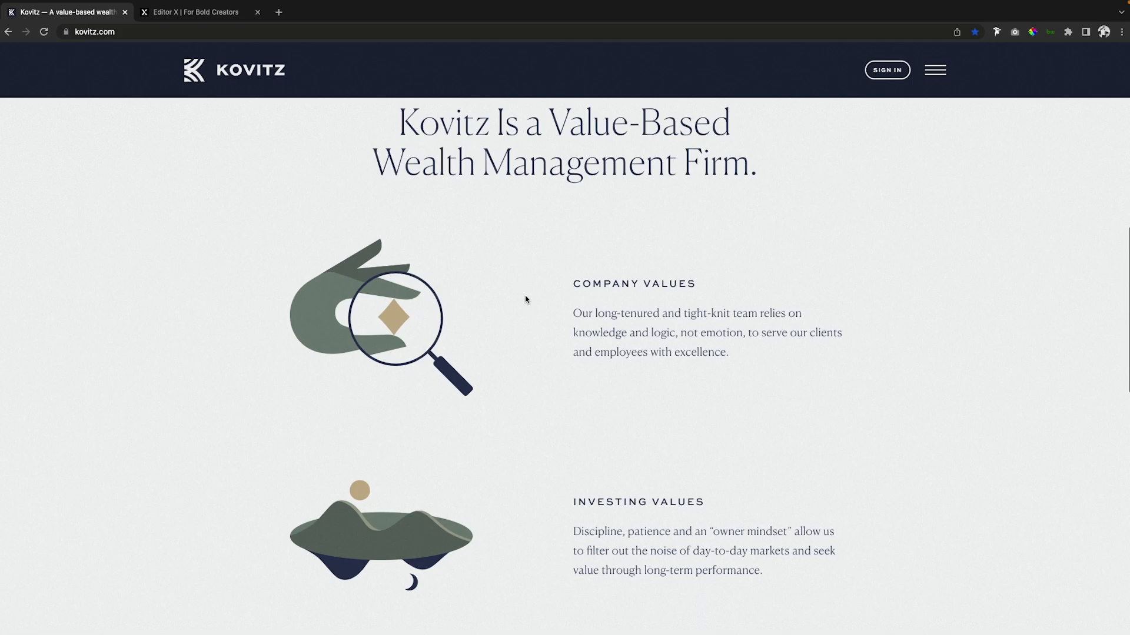
{"action": "scroll", "coordinate": [524, 298], "scroll_direction": "down", "scroll_amount": 3}
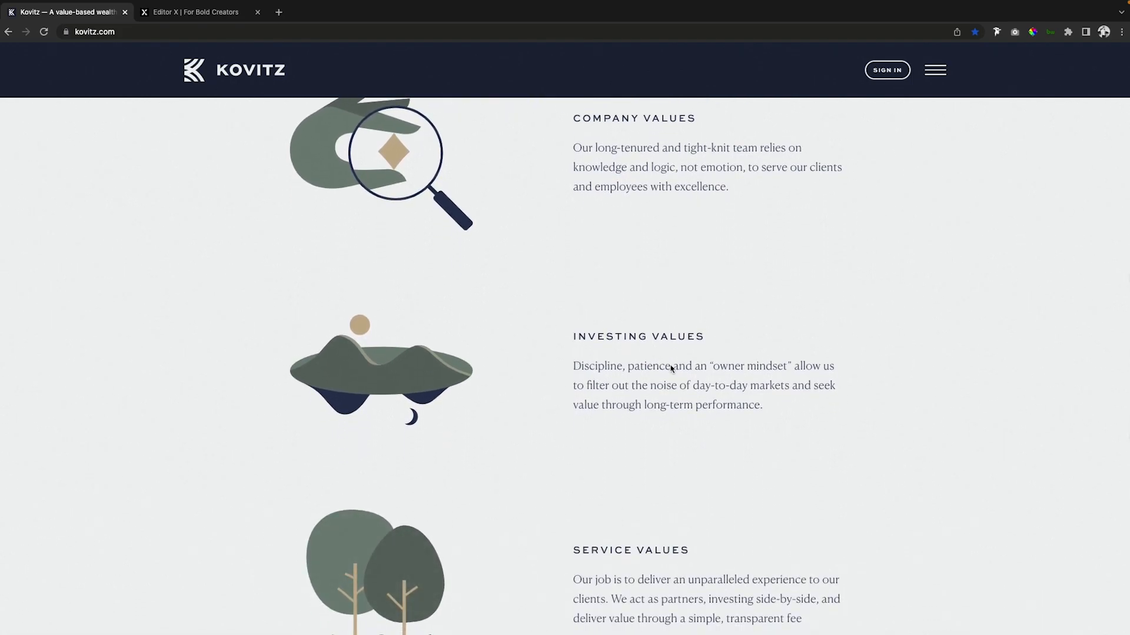
{"action": "scroll", "coordinate": [598, 369], "scroll_direction": "down", "scroll_amount": 2}
{"action": "scroll", "coordinate": [638, 445], "scroll_direction": "up", "scroll_amount": 5}
{"action": "scroll", "coordinate": [638, 445], "scroll_direction": "down", "scroll_amount": 4}
{"action": "scroll", "coordinate": [638, 446], "scroll_direction": "up", "scroll_amount": 5}
Step: Switch to the Editor X tab and add a blank section directly below the About Us section
{"action": "left_click", "coordinate": [189, 12]}
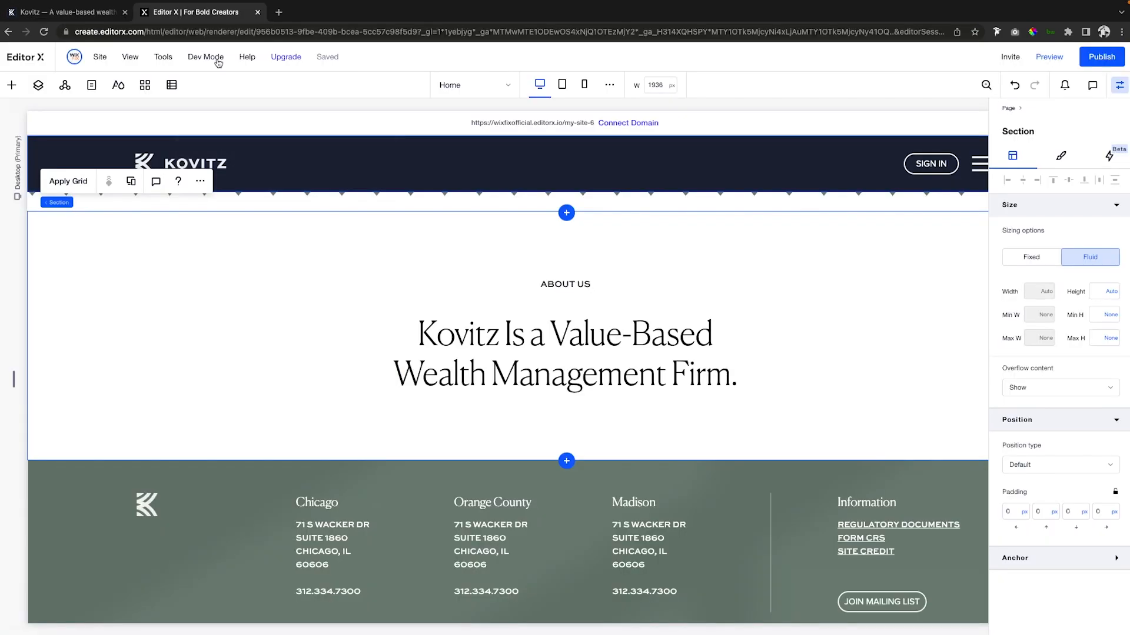
{"action": "left_click", "coordinate": [566, 461]}
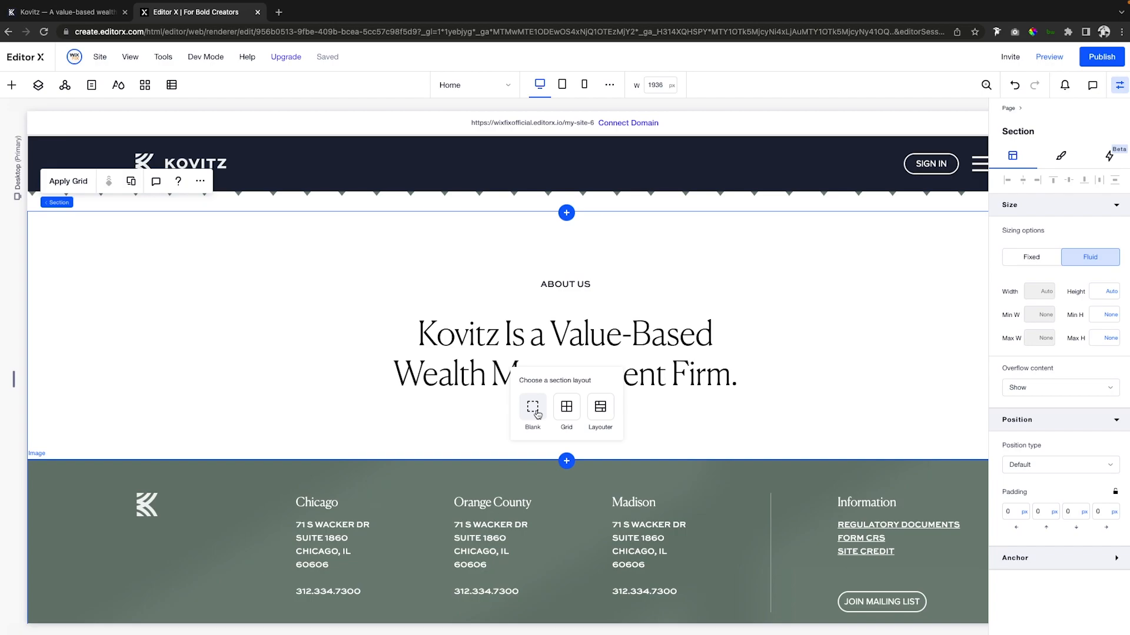
{"action": "left_click", "coordinate": [530, 412]}
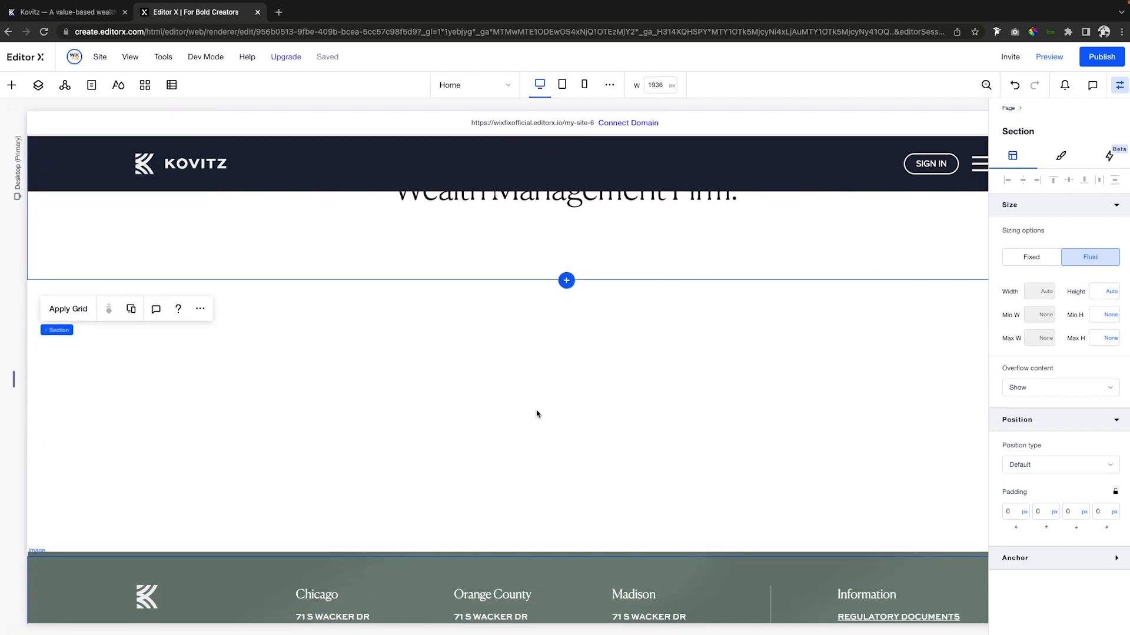
Step: Add a container to the new blank section and set its width to 60%
{"action": "left_click", "coordinate": [12, 84]}
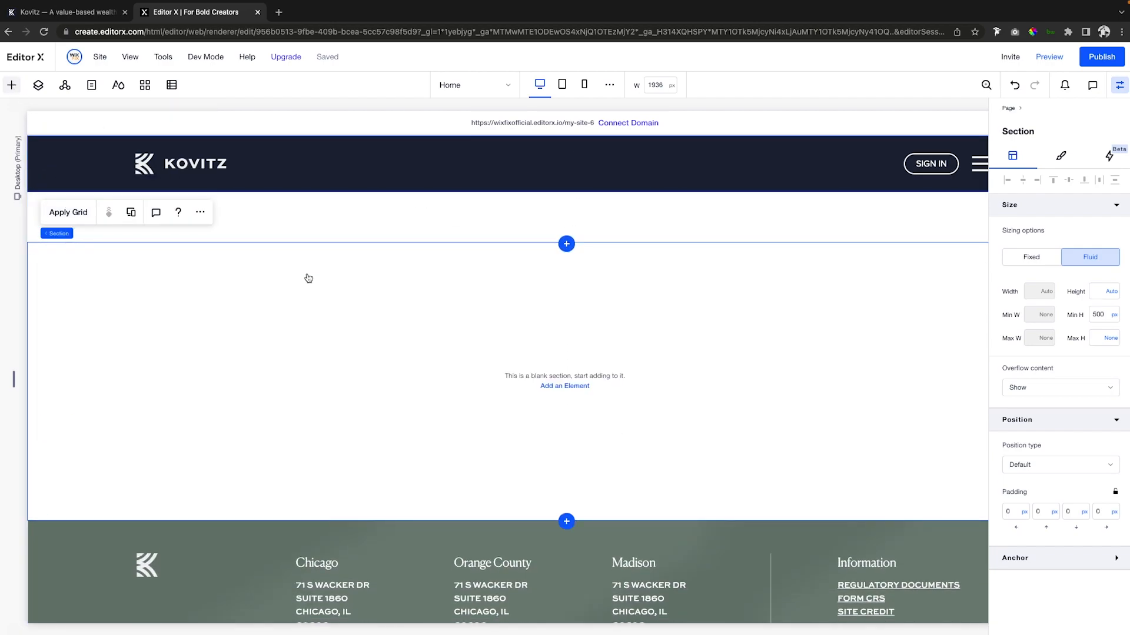
{"action": "left_click", "coordinate": [55, 119]}
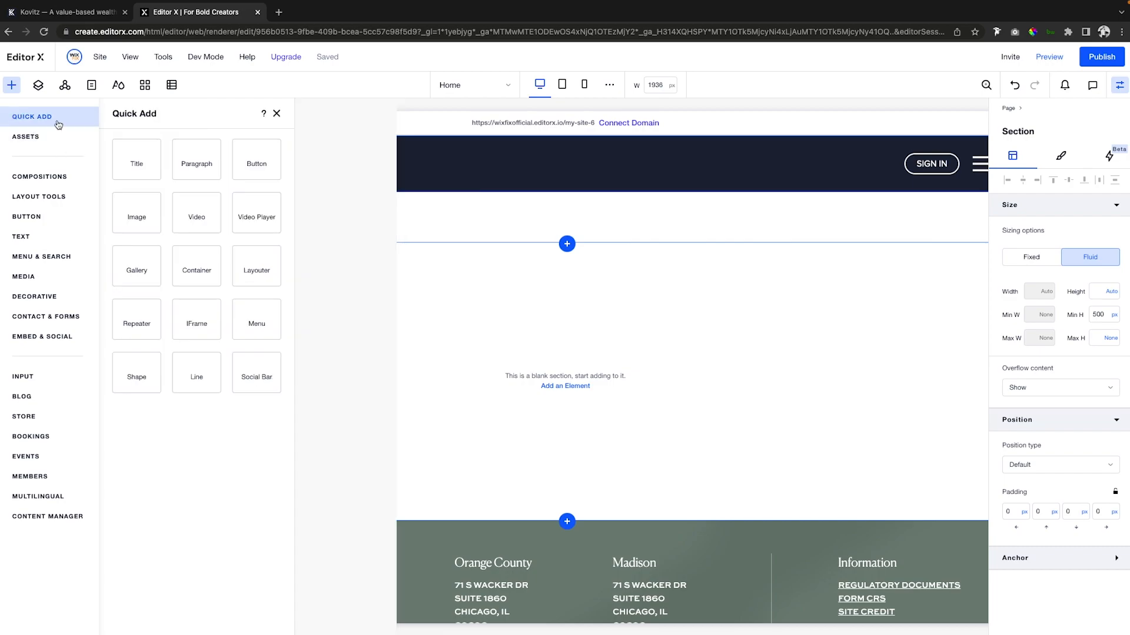
{"action": "left_click_drag", "start_coordinate": [202, 306], "coordinate": [640, 384]}
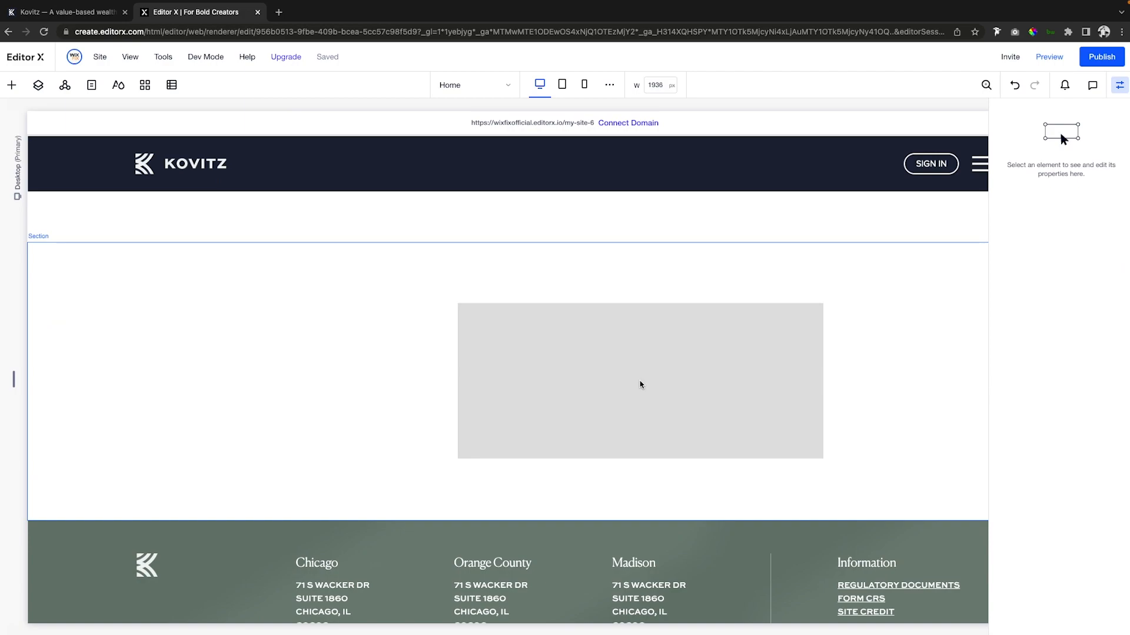
{"action": "left_click", "coordinate": [777, 348]}
{"action": "left_click", "coordinate": [1045, 290]}
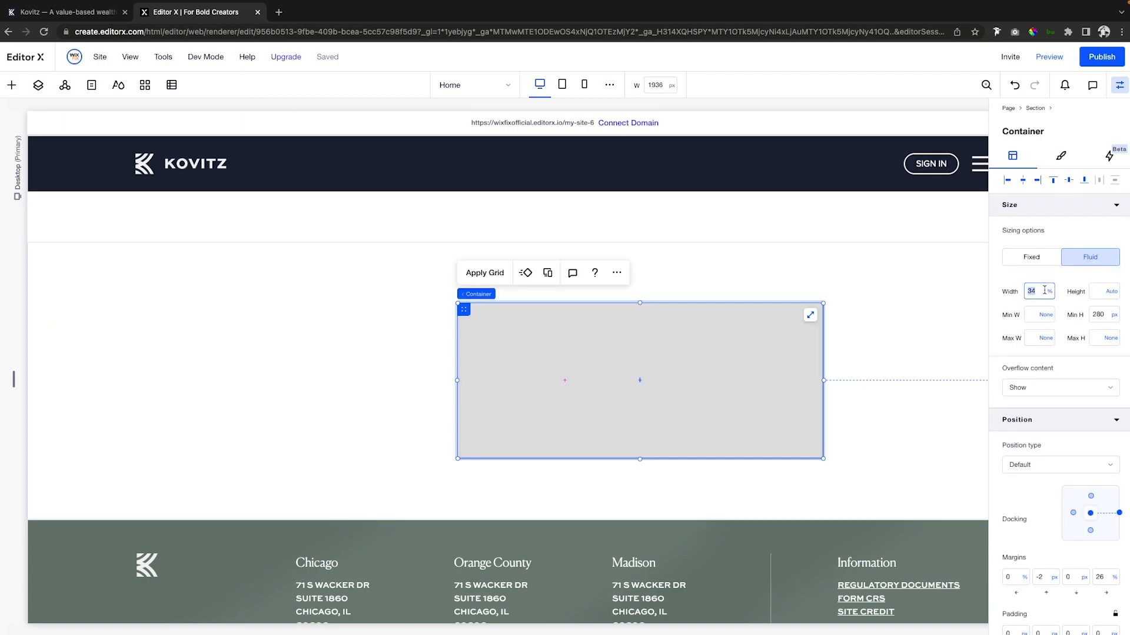
{"action": "key", "text": "Return"}
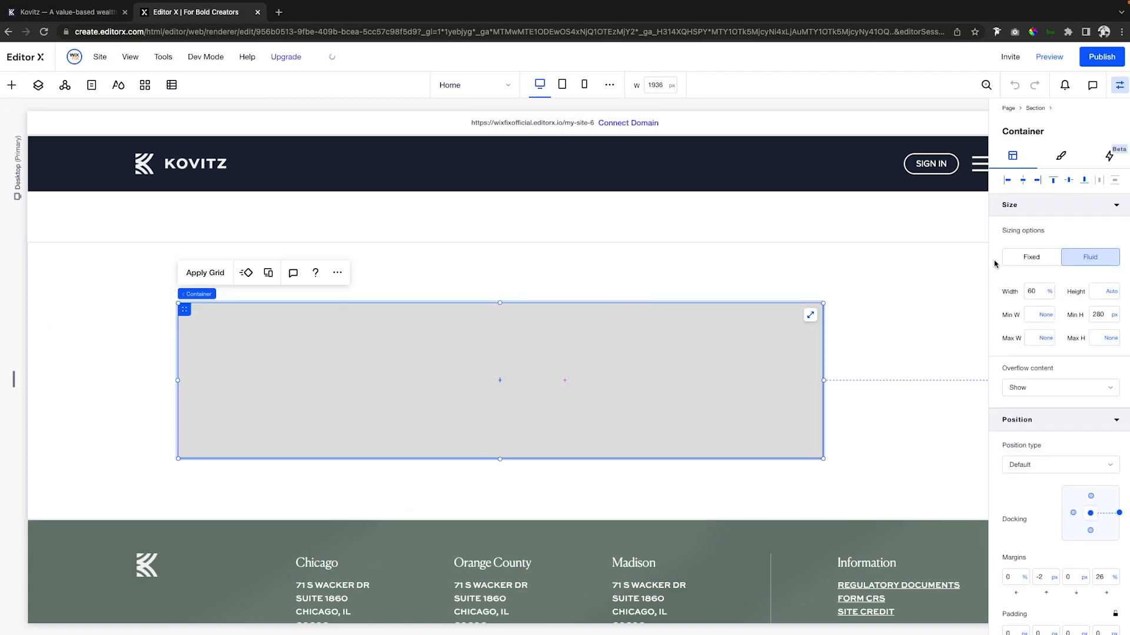
Step: Align the container to the section's horizontal center and top, and set its minimum height to 400 px
{"action": "left_click", "coordinate": [1024, 181]}
{"action": "left_click", "coordinate": [1053, 181]}
{"action": "left_click", "coordinate": [1106, 315]}
{"action": "type", "text": "320"}
{"action": "key", "text": "Return"}
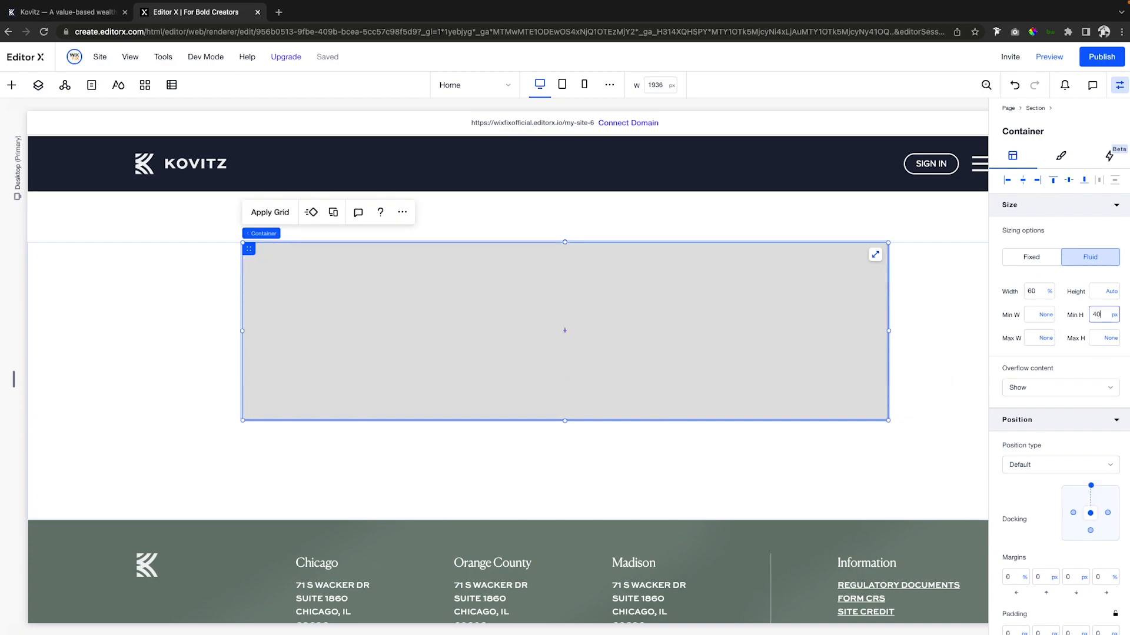
{"action": "key", "text": "Return"}
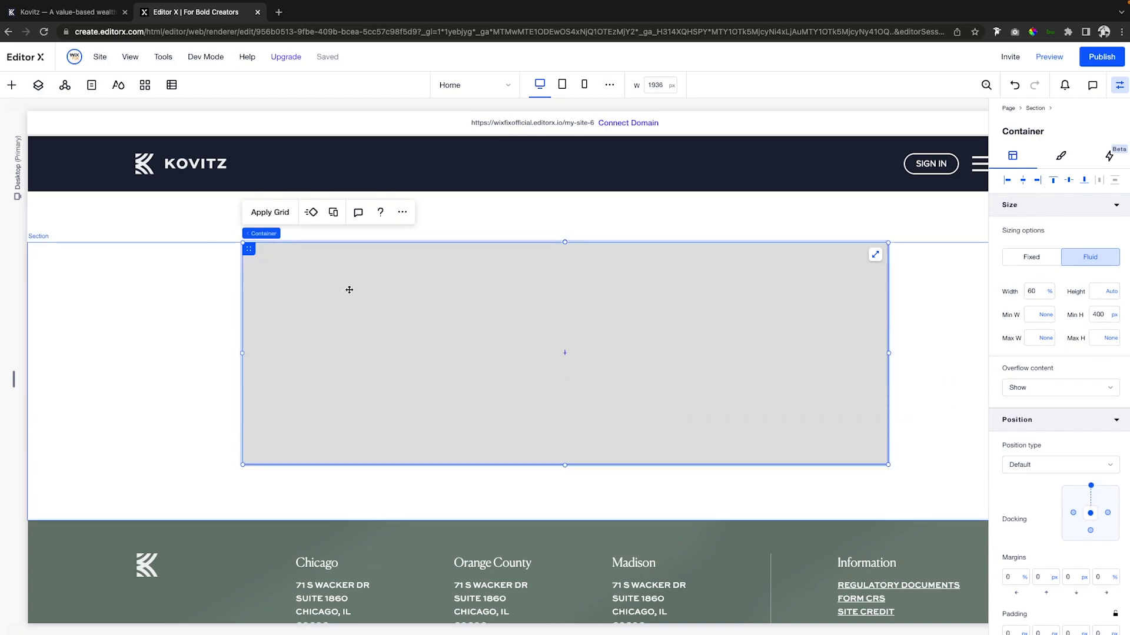
Step: Make the container's background fully transparent by setting its opacity to 0%
{"action": "left_click", "coordinate": [1062, 158]}
{"action": "left_click", "coordinate": [1091, 234]}
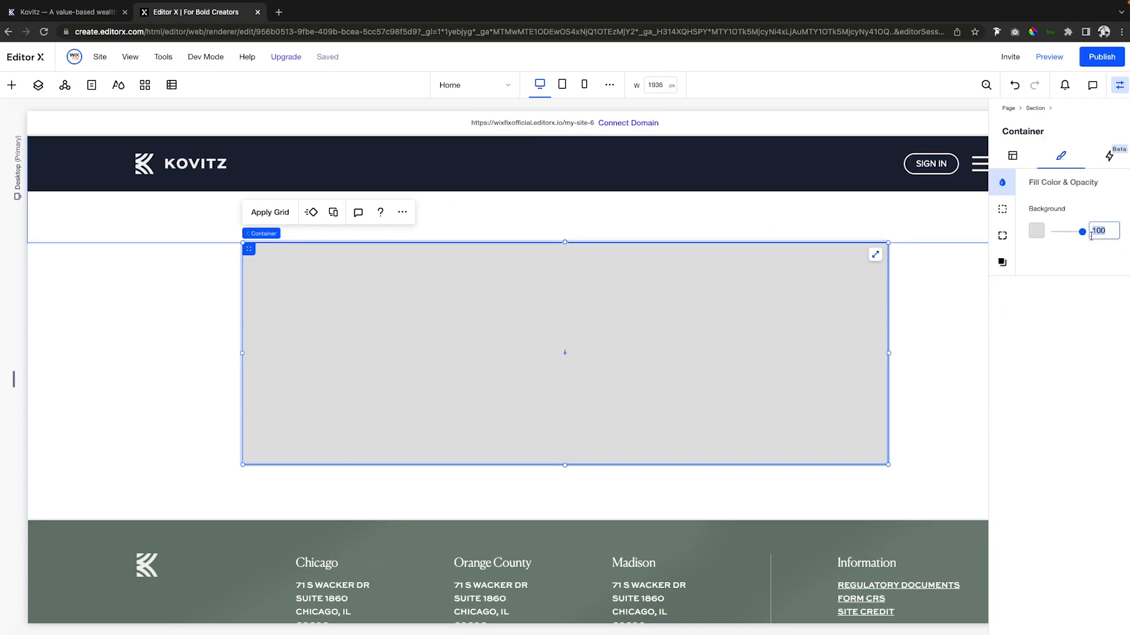
{"action": "type", "text": "0"}
{"action": "key", "text": "Return"}
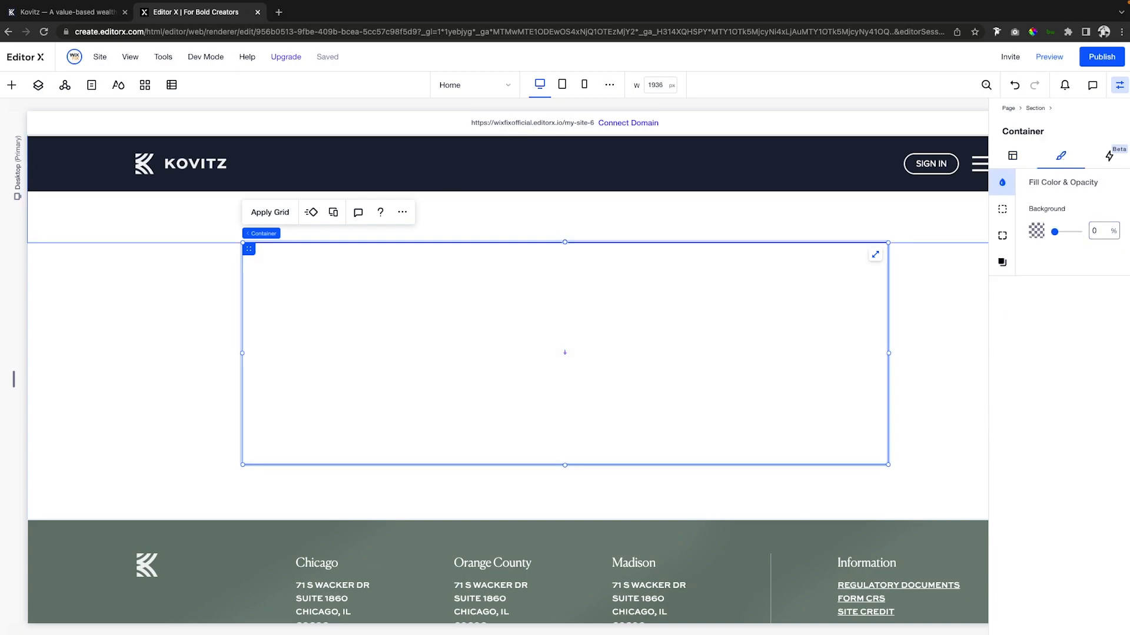
Step: Apply a 2x1 grid to the container and set the first column's width to 0.6fr
{"action": "left_click", "coordinate": [273, 213]}
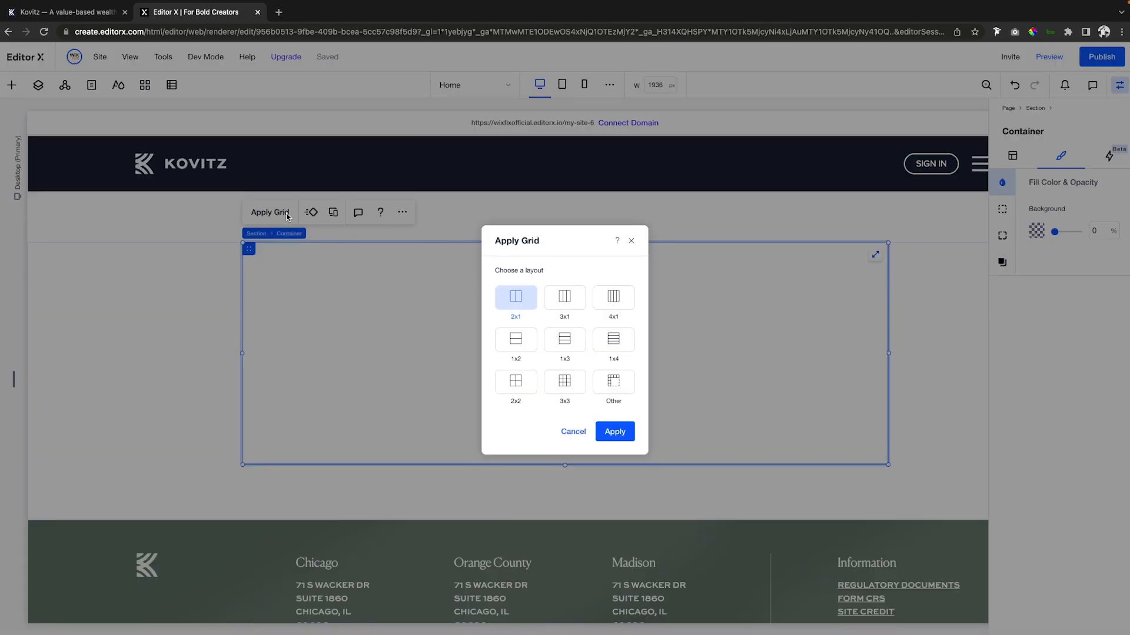
{"action": "left_click", "coordinate": [610, 433]}
{"action": "left_click", "coordinate": [288, 212]}
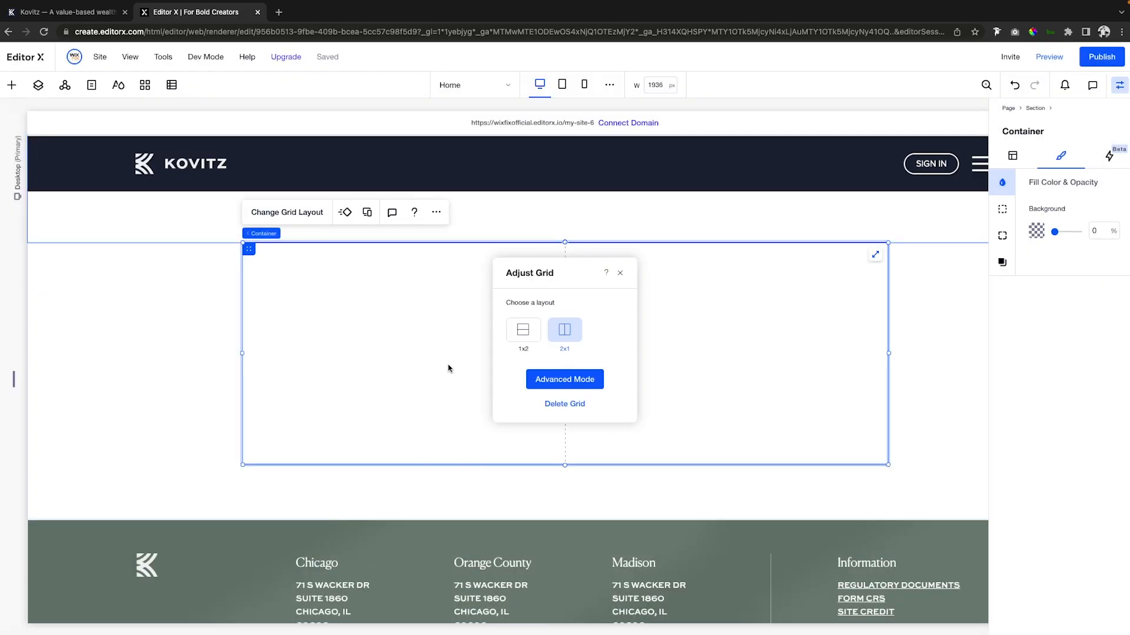
{"action": "left_click", "coordinate": [568, 381]}
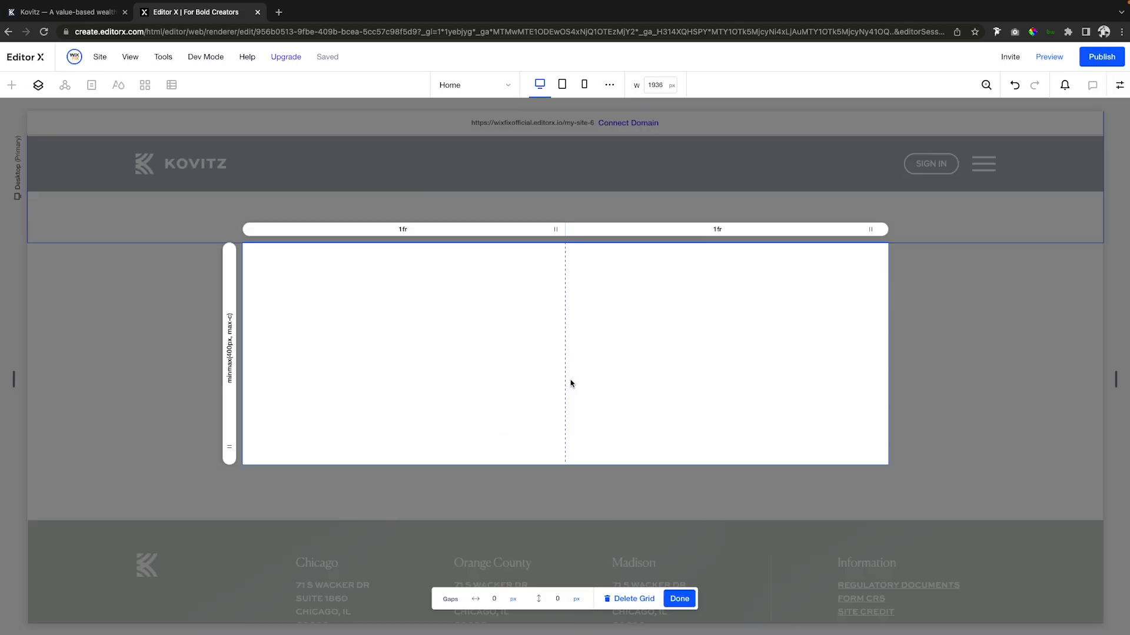
{"action": "left_click", "coordinate": [423, 230]}
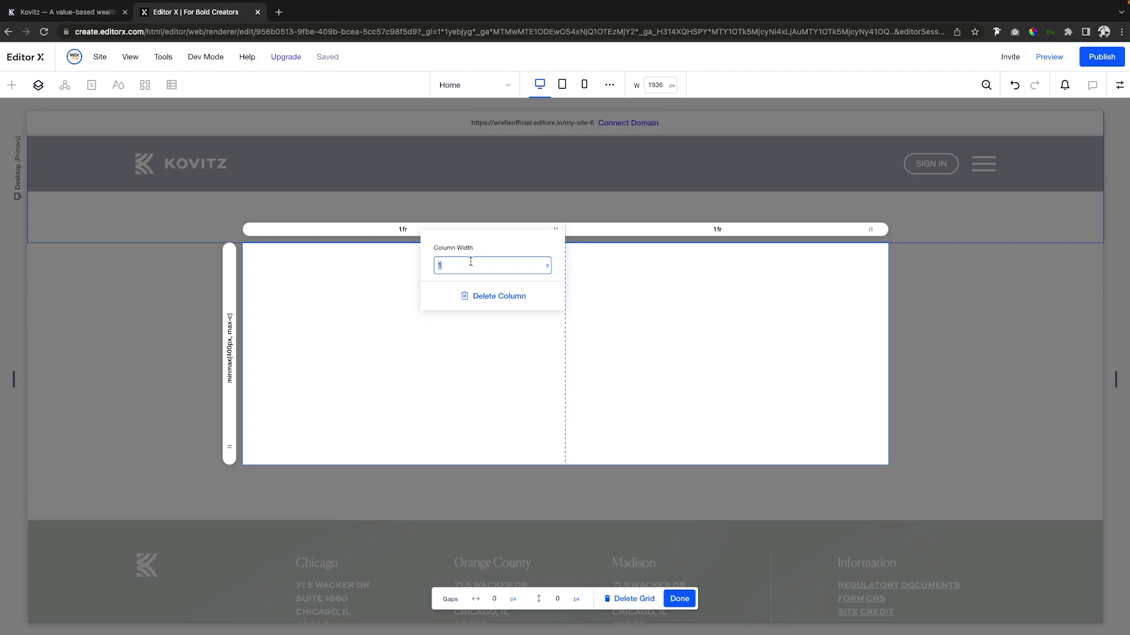
{"action": "key", "text": "Return"}
Step: Set the grid's horizontal gap to 150 px and the first column's width to 0.8fr
{"action": "left_click", "coordinate": [504, 604]}
{"action": "left_click", "coordinate": [496, 601]}
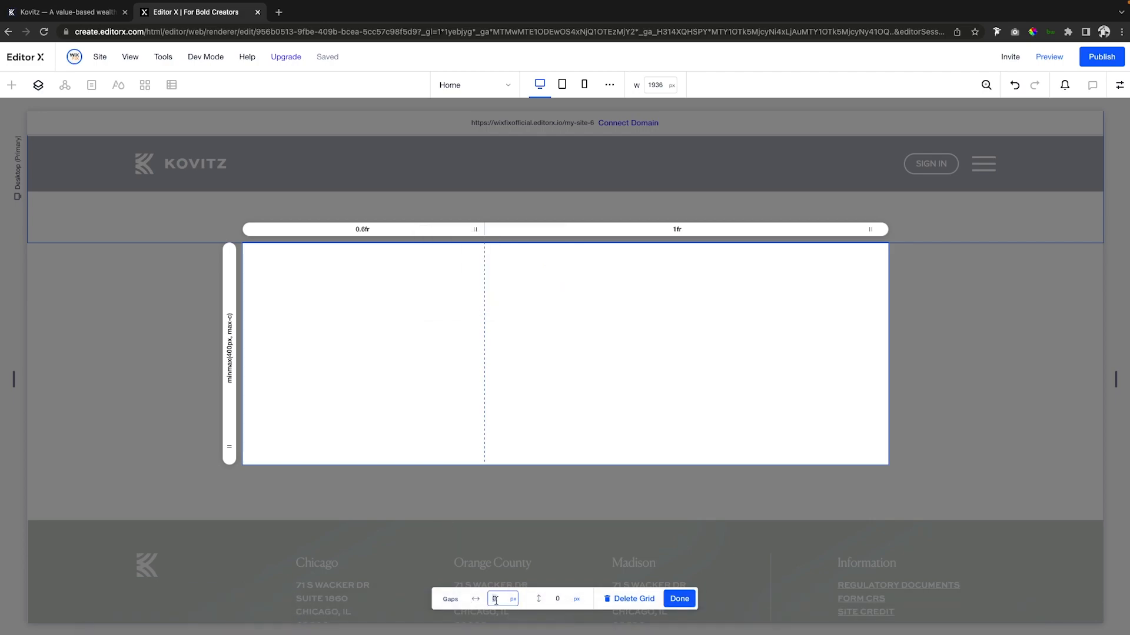
{"action": "key", "text": "Return"}
{"action": "left_click", "coordinate": [360, 228]}
{"action": "left_click", "coordinate": [400, 260]}
{"action": "type", "text": "0.8"}
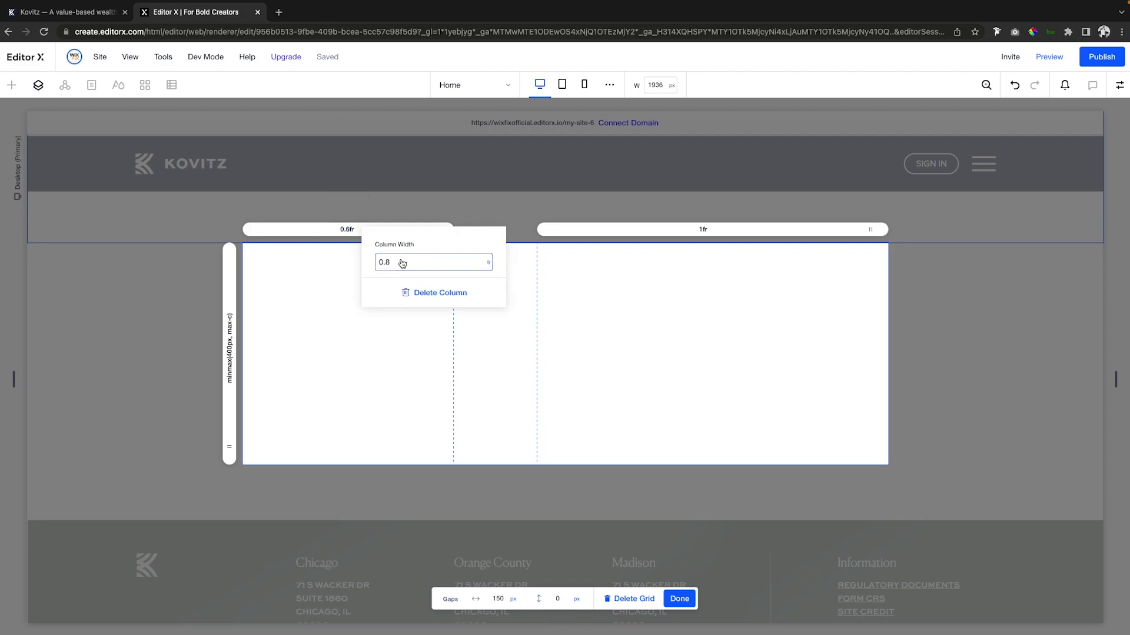
{"action": "key", "text": "Return"}
{"action": "left_click", "coordinate": [680, 598]}
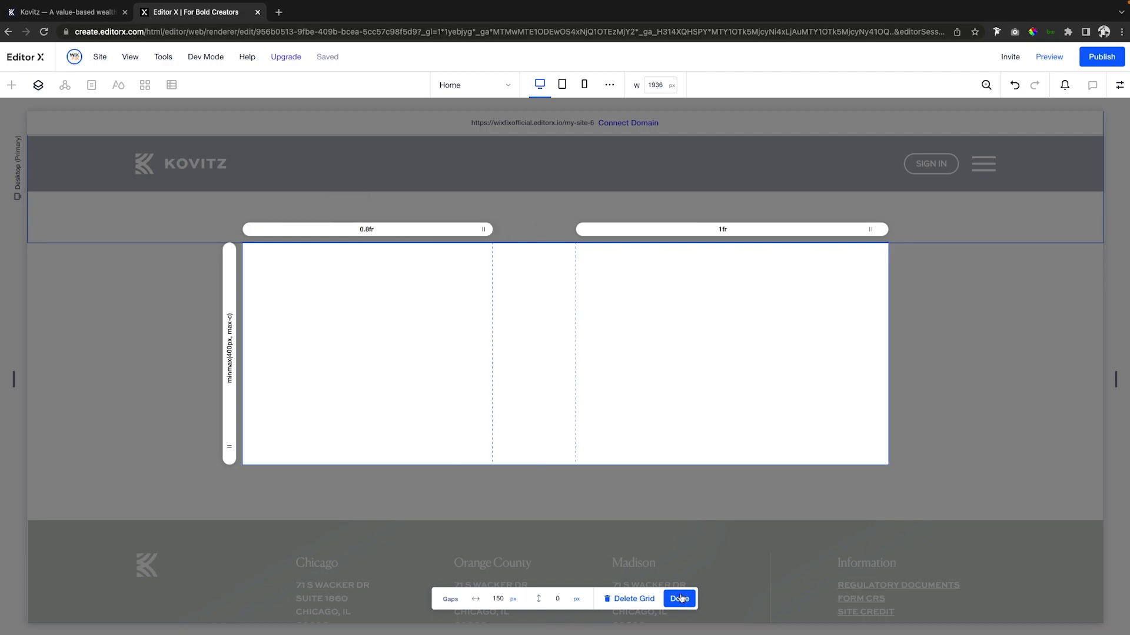
{"action": "left_click", "coordinate": [680, 599]}
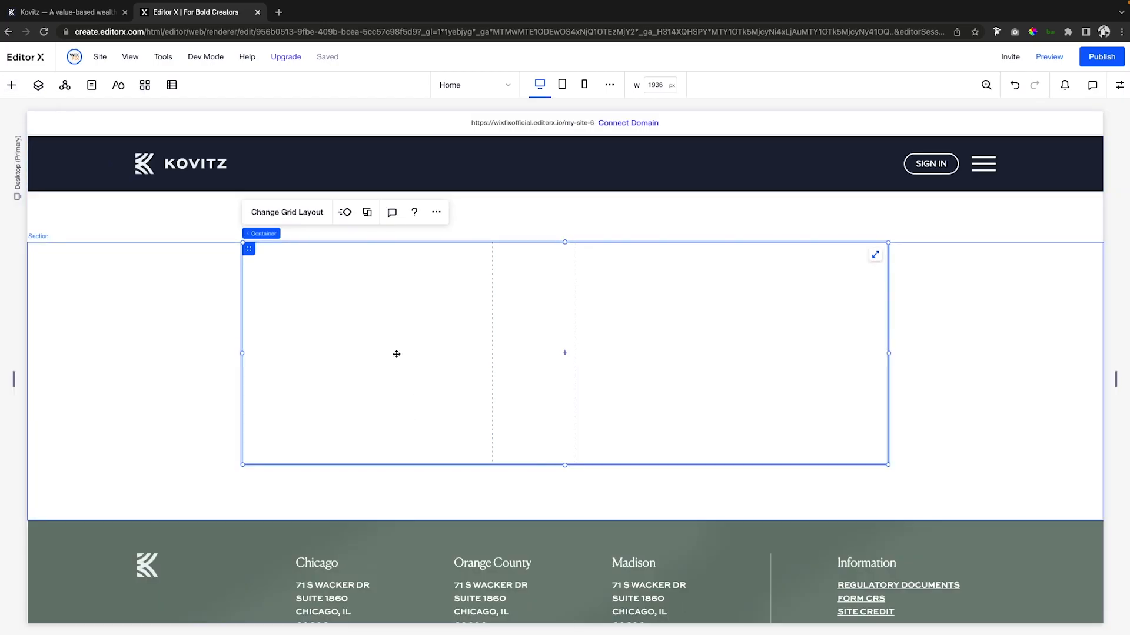
Step: Add 1.png from the site files and attach it to the container's first column, vertically centered, at about 399 x 341
{"action": "left_click", "coordinate": [11, 84]}
{"action": "left_click", "coordinate": [15, 275]}
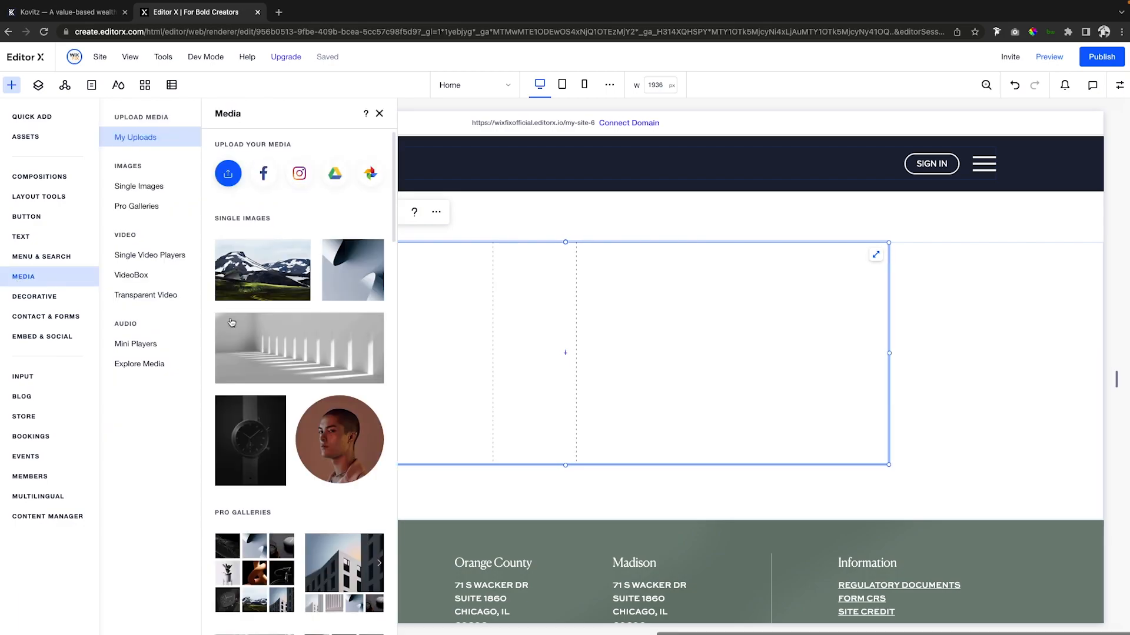
{"action": "left_click", "coordinate": [299, 381]}
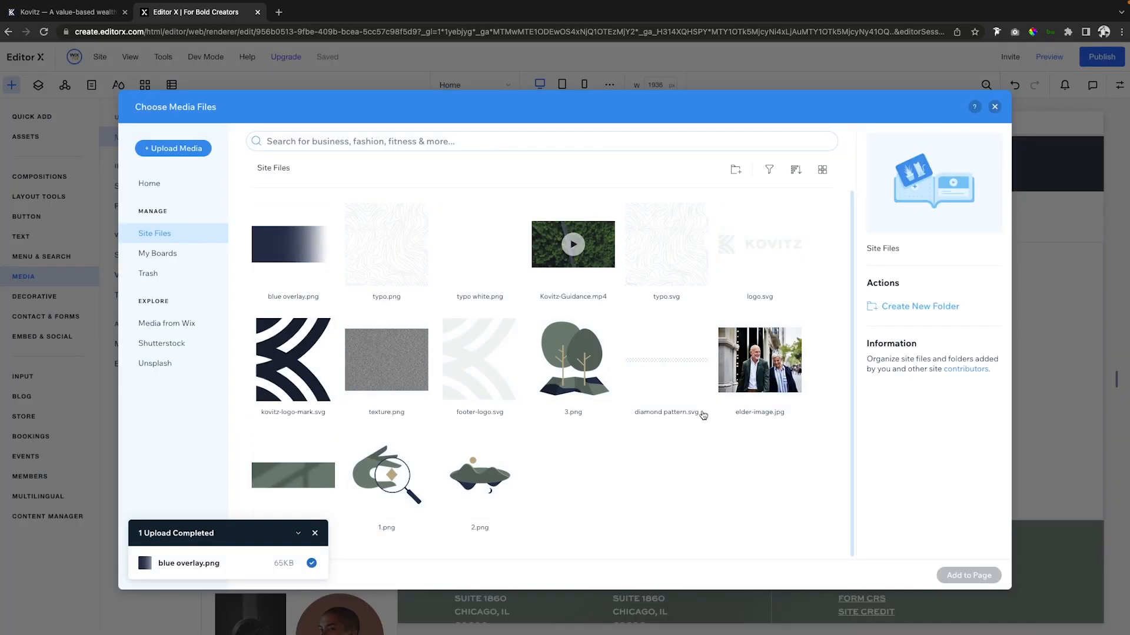
{"action": "left_click", "coordinate": [377, 500]}
{"action": "double_click", "coordinate": [377, 502]}
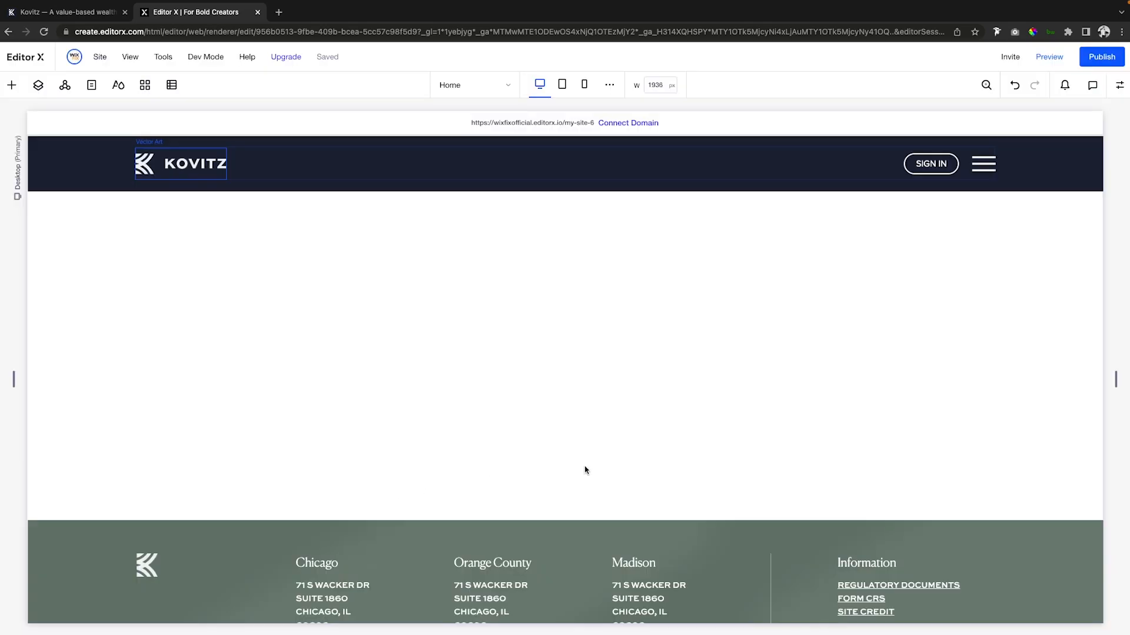
{"action": "left_click_drag", "start_coordinate": [562, 335], "coordinate": [358, 333]}
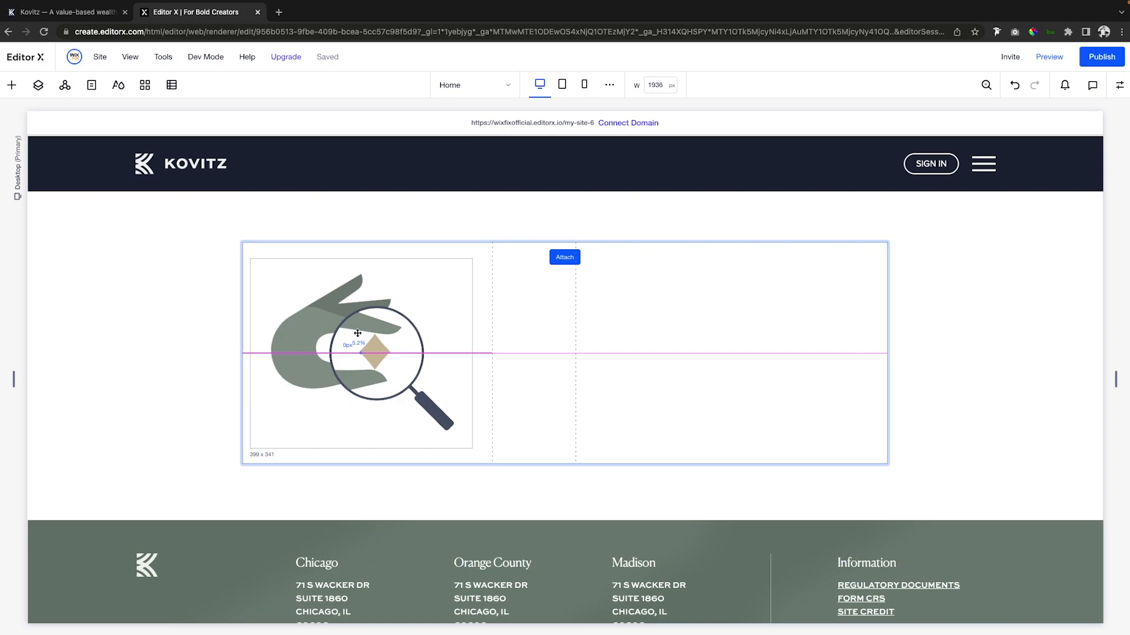
{"action": "left_click_drag", "start_coordinate": [497, 354], "coordinate": [497, 355]}
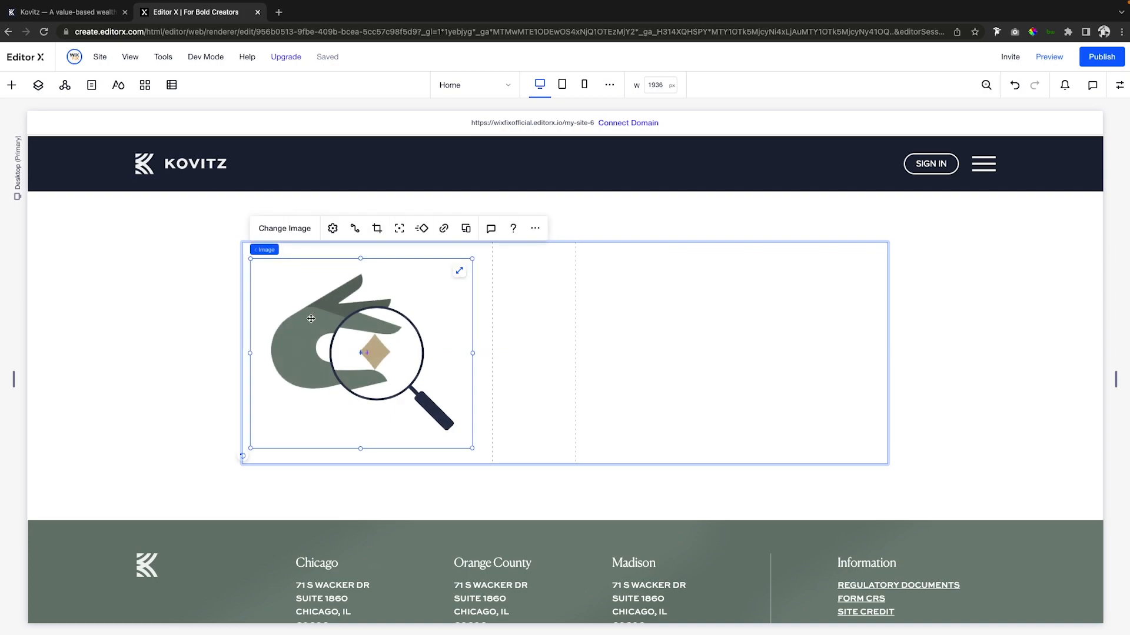
Step: Add a paragraph text element to the container's second column and change its text to COMPANY VALUES
{"action": "scroll", "coordinate": [653, 328], "scroll_direction": "up", "scroll_amount": 2}
{"action": "scroll", "coordinate": [653, 326], "scroll_direction": "down", "scroll_amount": 2}
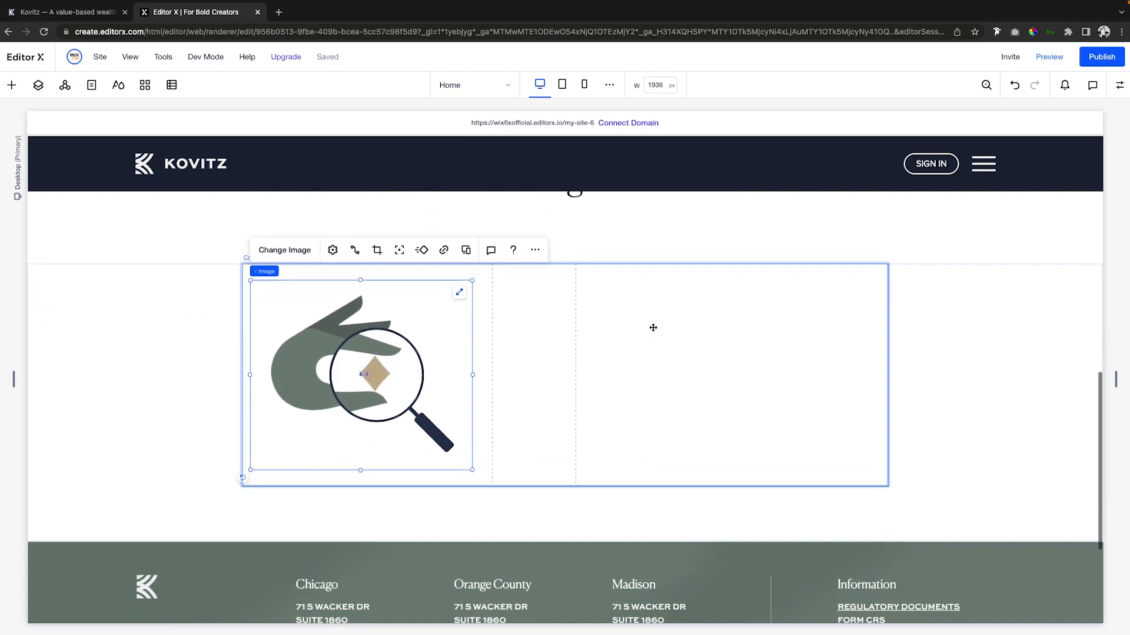
{"action": "left_click", "coordinate": [11, 85]}
{"action": "left_click", "coordinate": [11, 118]}
{"action": "left_click_drag", "start_coordinate": [254, 167], "coordinate": [725, 317]}
{"action": "left_click", "coordinate": [754, 316]}
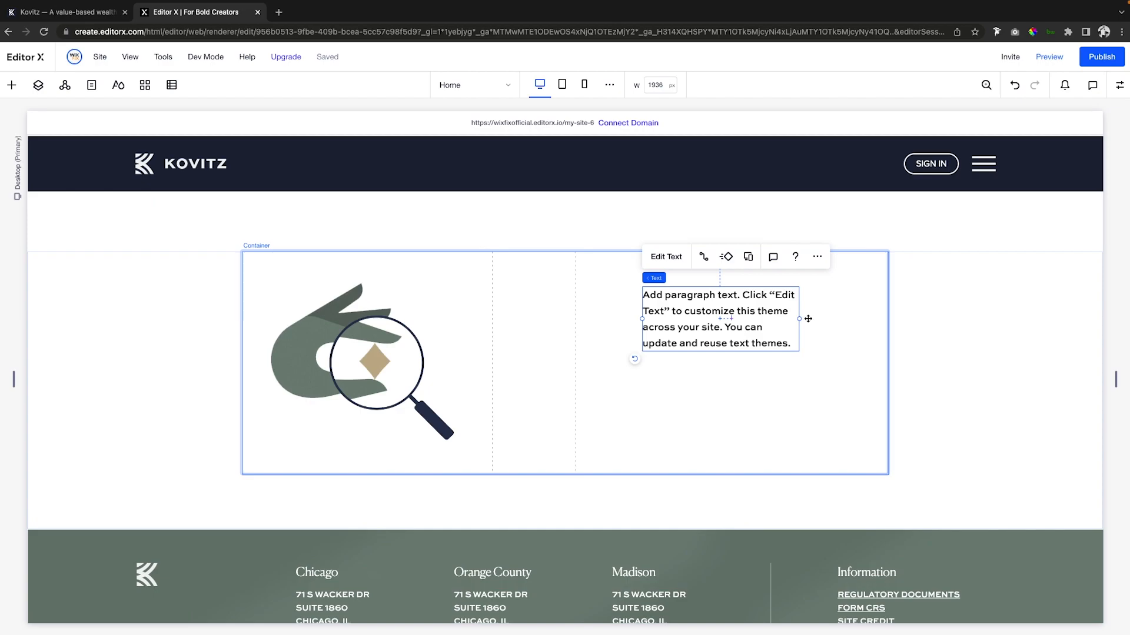
{"action": "double_click", "coordinate": [754, 315]}
{"action": "type", "text": "COMPANY VALUES"}
Step: Align the COMPANY VALUES text to the left and top edges of its grid cell
{"action": "left_click", "coordinate": [1119, 84]}
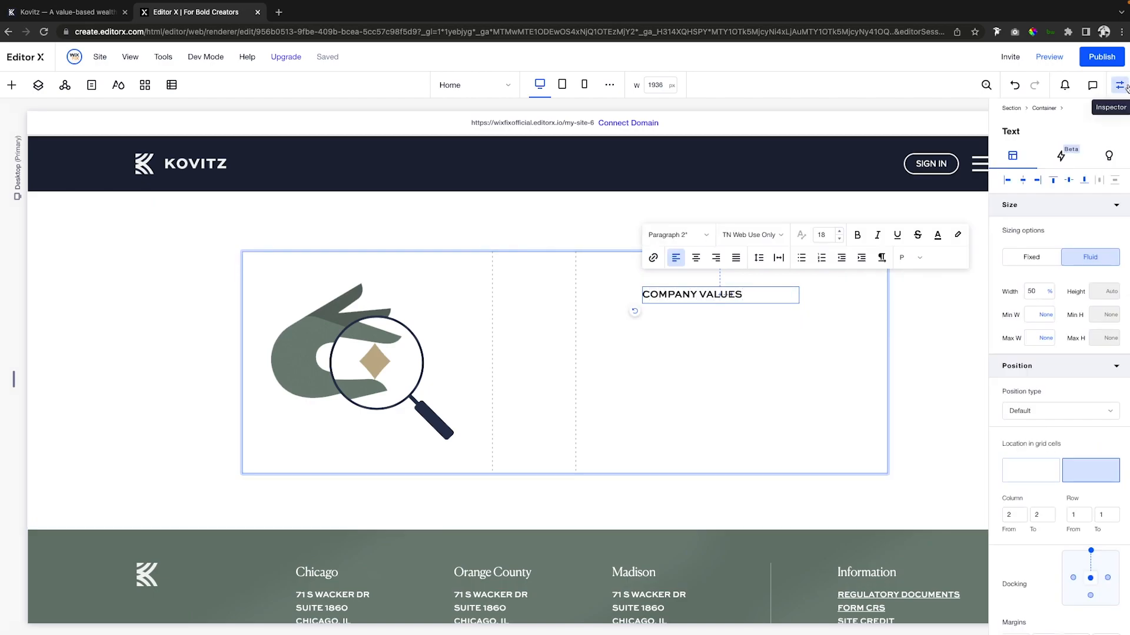
{"action": "left_click", "coordinate": [1055, 183]}
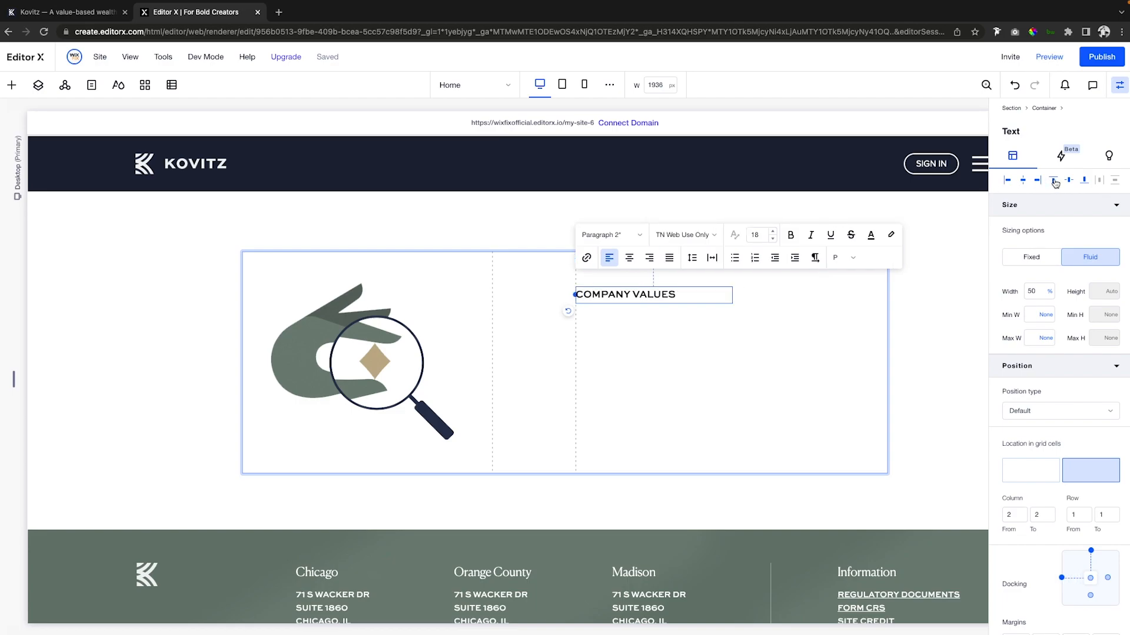
{"action": "left_click", "coordinate": [1053, 180]}
Step: Add another paragraph text element below COMPANY VALUES in the second column and set its width to 100%
{"action": "left_click", "coordinate": [13, 86]}
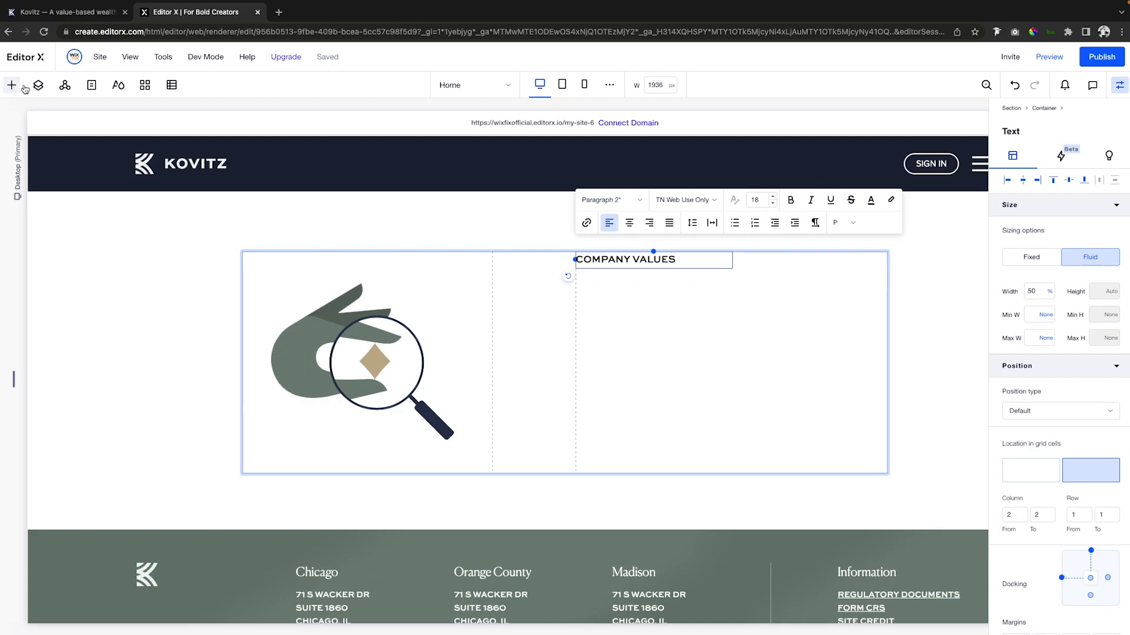
{"action": "left_click_drag", "start_coordinate": [184, 180], "coordinate": [686, 319]}
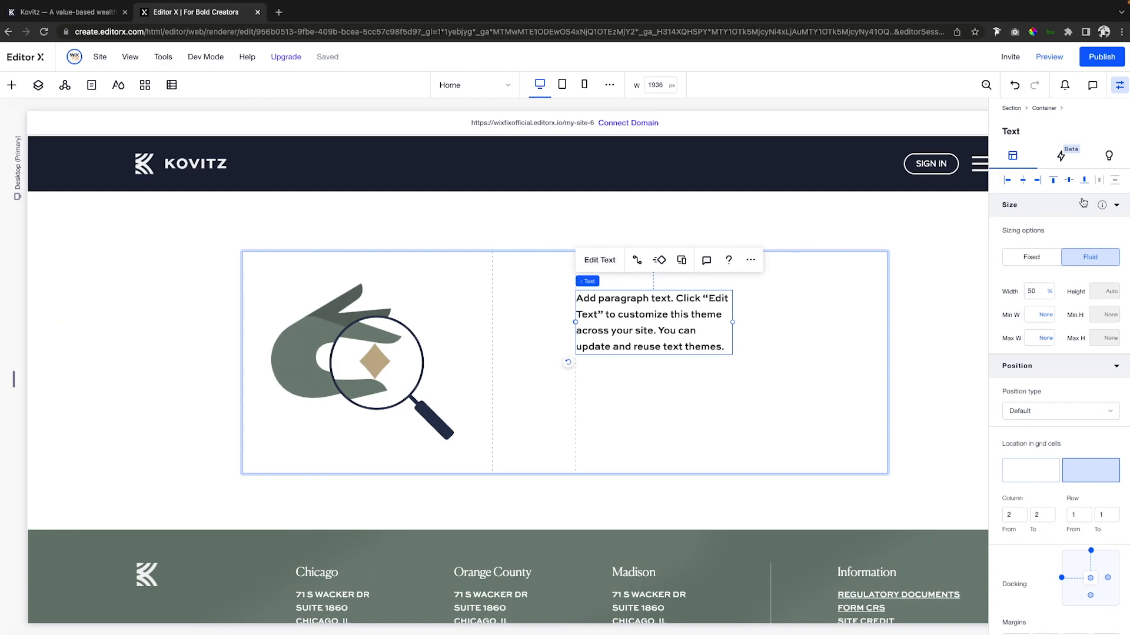
{"action": "left_click", "coordinate": [1037, 290]}
{"action": "type", "text": "100"}
{"action": "key", "text": "Return"}
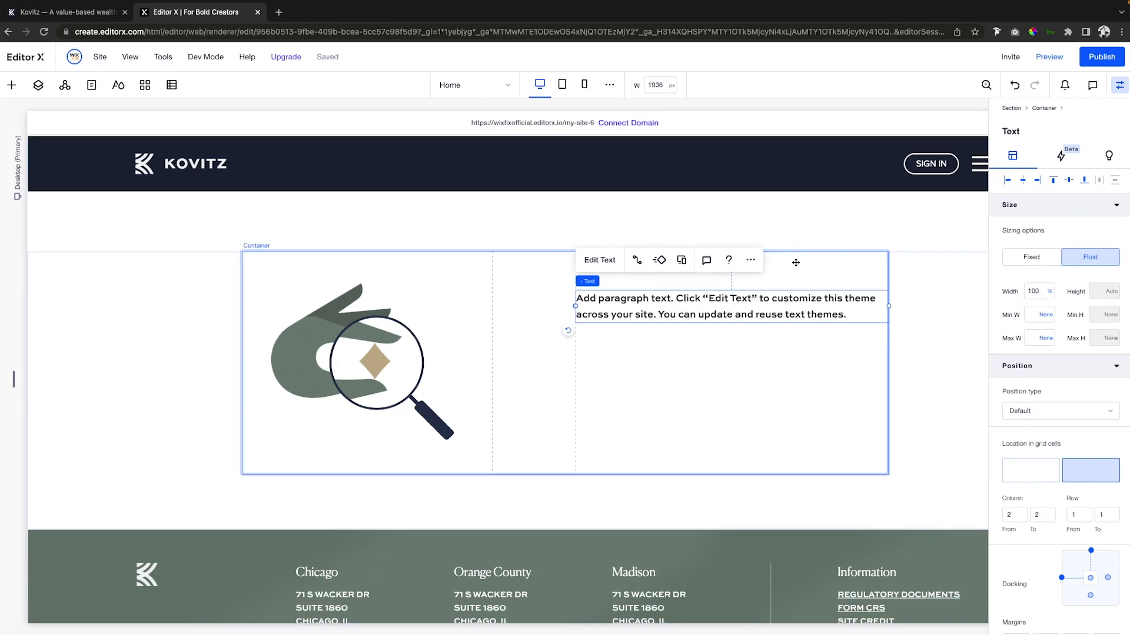
Step: Replace the paragraph with "Our long-tenured and tight-knit team relies on knowledge and logic, not emotion, to serve our clients and employees with excellence."
{"action": "double_click", "coordinate": [748, 298]}
{"action": "type", "text": "Our long-tenured and tight-knit team relies on knowledge and logic, not emotion, to serve our clients and employees with excellence."}
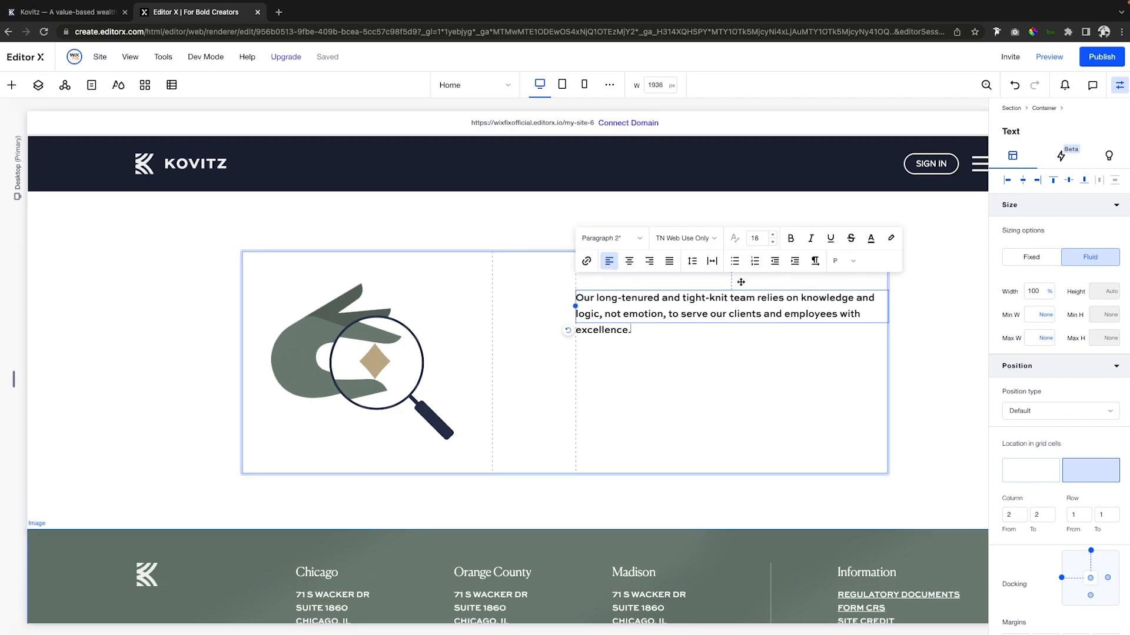
Step: Format the whole description paragraph in Canela Web Light with a font size of 22
{"action": "key", "text": "ctrl+a"}
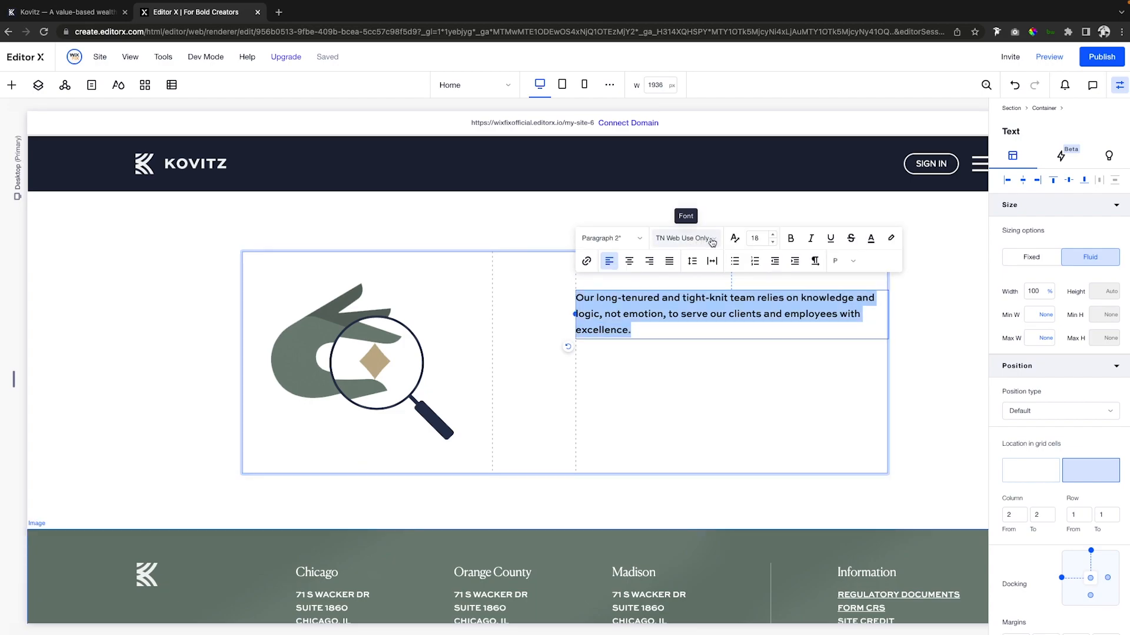
{"action": "left_click", "coordinate": [715, 241]}
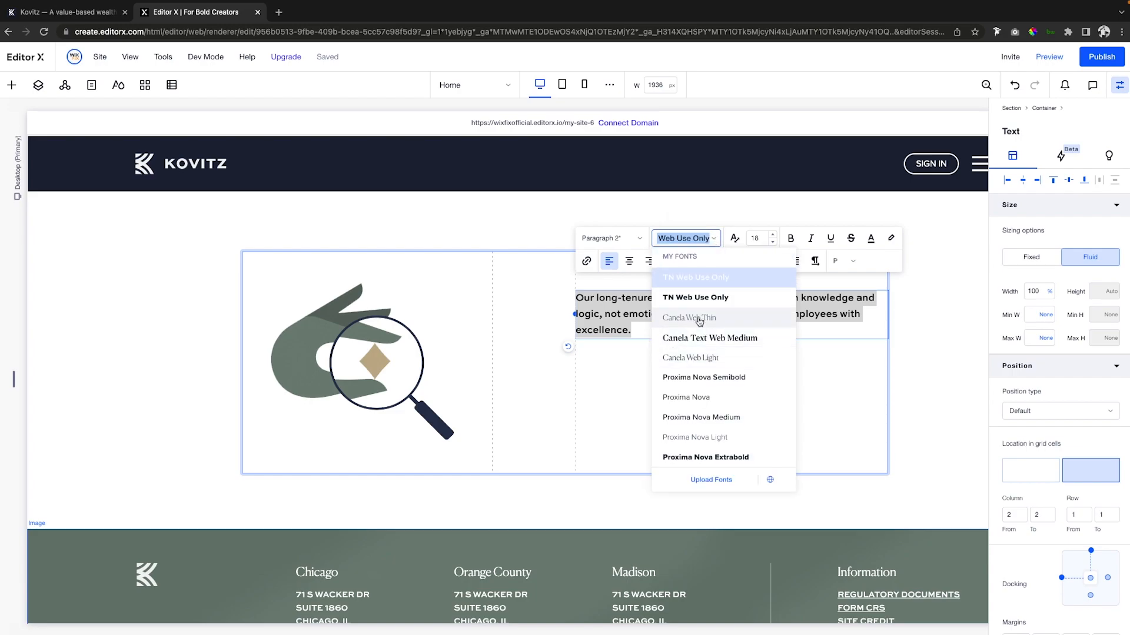
{"action": "left_click", "coordinate": [694, 357]}
{"action": "left_click", "coordinate": [774, 373]}
{"action": "left_click", "coordinate": [600, 262]}
{"action": "left_click", "coordinate": [759, 238]}
{"action": "key", "text": "Return"}
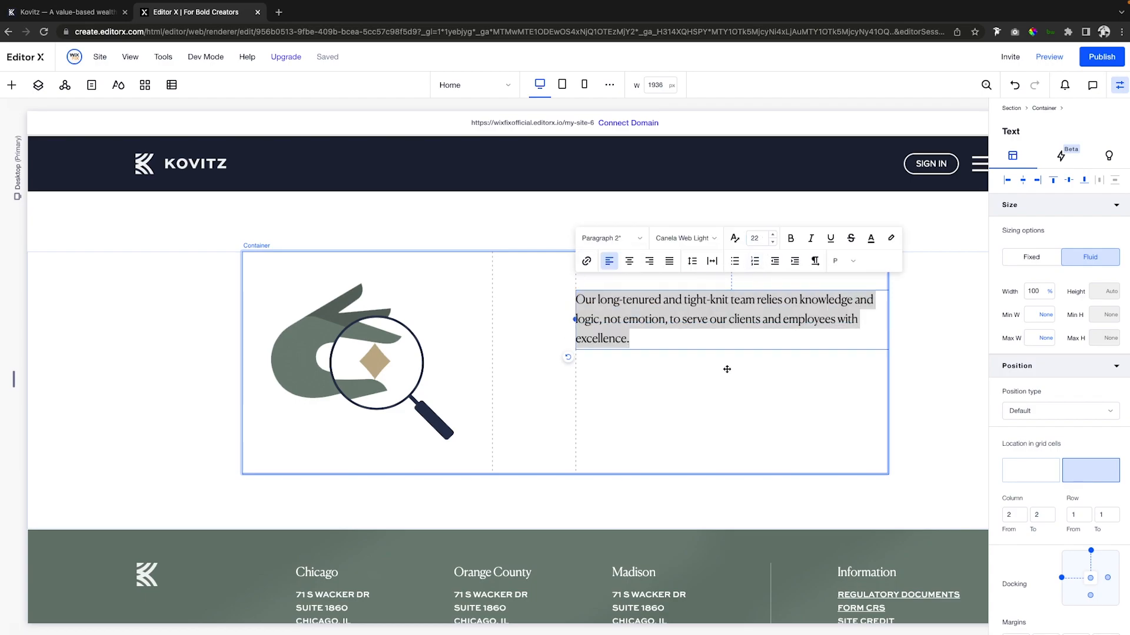
{"action": "left_click", "coordinate": [698, 337]}
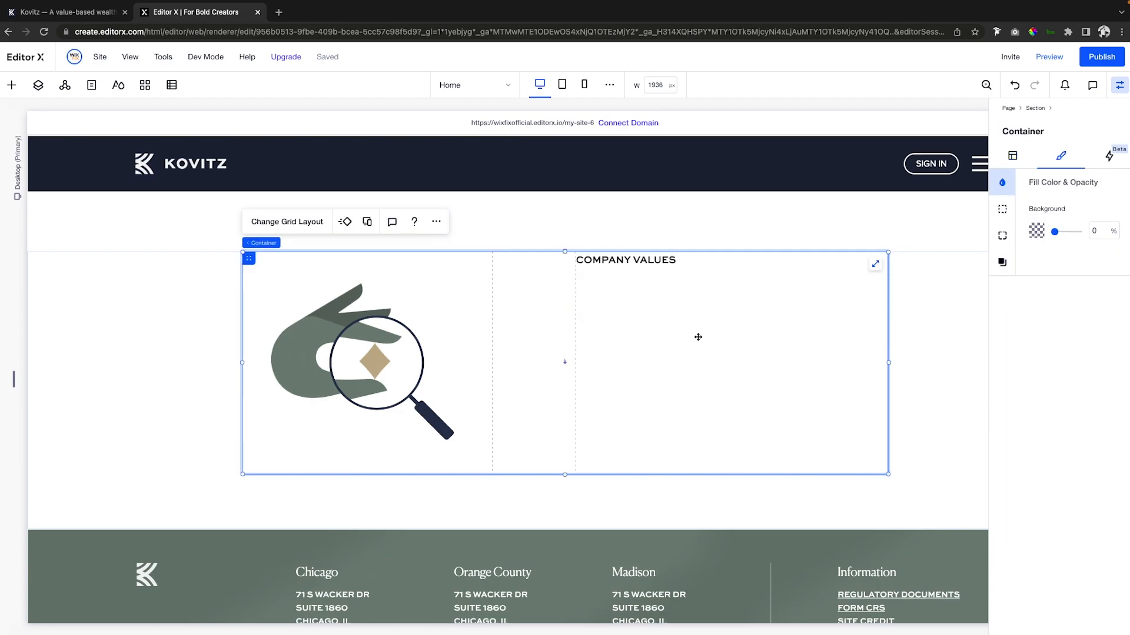
Step: Set the font size of the COMPANY VALUES heading to 22
{"action": "left_click", "coordinate": [637, 261]}
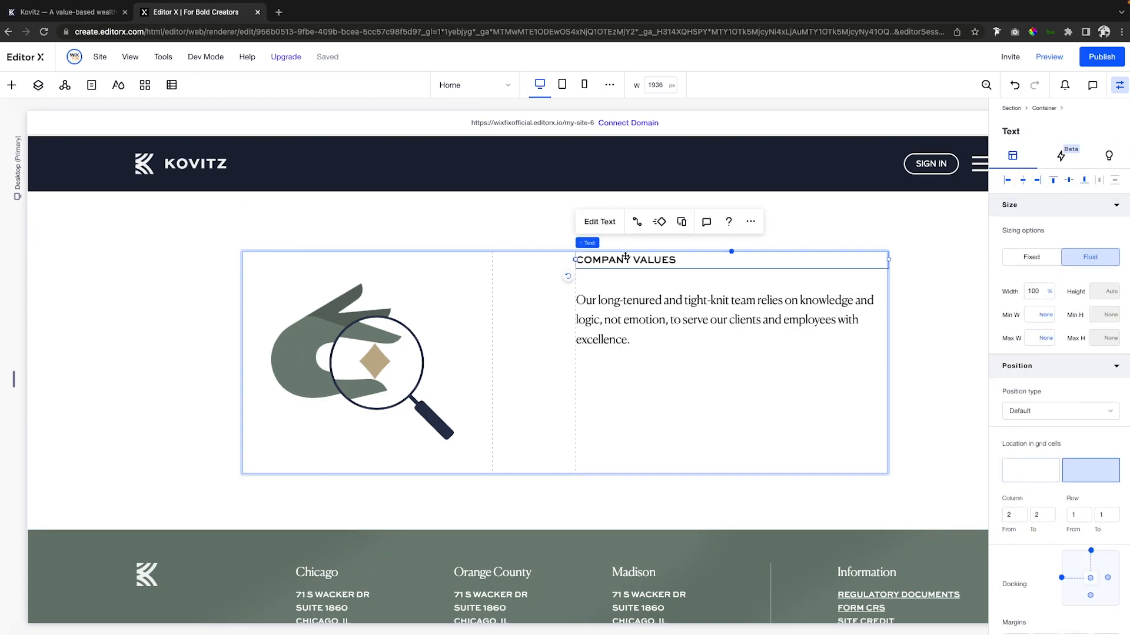
{"action": "left_click", "coordinate": [603, 222]}
{"action": "left_click", "coordinate": [757, 201]}
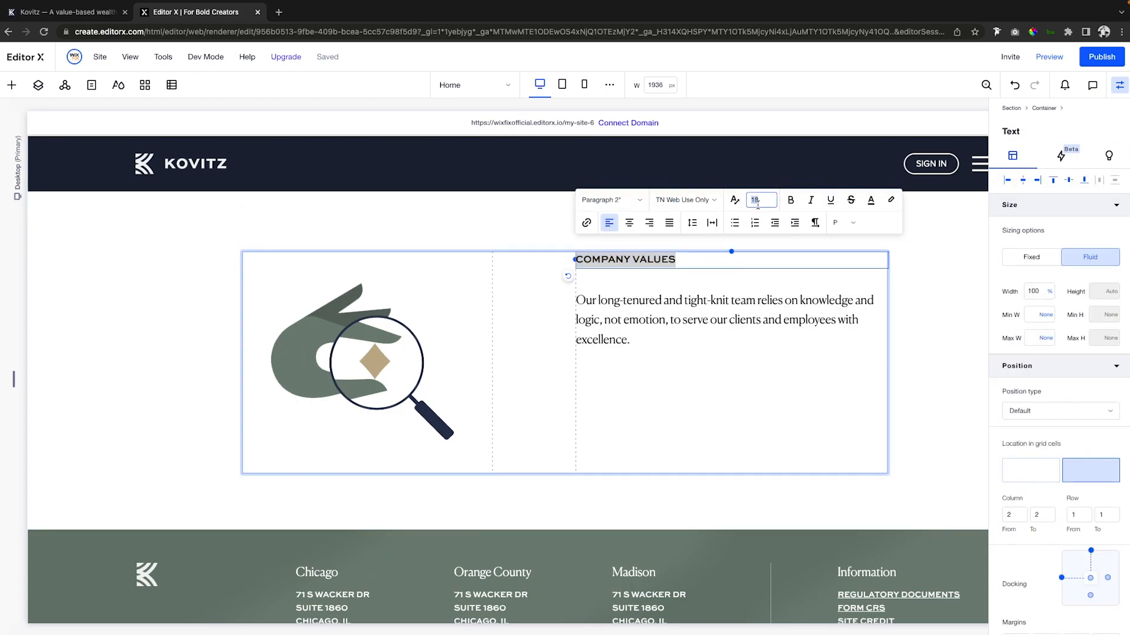
{"action": "key", "text": "Return"}
Step: Stack the COMPANY VALUES heading with its description paragraph and centre the stack vertically in its grid cell
{"action": "left_click", "coordinate": [681, 270]}
{"action": "left_click", "coordinate": [682, 267], "text": "shift"}
{"action": "left_click", "coordinate": [591, 219]}
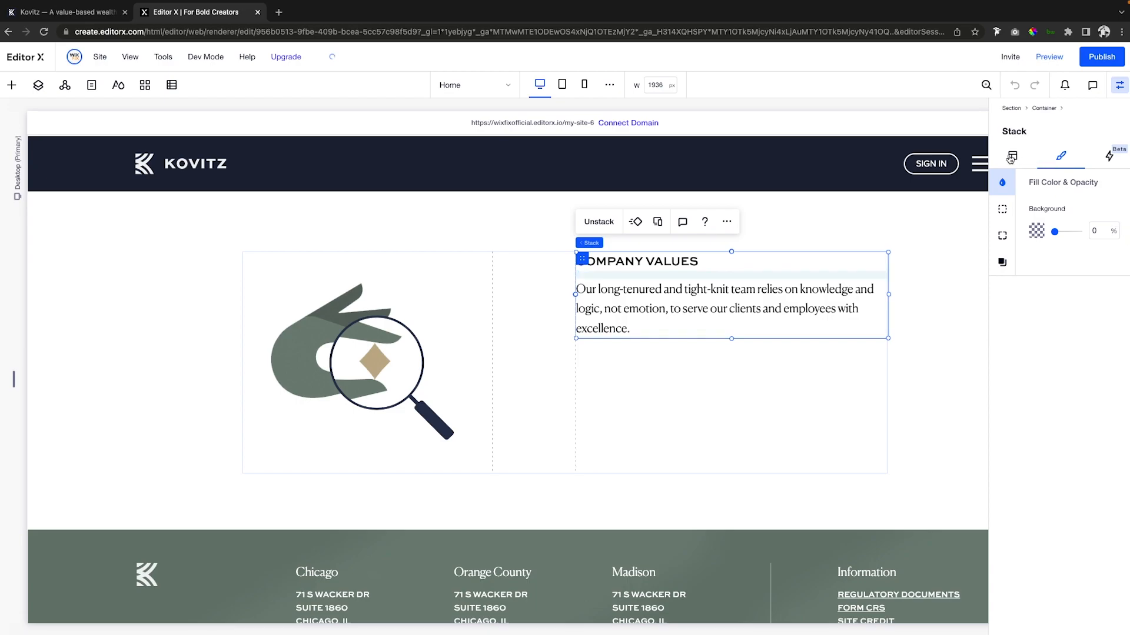
{"action": "left_click", "coordinate": [1012, 158]}
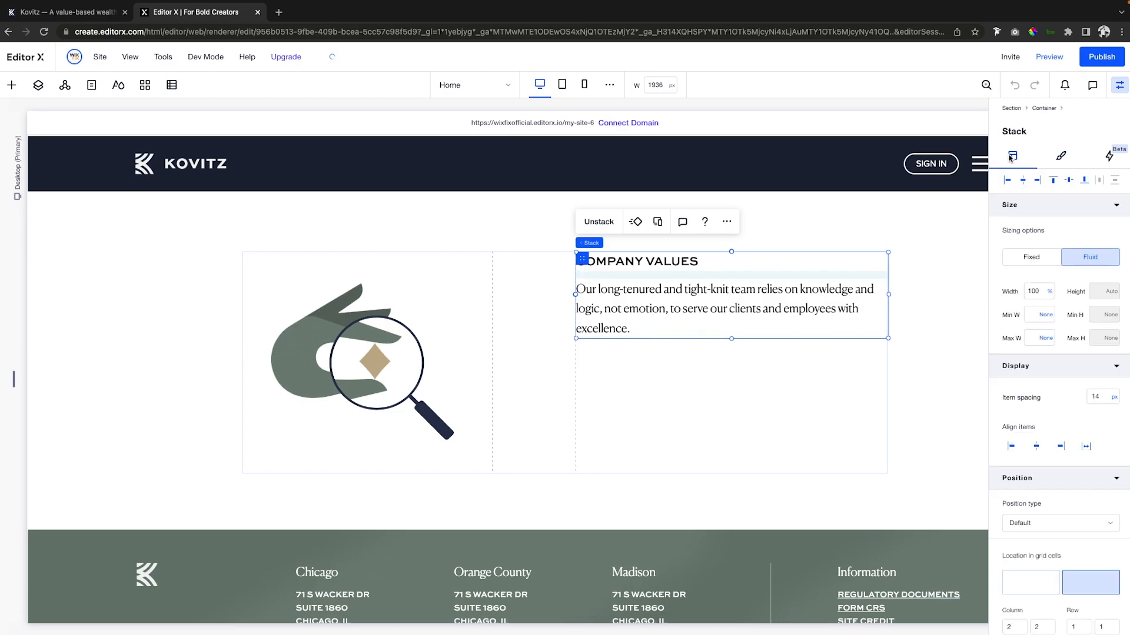
{"action": "left_click", "coordinate": [1067, 180]}
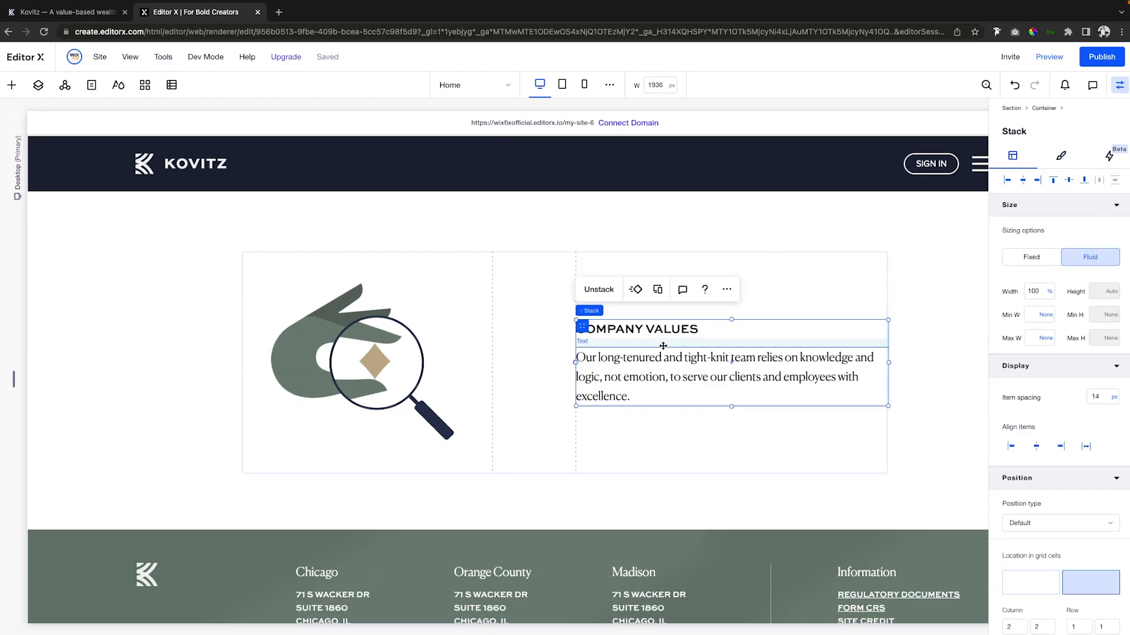
Step: Set the description paragraph's text colour to the dark navy theme colour #212A3E
{"action": "double_click", "coordinate": [628, 329]}
{"action": "left_click", "coordinate": [872, 268]}
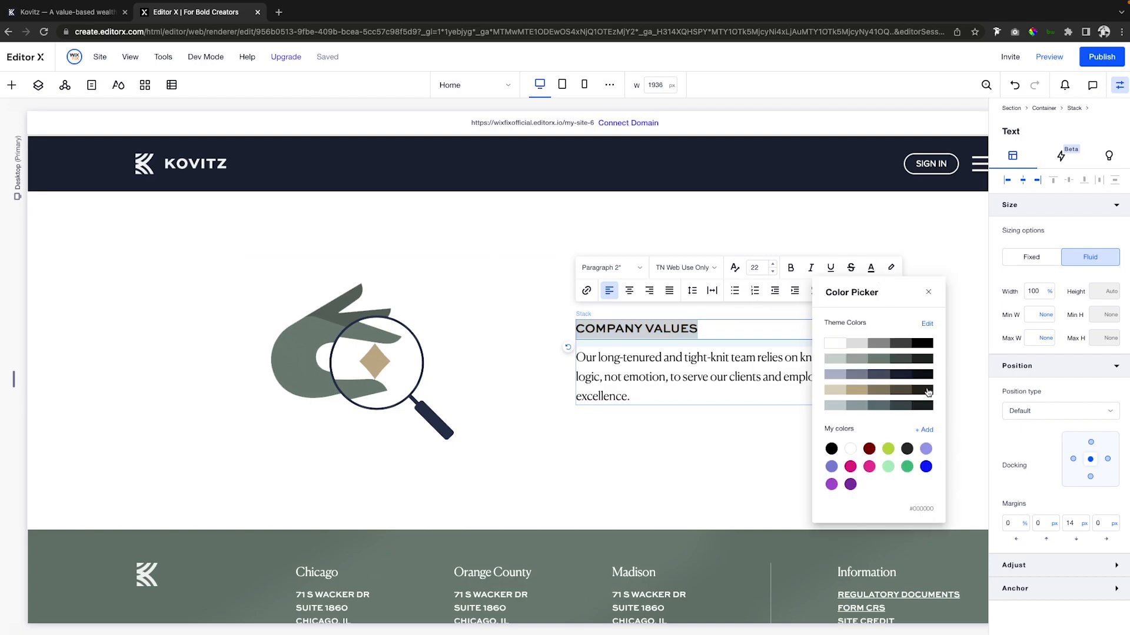
{"action": "left_click", "coordinate": [649, 363]}
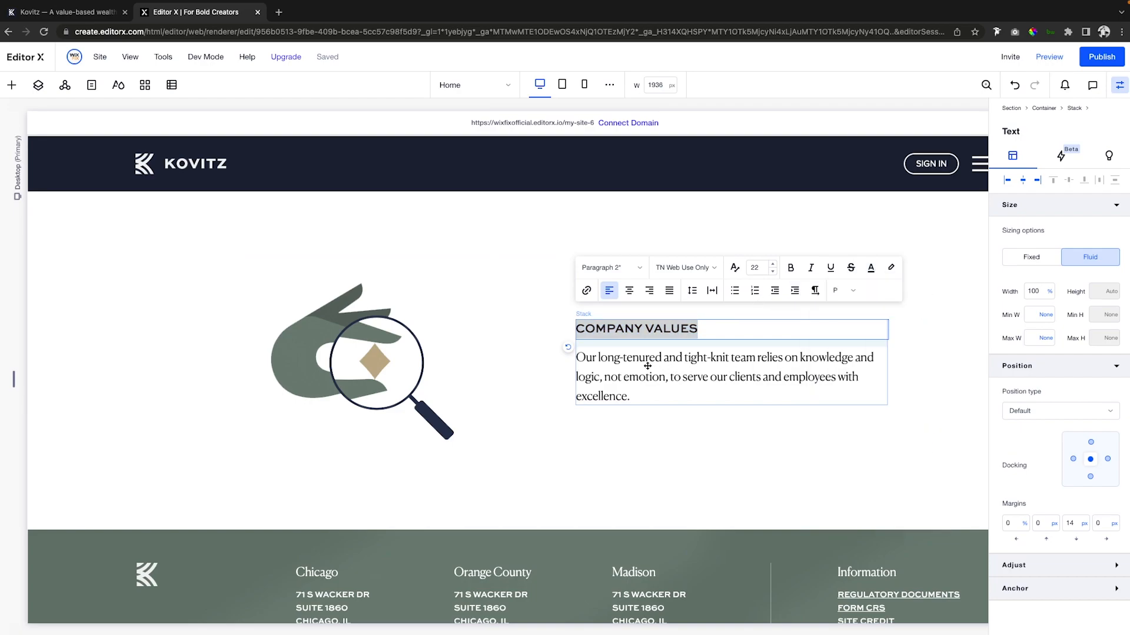
{"action": "double_click", "coordinate": [651, 363]}
{"action": "left_click", "coordinate": [871, 295]}
{"action": "left_click", "coordinate": [900, 403]}
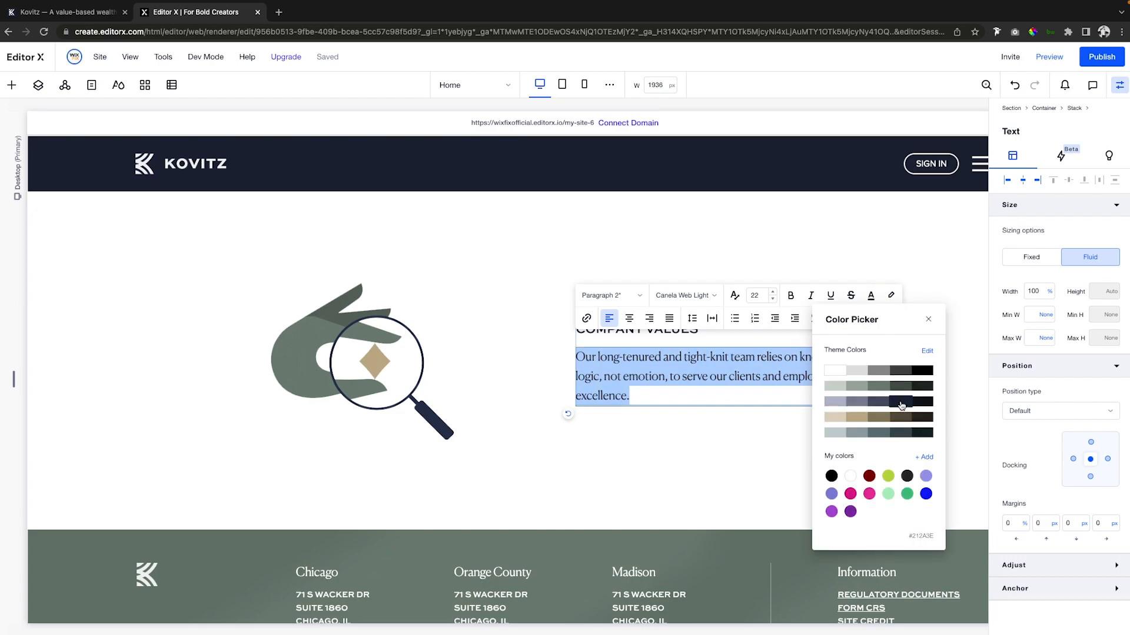
{"action": "left_click", "coordinate": [731, 459]}
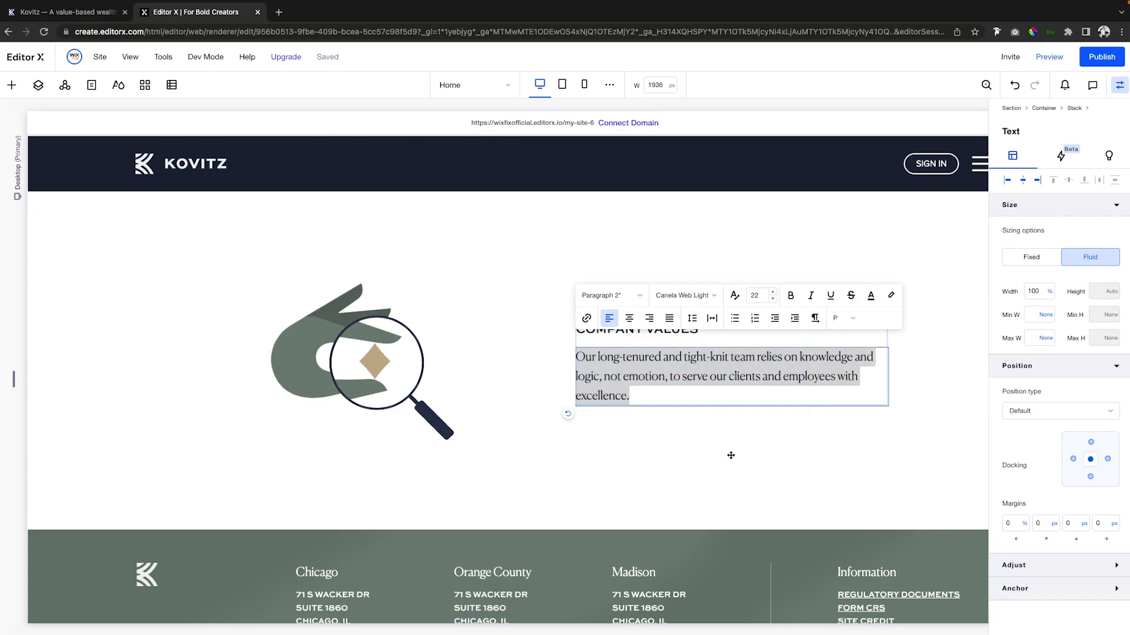
{"action": "left_click", "coordinate": [694, 439]}
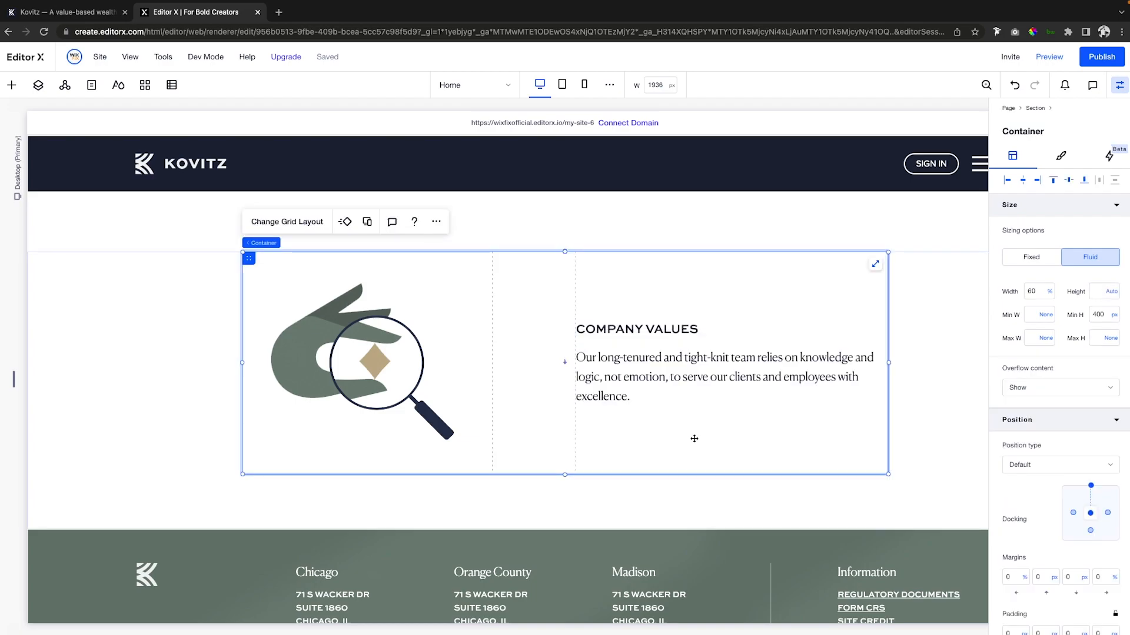
Step: Set the top and bottom margins of the heading and description stack to 100 px
{"action": "left_click", "coordinate": [626, 343]}
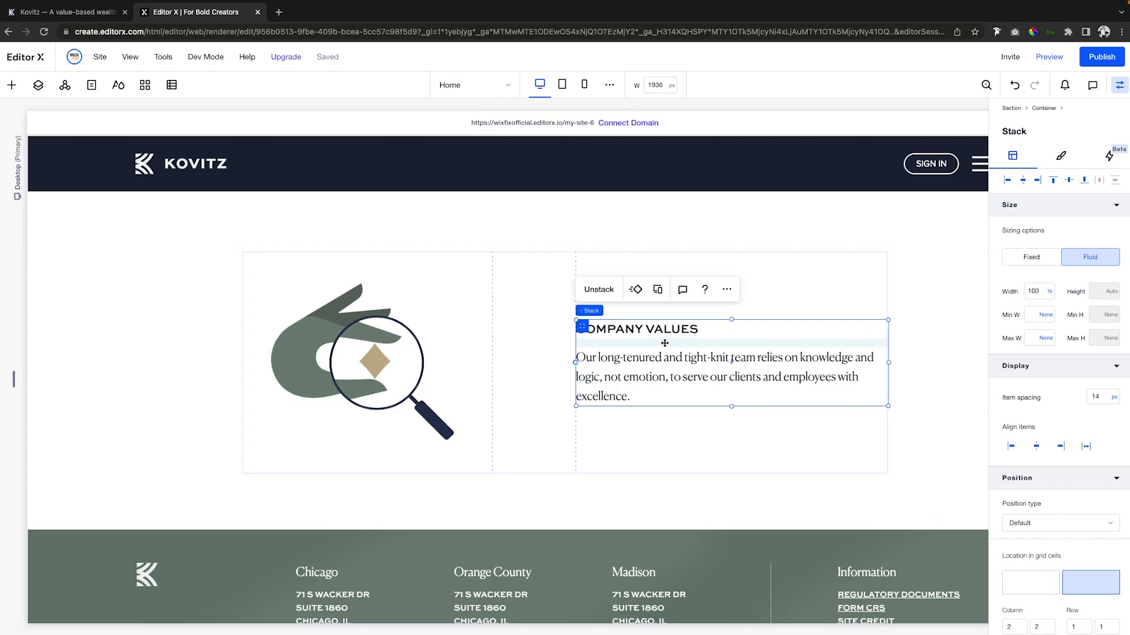
{"action": "scroll", "coordinate": [1053, 412], "scroll_direction": "down", "scroll_amount": 5}
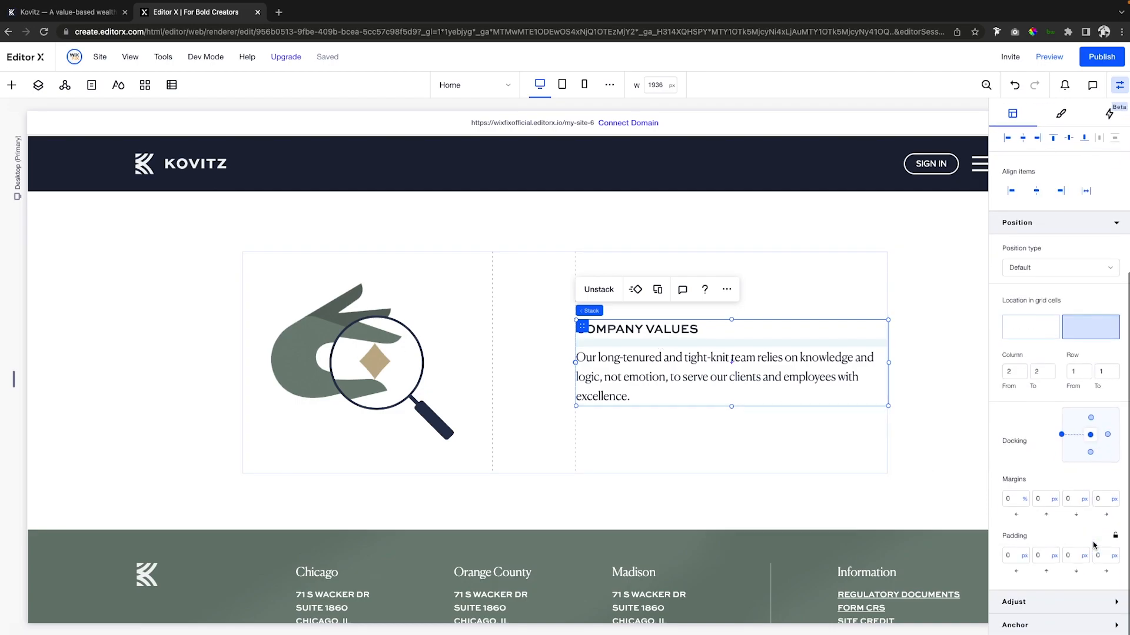
{"action": "left_click", "coordinate": [1046, 499]}
{"action": "type", "text": "100"}
{"action": "key", "text": "Tab"}
{"action": "type", "text": "100"}
{"action": "key", "text": "Return"}
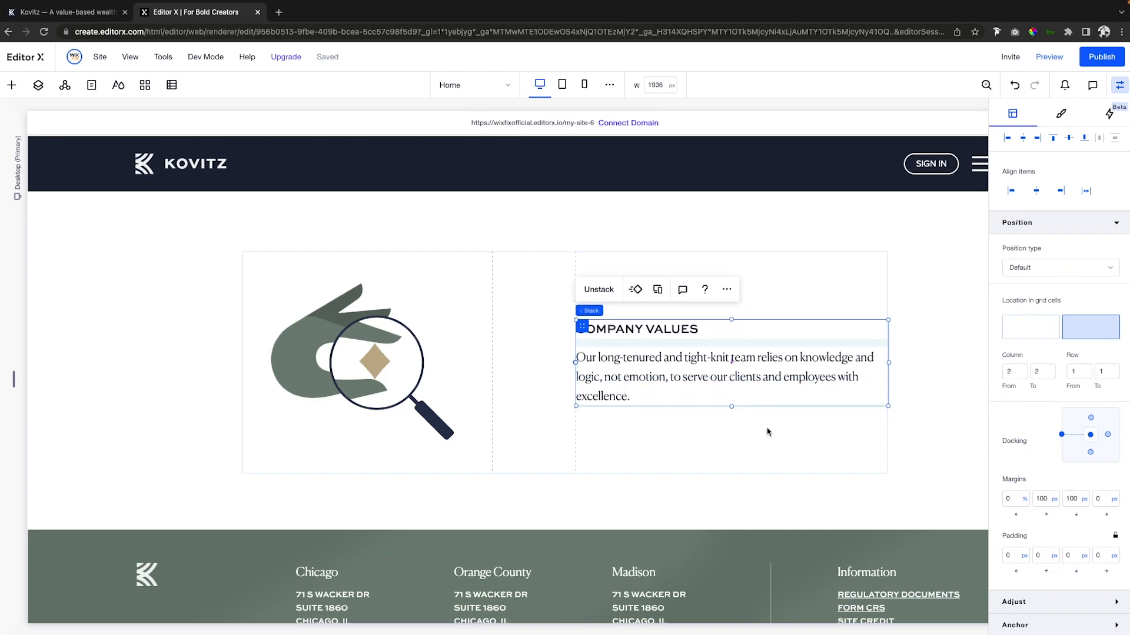
Step: Change the minimum row height of the container's grid to min-content and finish the grid edit
{"action": "left_click", "coordinate": [663, 428]}
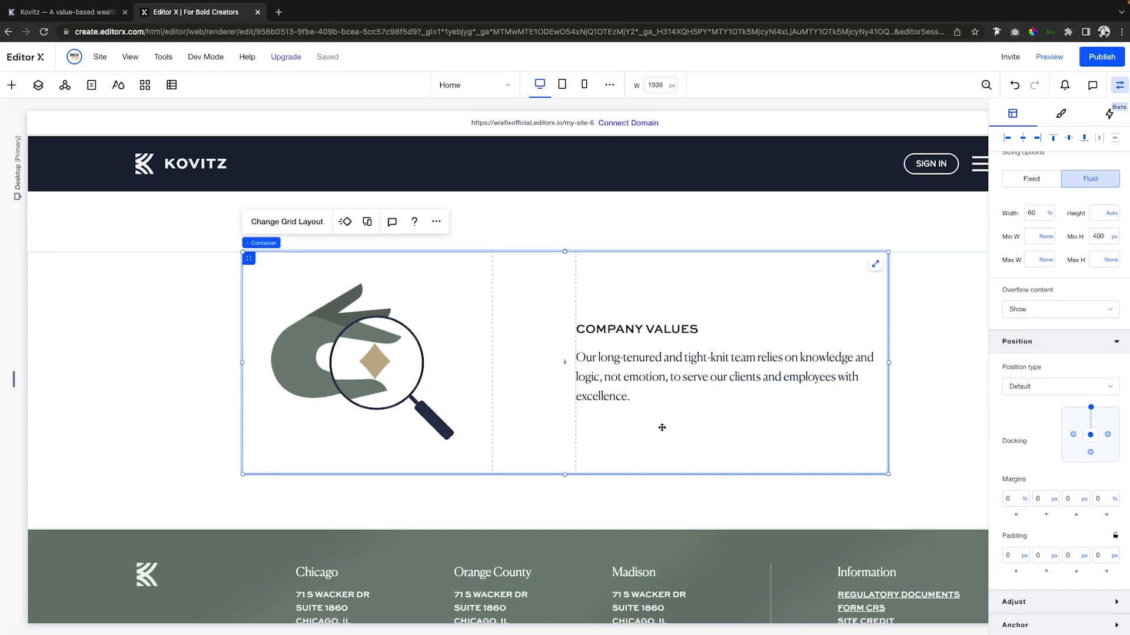
{"action": "left_click", "coordinate": [276, 221]}
{"action": "left_click", "coordinate": [565, 378]}
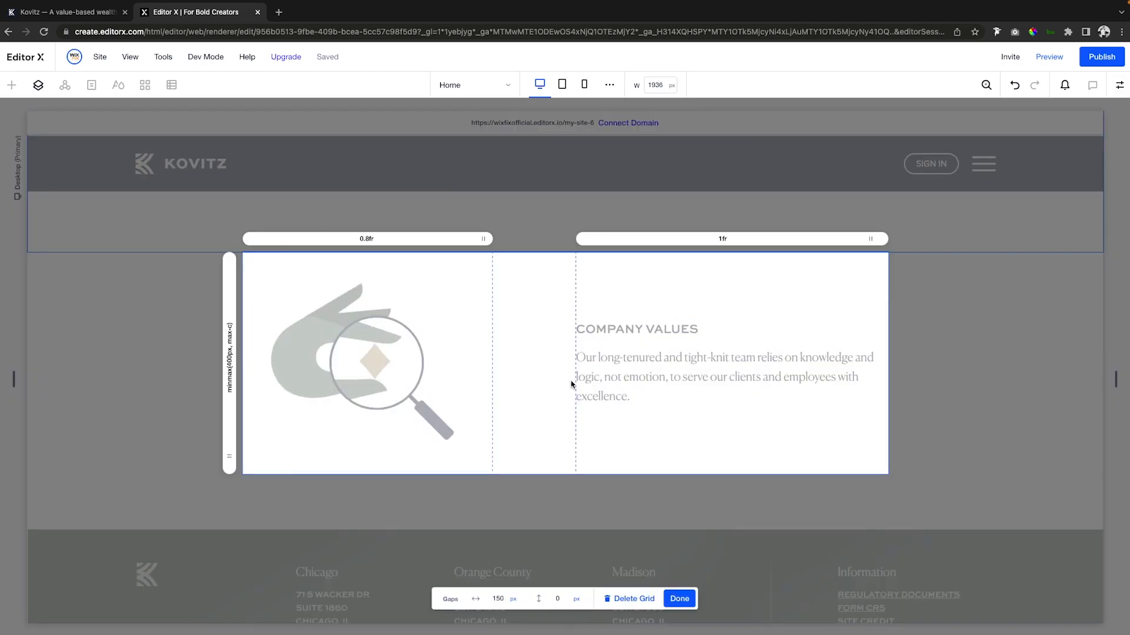
{"action": "left_click", "coordinate": [231, 357]}
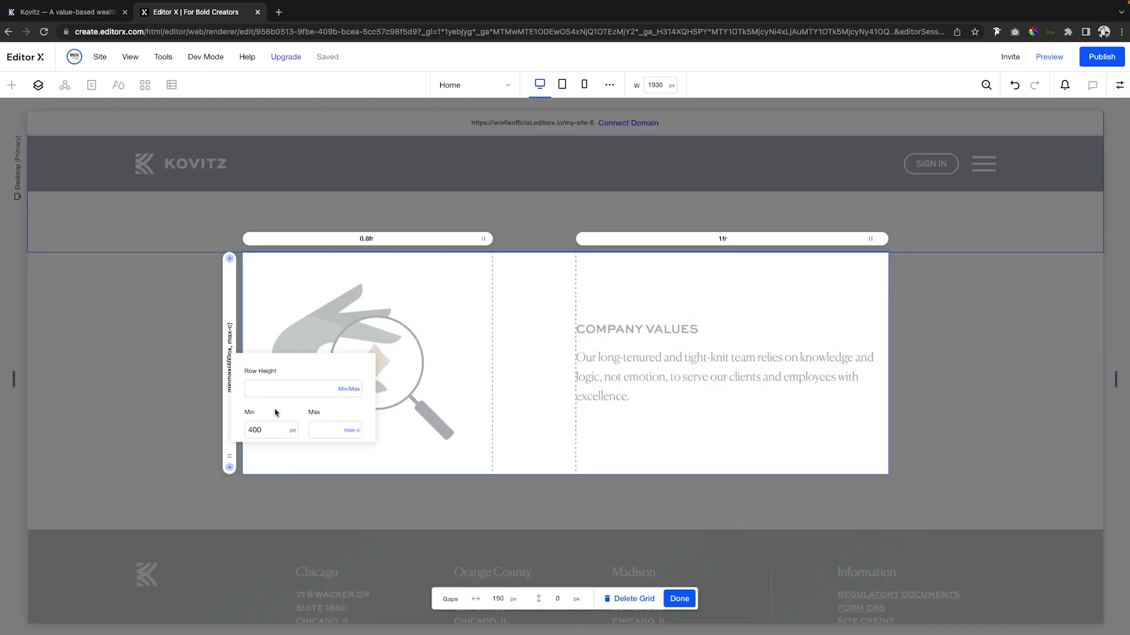
{"action": "left_click", "coordinate": [295, 431]}
{"action": "left_click", "coordinate": [317, 493]}
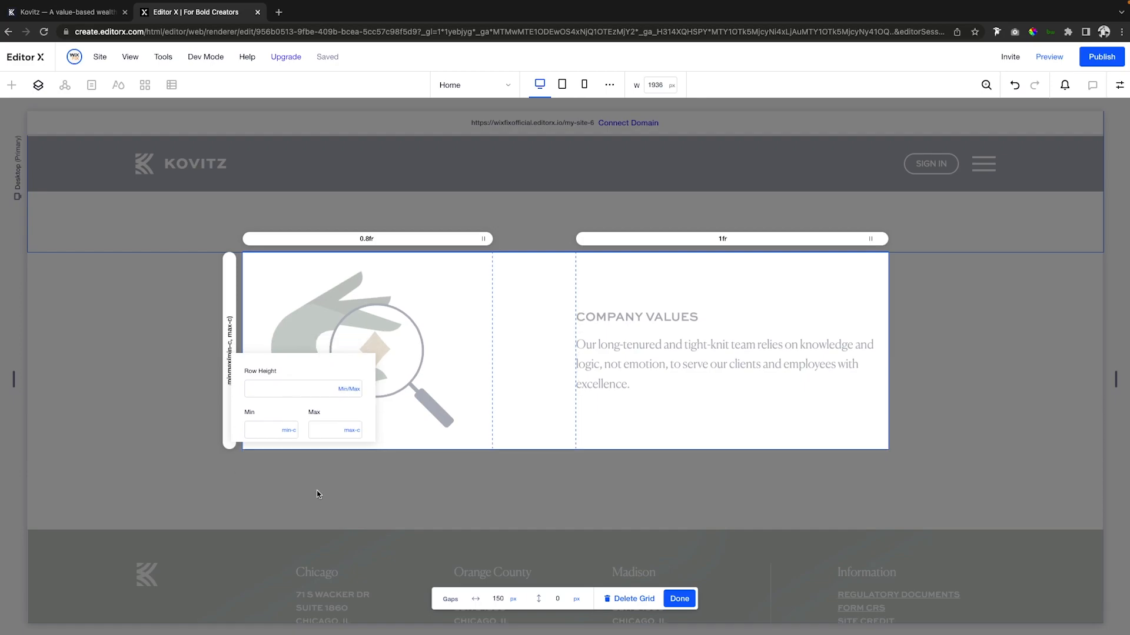
{"action": "left_click", "coordinate": [677, 600]}
{"action": "left_click", "coordinate": [680, 599]}
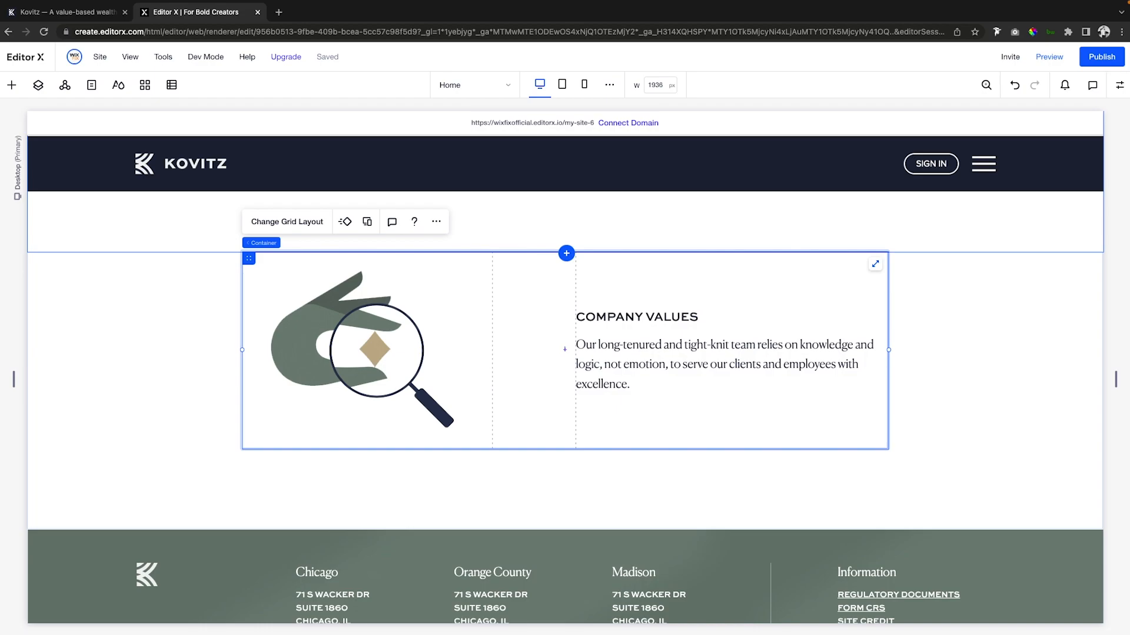
Step: Adjust the bottom margin of the Company Values container
{"action": "left_click", "coordinate": [1120, 85]}
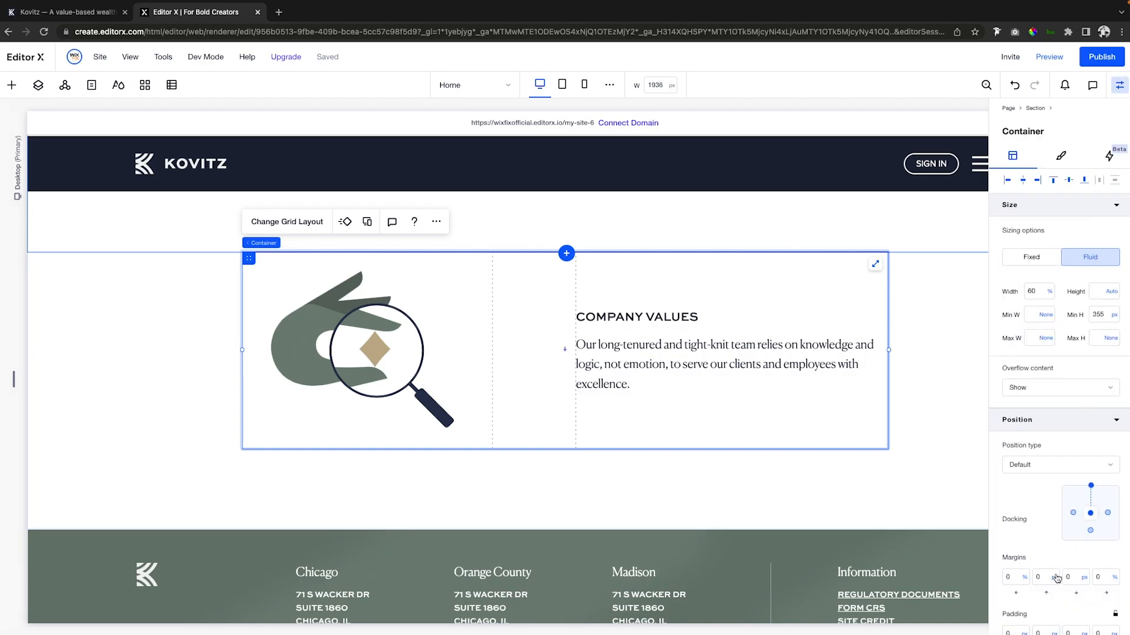
{"action": "left_click", "coordinate": [1077, 581]}
{"action": "left_click", "coordinate": [931, 468]}
Step: Set the minimum height of the Company Values section to None
{"action": "left_click", "coordinate": [938, 397]}
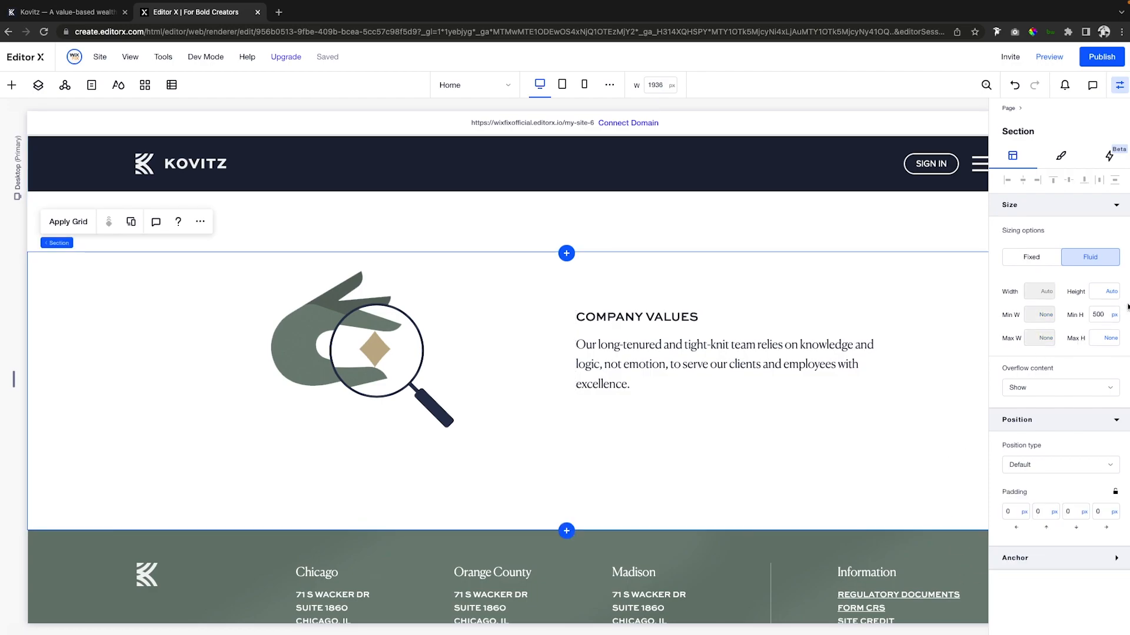
{"action": "left_click", "coordinate": [1114, 320]}
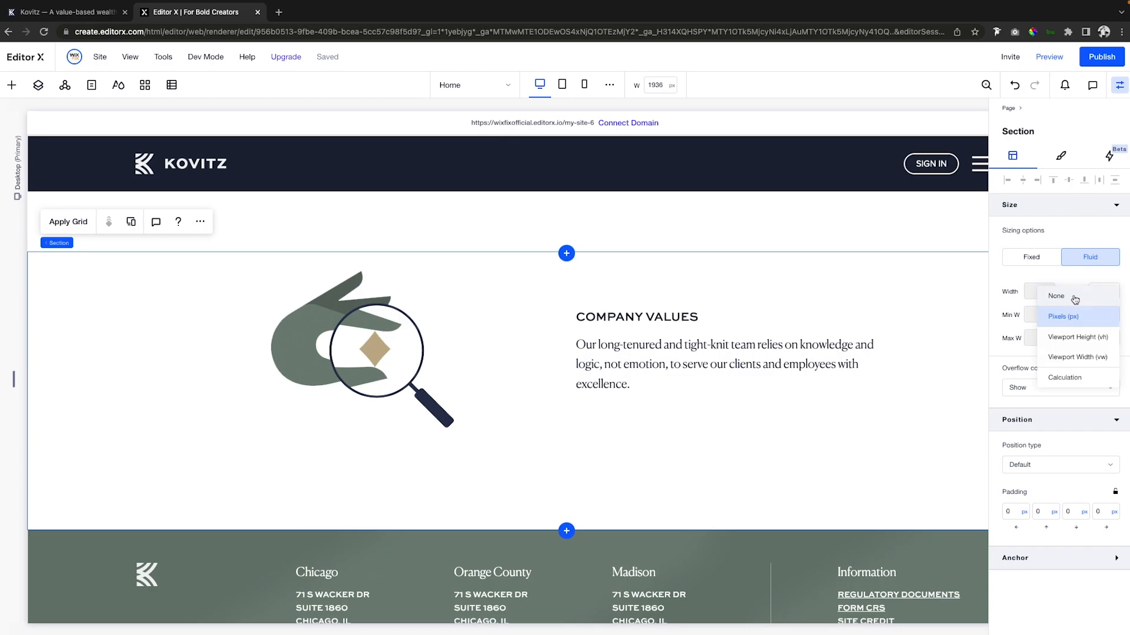
{"action": "left_click", "coordinate": [1075, 299]}
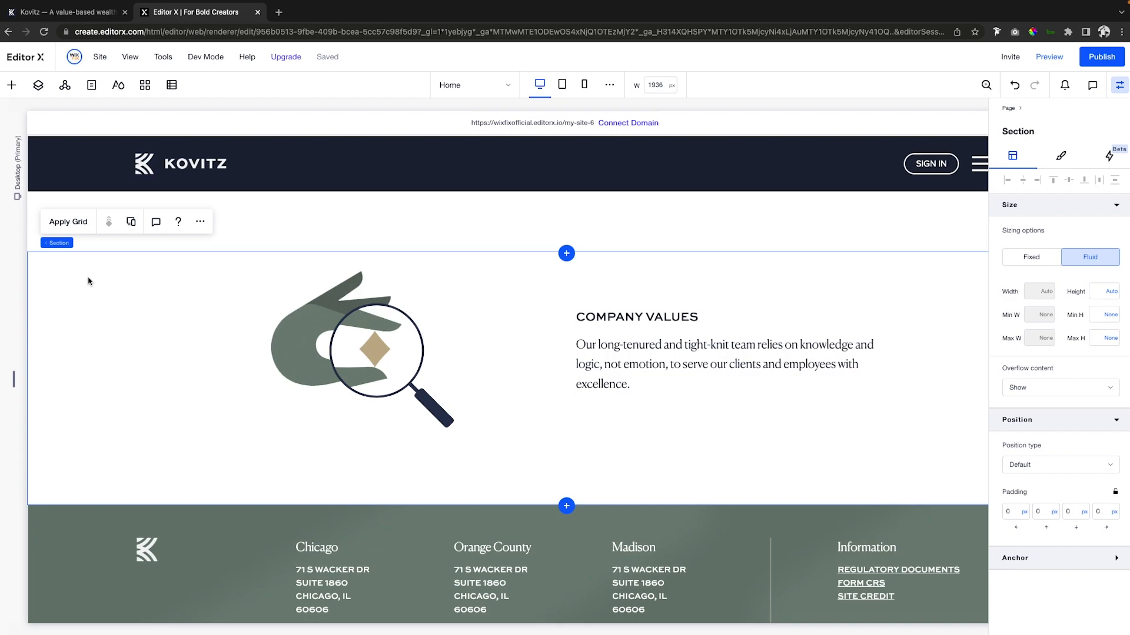
Step: Duplicate the Company Values section twice so that three identical rows follow one another
{"action": "key", "text": "super+d"}
{"action": "scroll", "coordinate": [89, 281], "scroll_direction": "down", "scroll_amount": 4}
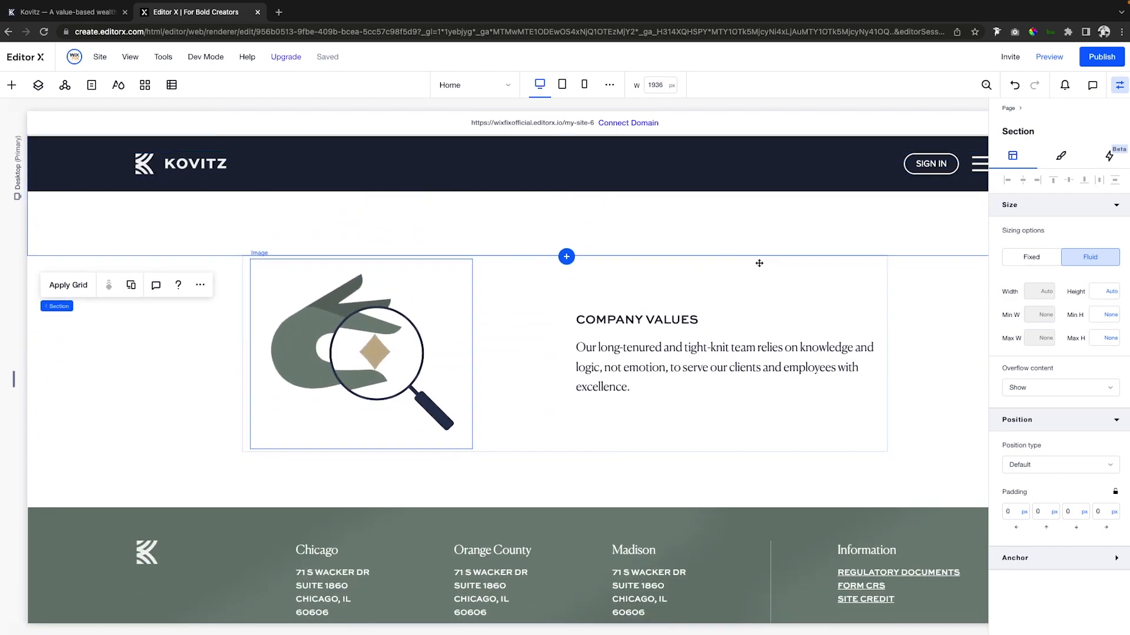
{"action": "scroll", "coordinate": [664, 328], "scroll_direction": "up", "scroll_amount": 6}
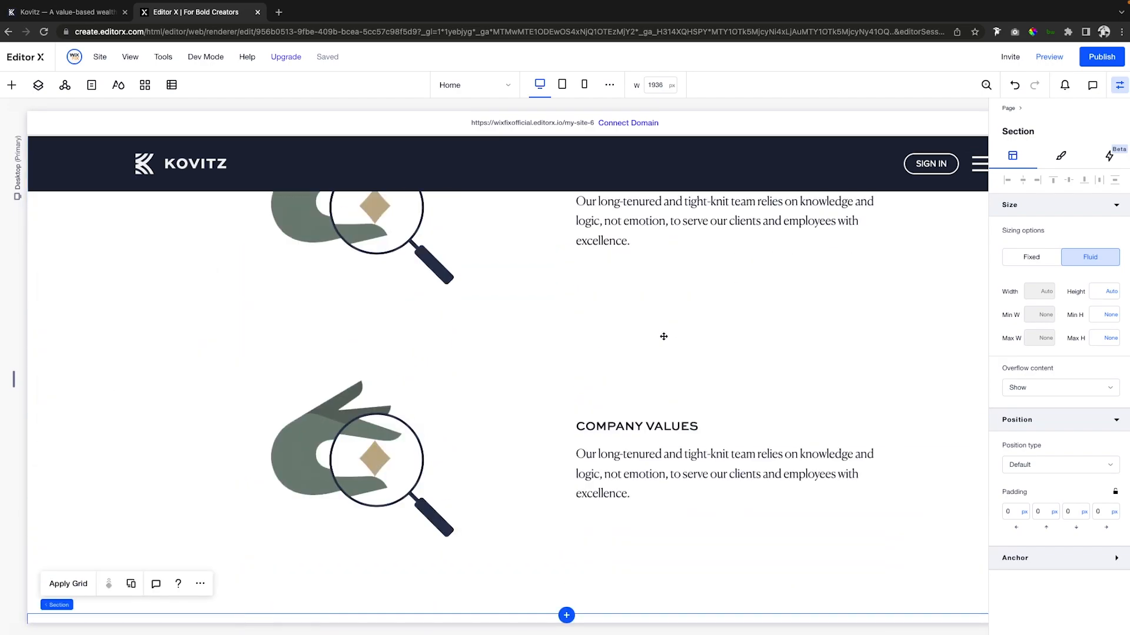
{"action": "scroll", "coordinate": [663, 336], "scroll_direction": "down", "scroll_amount": 1}
{"action": "scroll", "coordinate": [664, 337], "scroll_direction": "down", "scroll_amount": 2}
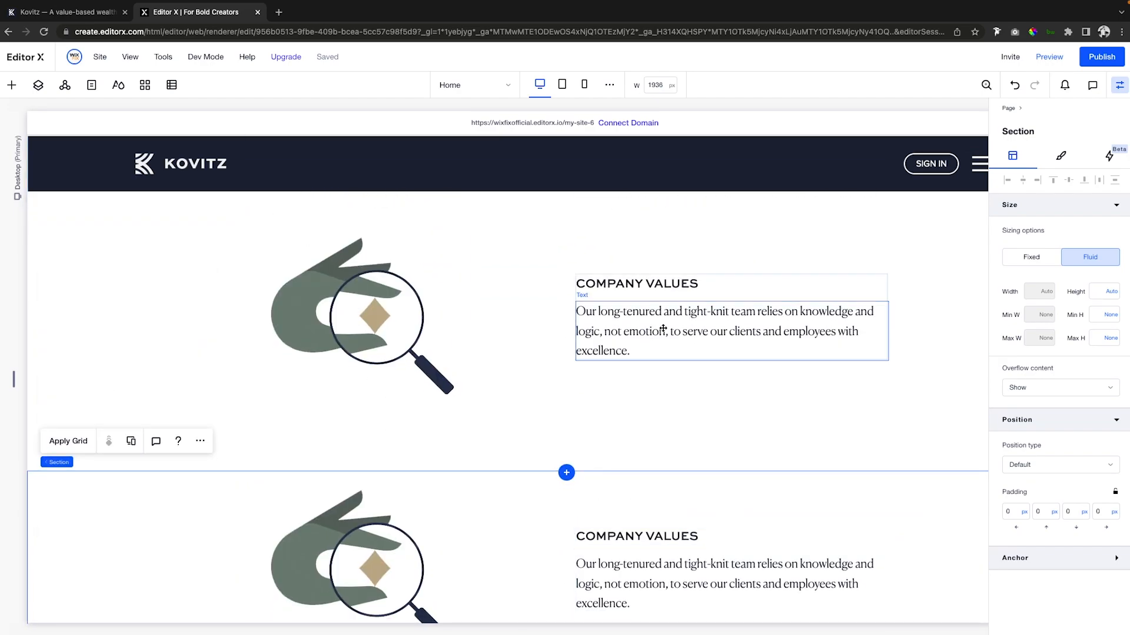
Step: Replace the magnifying-glass illustration in the second row with the floating hills, sun and moon image
{"action": "left_click", "coordinate": [413, 305]}
{"action": "left_click", "coordinate": [305, 194]}
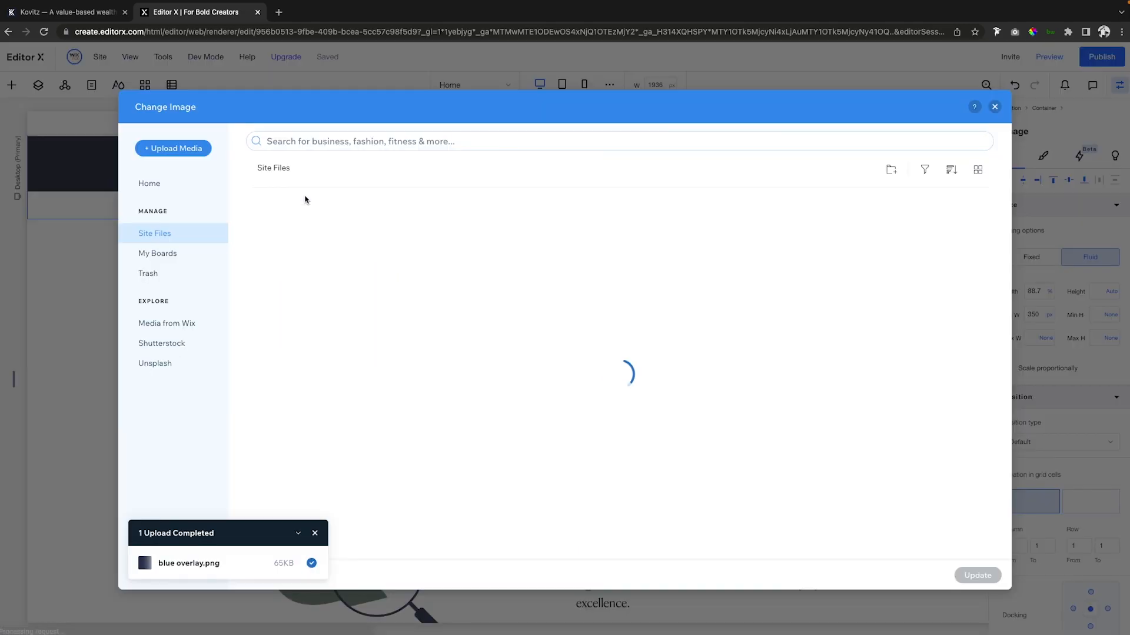
{"action": "double_click", "coordinate": [480, 483]}
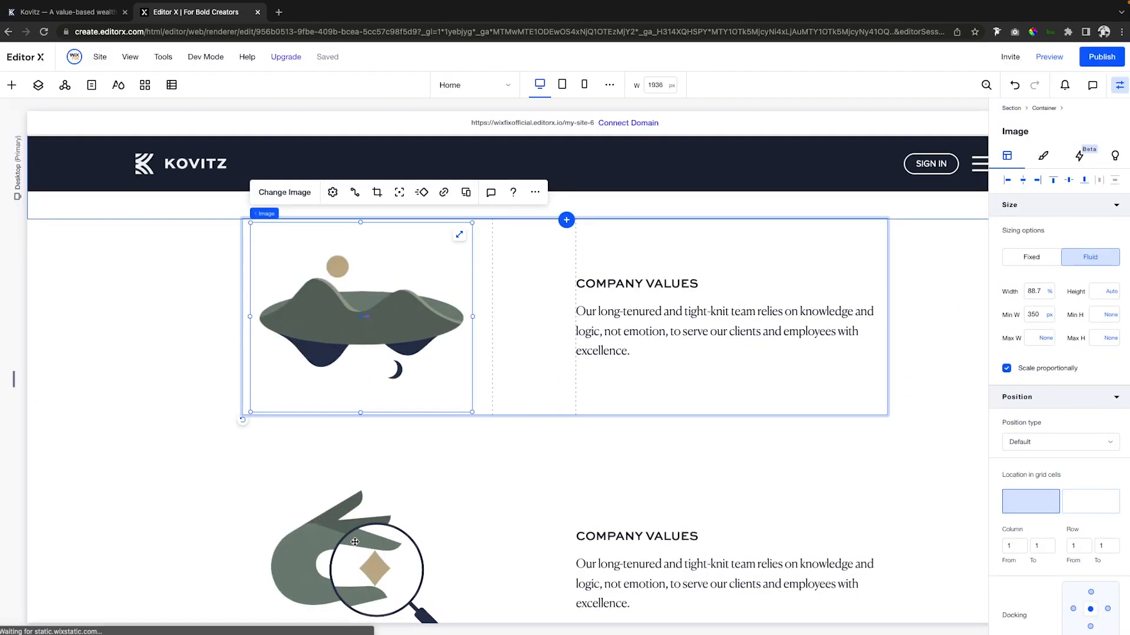
Step: Replace the third row's illustration with the two trees image and reduce its width to 81.5%
{"action": "left_click", "coordinate": [355, 542]}
{"action": "left_click", "coordinate": [318, 445]}
{"action": "double_click", "coordinate": [572, 356]}
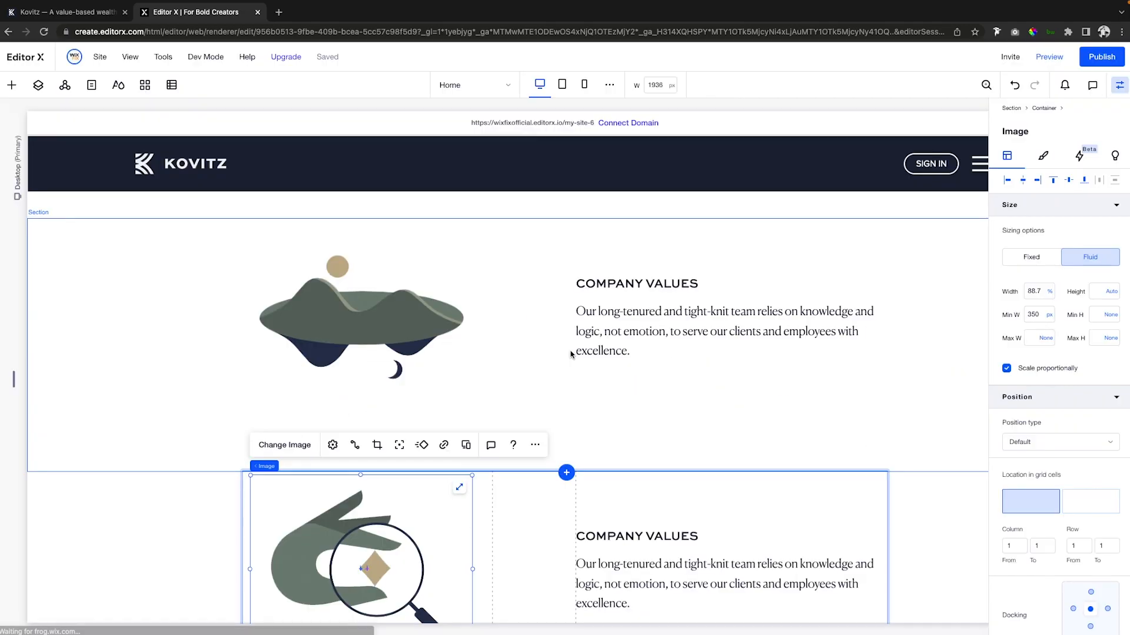
{"action": "scroll", "coordinate": [572, 354], "scroll_direction": "down", "scroll_amount": 2}
{"action": "left_click_drag", "start_coordinate": [472, 441], "coordinate": [459, 446]}
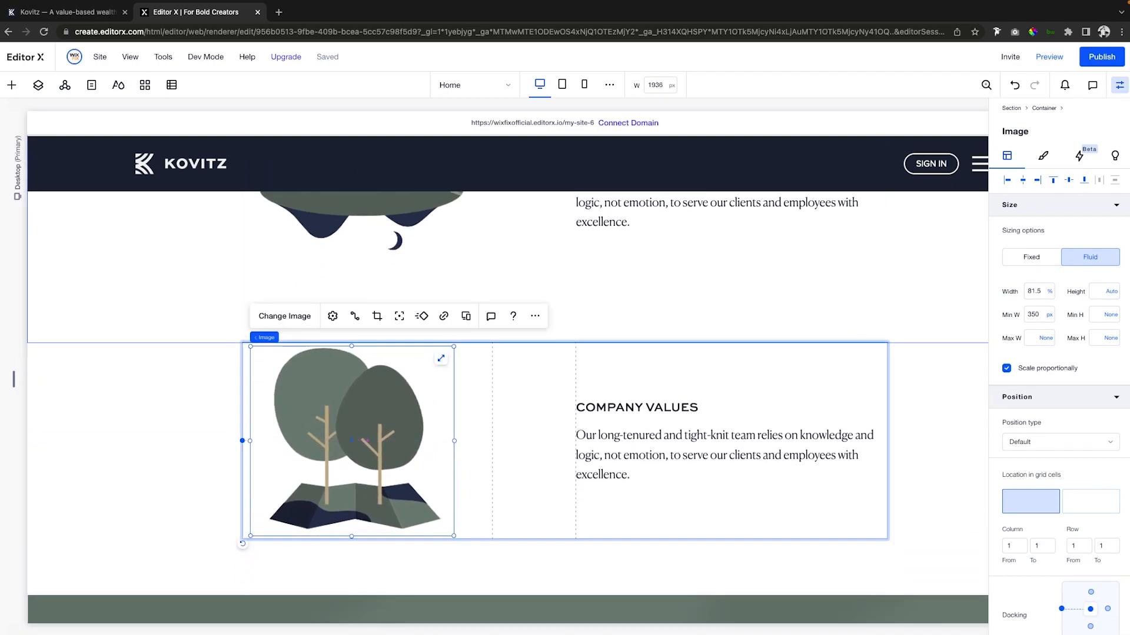
Step: Change the third row's heading to SERVICE VALUES
{"action": "left_click", "coordinate": [598, 404]}
{"action": "double_click", "coordinate": [598, 404]}
{"action": "type", "text": "SERVICE"}
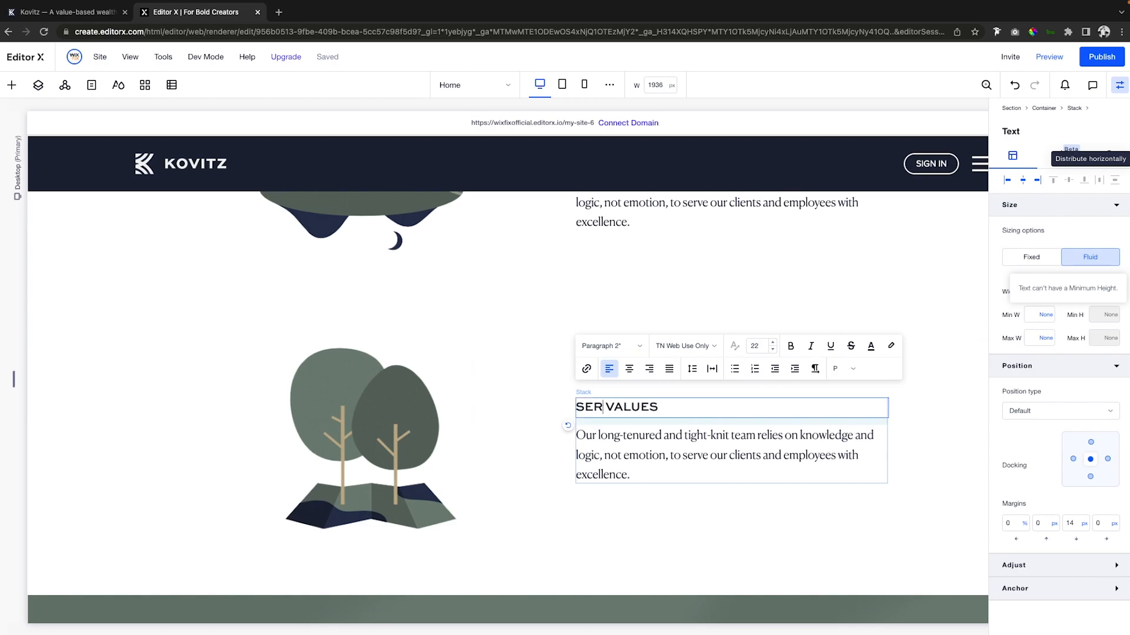
Step: Change the second row's heading to INVESTING VALUES
{"action": "scroll", "coordinate": [614, 238], "scroll_direction": "up", "scroll_amount": 1}
{"action": "left_click", "coordinate": [613, 238]}
{"action": "double_click", "coordinate": [613, 238]}
{"action": "type", "text": "INVESTING VALUES"}
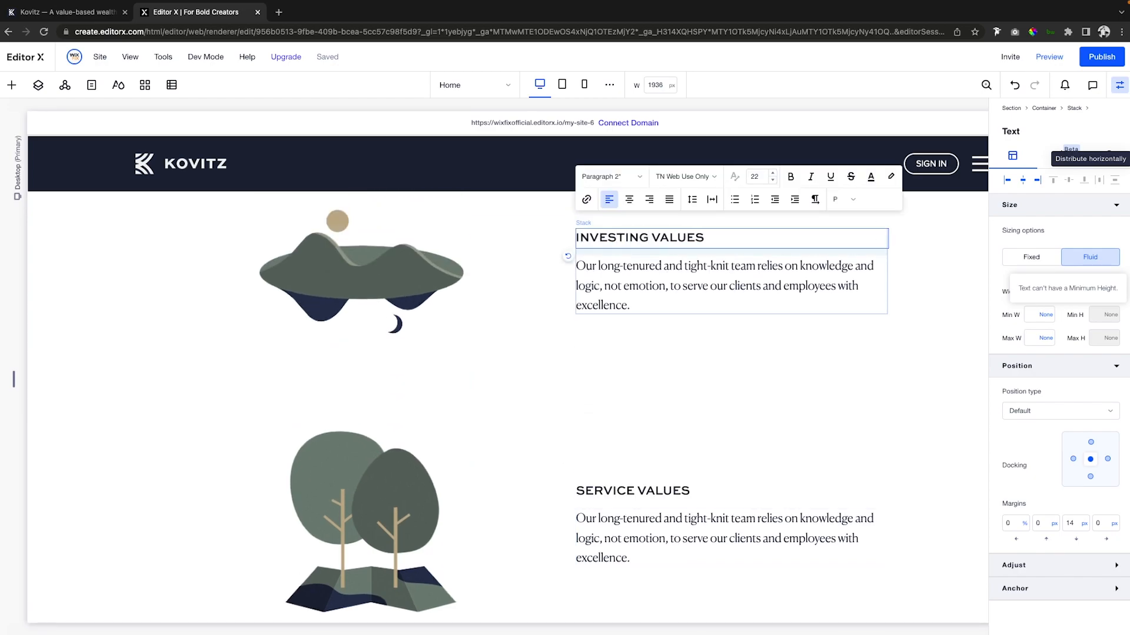
Step: Replace the INVESTING VALUES description with the paragraph beginning "Discipline, patience and an 'owner mindset' allow us to filter out the noise of day-to-day markets"
{"action": "left_click", "coordinate": [706, 282]}
{"action": "double_click", "coordinate": [706, 282]}
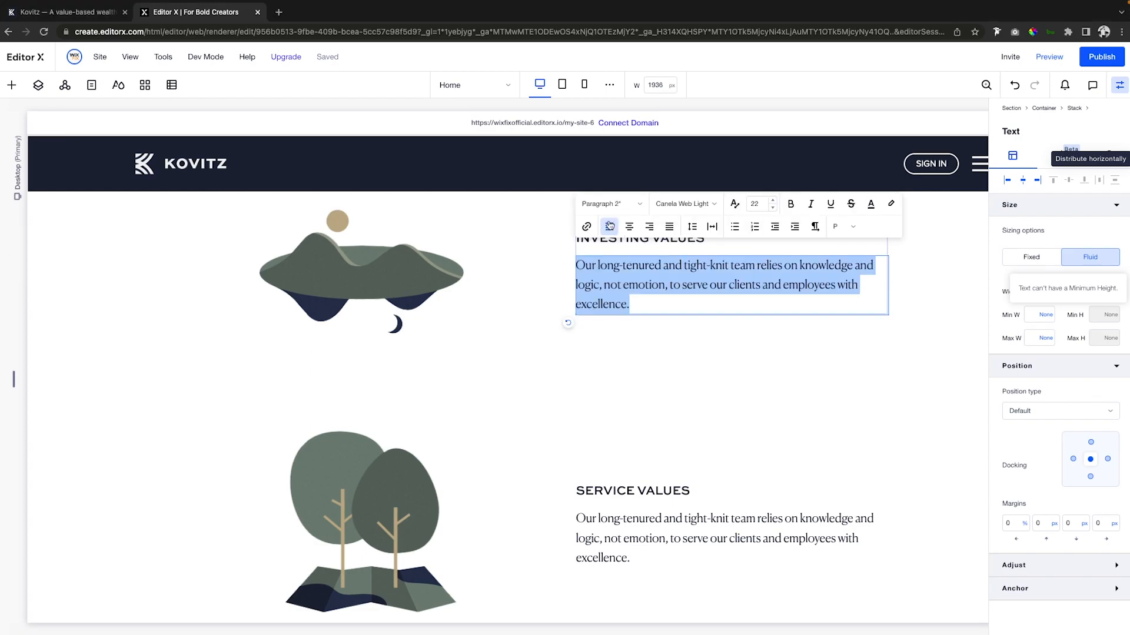
{"action": "type", "text": "Discipline, patience and an \"owner mindset\" allow us to filter out the noise of day-to-day markets and seek value through long-term performance."}
Step: Replace the SERVICE VALUES description with the paragraph from "Our job is to deliver an unparalleled experience to our clients" through "transparent fee structure."
{"action": "left_click", "coordinate": [597, 527]}
{"action": "double_click", "coordinate": [597, 526]}
{"action": "type", "text": "Our job is to deliver an unparalleled experience to our clients. We act as partners, investing side-by-side, and deliver value through a simple, transparent fee structure."}
{"action": "left_click", "coordinate": [939, 504]}
{"action": "scroll", "coordinate": [940, 504], "scroll_direction": "up", "scroll_amount": 4}
{"action": "scroll", "coordinate": [940, 503], "scroll_direction": "down", "scroll_amount": 8}
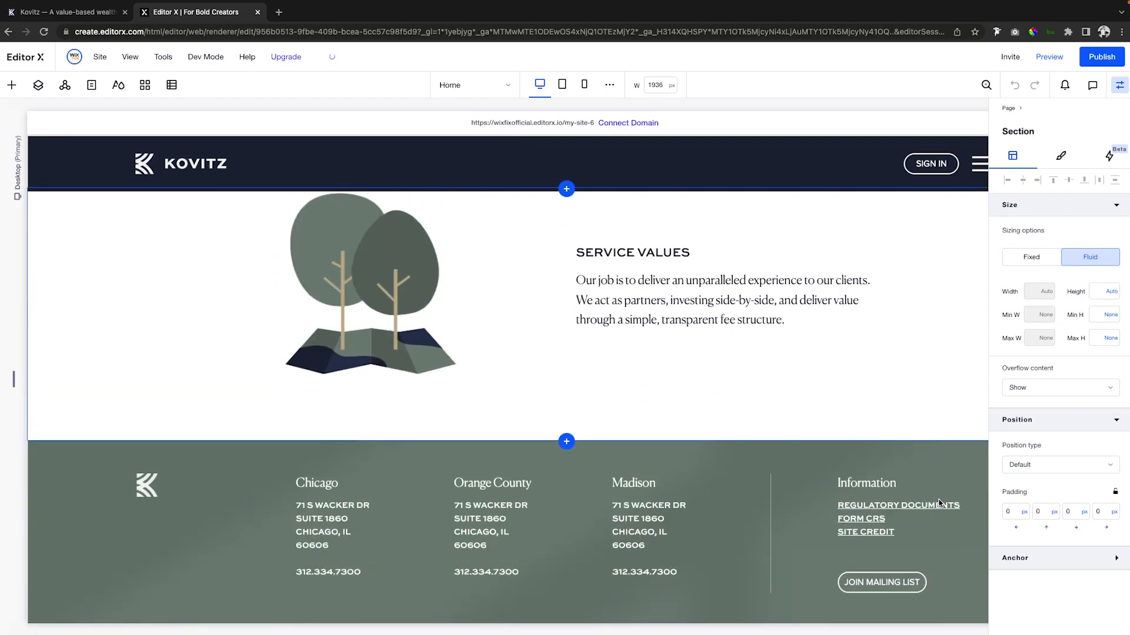
Step: Switch to the kovitz.com reference page and examine the Learn More and Contact Us section above its footer
{"action": "left_click", "coordinate": [85, 13]}
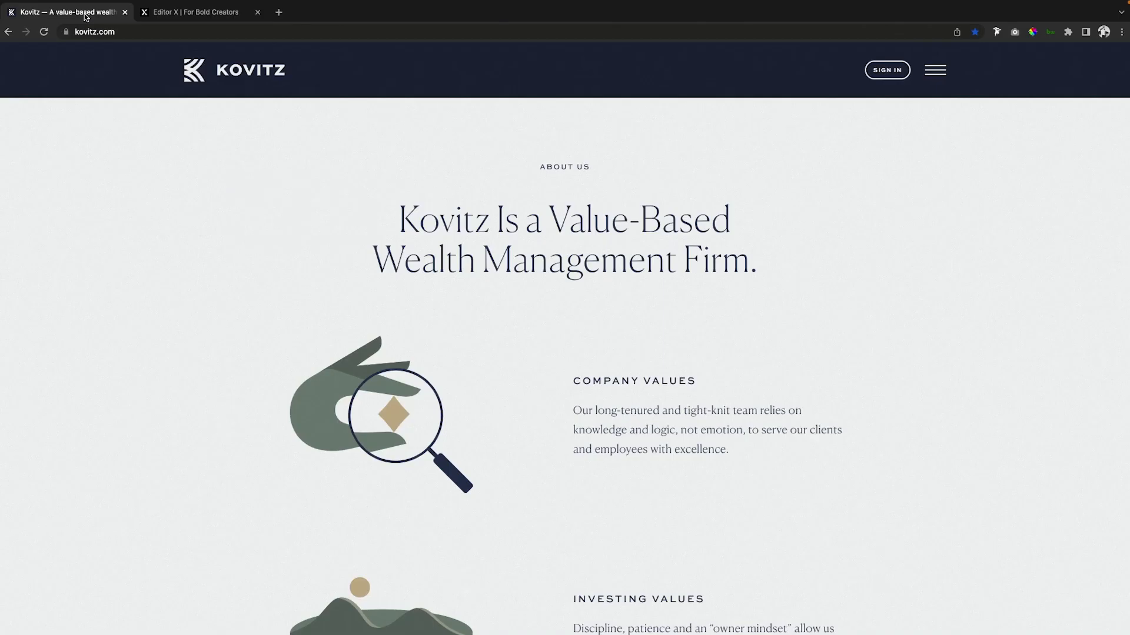
{"action": "scroll", "coordinate": [553, 383], "scroll_direction": "down", "scroll_amount": 8}
{"action": "scroll", "coordinate": [553, 383], "scroll_direction": "down", "scroll_amount": 5}
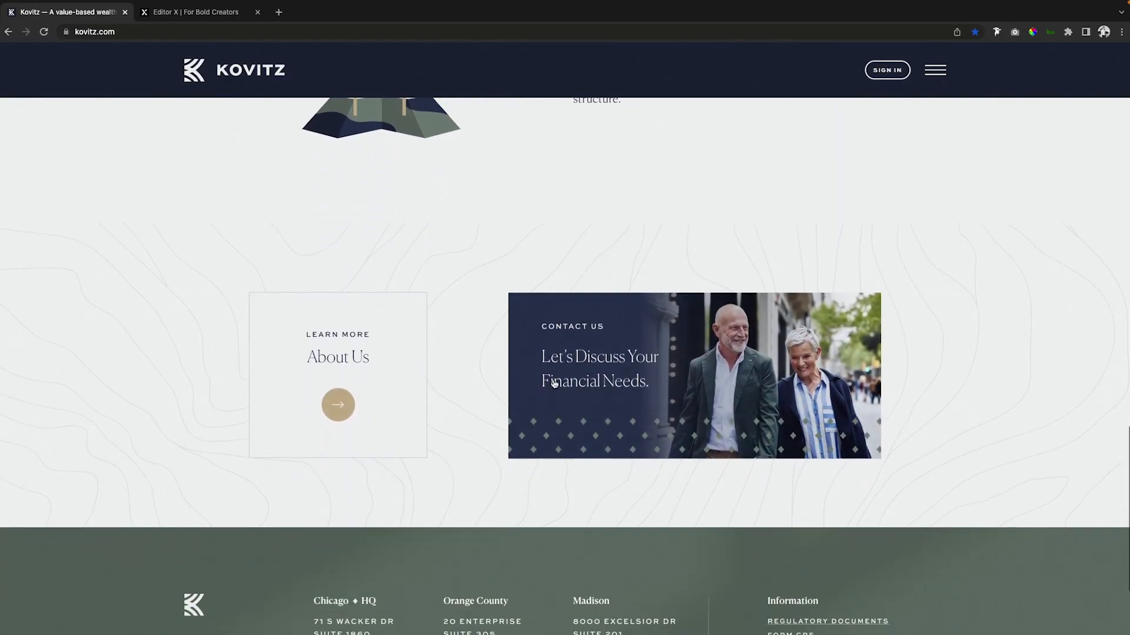
{"action": "scroll", "coordinate": [553, 383], "scroll_direction": "down", "scroll_amount": 1}
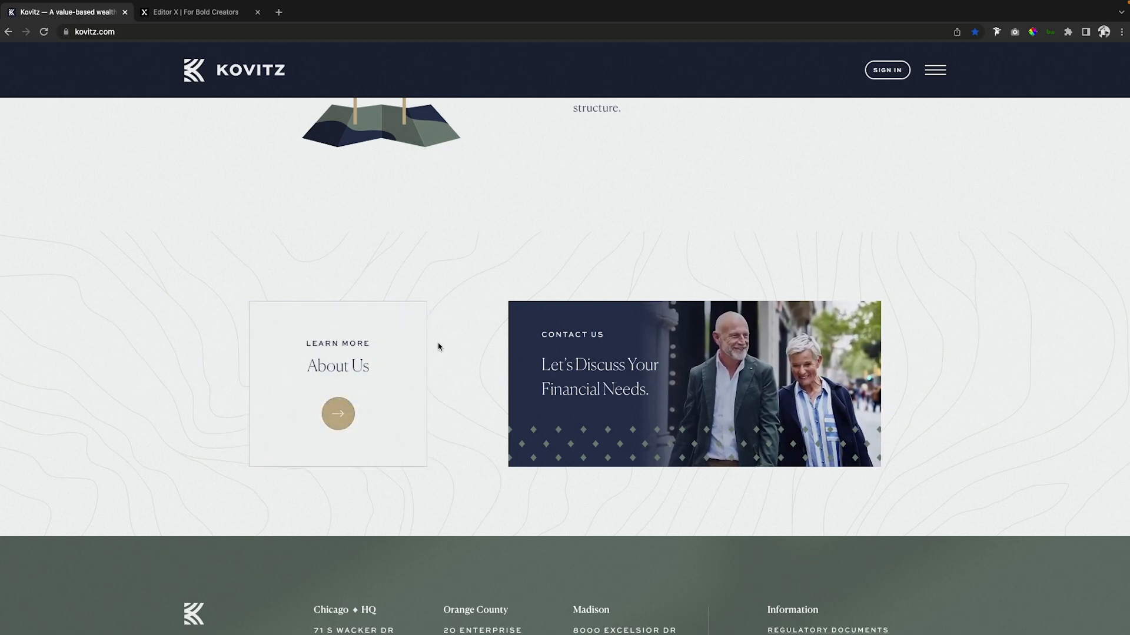
Step: Switch back to Editor X and add a blank section above the footer with a minimum height of 600 px
{"action": "left_click", "coordinate": [166, 15]}
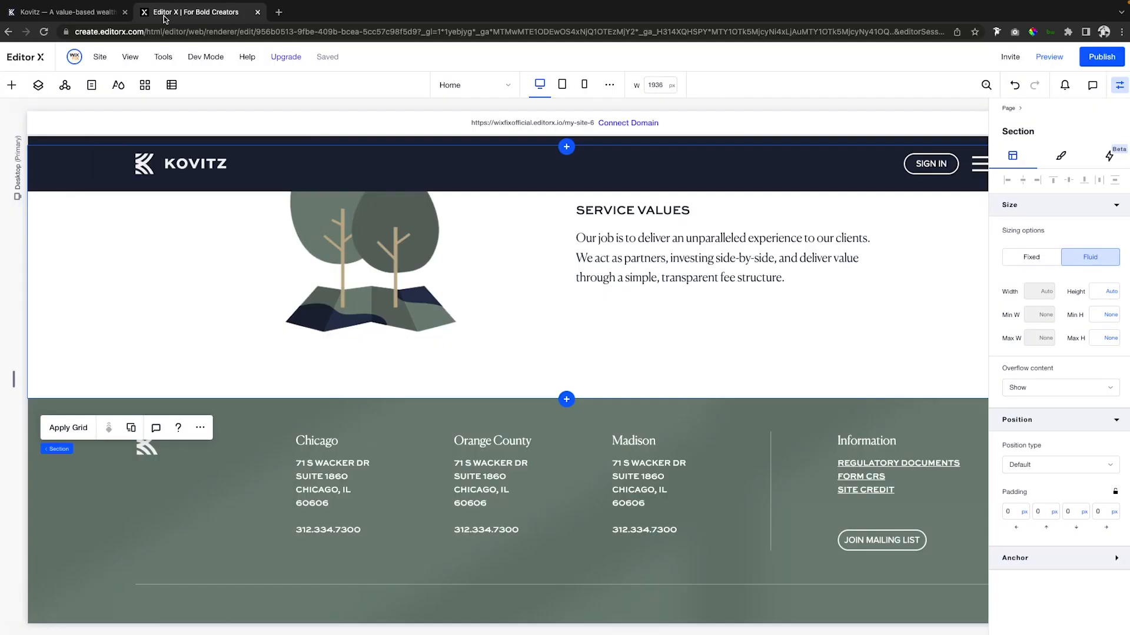
{"action": "left_click", "coordinate": [565, 403]}
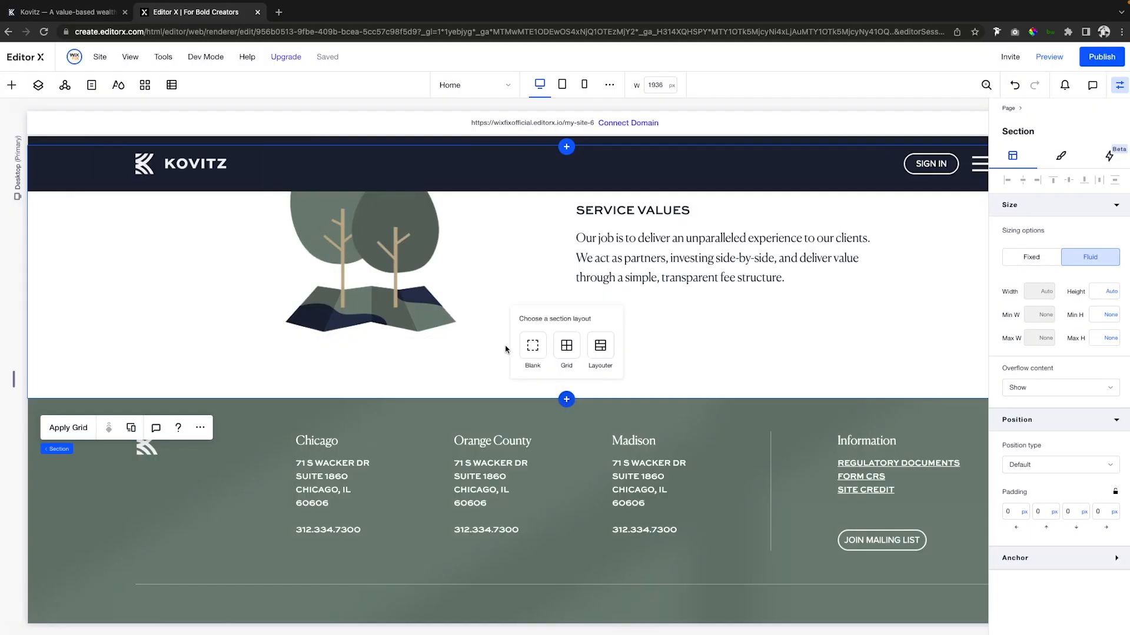
{"action": "left_click", "coordinate": [538, 349]}
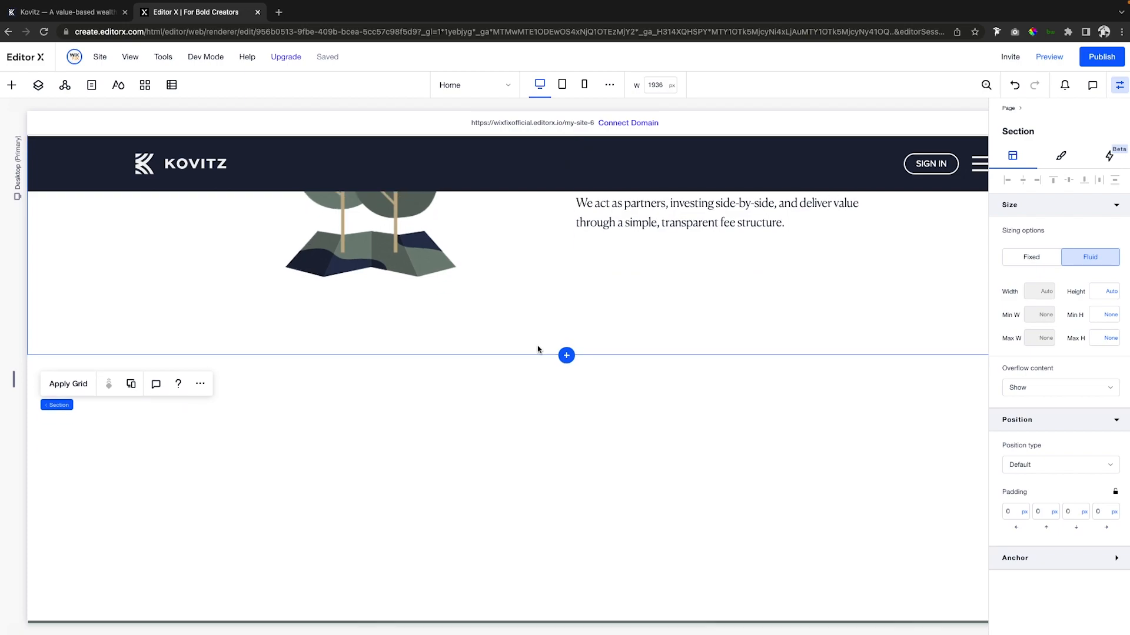
{"action": "left_click", "coordinate": [1106, 316]}
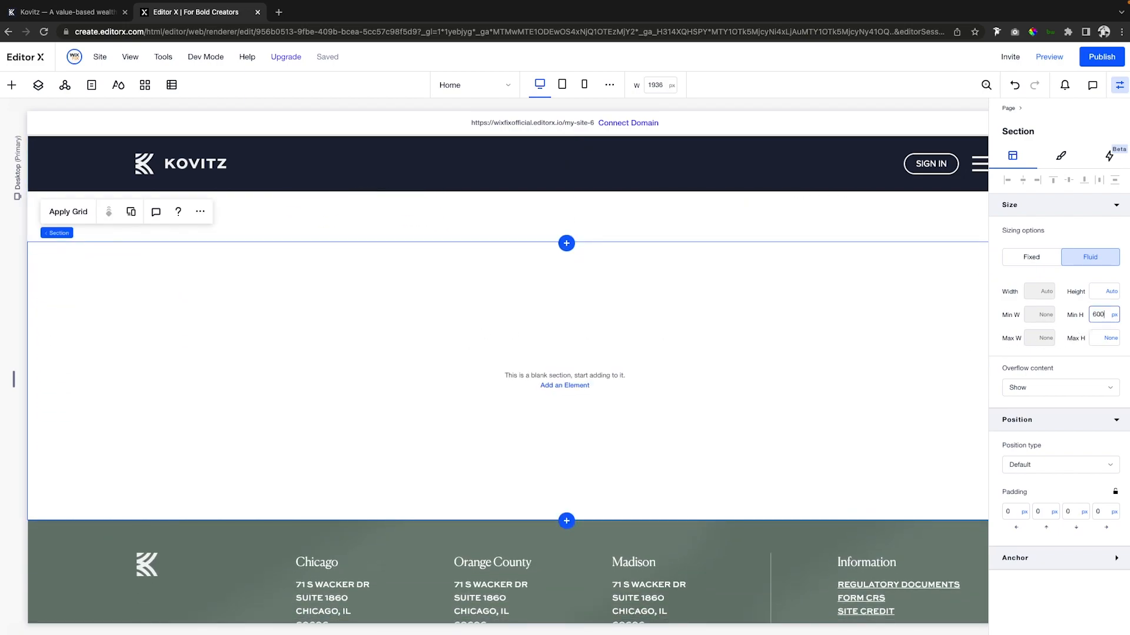
{"action": "type", "text": "600"}
{"action": "key", "text": "Return"}
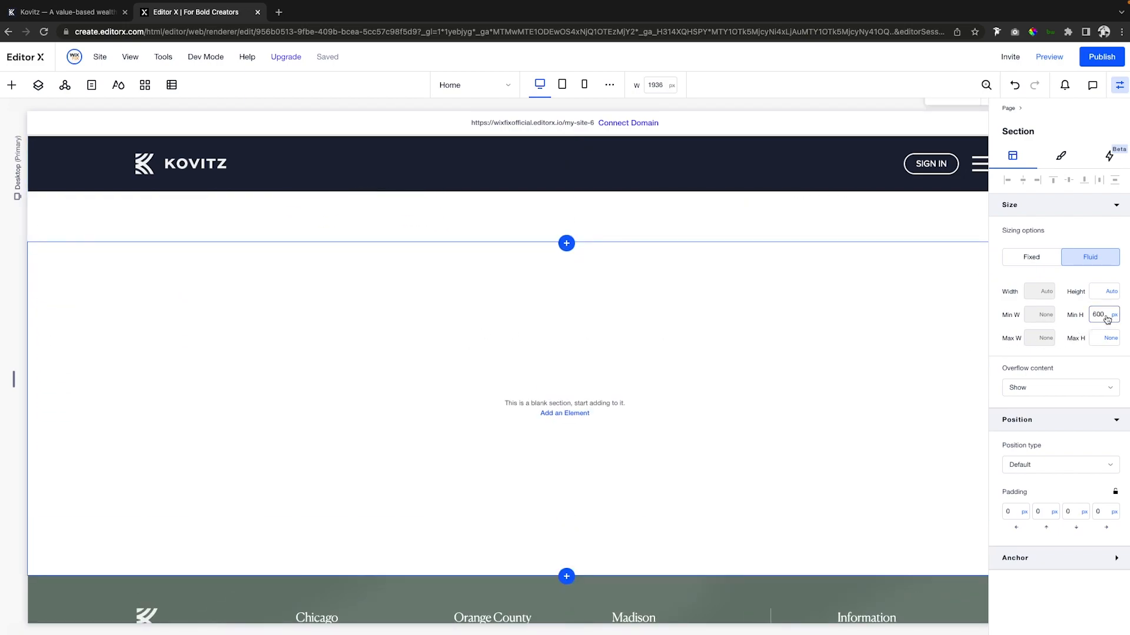
Step: Place the uploaded contour-line image typo.png in the new section and stretch it to fill the section
{"action": "left_click", "coordinate": [12, 87]}
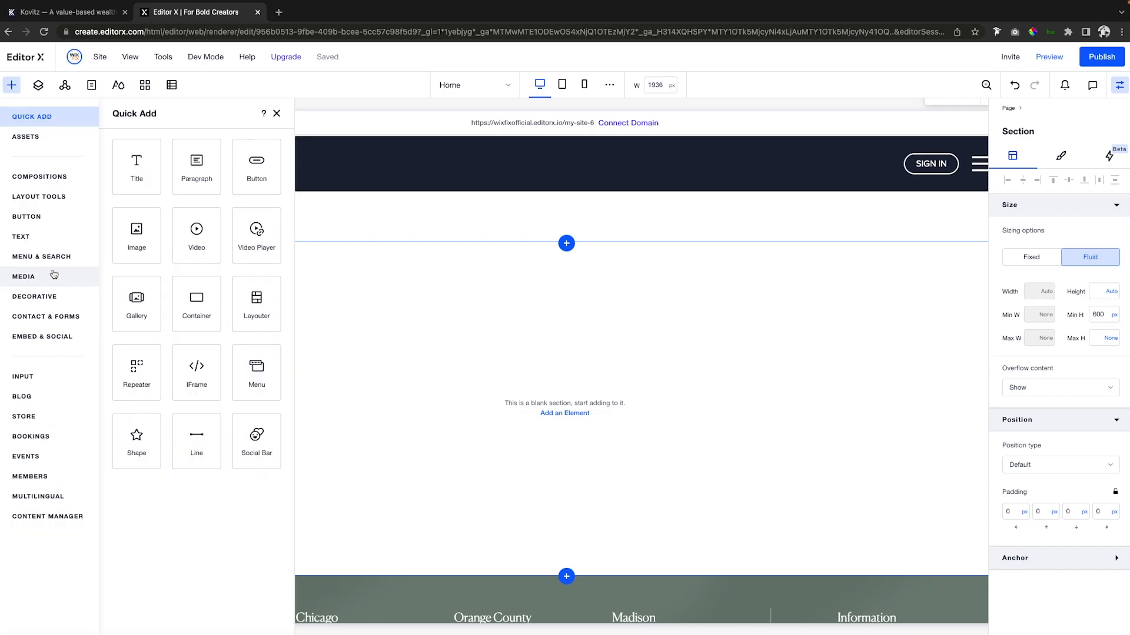
{"action": "left_click", "coordinate": [51, 278]}
{"action": "mouse_move", "coordinate": [283, 321]}
{"action": "left_click_drag", "start_coordinate": [289, 260], "coordinate": [609, 400]}
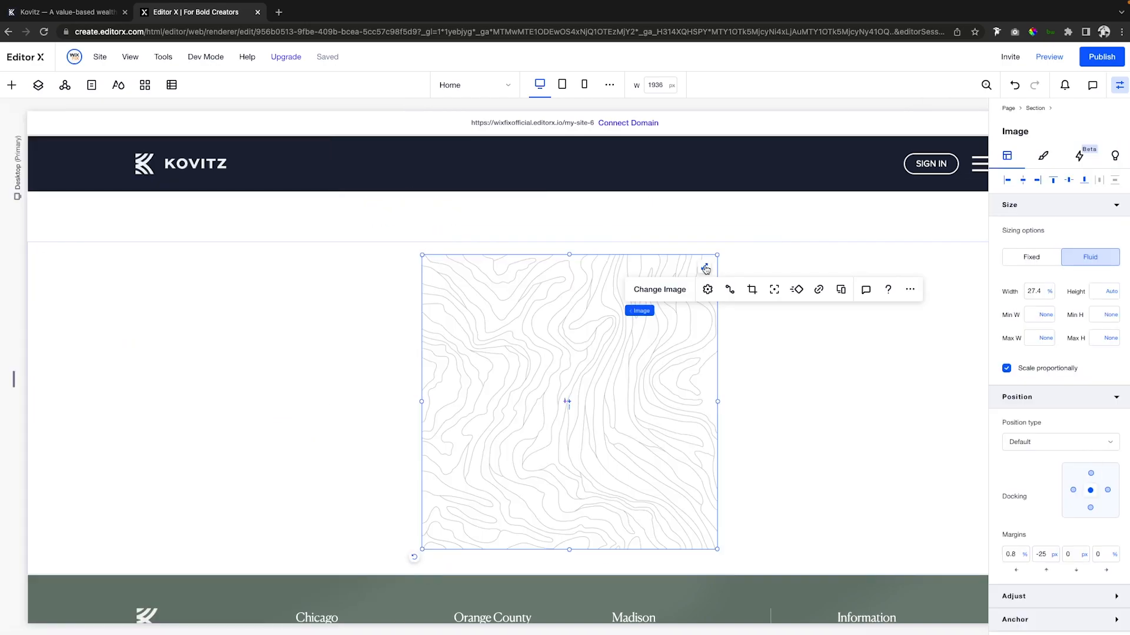
{"action": "left_click", "coordinate": [705, 269]}
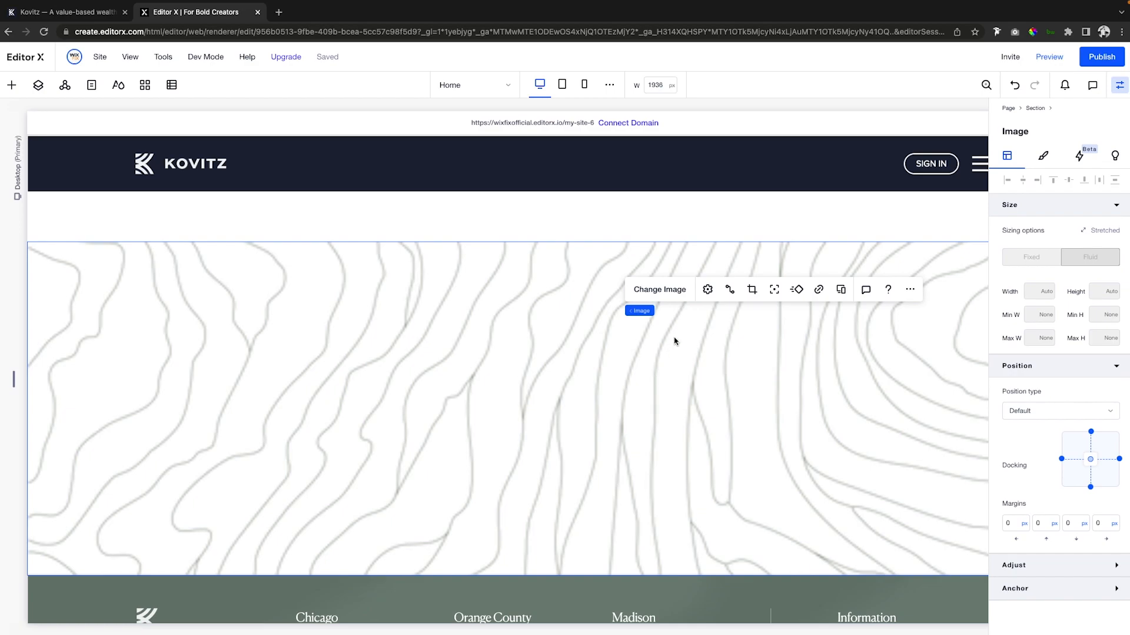
Step: Set the contour-line image's scroll behavior to Parallax
{"action": "left_click", "coordinate": [707, 289]}
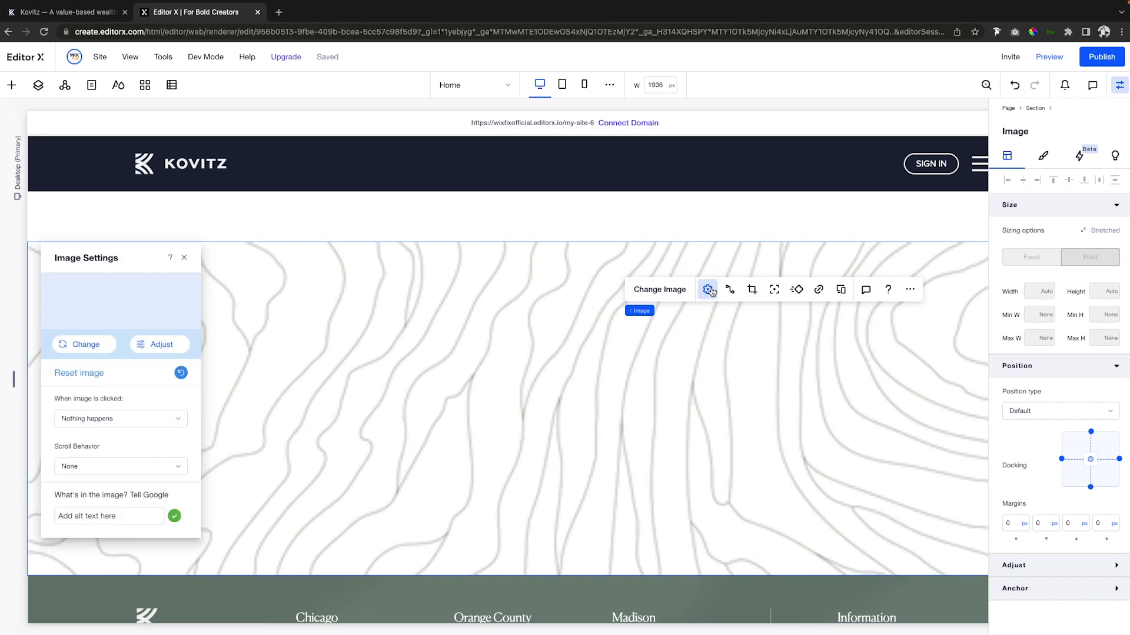
{"action": "left_click", "coordinate": [98, 467]}
{"action": "left_click", "coordinate": [90, 506]}
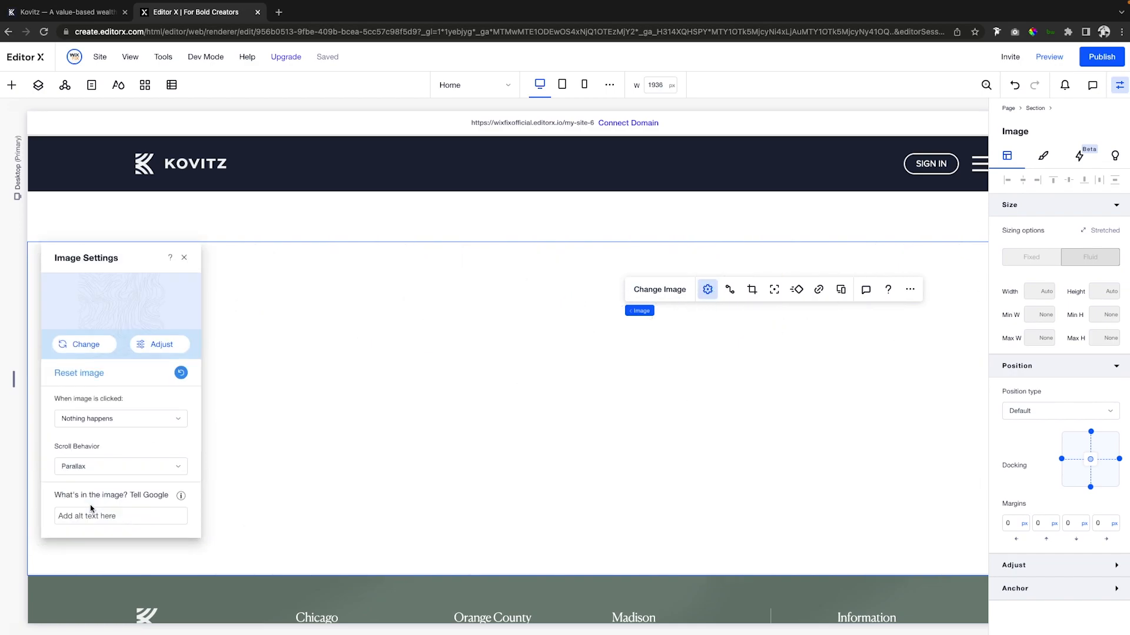
Step: Lower the contour-line image's opacity to 10% and close its image settings
{"action": "left_click", "coordinate": [1044, 157]}
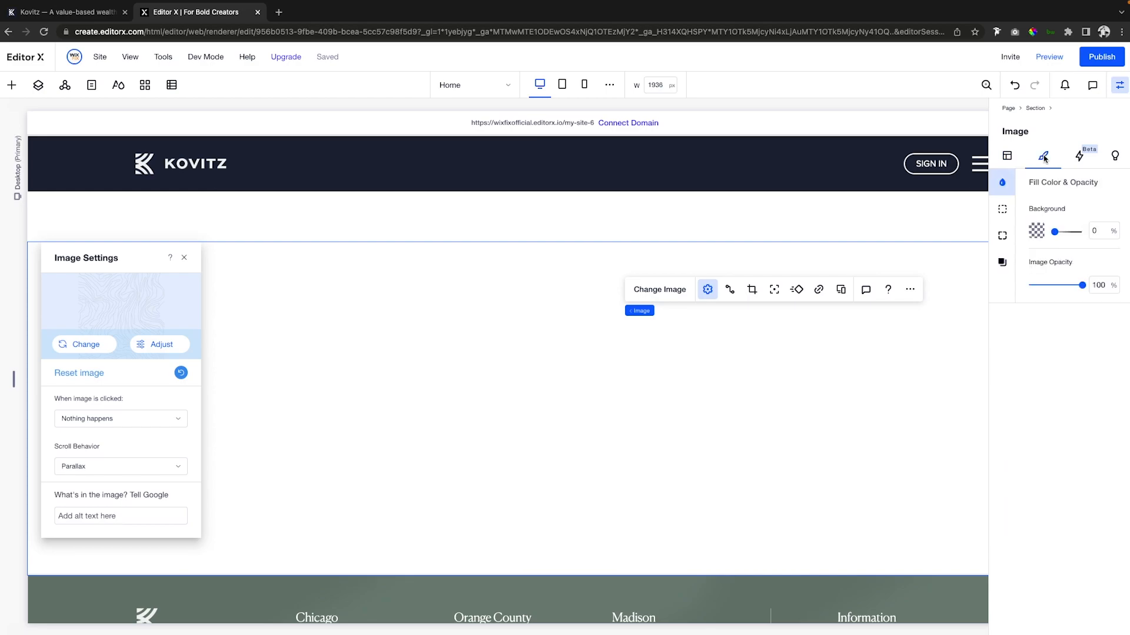
{"action": "left_click", "coordinate": [1096, 285]}
{"action": "type", "text": "20"}
{"action": "left_click", "coordinate": [1098, 285]}
{"action": "type", "text": "10"}
{"action": "left_click", "coordinate": [184, 260]}
Step: Add a container over the contour-line section and set its background opacity to 0%
{"action": "left_click", "coordinate": [12, 85]}
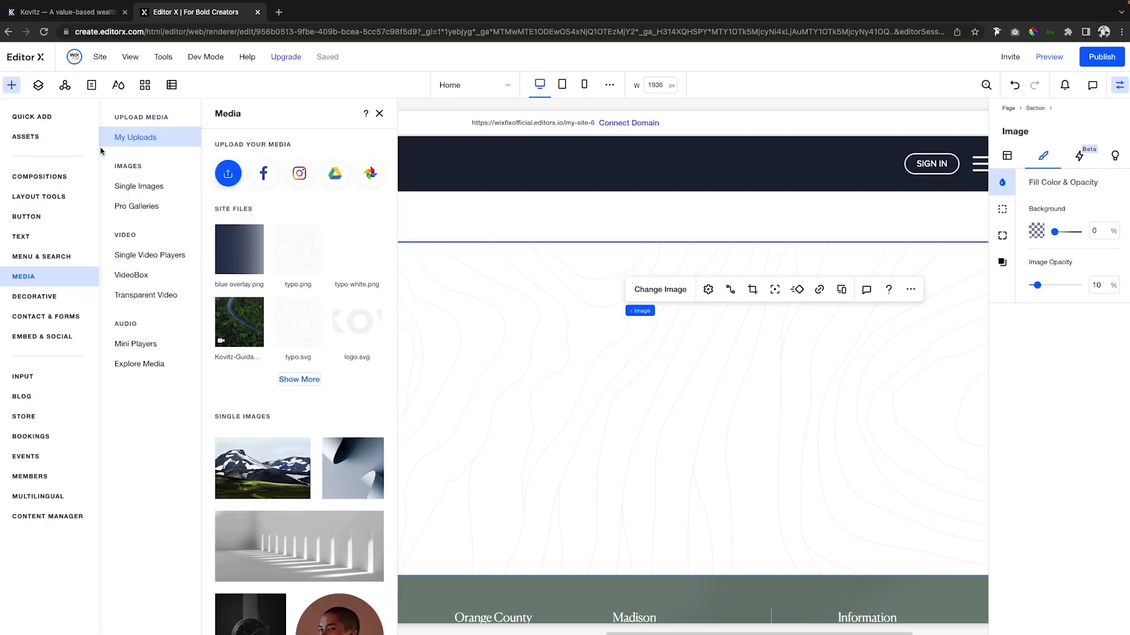
{"action": "left_click", "coordinate": [33, 118]}
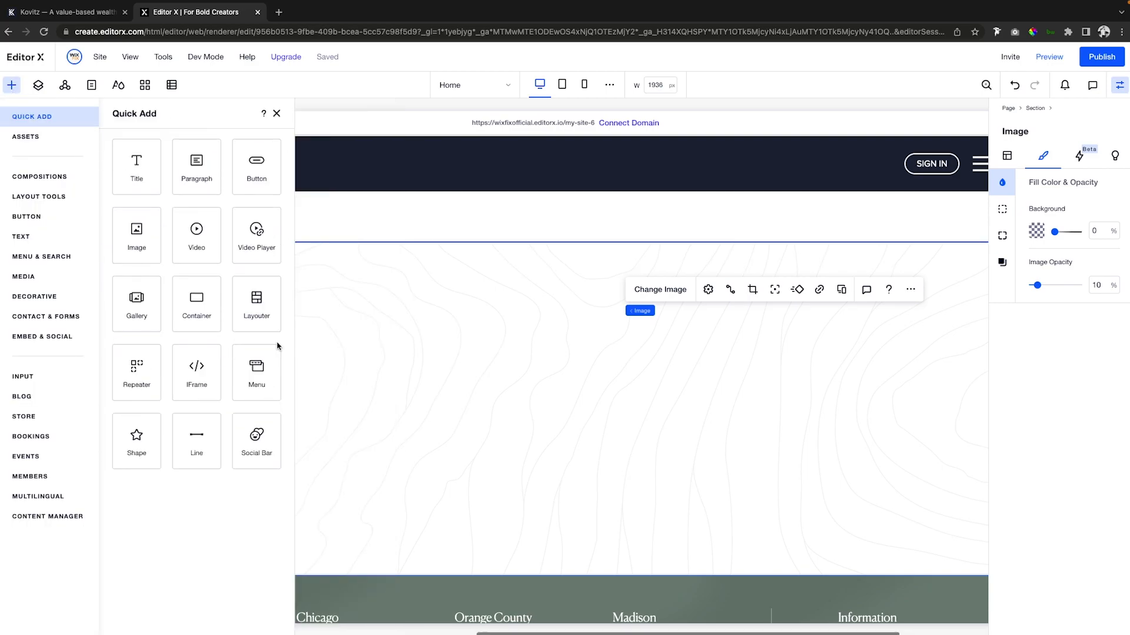
{"action": "left_click_drag", "start_coordinate": [196, 308], "coordinate": [579, 419]}
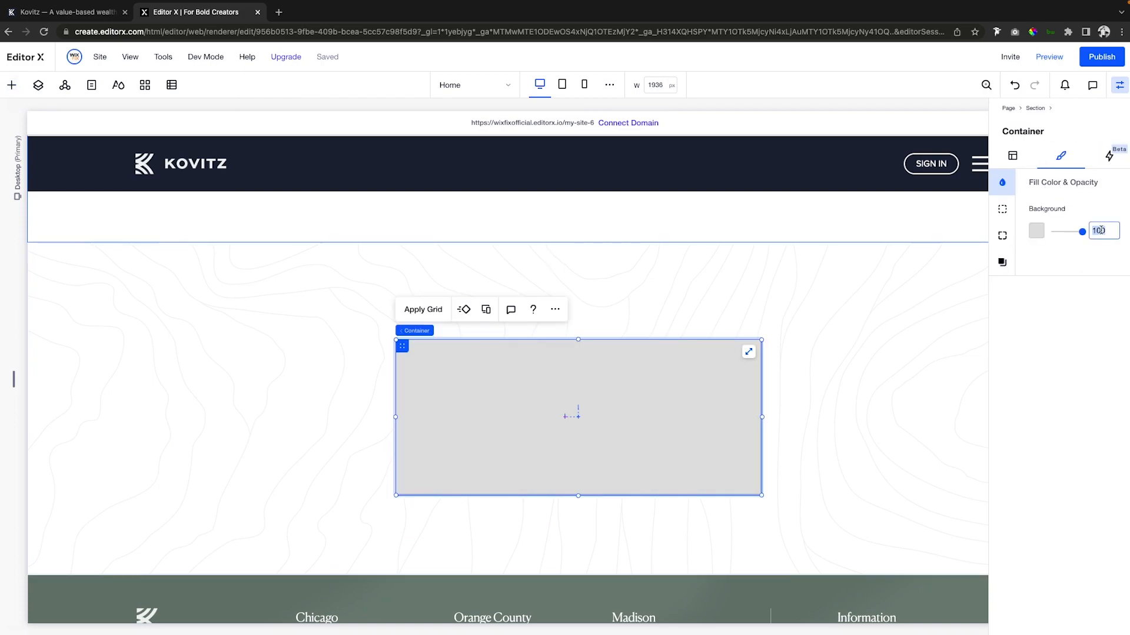
{"action": "type", "text": "0"}
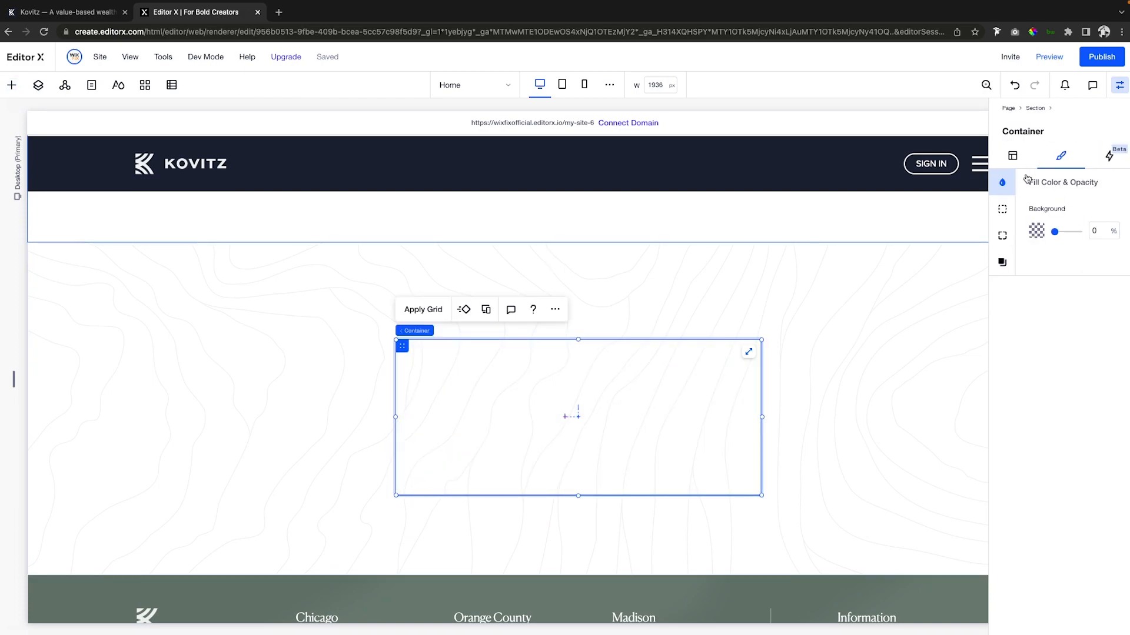
Step: Size the container to 60% width with a 320 px minimum height, and centre it horizontally and vertically in the section
{"action": "left_click", "coordinate": [1013, 158]}
{"action": "left_click", "coordinate": [1038, 291]}
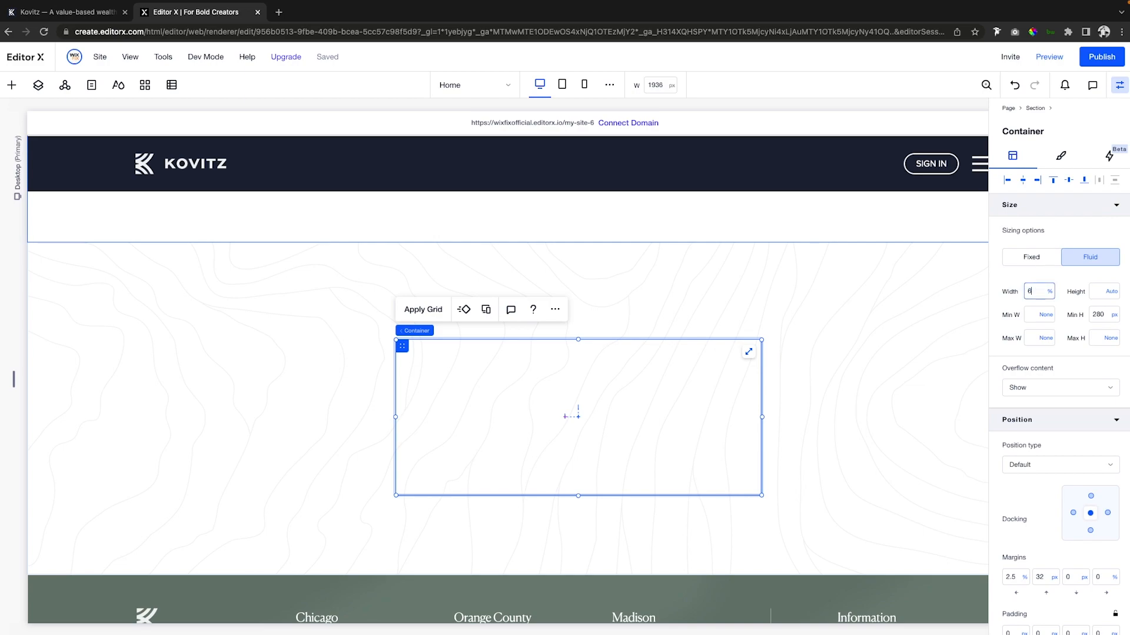
{"action": "key", "text": "Return"}
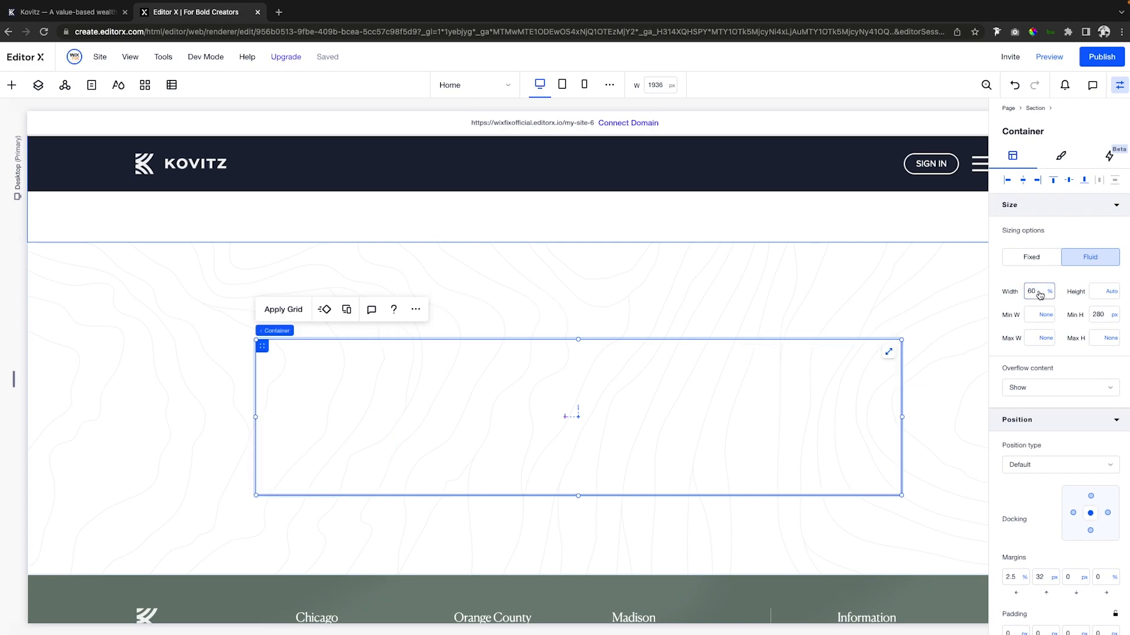
{"action": "left_click", "coordinate": [1107, 315]}
{"action": "key", "text": "Return"}
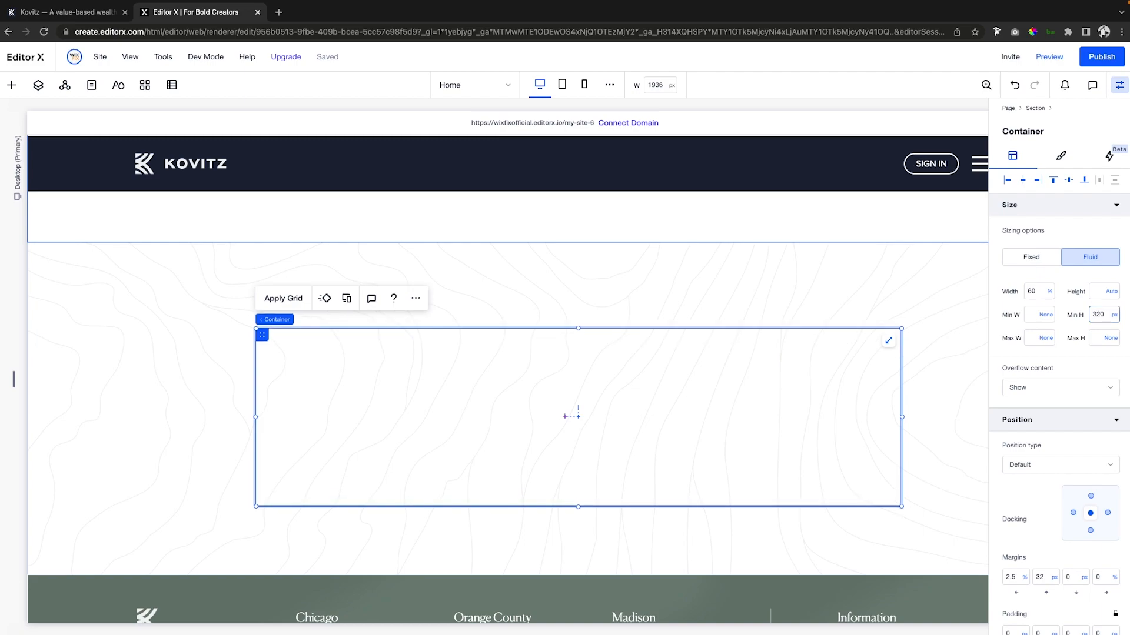
{"action": "left_click", "coordinate": [1023, 182]}
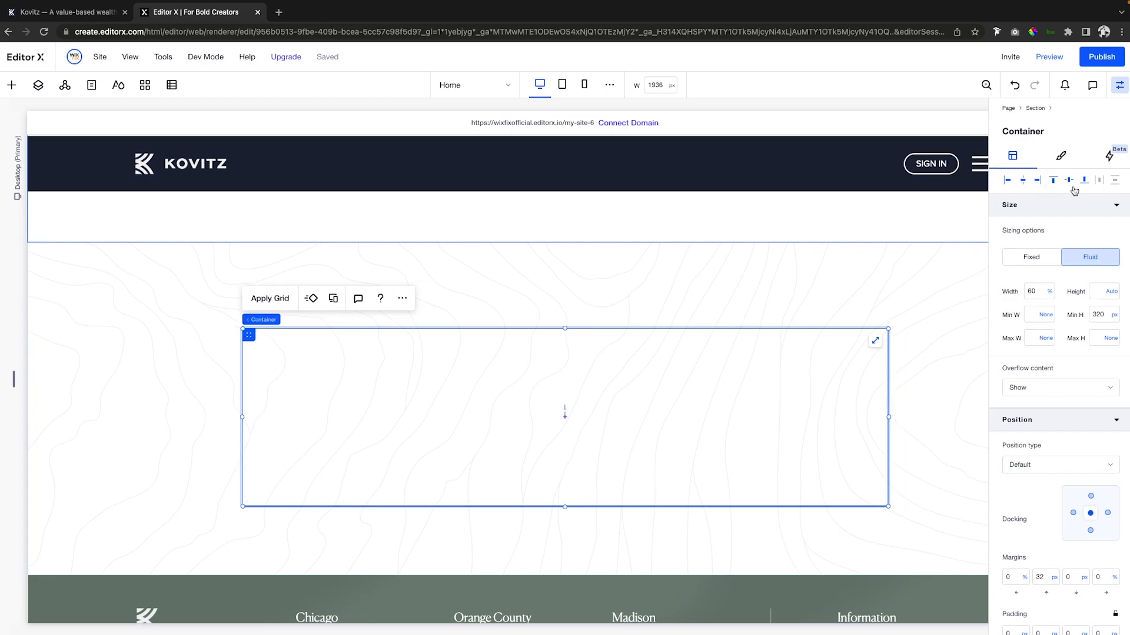
{"action": "left_click", "coordinate": [1070, 182]}
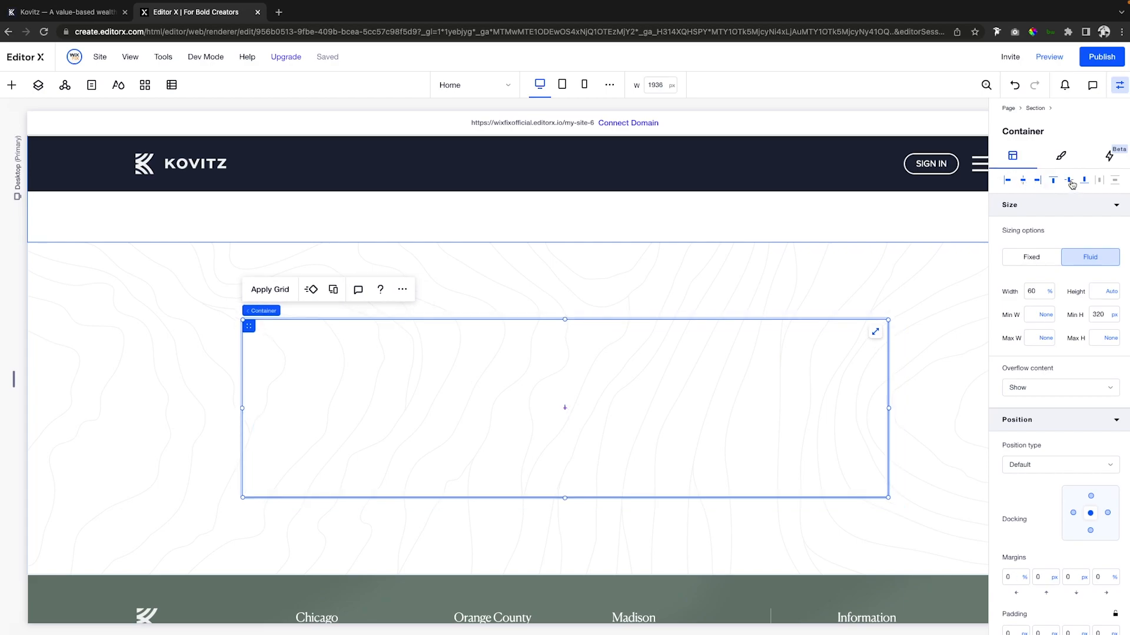
Step: Apply a 2x1 grid to the container and set the horizontal gap between its columns to 150 px
{"action": "left_click", "coordinate": [263, 291]}
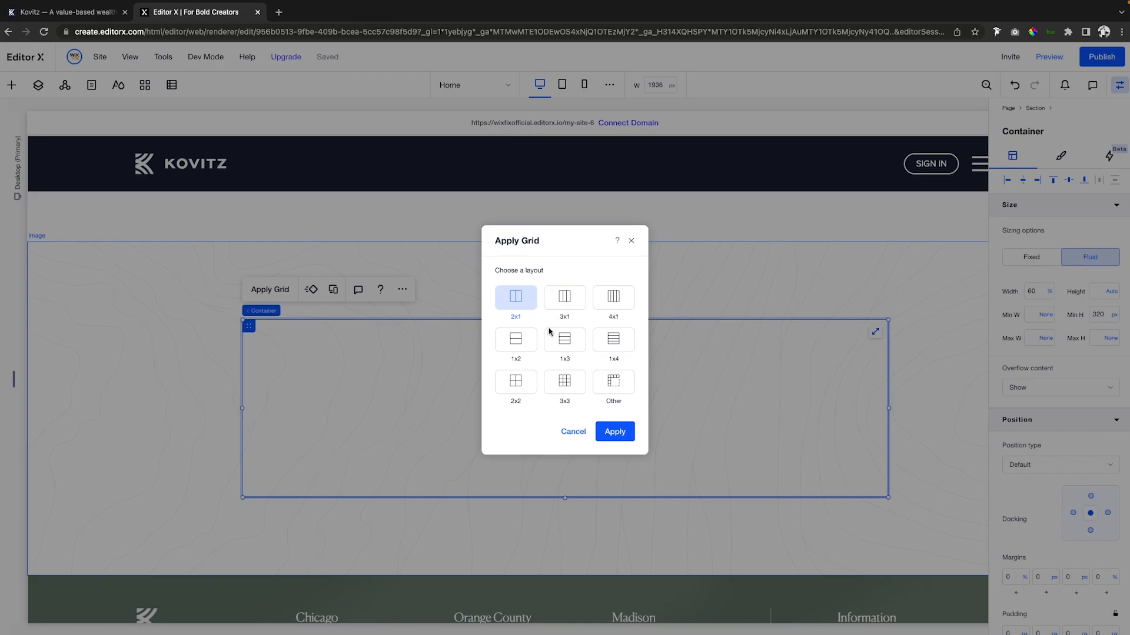
{"action": "left_click", "coordinate": [622, 434]}
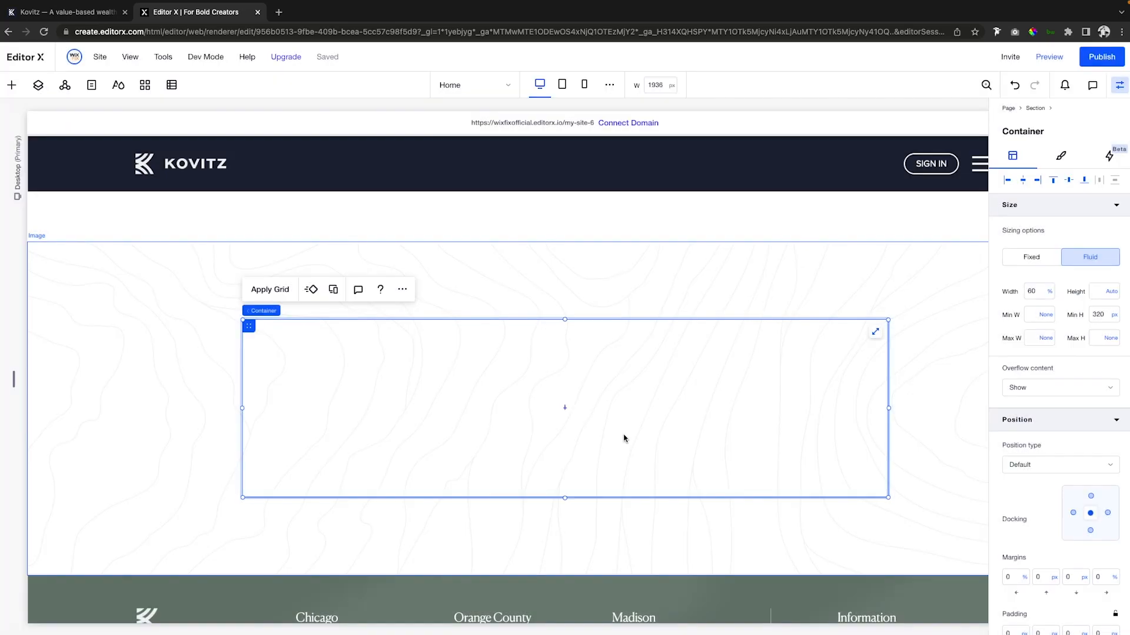
{"action": "left_click", "coordinate": [299, 292]}
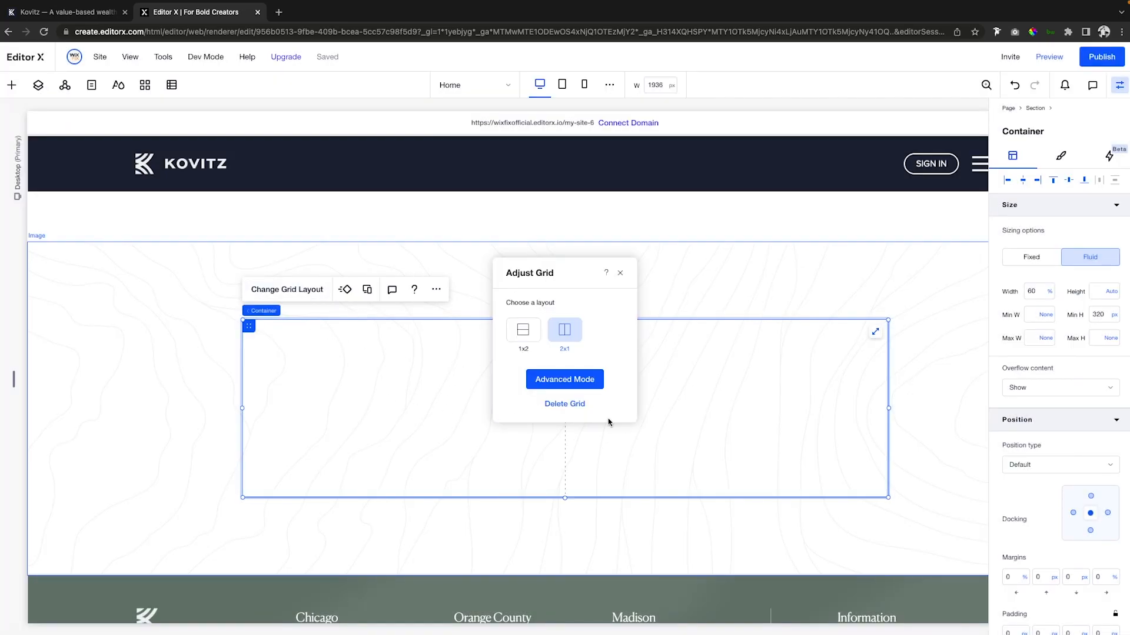
{"action": "left_click", "coordinate": [565, 380]}
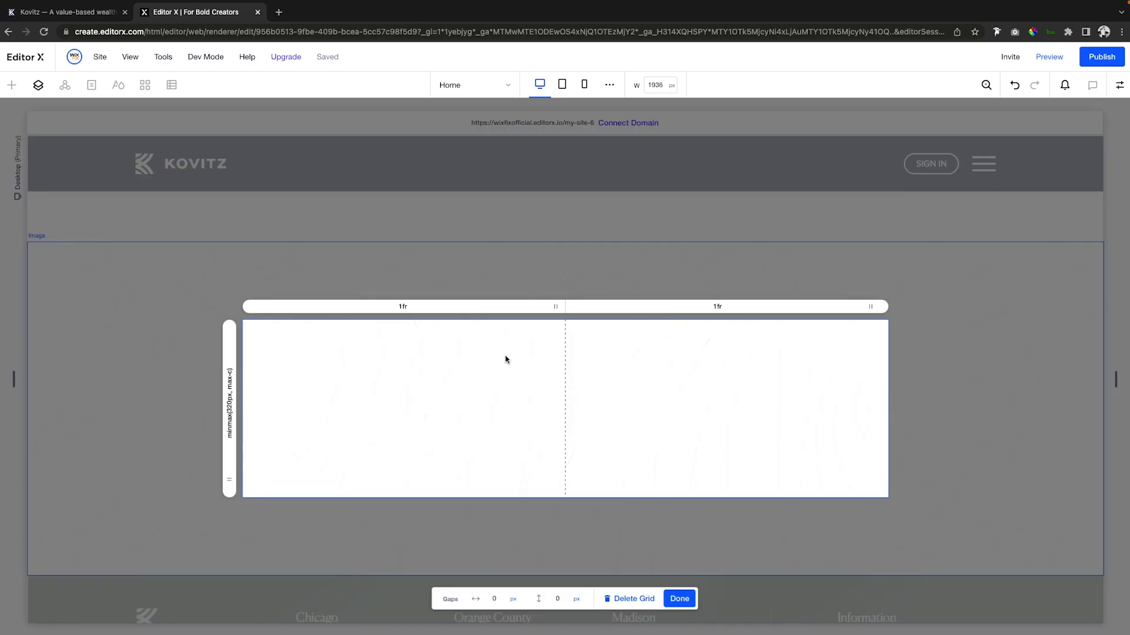
{"action": "key", "text": "Return"}
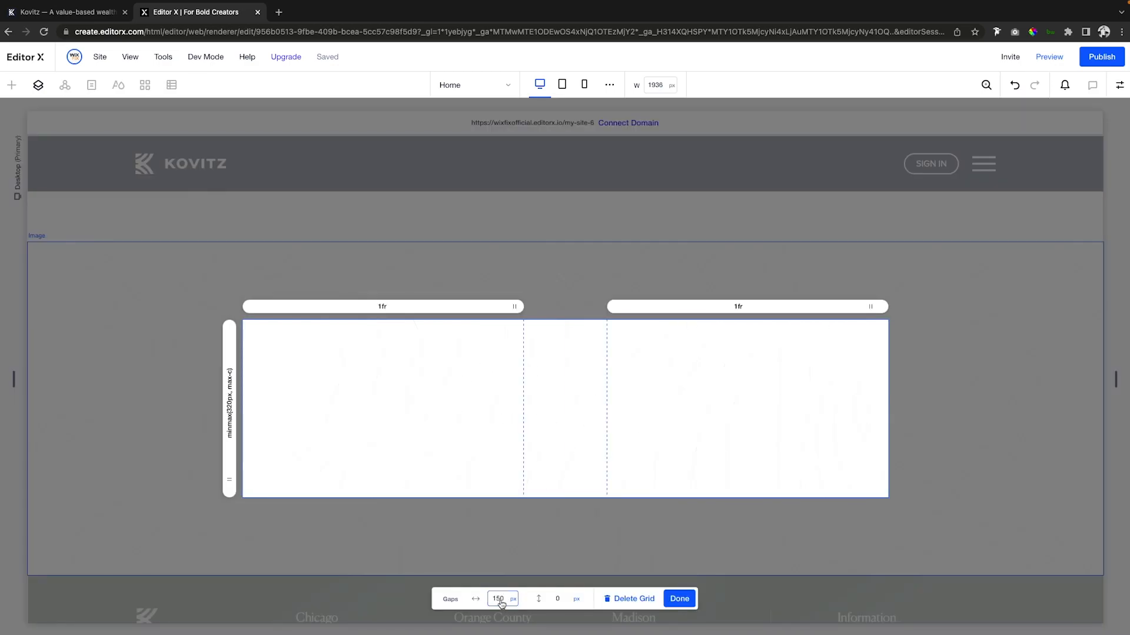
Step: Set the first grid column's width to 320 px and convert its unit to Viewport Width (vw)
{"action": "left_click", "coordinate": [392, 307]}
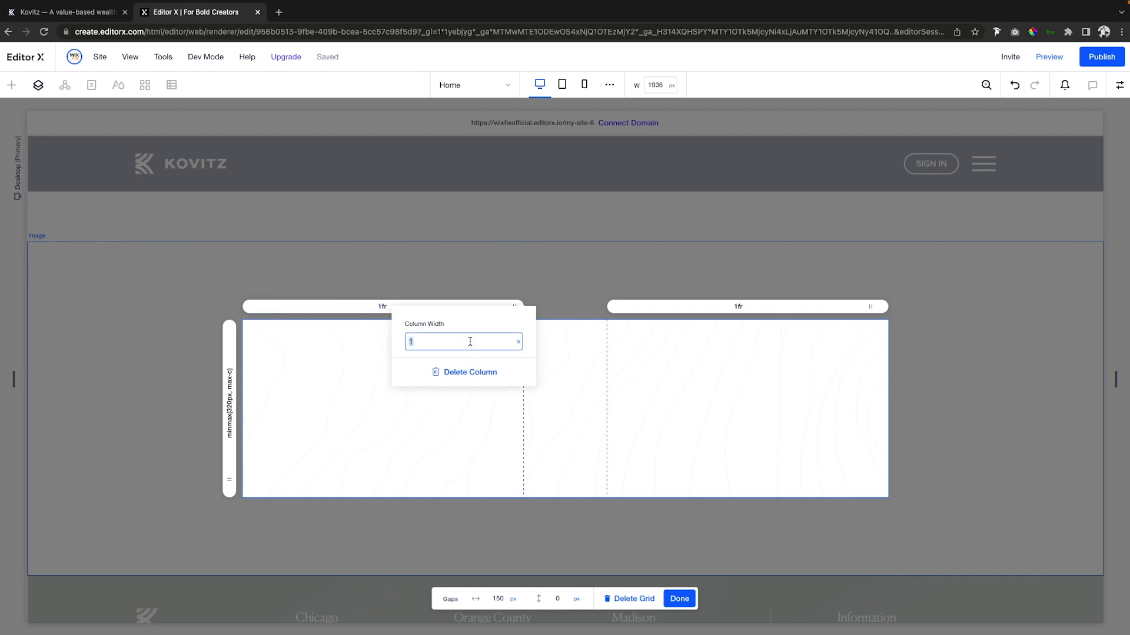
{"action": "type", "text": "20px"}
{"action": "key", "text": "Return"}
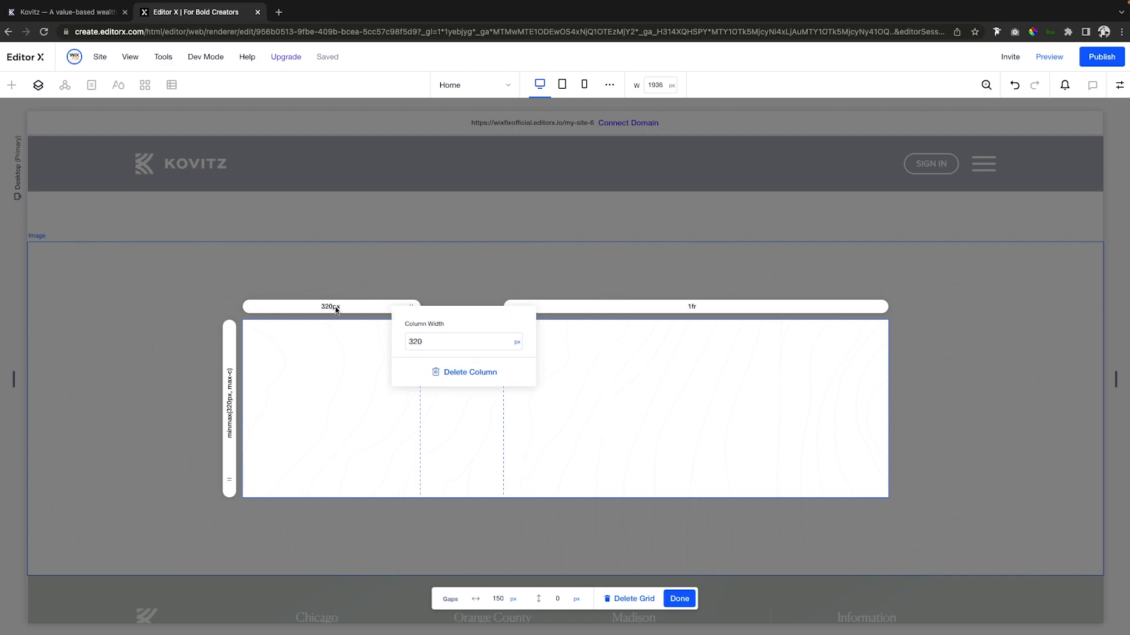
{"action": "left_click", "coordinate": [516, 343]}
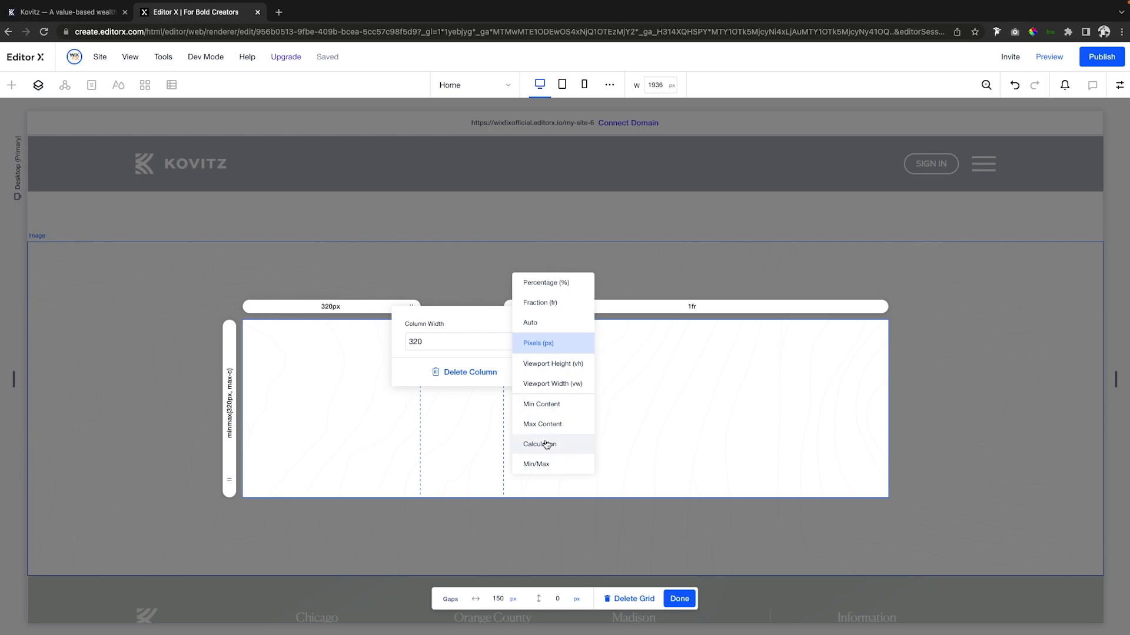
{"action": "left_click", "coordinate": [538, 384]}
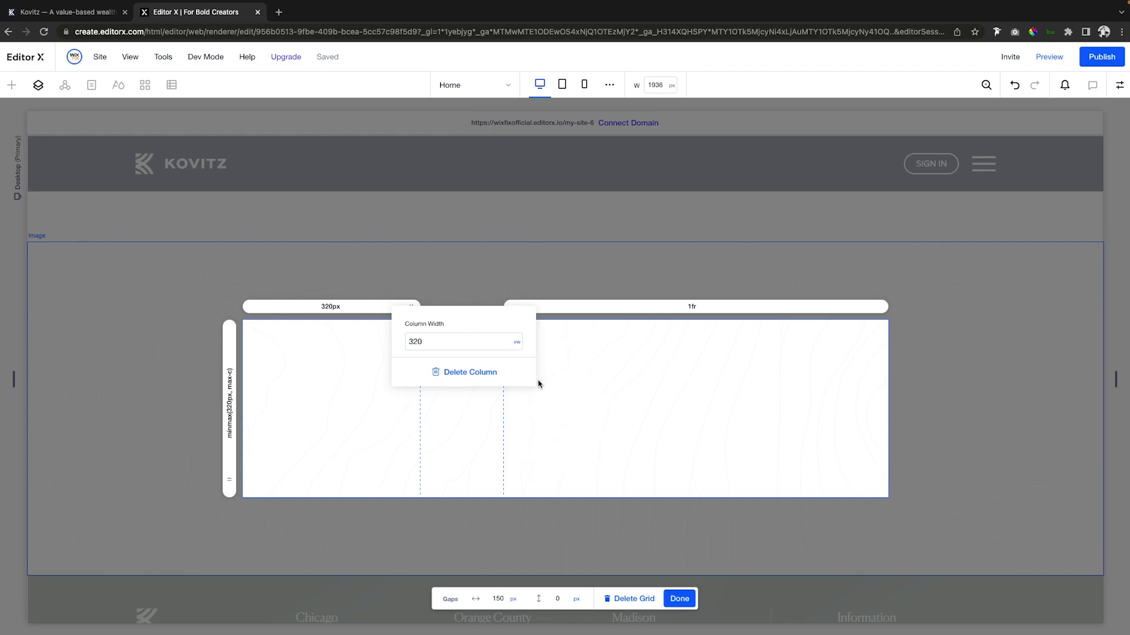
Step: Set the grid row's minimum height to 16.5vw and finish editing the grid
{"action": "left_click", "coordinate": [230, 412]}
{"action": "left_click", "coordinate": [230, 412]}
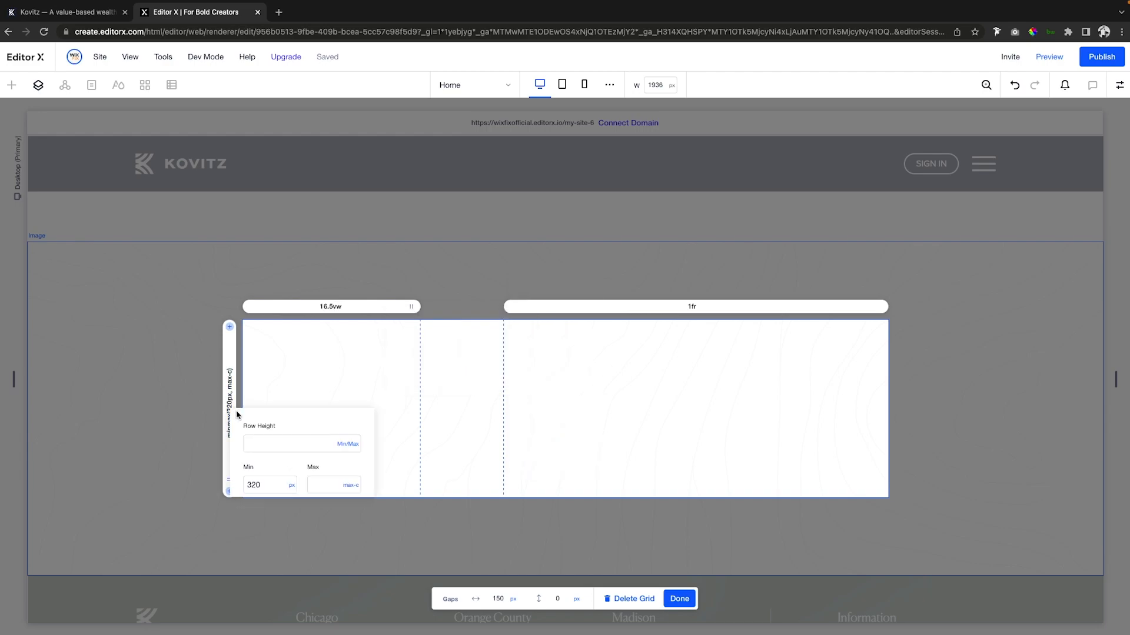
{"action": "left_click", "coordinate": [269, 485]}
{"action": "type", "text": "16.5vw"}
{"action": "key", "text": "Return"}
{"action": "left_click", "coordinate": [442, 427]}
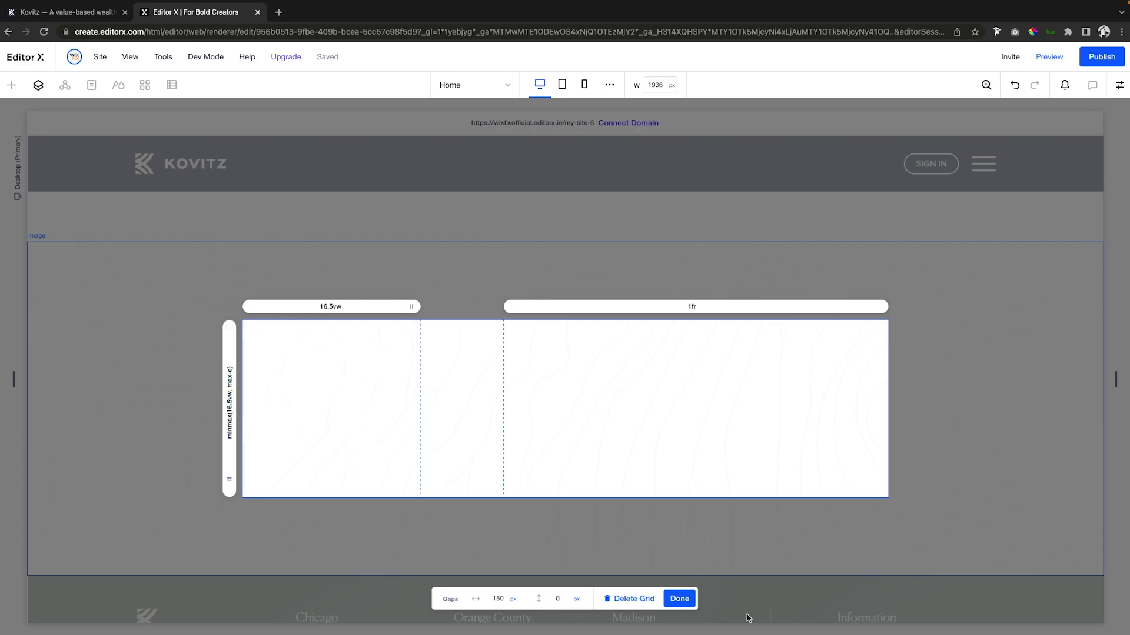
{"action": "left_click", "coordinate": [678, 599]}
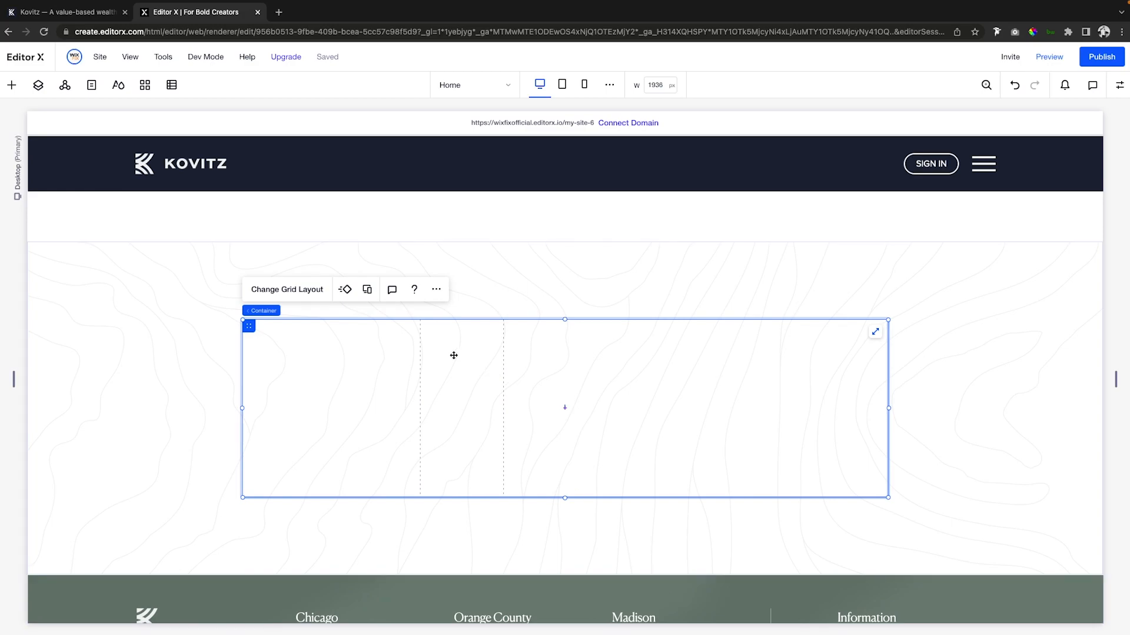
Step: Add a container to the first grid cell and stretch it to fill the cell
{"action": "left_click", "coordinate": [11, 85]}
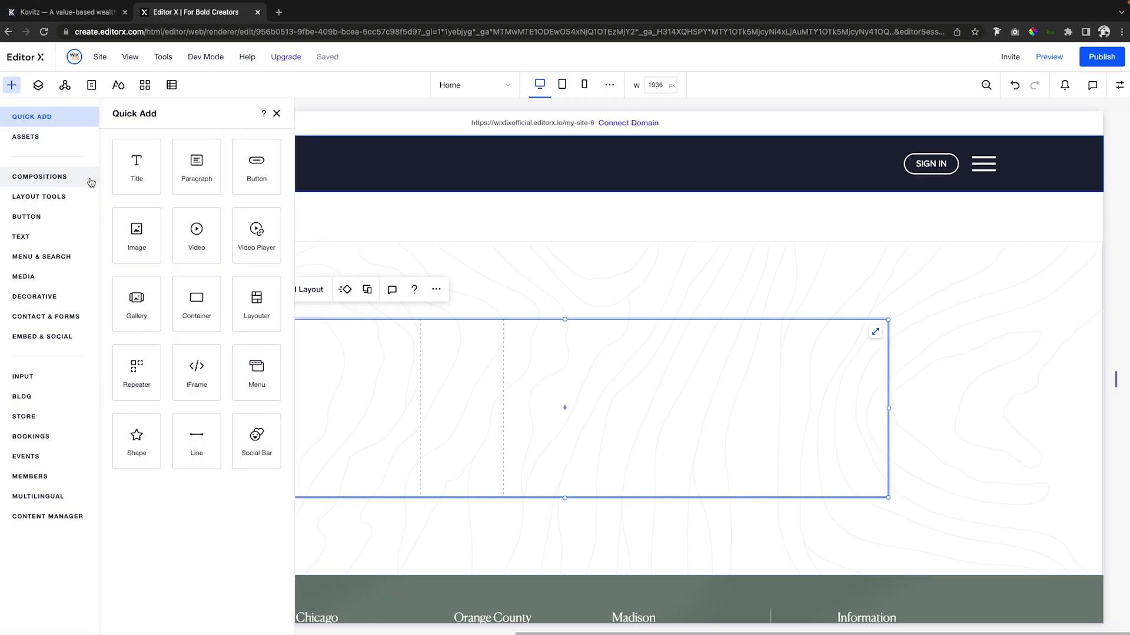
{"action": "left_click_drag", "start_coordinate": [197, 299], "coordinate": [323, 411]}
{"action": "left_click", "coordinate": [325, 350]}
{"action": "left_click", "coordinate": [325, 349]}
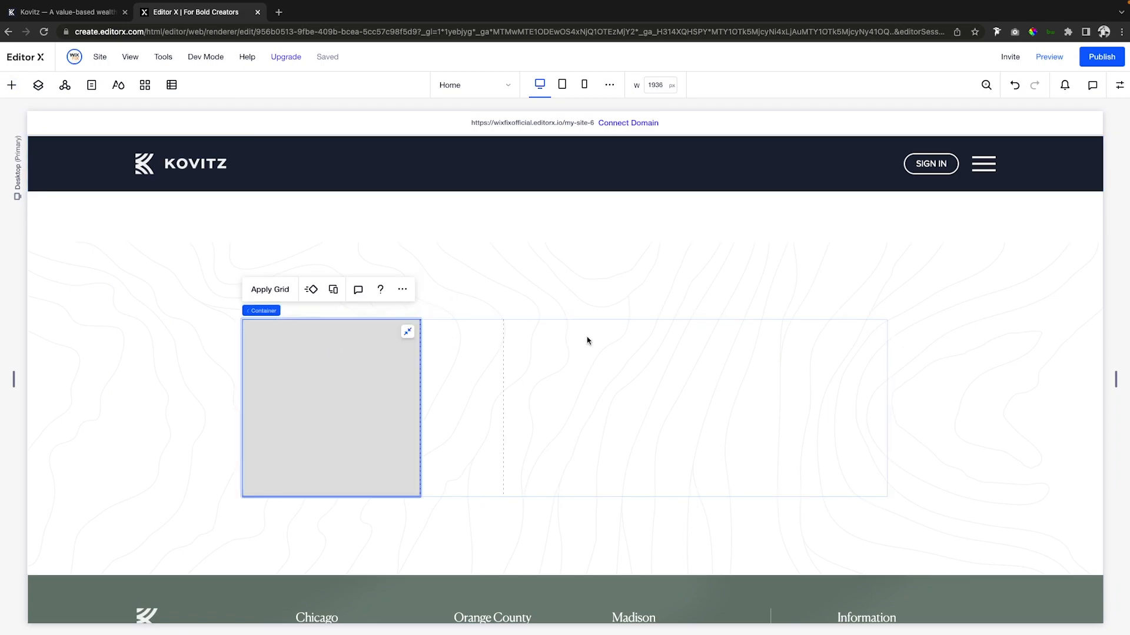
Step: Fill the new container with white, checking it against the Learn More card on the original Kovitz site
{"action": "left_click", "coordinate": [1119, 84]}
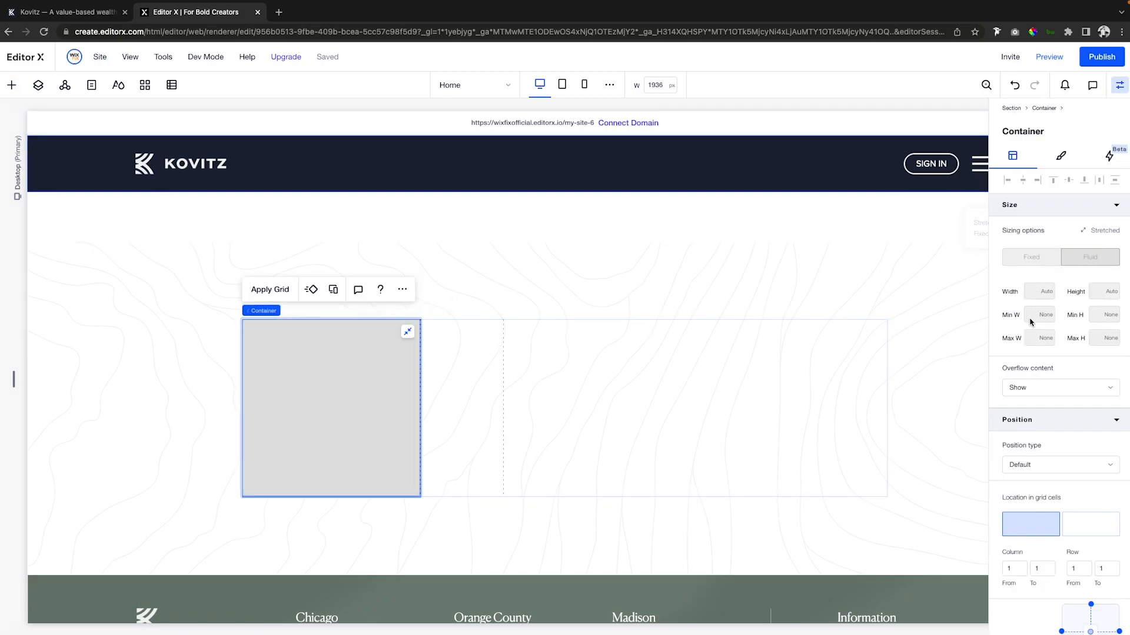
{"action": "left_click", "coordinate": [1061, 156]}
{"action": "left_click", "coordinate": [1036, 231]}
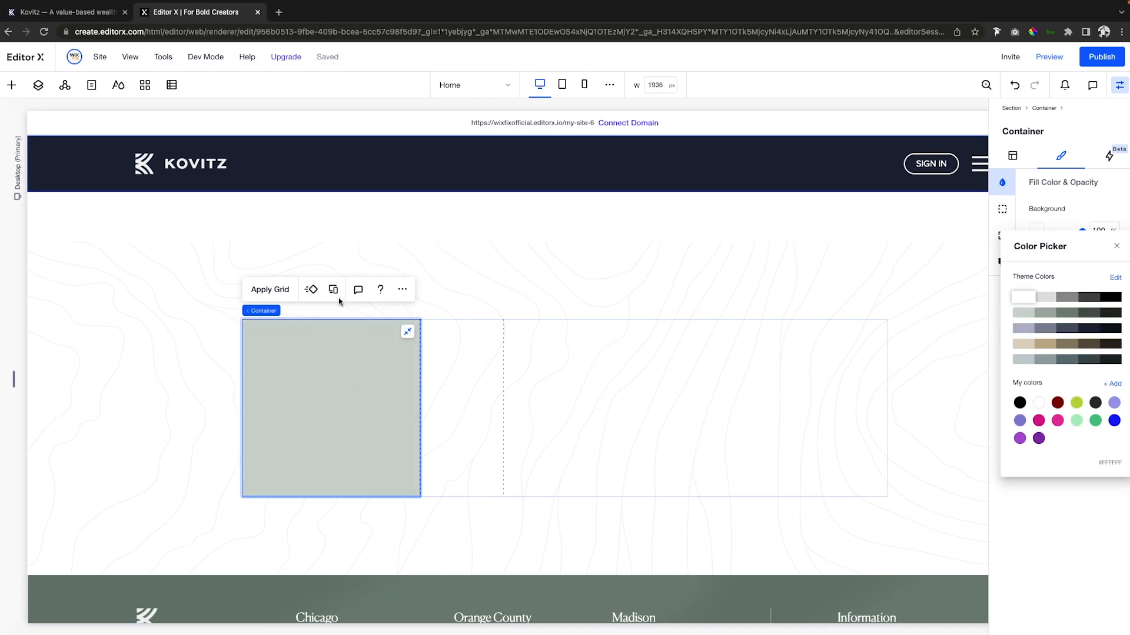
{"action": "left_click", "coordinate": [49, 13]}
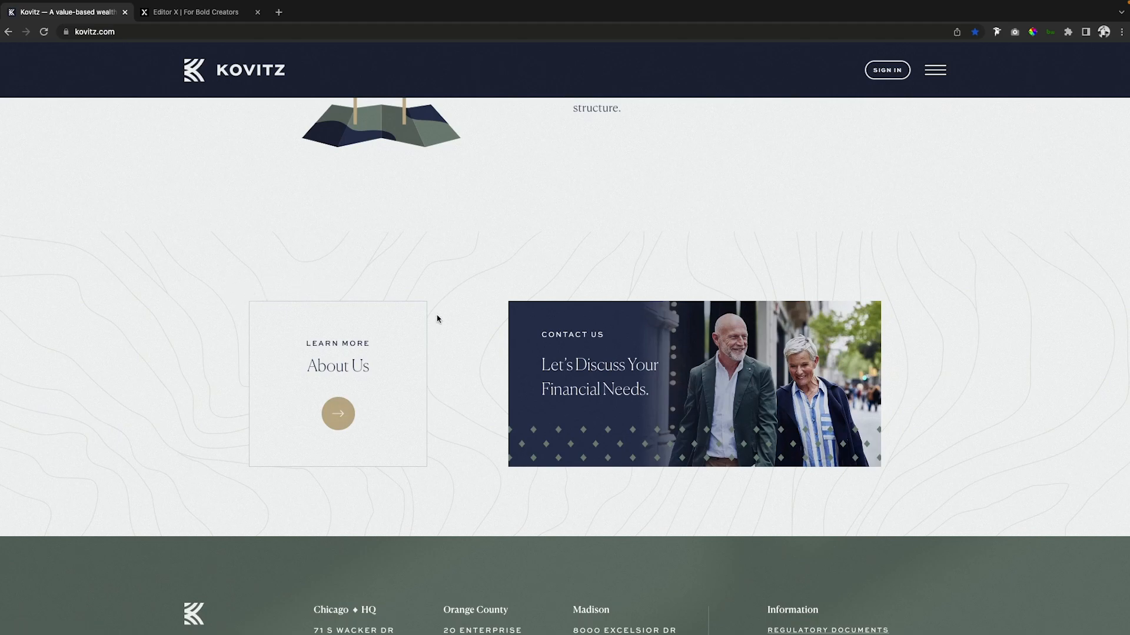
{"action": "left_click", "coordinate": [170, 13]}
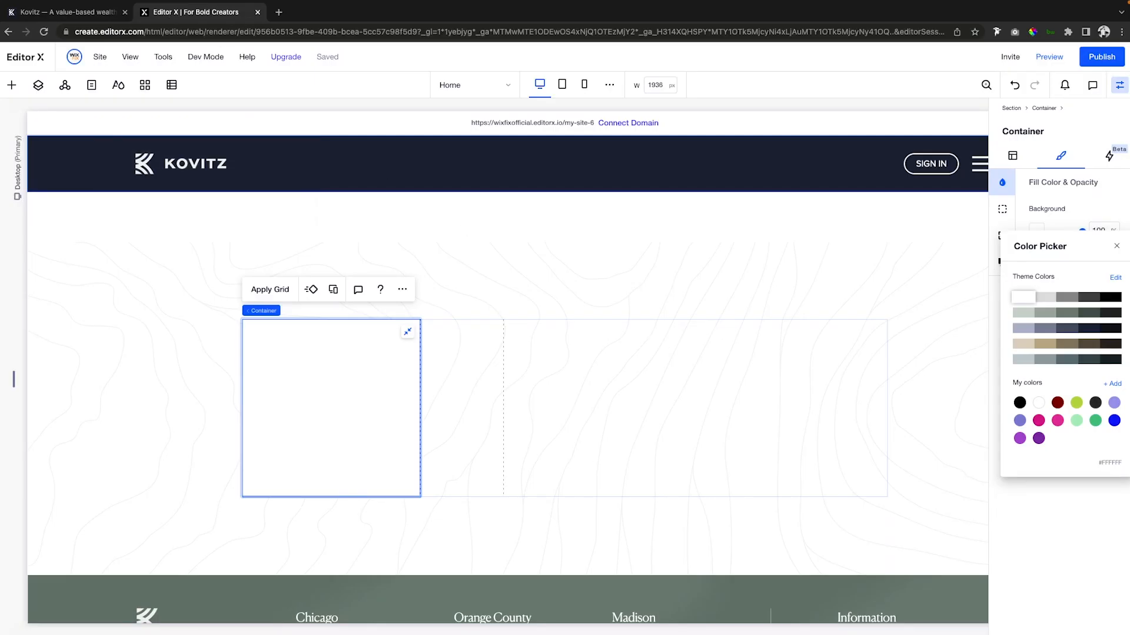
{"action": "left_click", "coordinate": [1034, 206]}
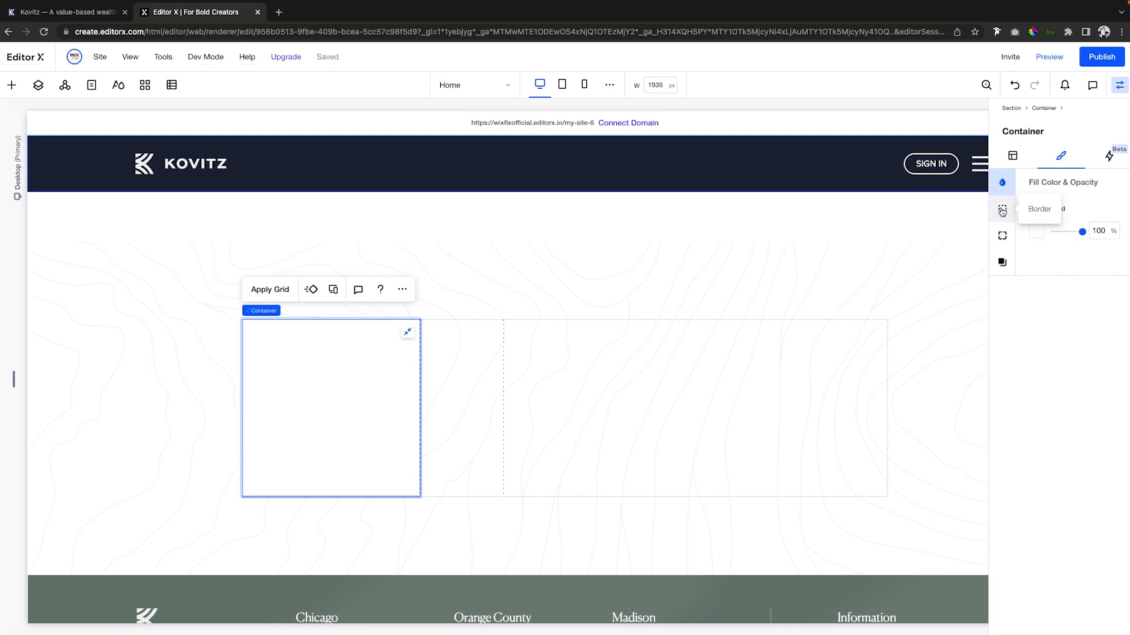
Step: Give the white container a thin grey-green border from the theme colours
{"action": "left_click", "coordinate": [1002, 209]}
{"action": "left_click", "coordinate": [1101, 285]}
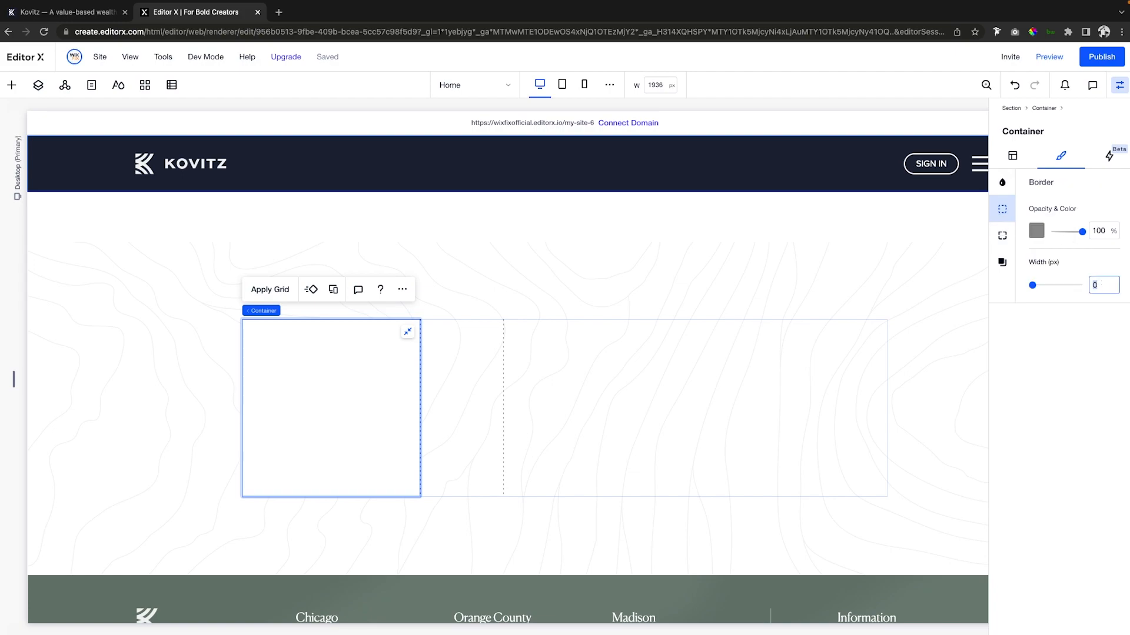
{"action": "left_click", "coordinate": [1037, 232]}
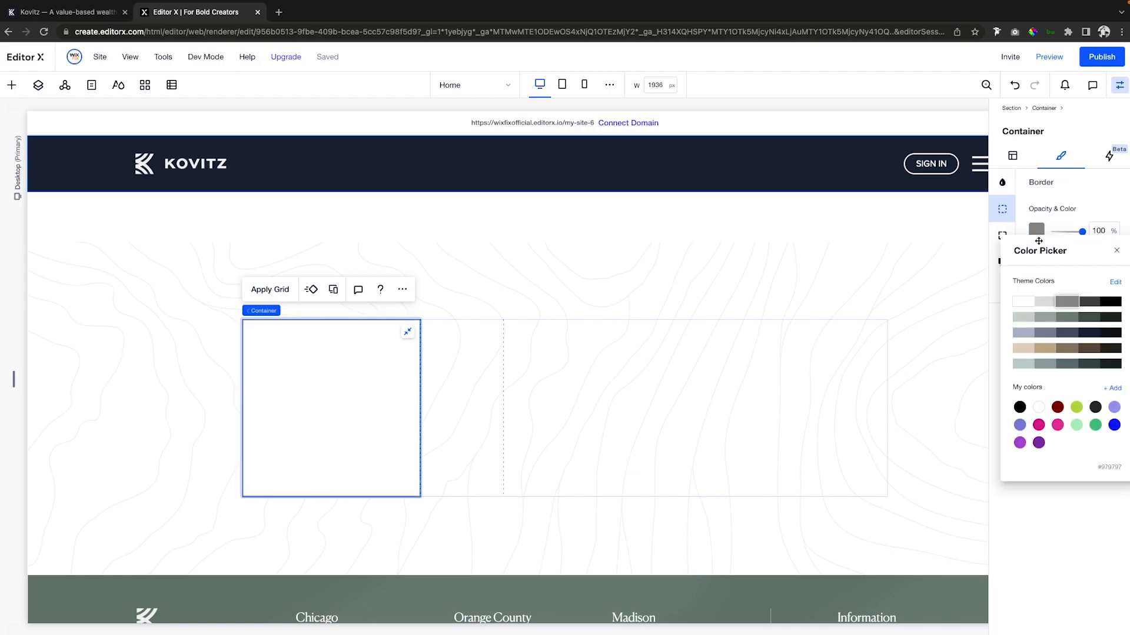
{"action": "left_click", "coordinate": [1049, 318]}
{"action": "left_click", "coordinate": [794, 257]}
{"action": "left_click", "coordinate": [699, 295]}
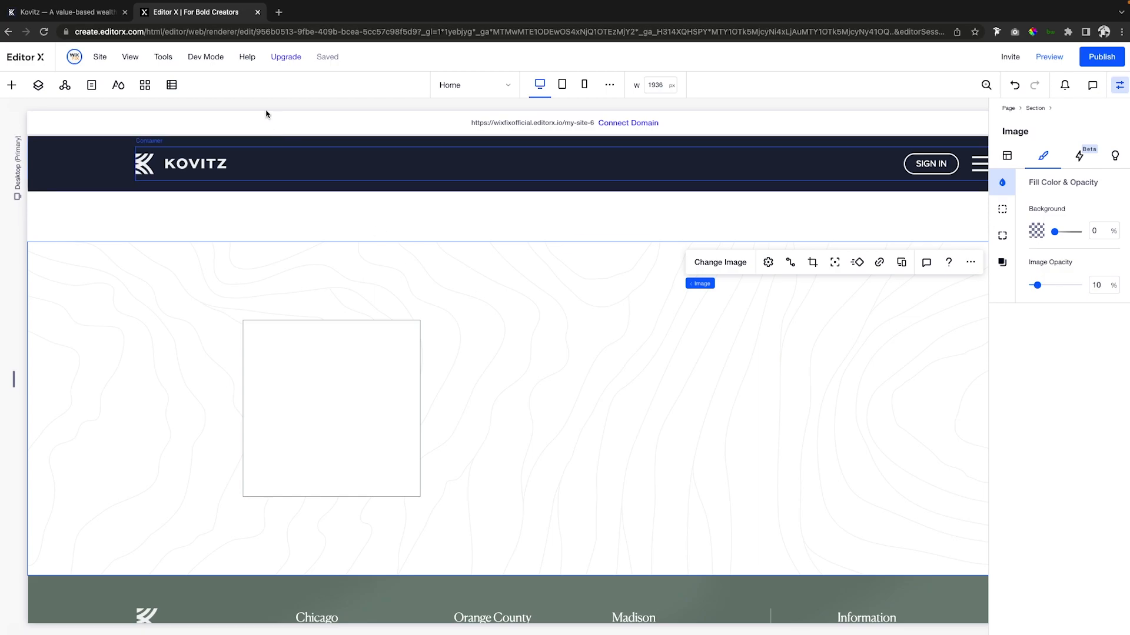
Step: Add a title reading "About us" to the white card and centre it within the card
{"action": "left_click", "coordinate": [98, 12]}
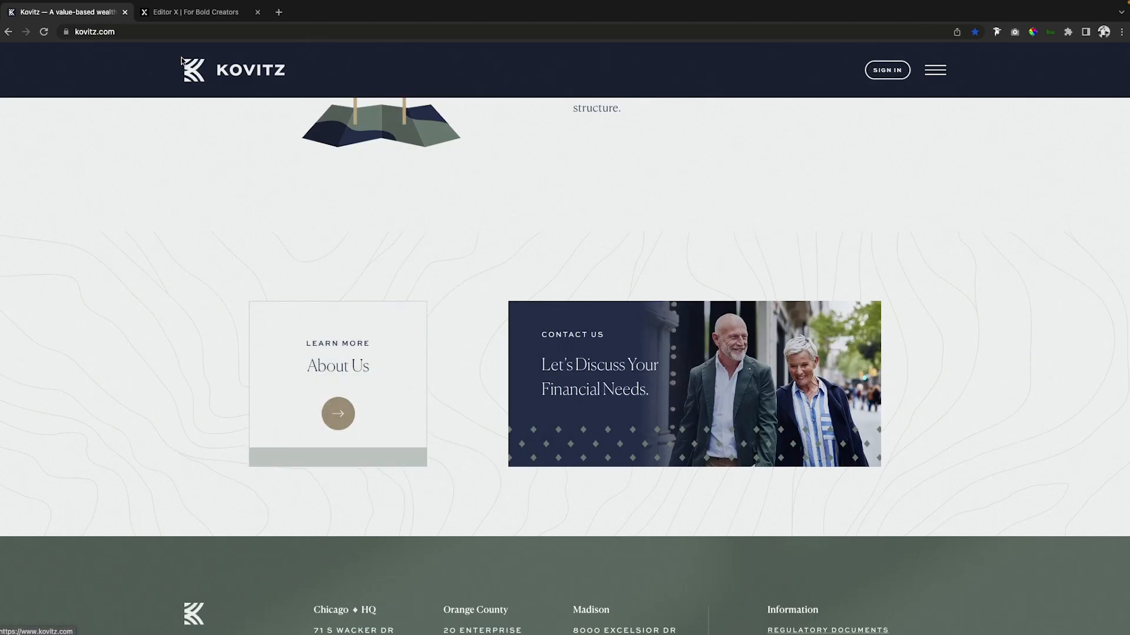
{"action": "left_click", "coordinate": [162, 14]}
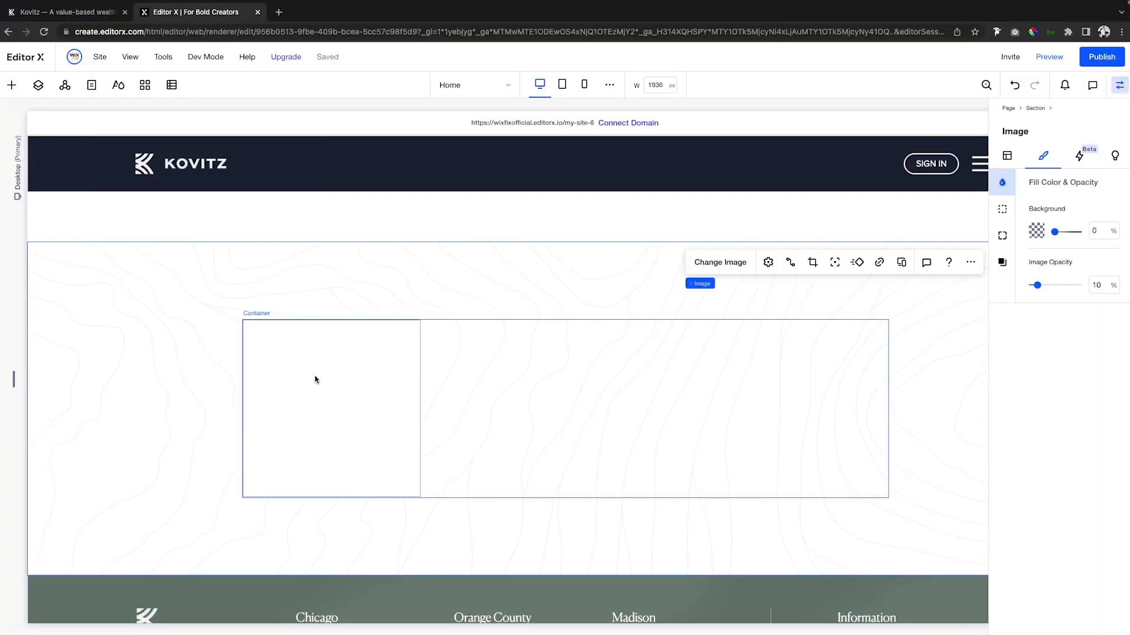
{"action": "left_click", "coordinate": [298, 364]}
{"action": "left_click", "coordinate": [11, 85]}
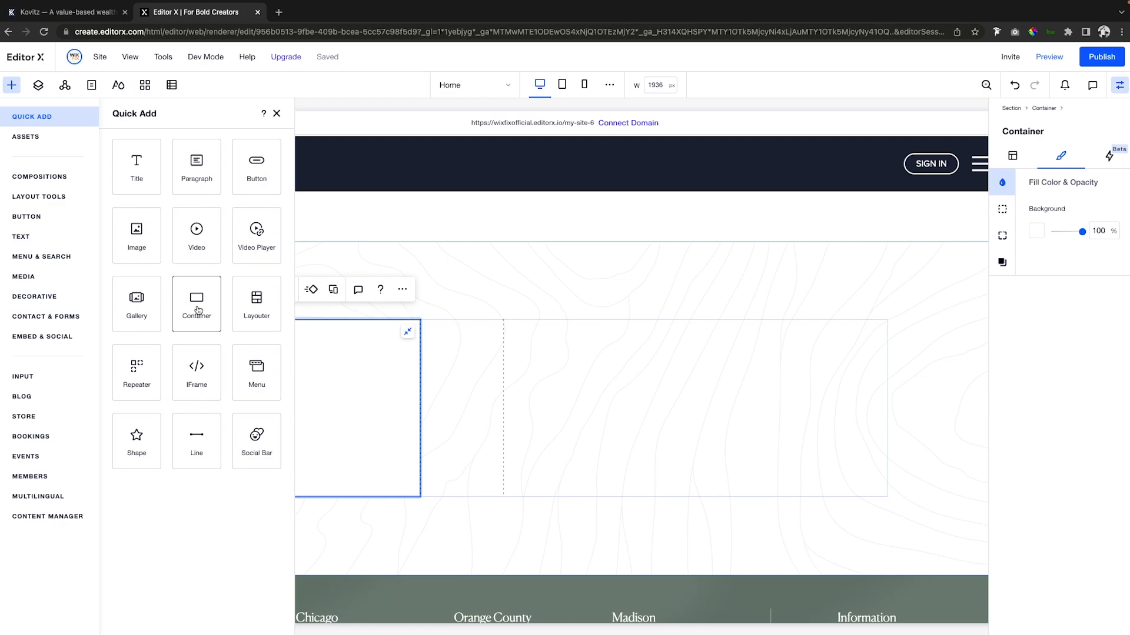
{"action": "left_click_drag", "start_coordinate": [140, 172], "coordinate": [315, 359]}
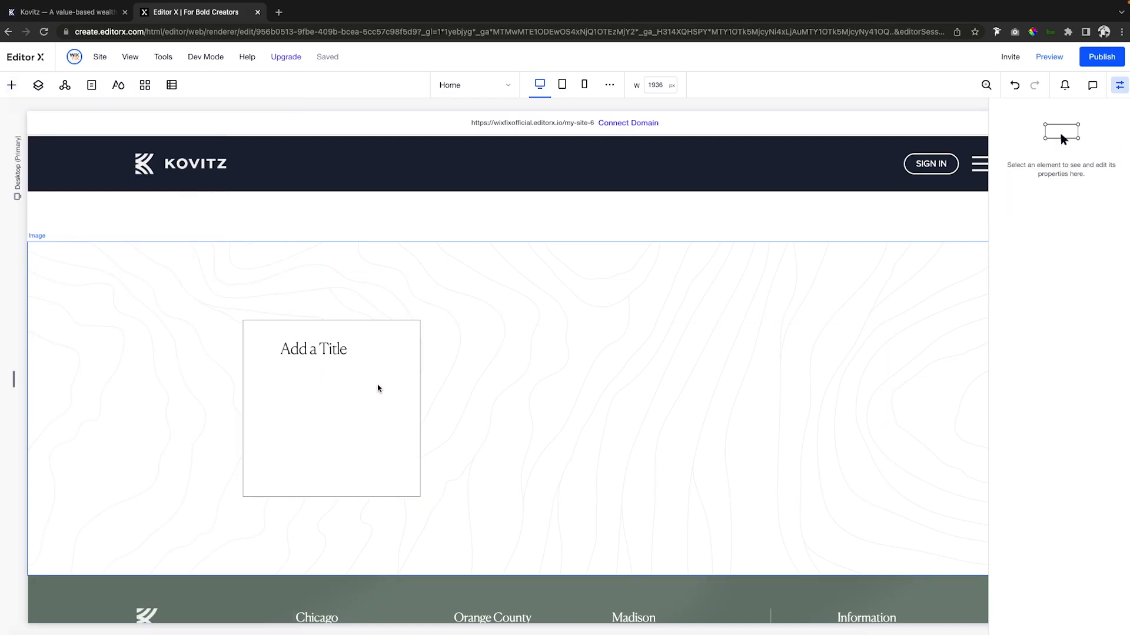
{"action": "double_click", "coordinate": [313, 350]}
{"action": "type", "text": "About us"}
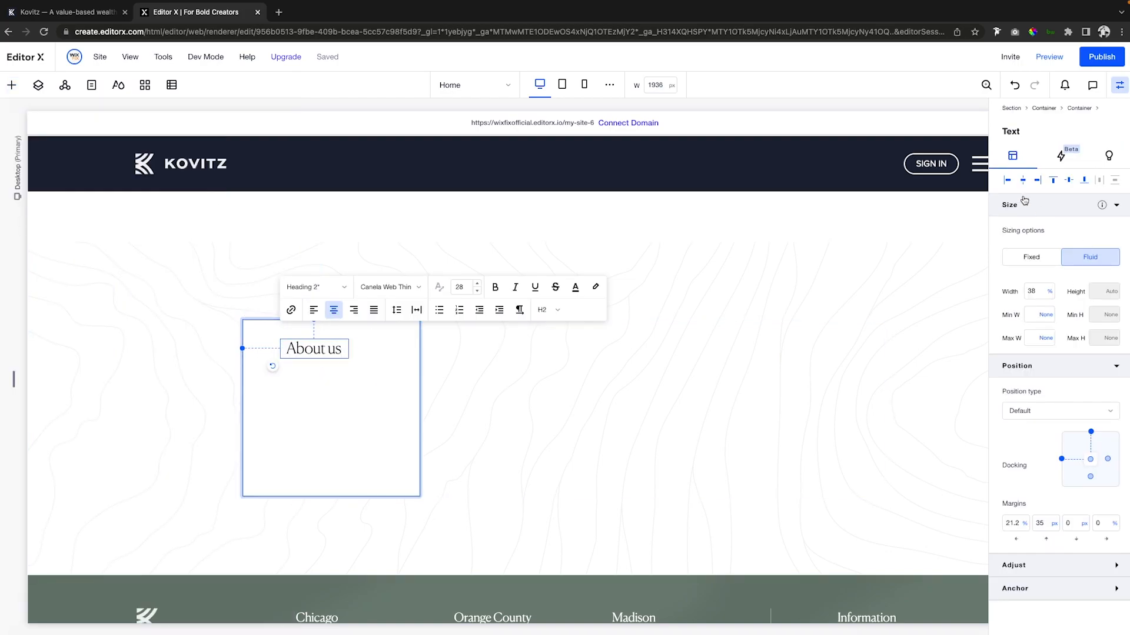
{"action": "left_click", "coordinate": [334, 310]}
Step: Add a paragraph reading "LEARN MORE" near the card's lower edge, centre its text and adjust its text colour
{"action": "left_click", "coordinate": [11, 85]}
{"action": "left_click_drag", "start_coordinate": [208, 171], "coordinate": [330, 458]}
{"action": "double_click", "coordinate": [332, 483]}
{"action": "type", "text": "LEARN MORE"}
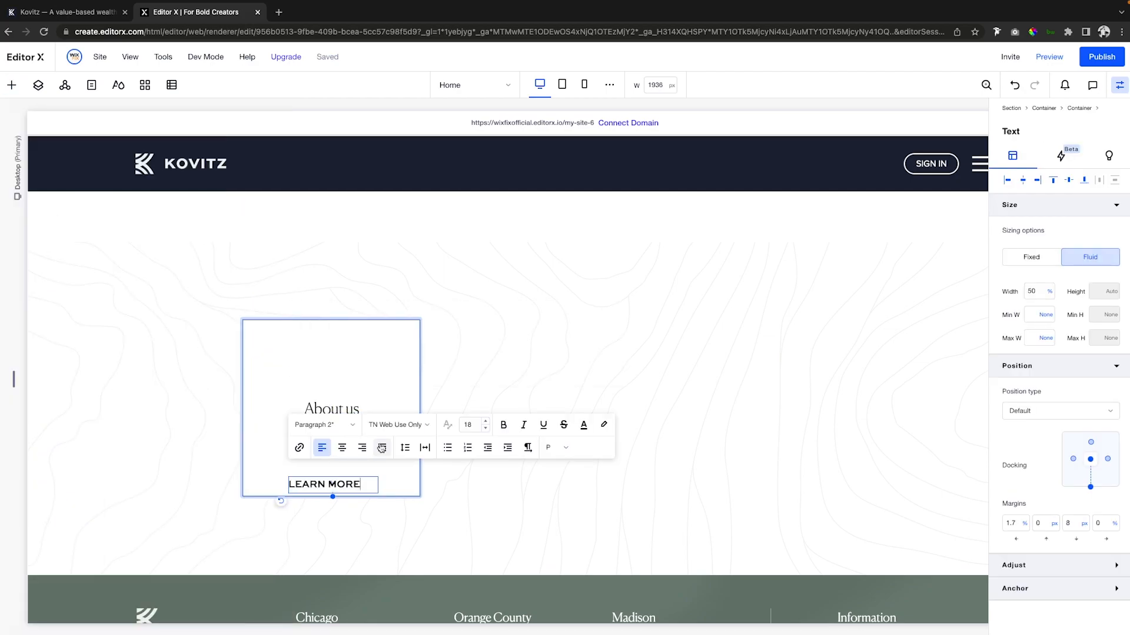
{"action": "key", "text": "ctrl+a"}
{"action": "left_click", "coordinate": [342, 448]}
{"action": "left_click", "coordinate": [583, 424]}
{"action": "left_click", "coordinate": [641, 406]}
{"action": "left_click", "coordinate": [532, 374]}
Step: Compare the title with the original site and correct its wording to "About Us"
{"action": "left_click", "coordinate": [78, 12]}
{"action": "left_click", "coordinate": [180, 14]}
{"action": "double_click", "coordinate": [351, 411]}
{"action": "type", "text": "Us"}
{"action": "left_click", "coordinate": [391, 424]}
Step: Move the LEARN MORE text above the title, then widen the About Us text box and centre it horizontally
{"action": "left_click_drag", "start_coordinate": [329, 487], "coordinate": [327, 363]}
{"action": "left_click", "coordinate": [342, 410]}
{"action": "left_click_drag", "start_coordinate": [369, 408], "coordinate": [412, 410]}
{"action": "left_click", "coordinate": [1023, 180]}
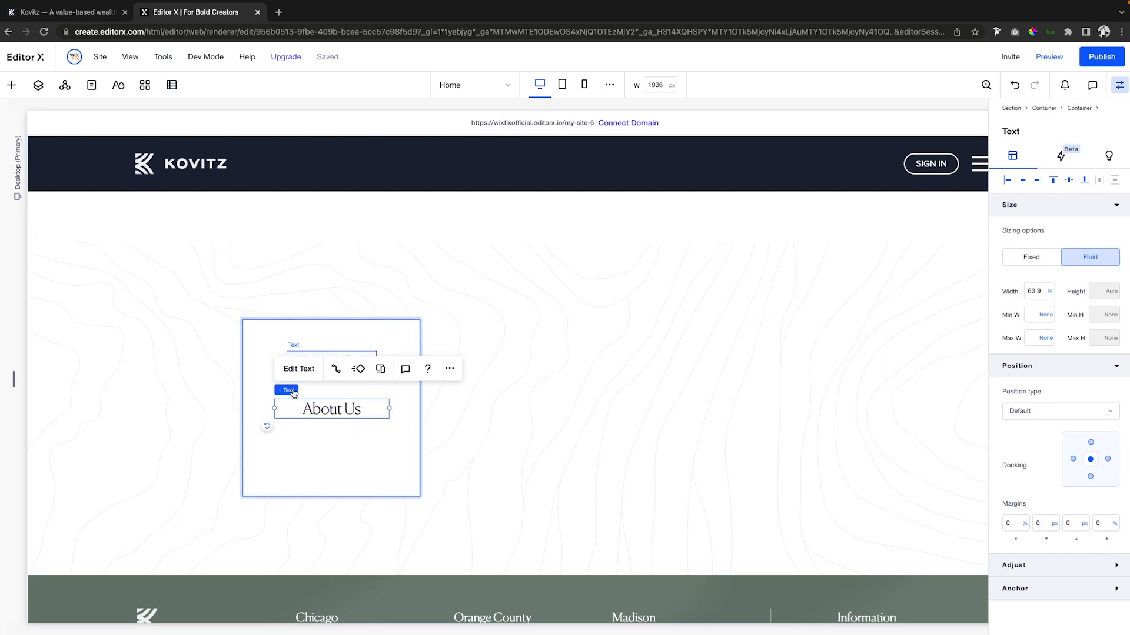
Step: Enlarge the About Us title's font and move the title up beneath LEARN MORE, matching the original card
{"action": "left_click", "coordinate": [299, 369]}
{"action": "left_click", "coordinate": [459, 347]}
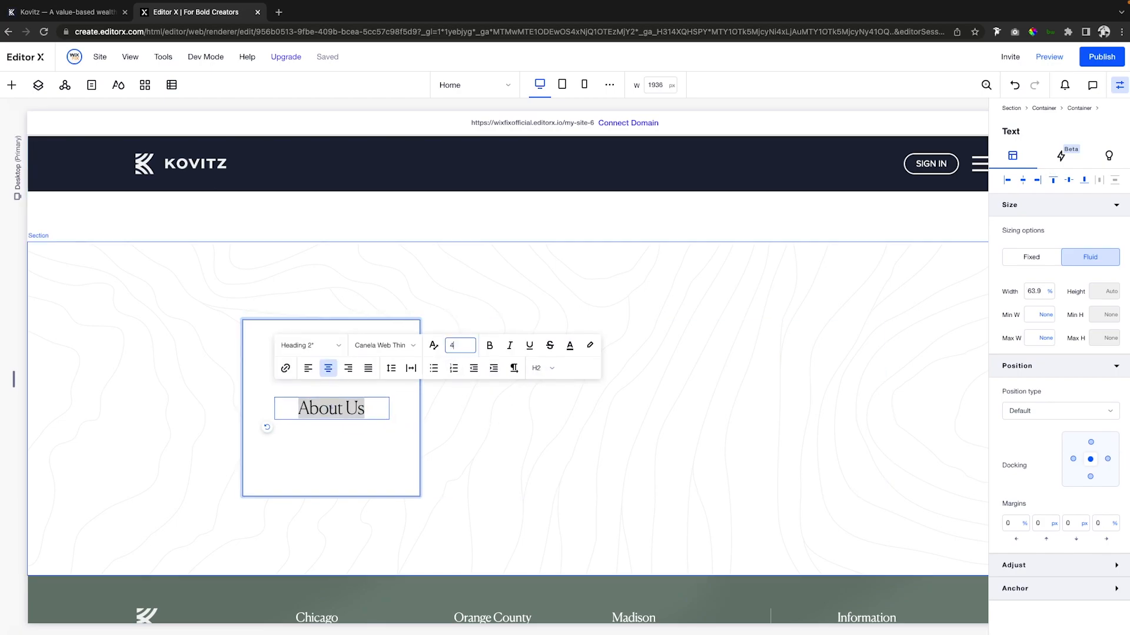
{"action": "left_click", "coordinate": [378, 409]}
{"action": "left_click", "coordinate": [353, 409]}
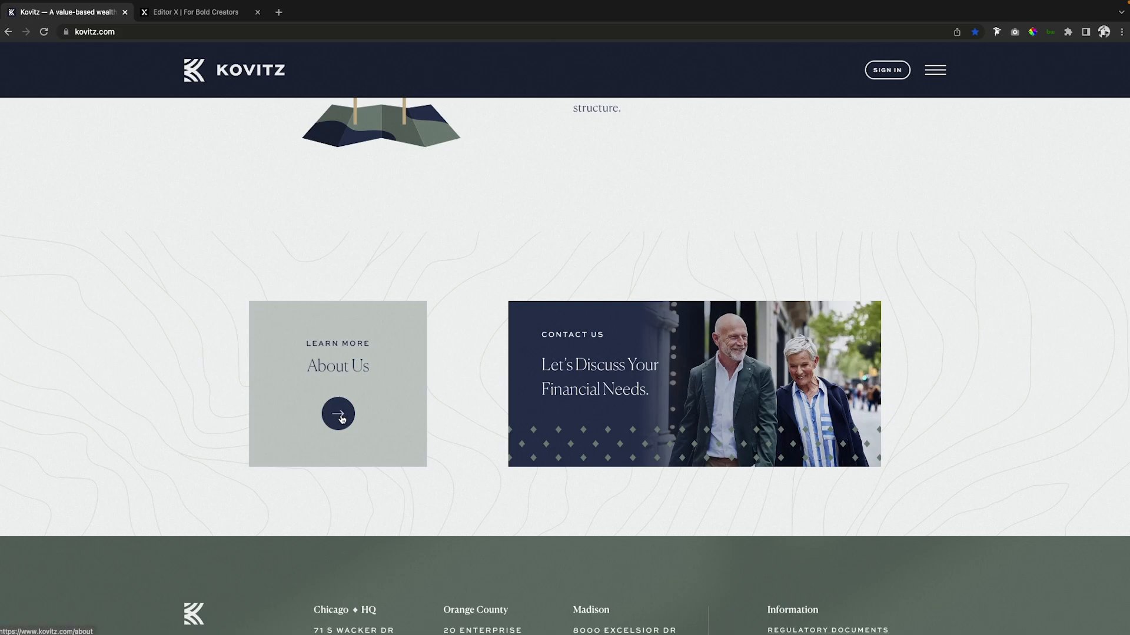
Step: Add a circle from the basic shapes below the About Us title and fill it with the tan theme colour
{"action": "left_click", "coordinate": [167, 15]}
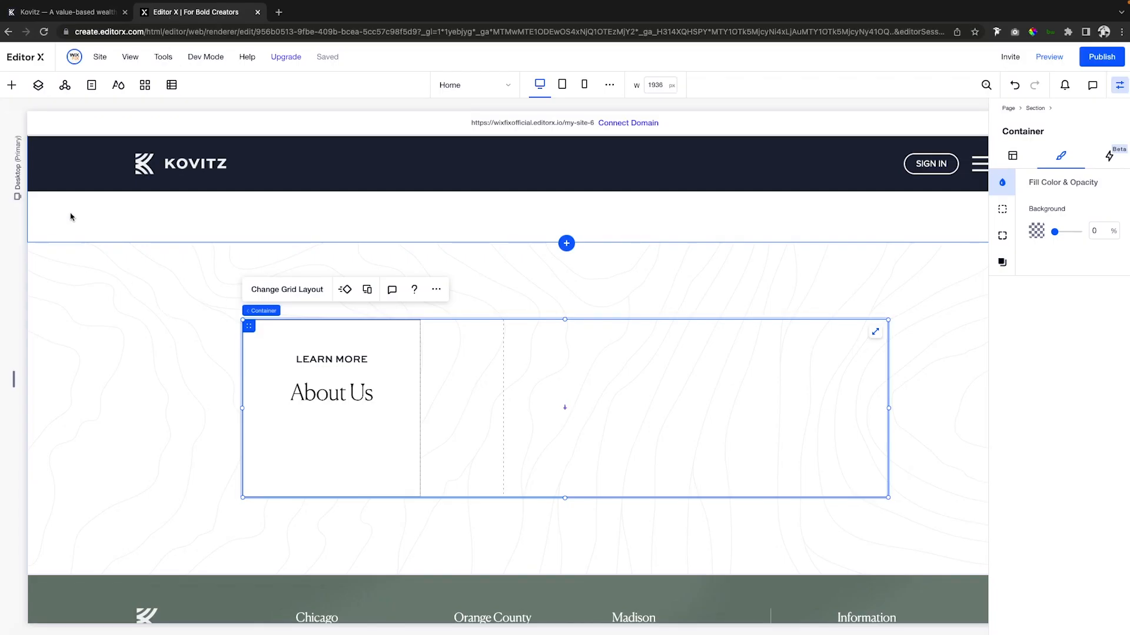
{"action": "left_click", "coordinate": [11, 85]}
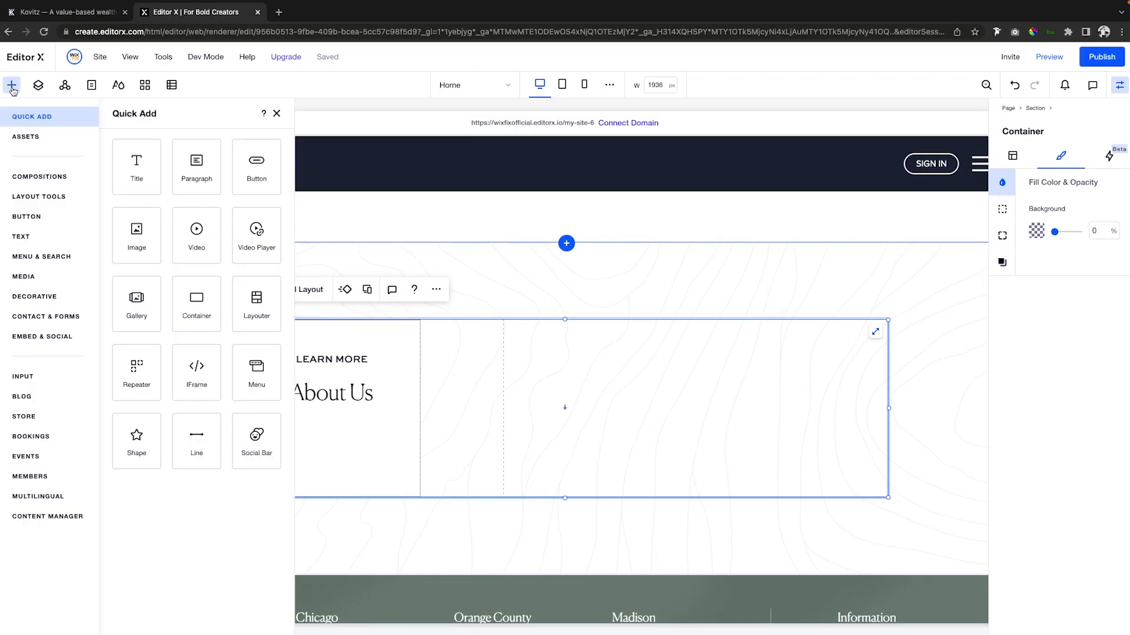
{"action": "left_click", "coordinate": [35, 297]}
{"action": "scroll", "coordinate": [247, 369], "scroll_direction": "up", "scroll_amount": 8}
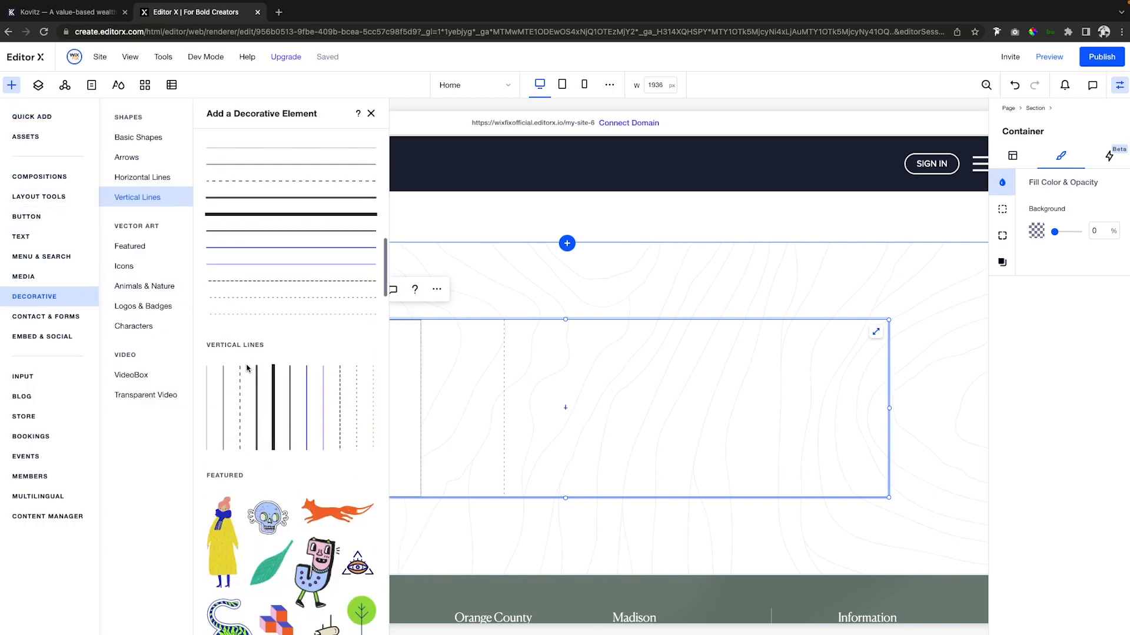
{"action": "scroll", "coordinate": [247, 369], "scroll_direction": "up", "scroll_amount": 5}
{"action": "left_click_drag", "start_coordinate": [246, 242], "coordinate": [367, 468]}
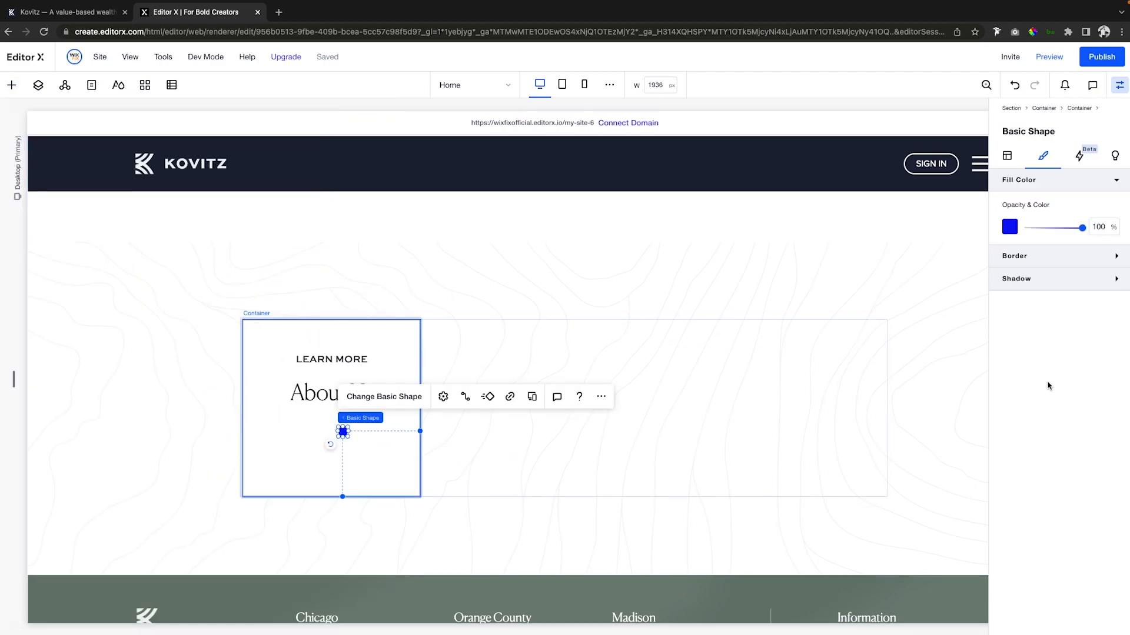
{"action": "left_click", "coordinate": [1010, 229]}
{"action": "left_click", "coordinate": [701, 473]}
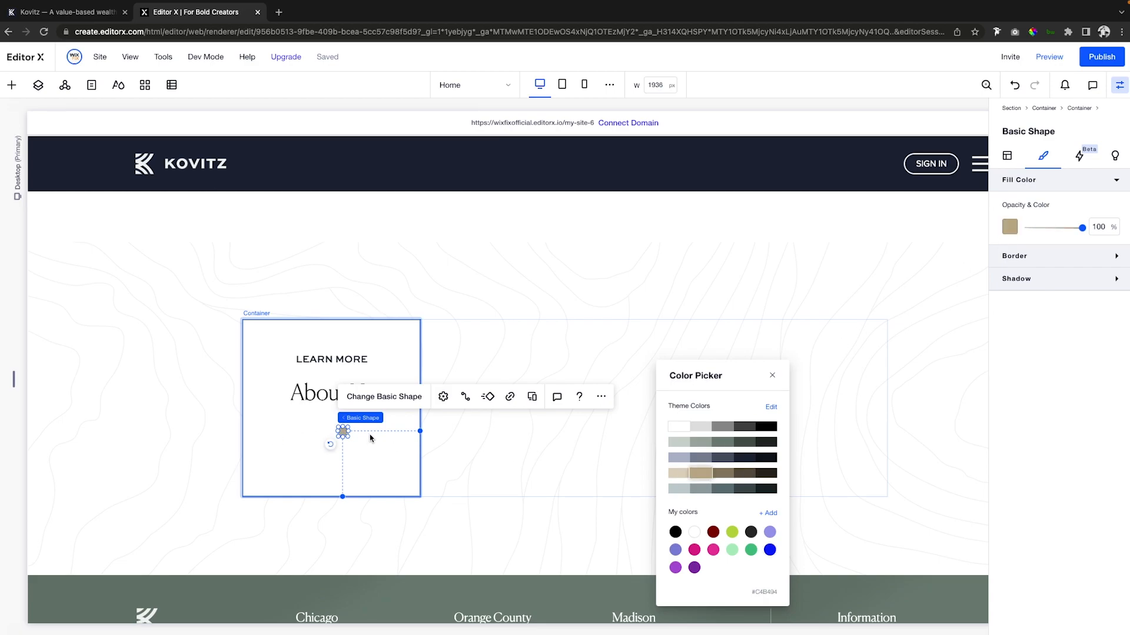
Step: Enlarge the circle, give it a fixed size of 65 x 65 px and centre it horizontally in the card
{"action": "left_click", "coordinate": [346, 436]}
{"action": "left_click_drag", "start_coordinate": [349, 440], "coordinate": [374, 465]}
{"action": "left_click", "coordinate": [1007, 159]}
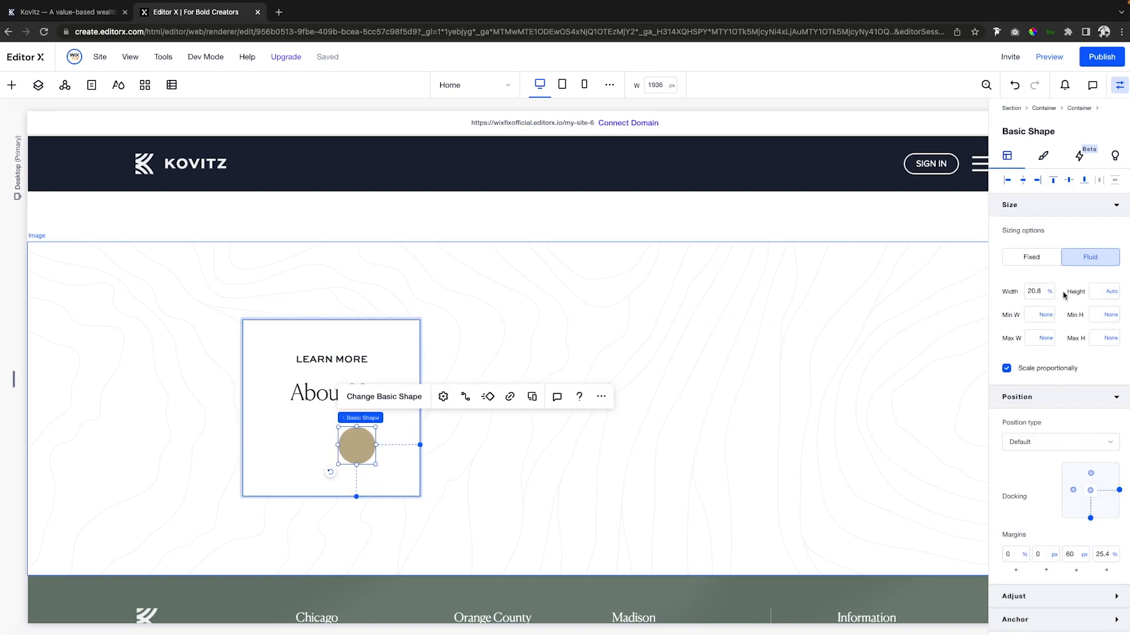
{"action": "left_click", "coordinate": [1031, 257]}
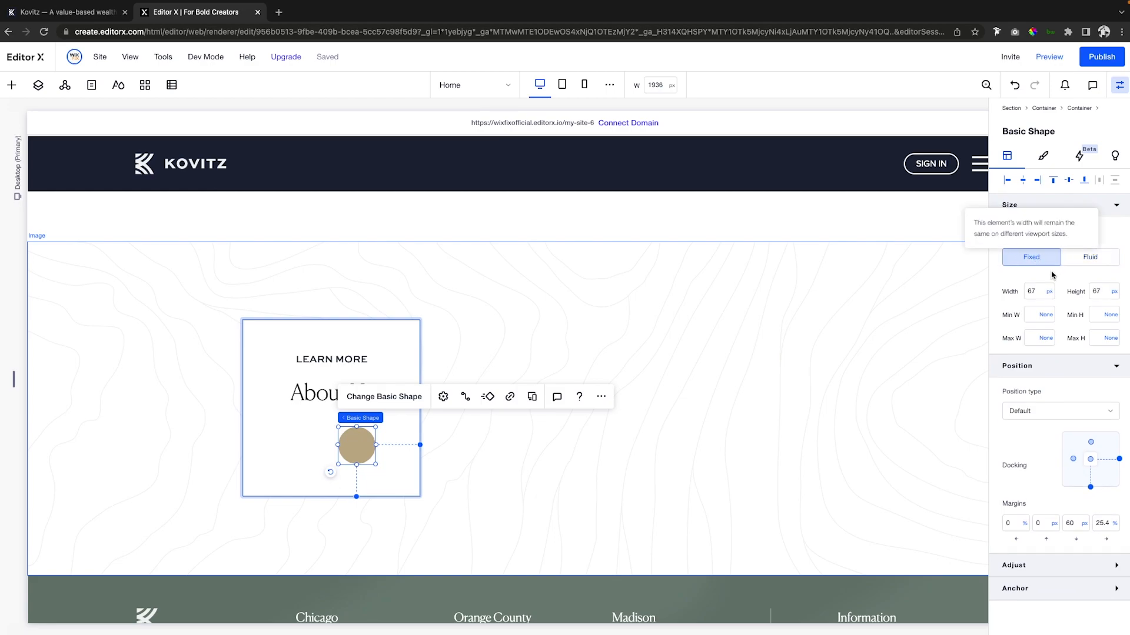
{"action": "left_click", "coordinate": [1039, 291]}
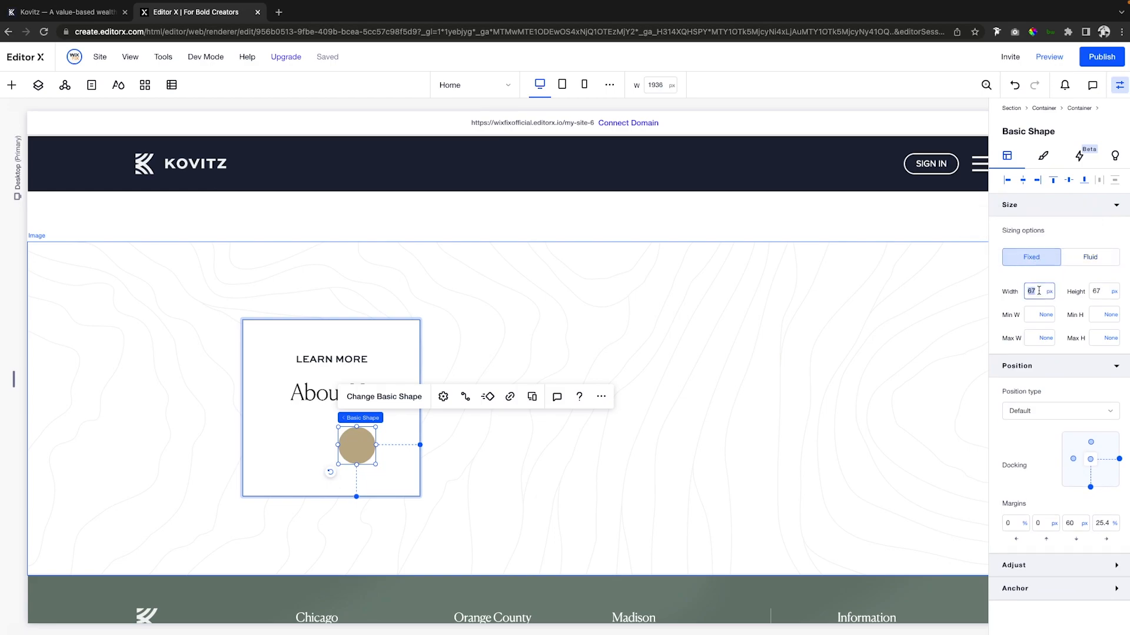
{"action": "type", "text": "65"}
{"action": "key", "text": "Return"}
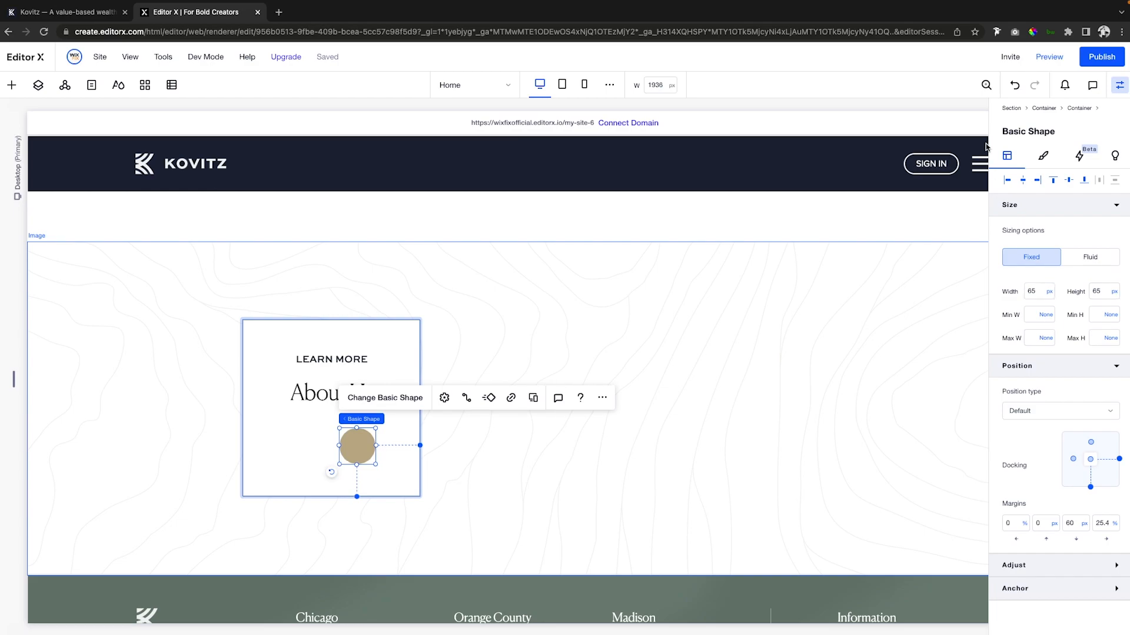
{"action": "left_click", "coordinate": [1025, 181]}
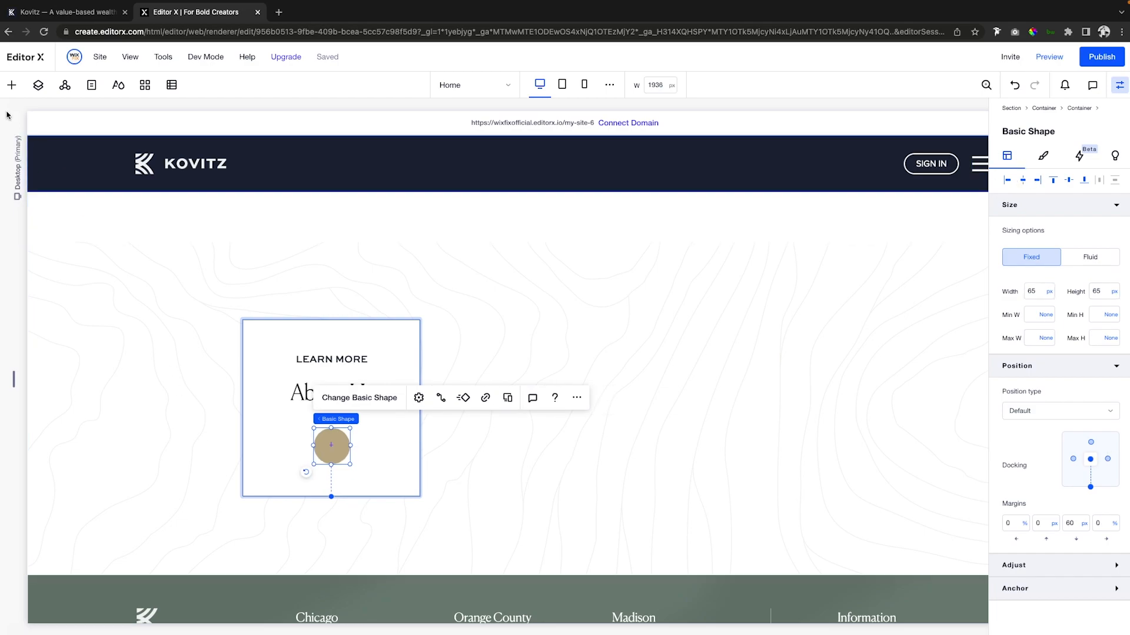
Step: Search the basic shapes for "arrow", add the Arrow Right shape and place it centred on the tan circle
{"action": "left_click", "coordinate": [12, 85]}
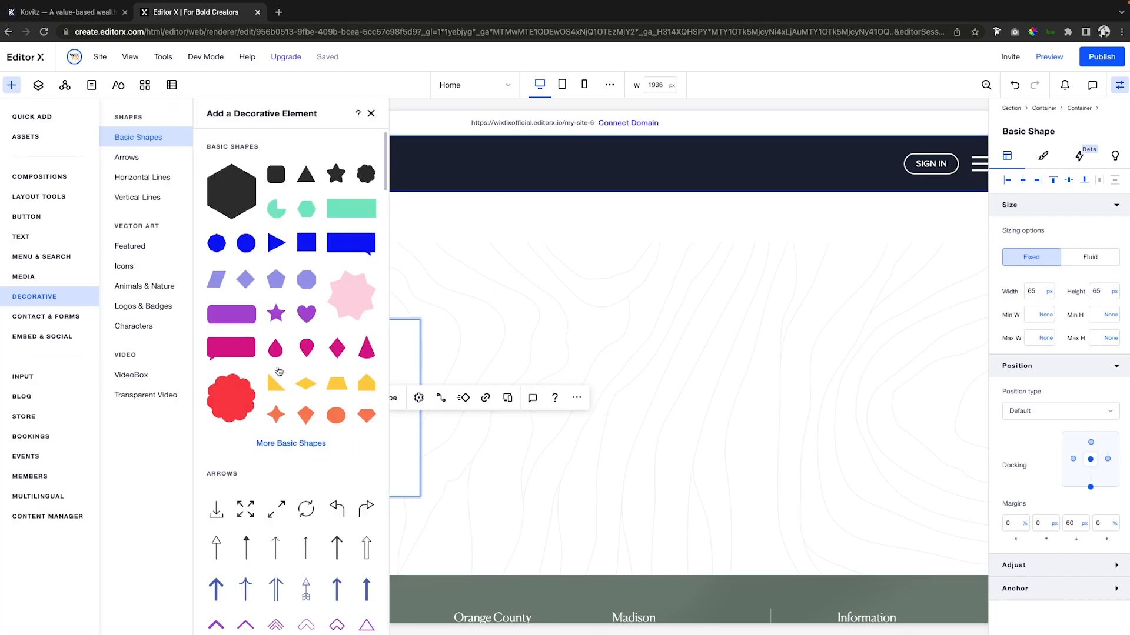
{"action": "left_click", "coordinate": [303, 447]}
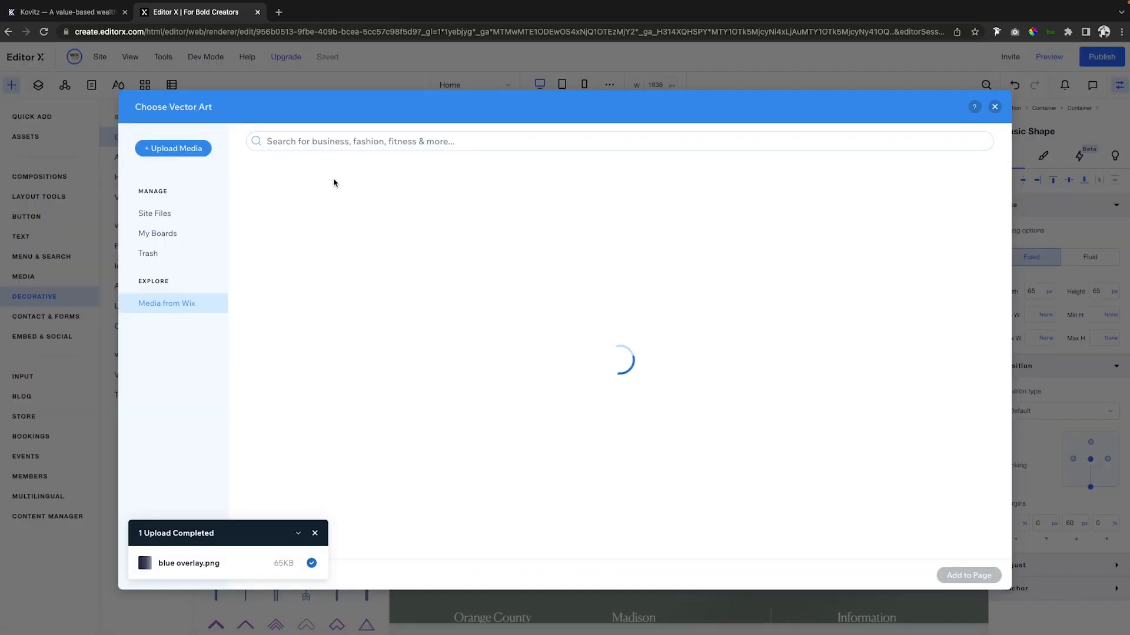
{"action": "type", "text": "arrow"}
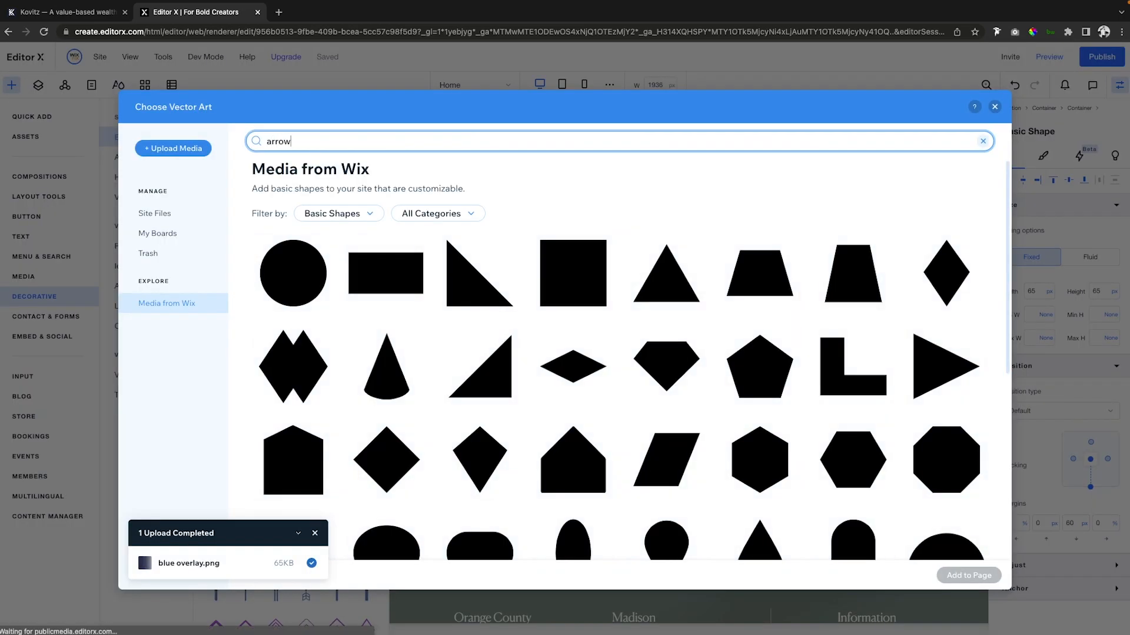
{"action": "key", "text": "Return"}
{"action": "scroll", "coordinate": [647, 353], "scroll_direction": "down", "scroll_amount": 5}
{"action": "left_click", "coordinate": [832, 400]}
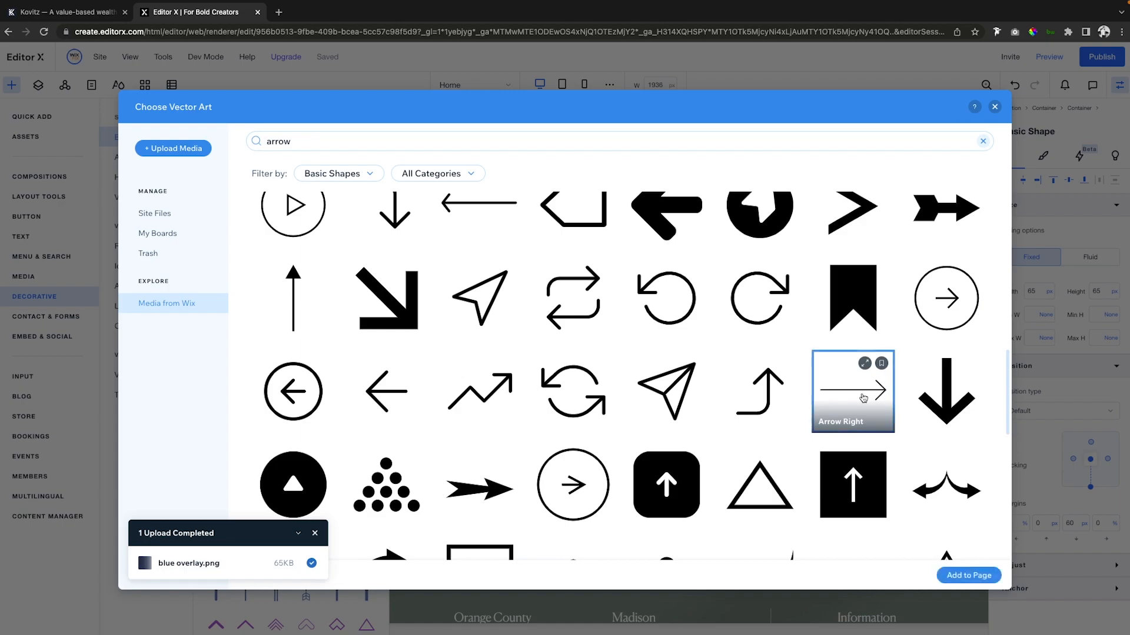
{"action": "double_click", "coordinate": [832, 400]}
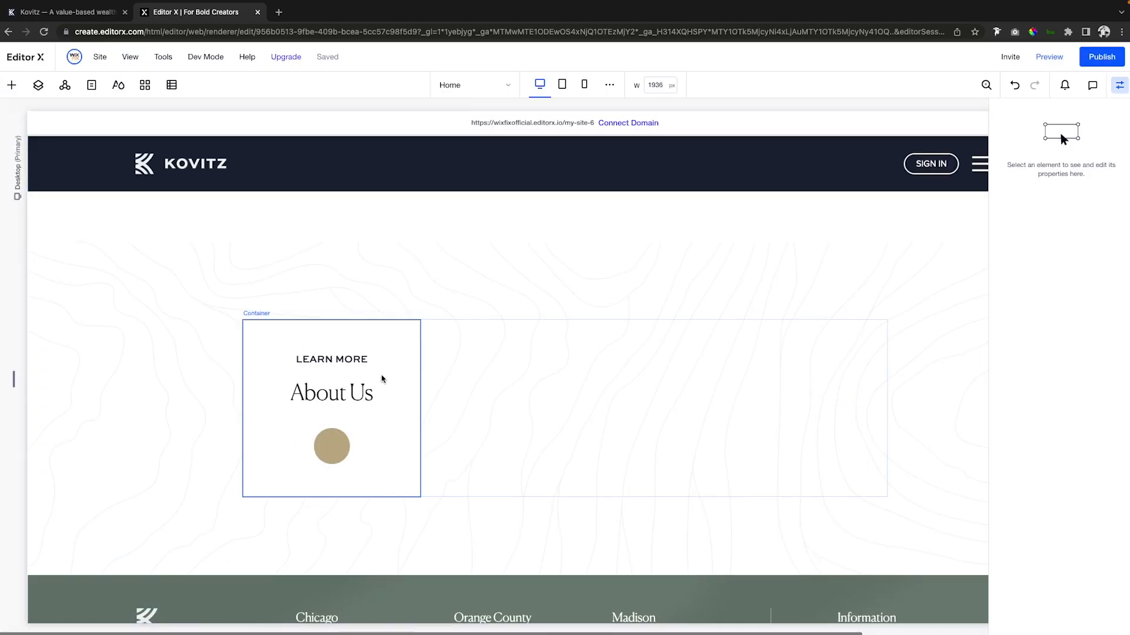
{"action": "left_click_drag", "start_coordinate": [357, 506], "coordinate": [332, 442]}
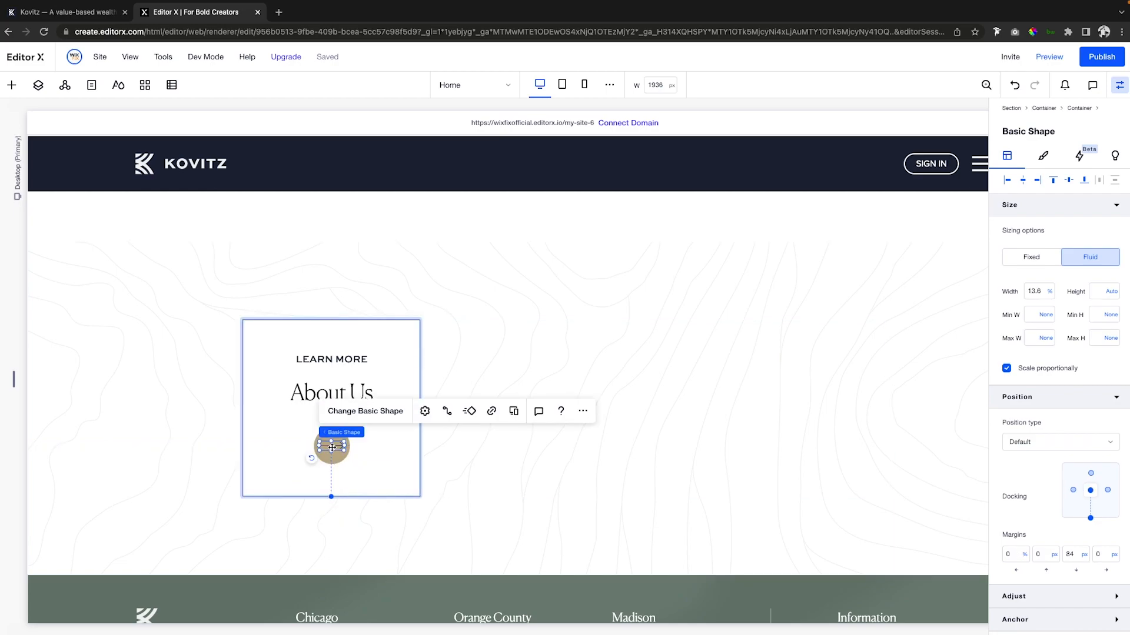
Step: Fill the arrow shape with white, then deselect it
{"action": "left_click", "coordinate": [1043, 155]}
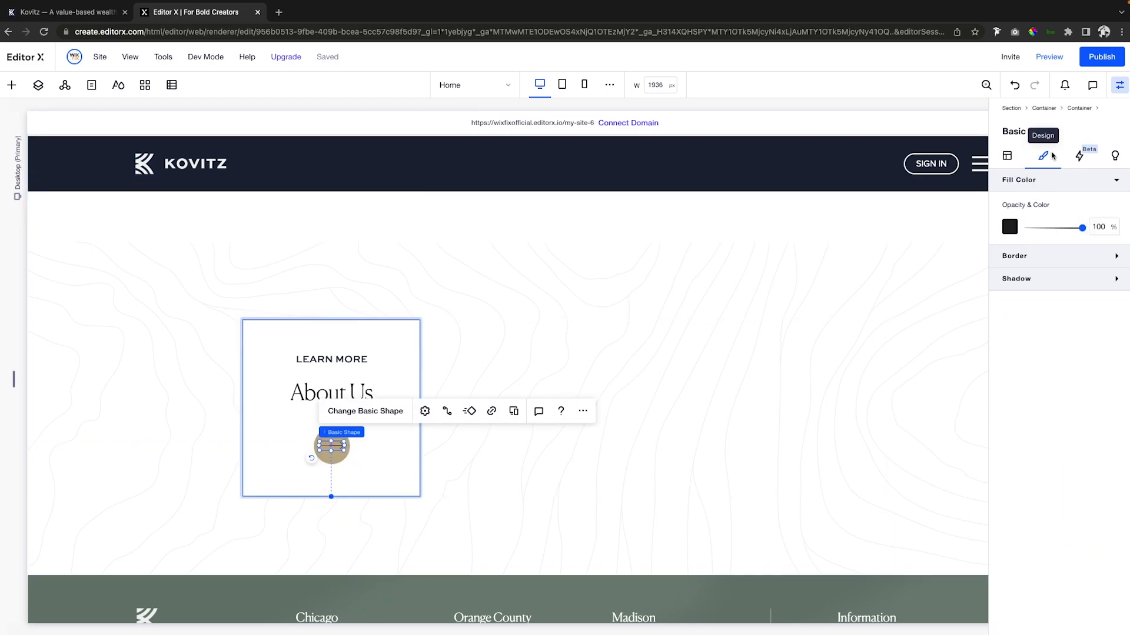
{"action": "left_click", "coordinate": [1010, 226]}
{"action": "left_click", "coordinate": [678, 426]}
{"action": "left_click", "coordinate": [584, 358]}
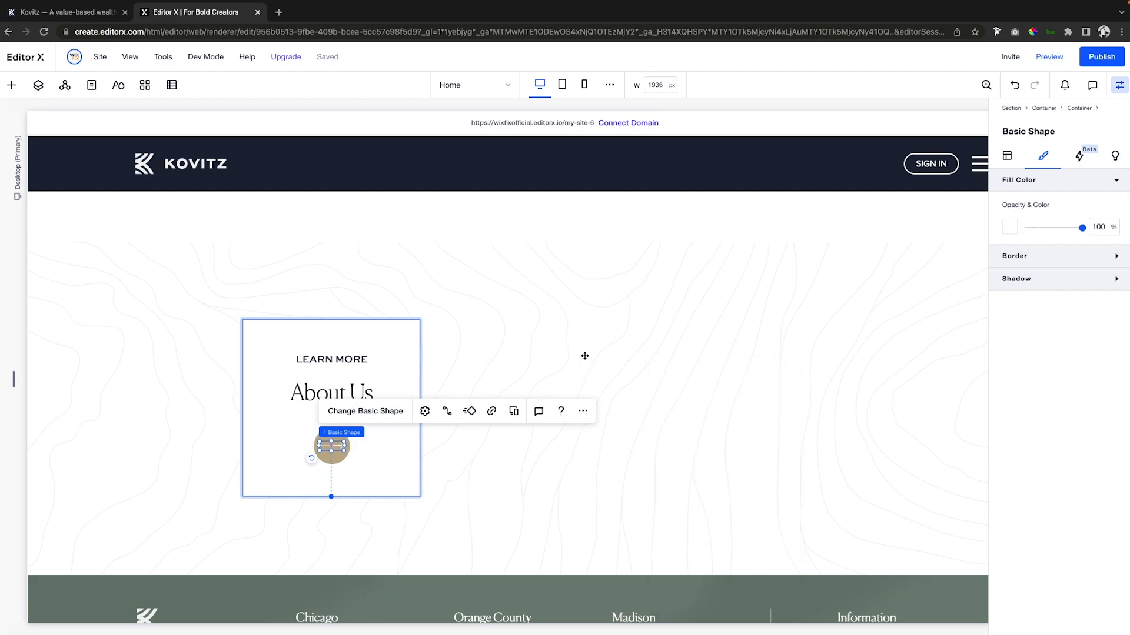
{"action": "left_click", "coordinate": [536, 353]}
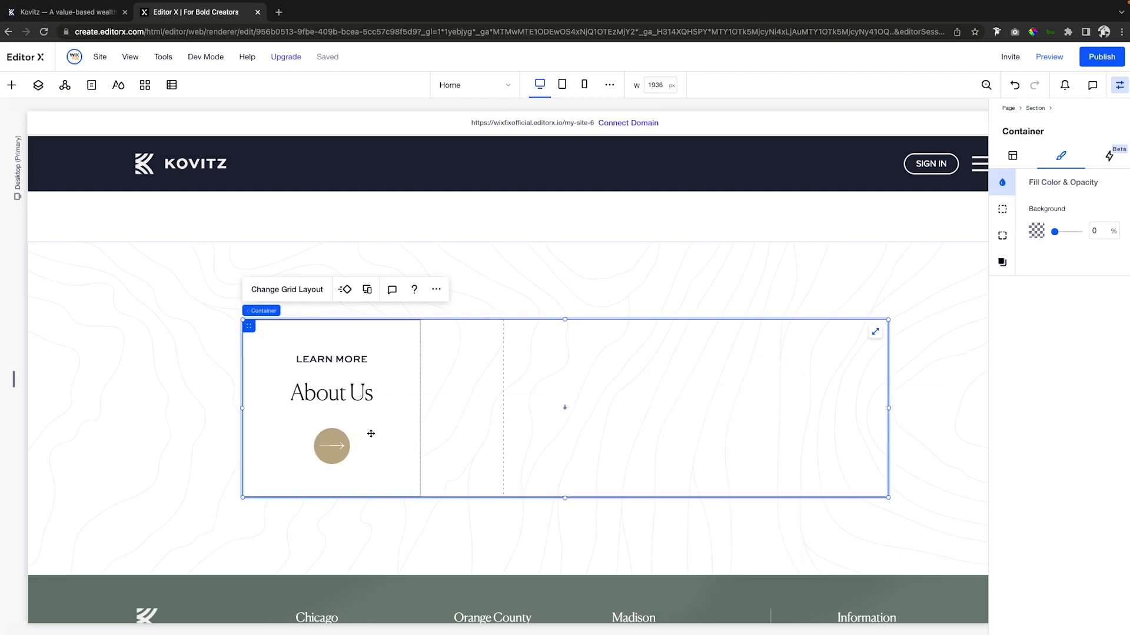
Step: Add a new container from the quick-add elements inside the About Us card
{"action": "left_click", "coordinate": [11, 84]}
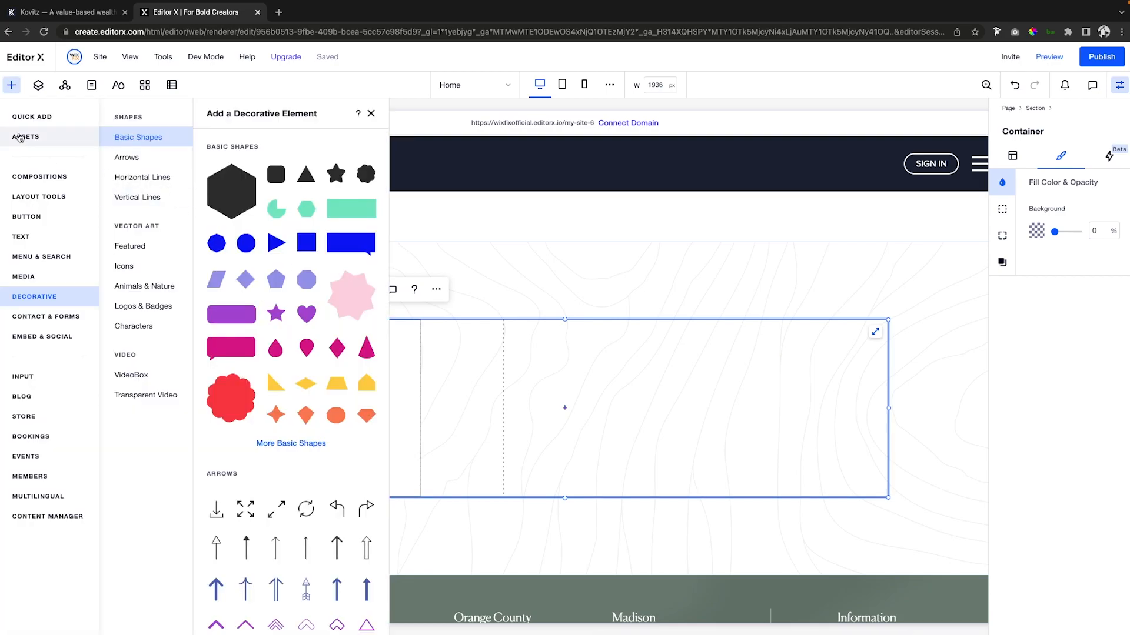
{"action": "left_click", "coordinate": [31, 117]}
{"action": "left_click_drag", "start_coordinate": [202, 282], "coordinate": [325, 401]}
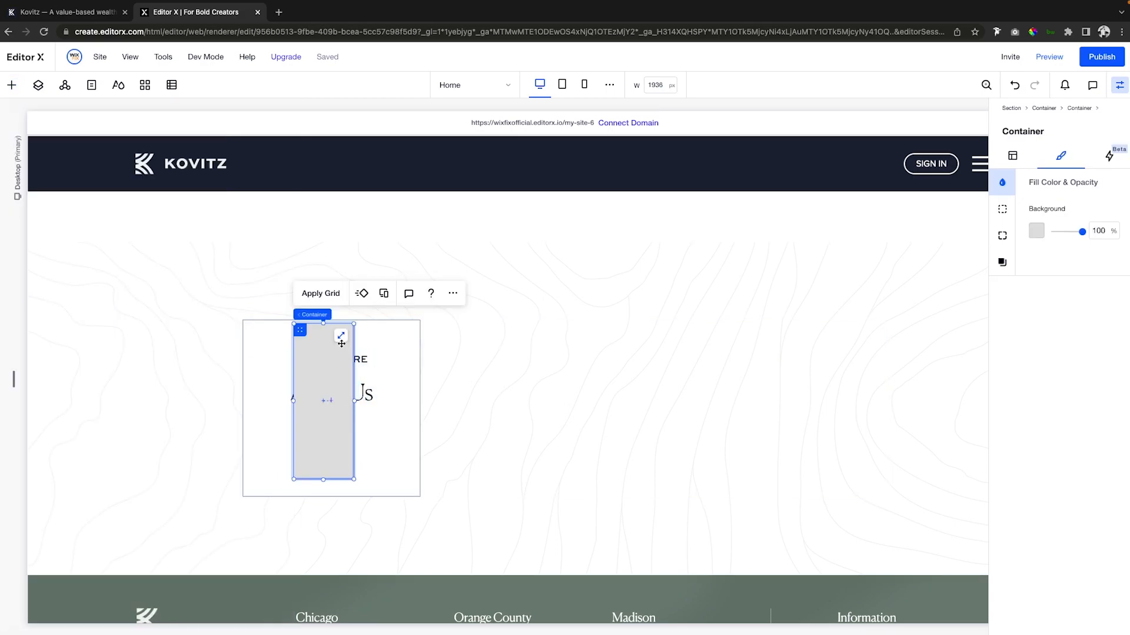
Step: Make the new container 100% wide and 100% high with no minimum height, and align it to the card's edges
{"action": "left_click", "coordinate": [1015, 156]}
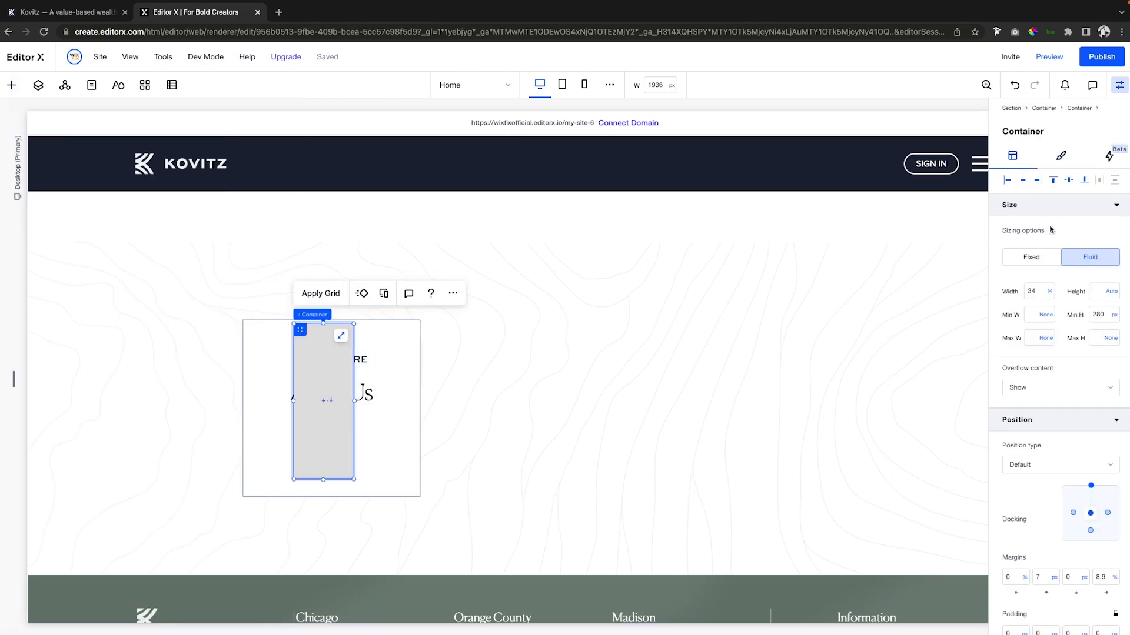
{"action": "left_click", "coordinate": [1043, 292]}
{"action": "key", "text": "Return"}
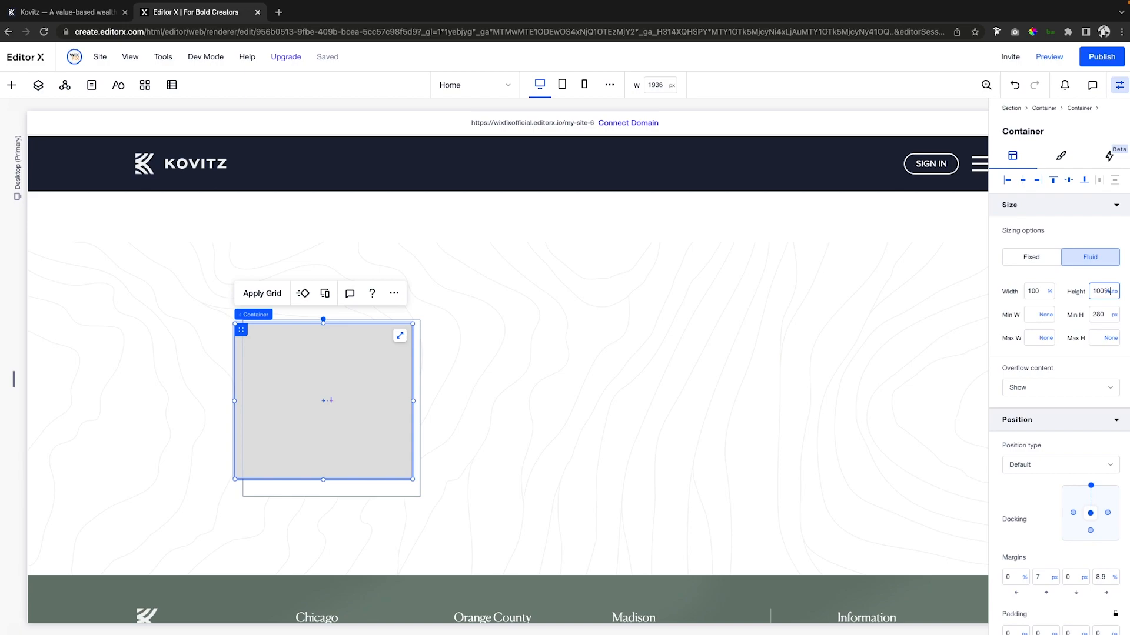
{"action": "left_click", "coordinate": [1114, 315]}
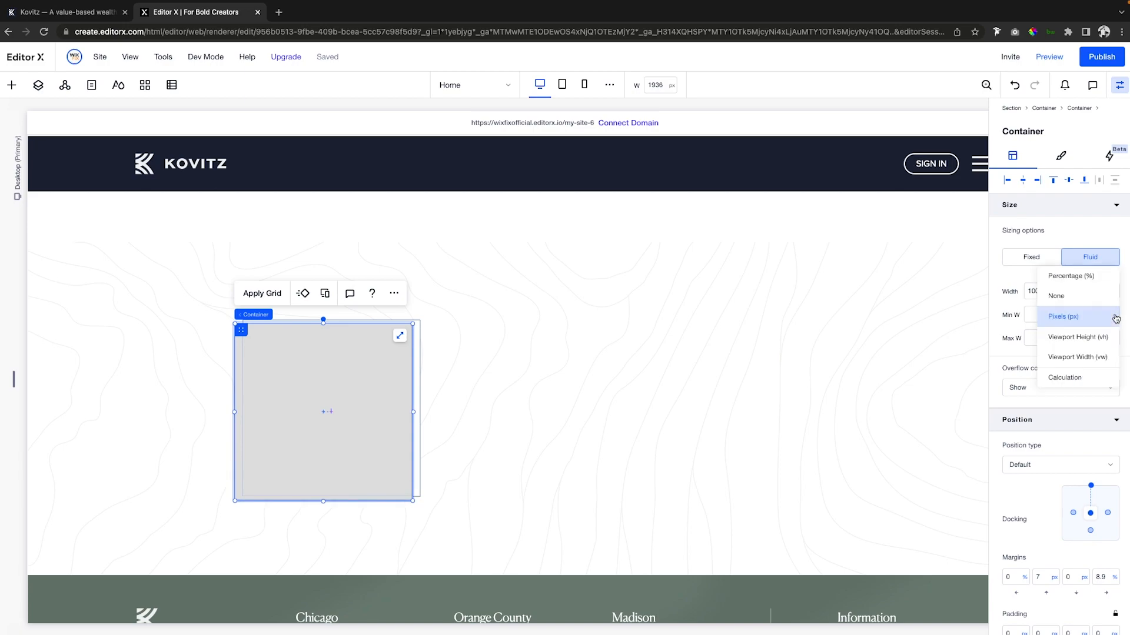
{"action": "left_click", "coordinate": [1081, 301]}
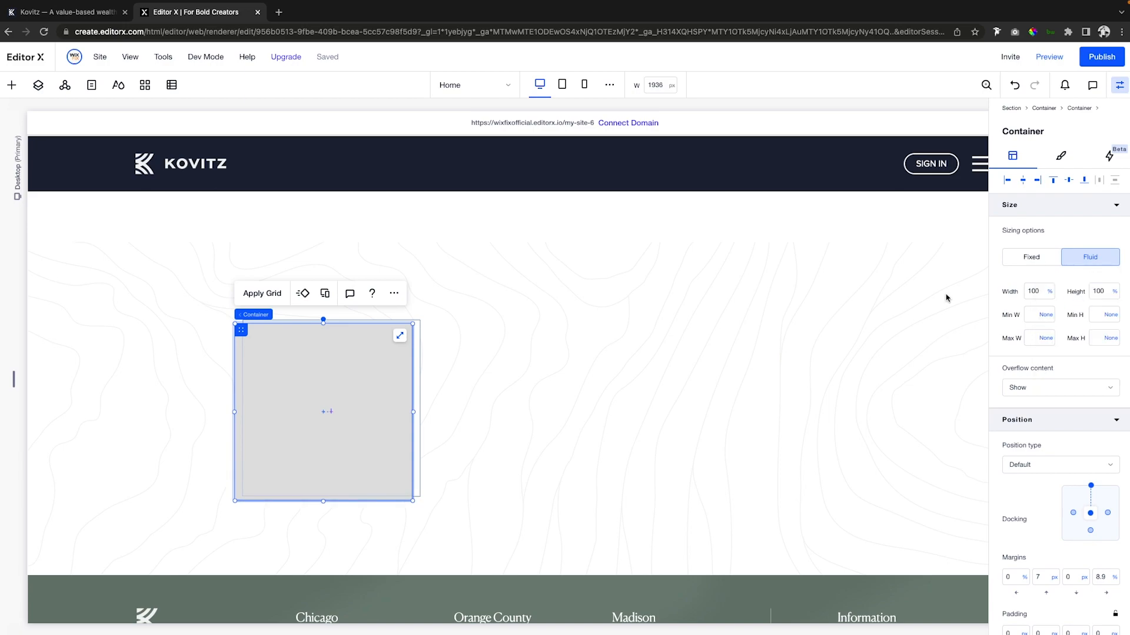
{"action": "left_click", "coordinate": [1039, 179]}
{"action": "left_click", "coordinate": [1069, 181]}
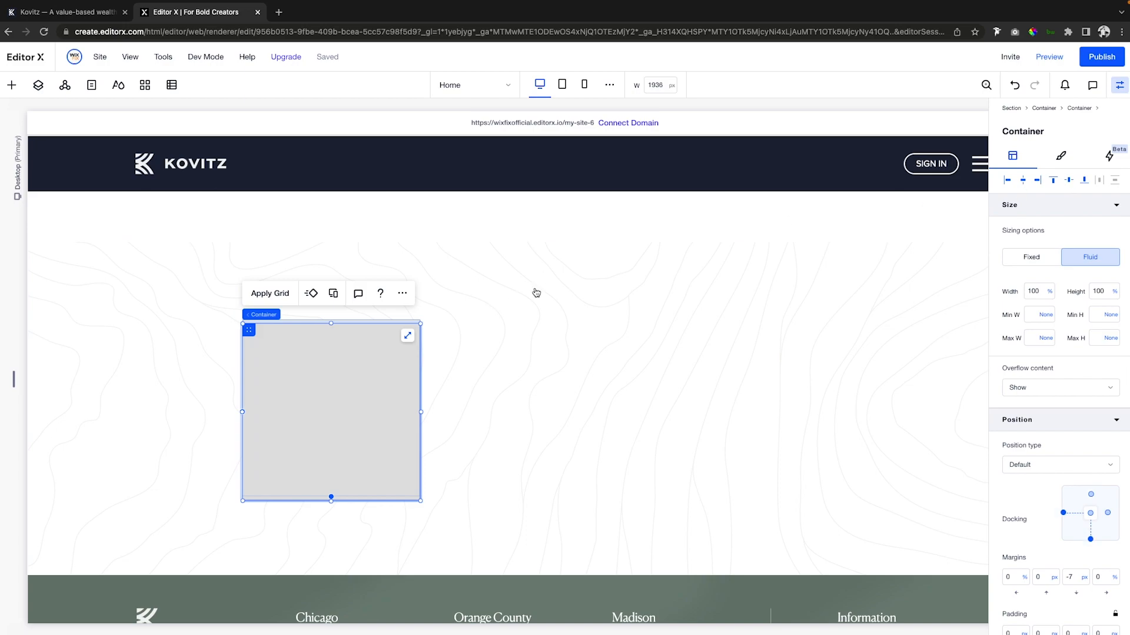
Step: Fill the new container with the slate blue theme colour and move it behind the card's texts and arrow button in the layer order
{"action": "left_click", "coordinate": [1061, 157]}
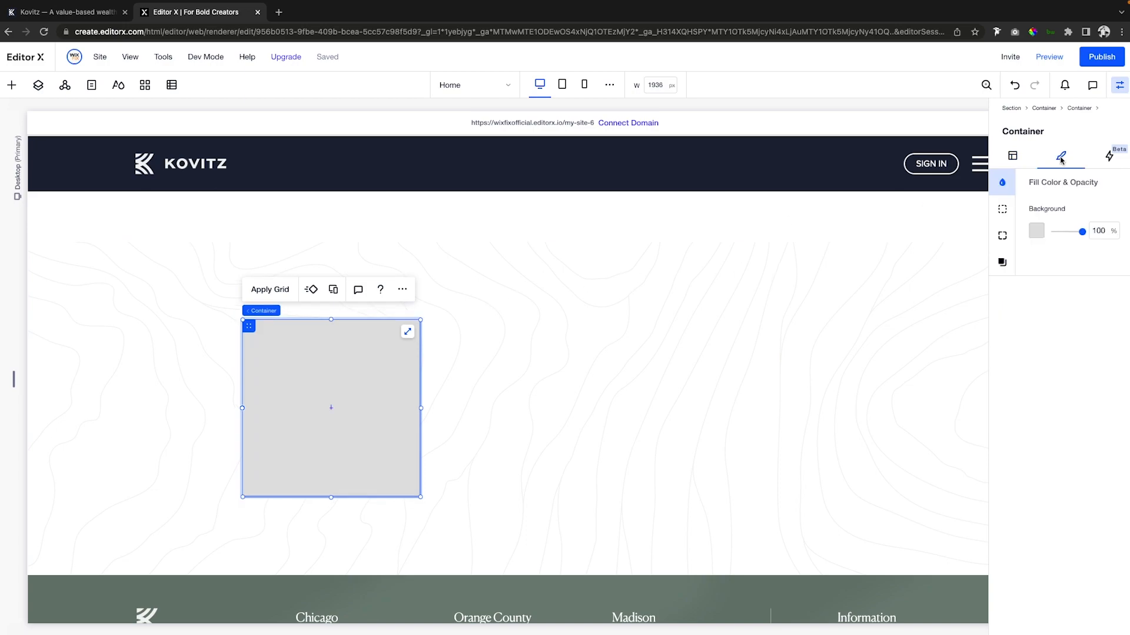
{"action": "left_click", "coordinate": [1036, 231]}
{"action": "left_click", "coordinate": [1067, 329]}
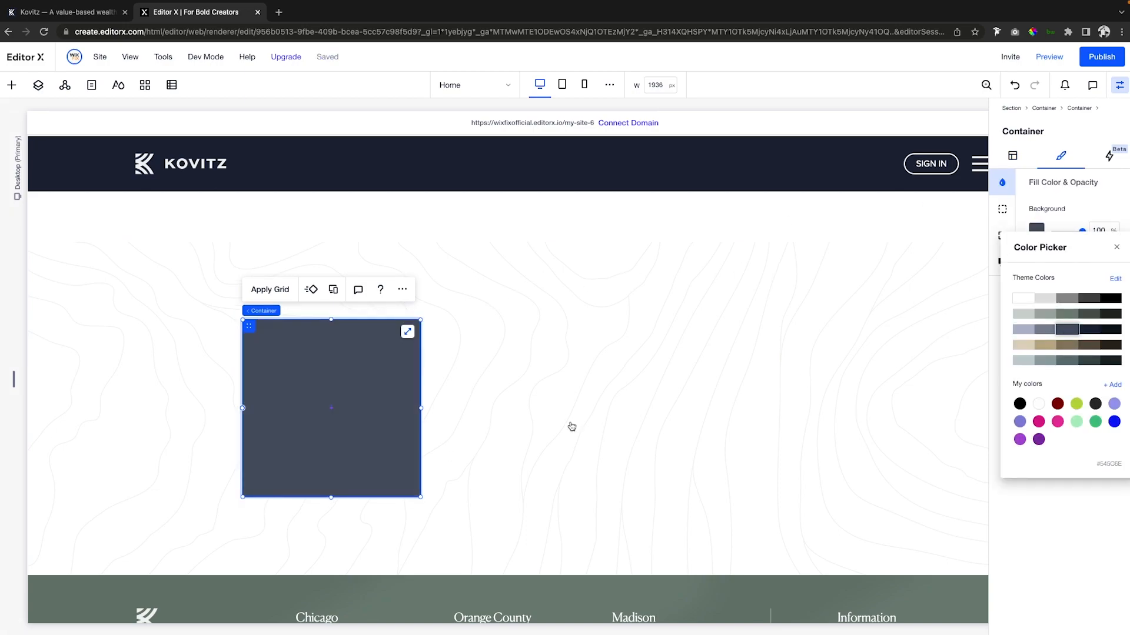
{"action": "left_click", "coordinate": [533, 420]}
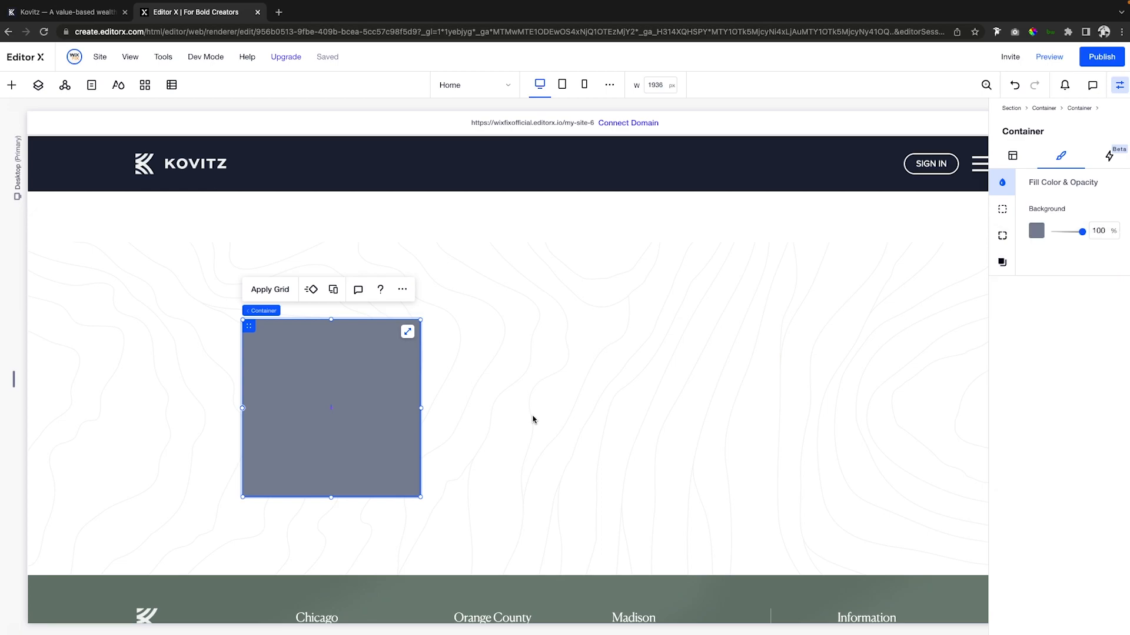
{"action": "left_click", "coordinate": [37, 85]}
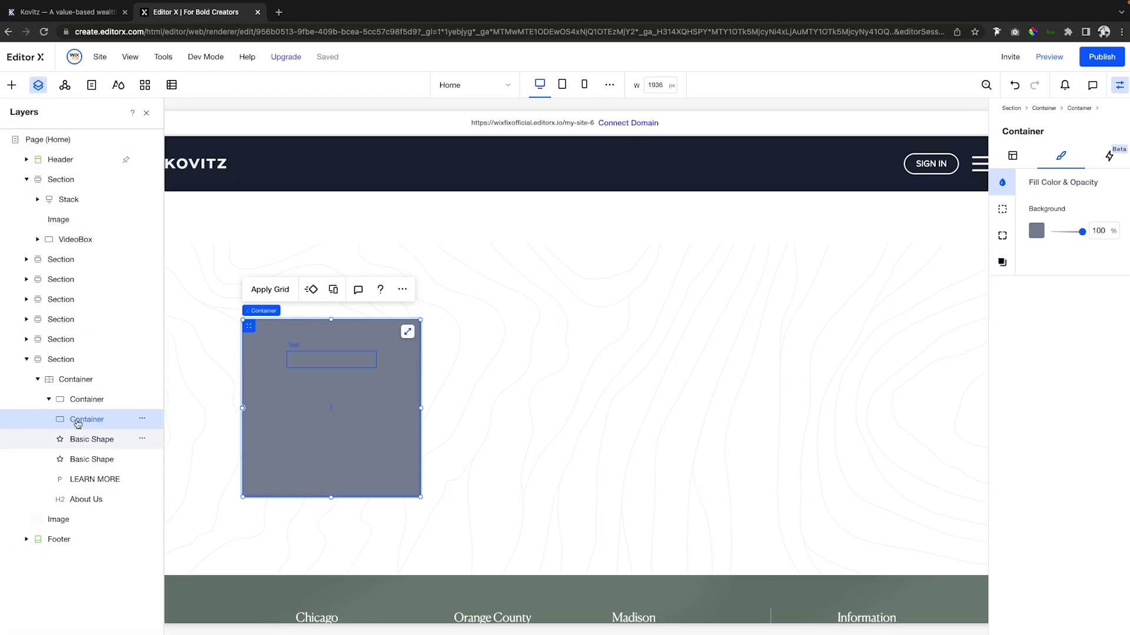
{"action": "left_click_drag", "start_coordinate": [82, 419], "coordinate": [75, 515]}
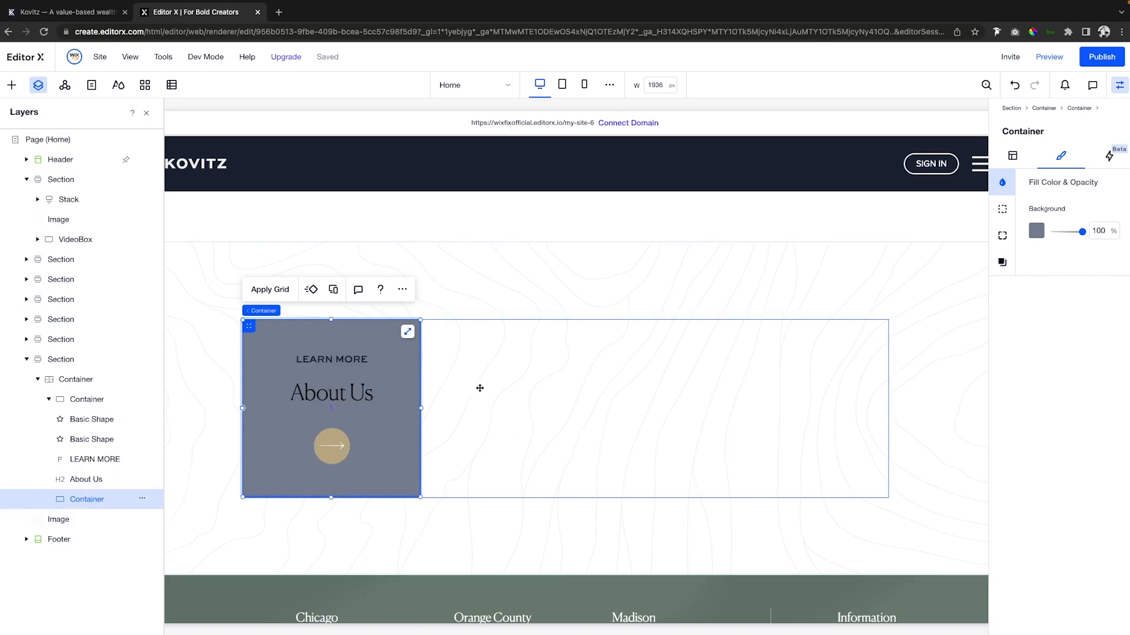
Step: Add a Hover trigger to the parent card container and start designing a custom animation named "About Box" for it
{"action": "left_click", "coordinate": [78, 401]}
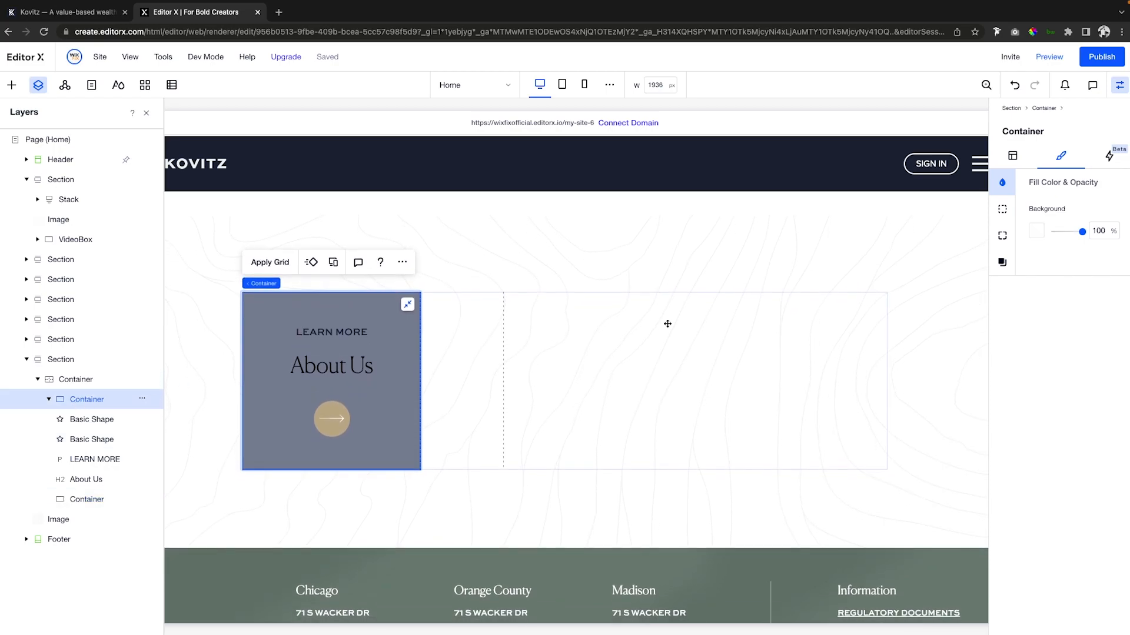
{"action": "left_click", "coordinate": [1110, 158]}
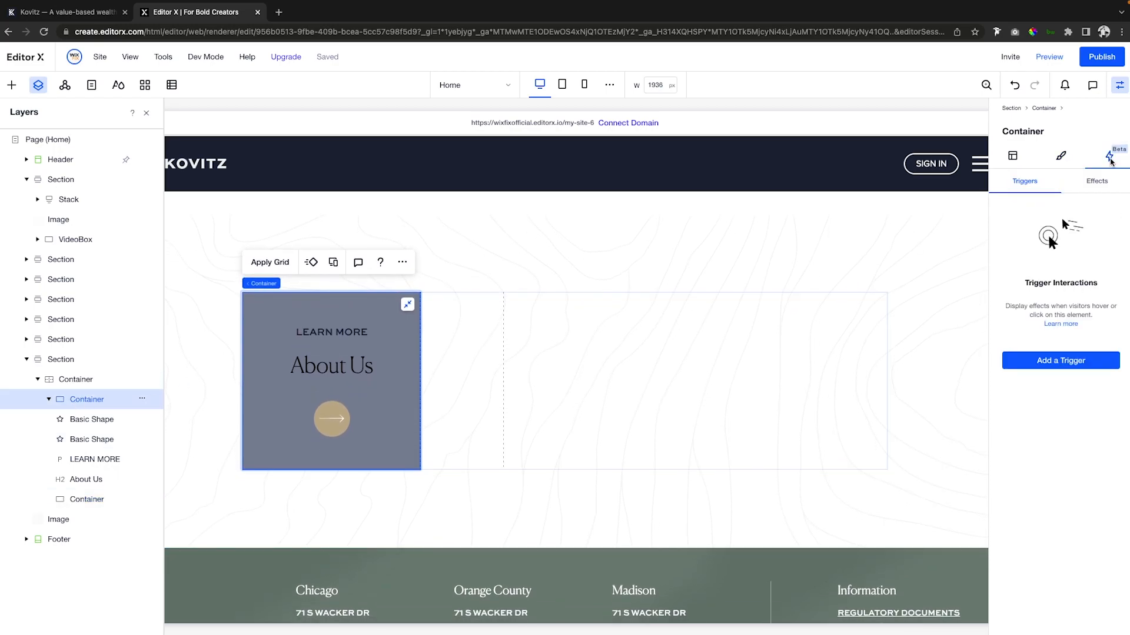
{"action": "left_click", "coordinate": [1059, 370]}
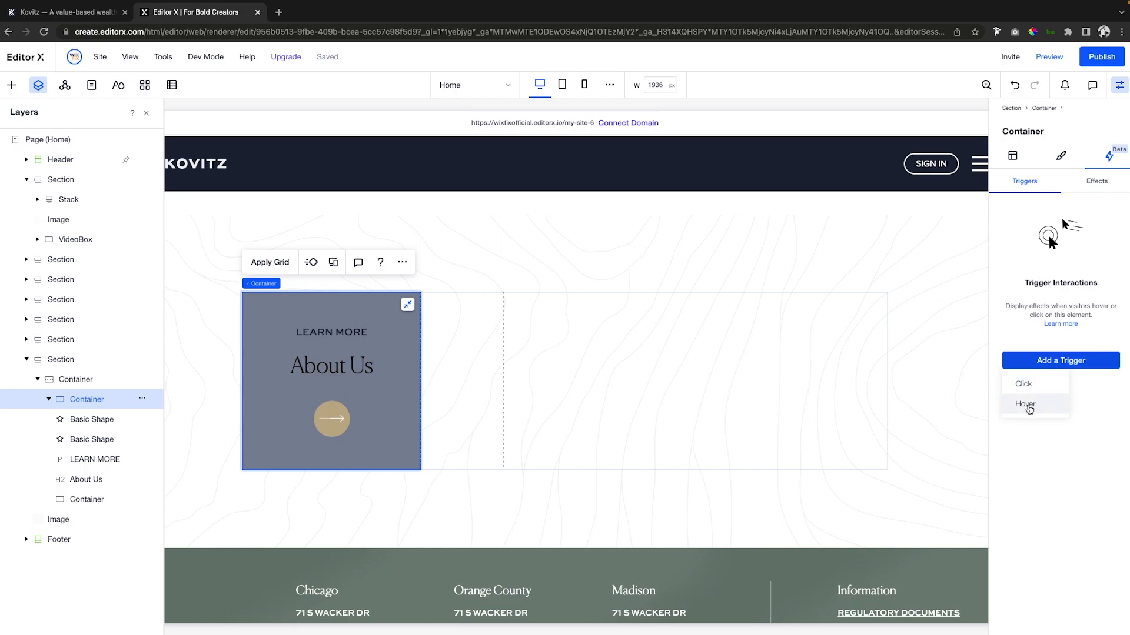
{"action": "left_click", "coordinate": [1030, 406]}
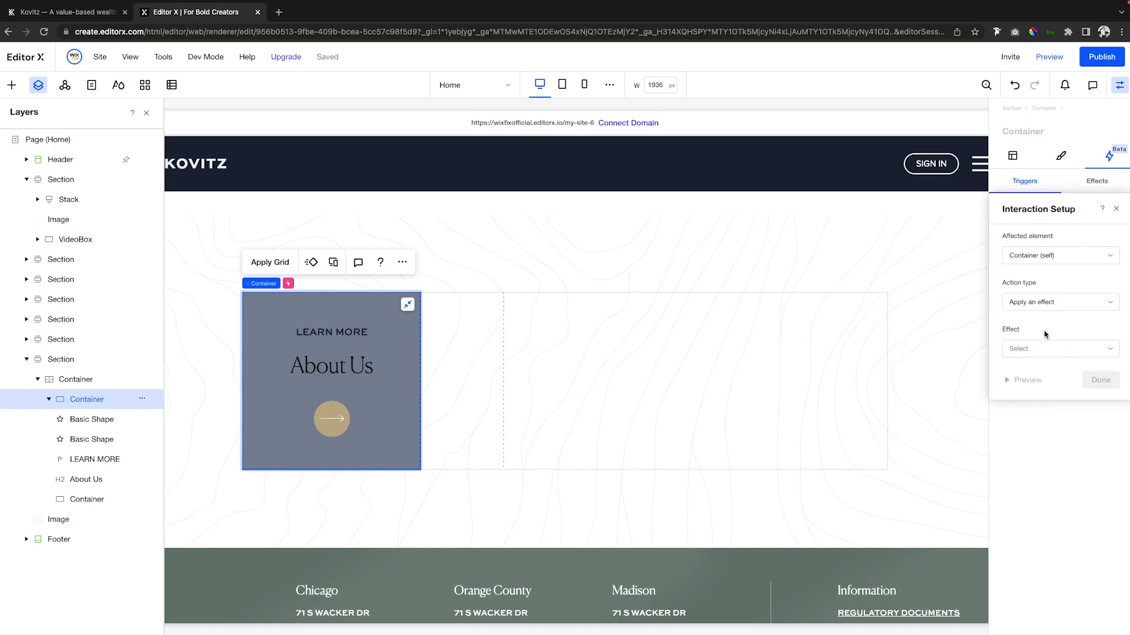
{"action": "left_click", "coordinate": [1045, 349]}
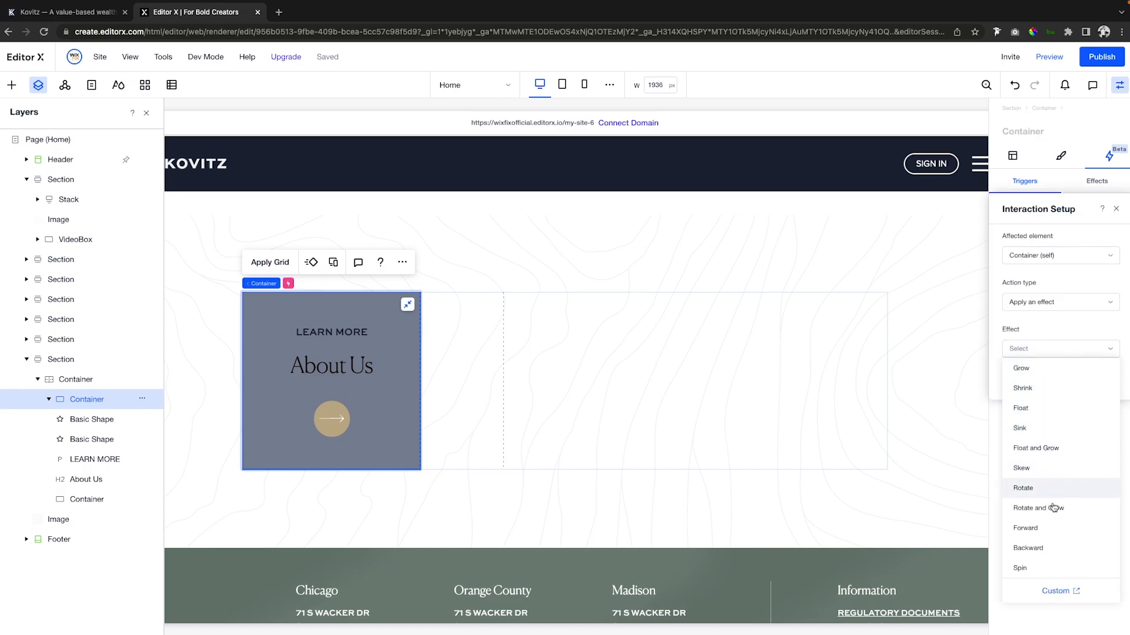
{"action": "left_click", "coordinate": [1057, 590]}
{"action": "type", "text": "About Box"}
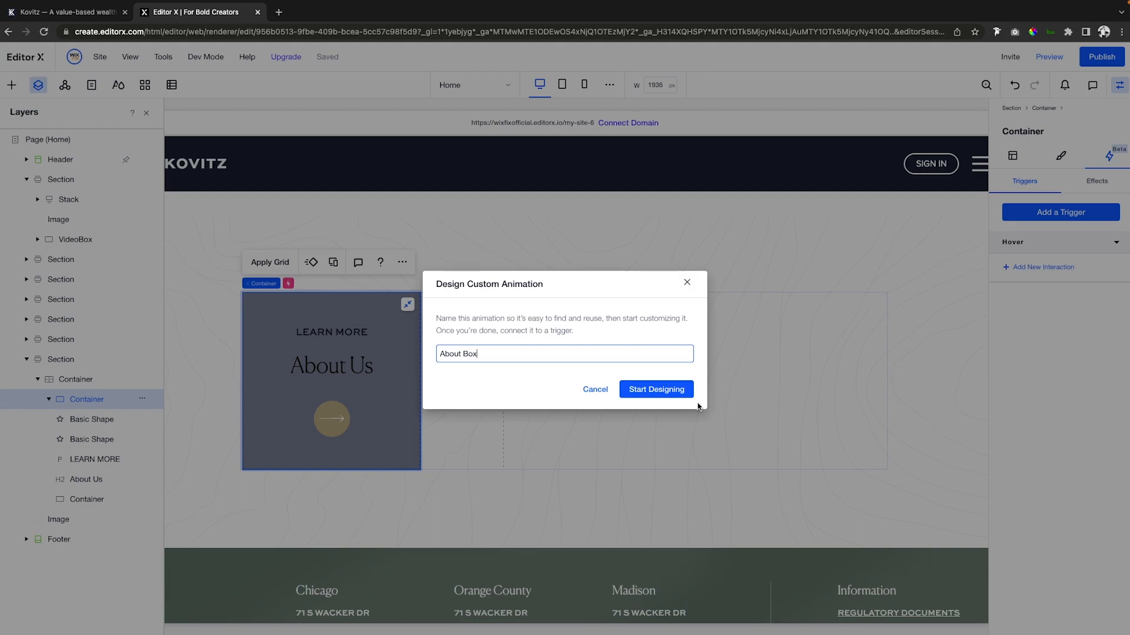
{"action": "left_click", "coordinate": [672, 394]}
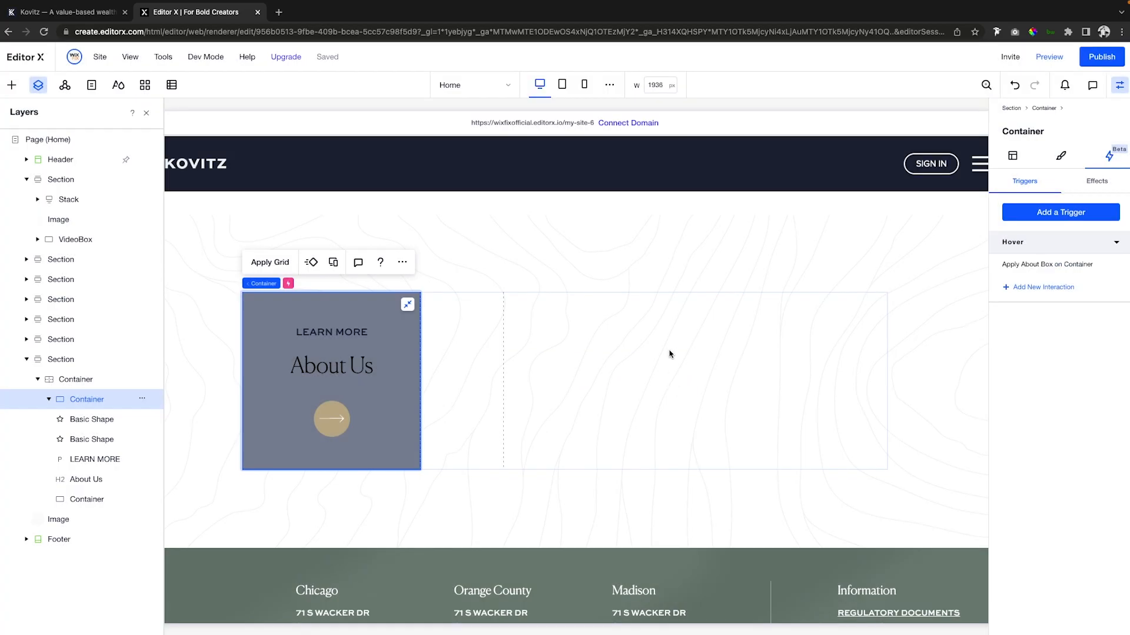
Step: In the animation's initial state, offset the inner slate container vertically by 110% so it sits below the card
{"action": "left_click", "coordinate": [533, 136]}
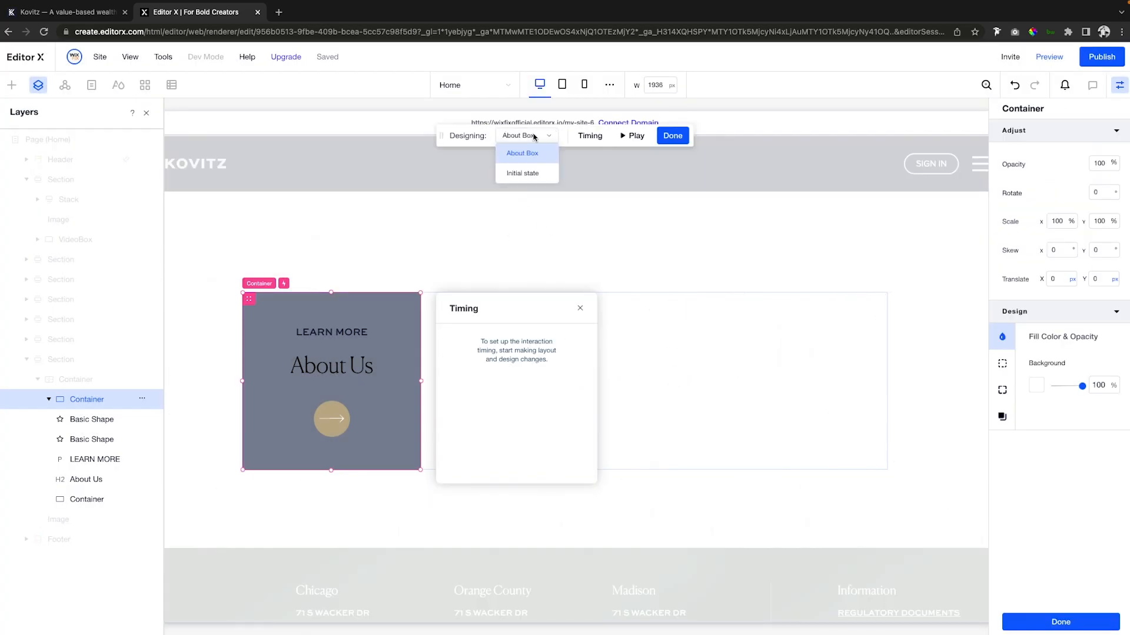
{"action": "left_click", "coordinate": [523, 173]}
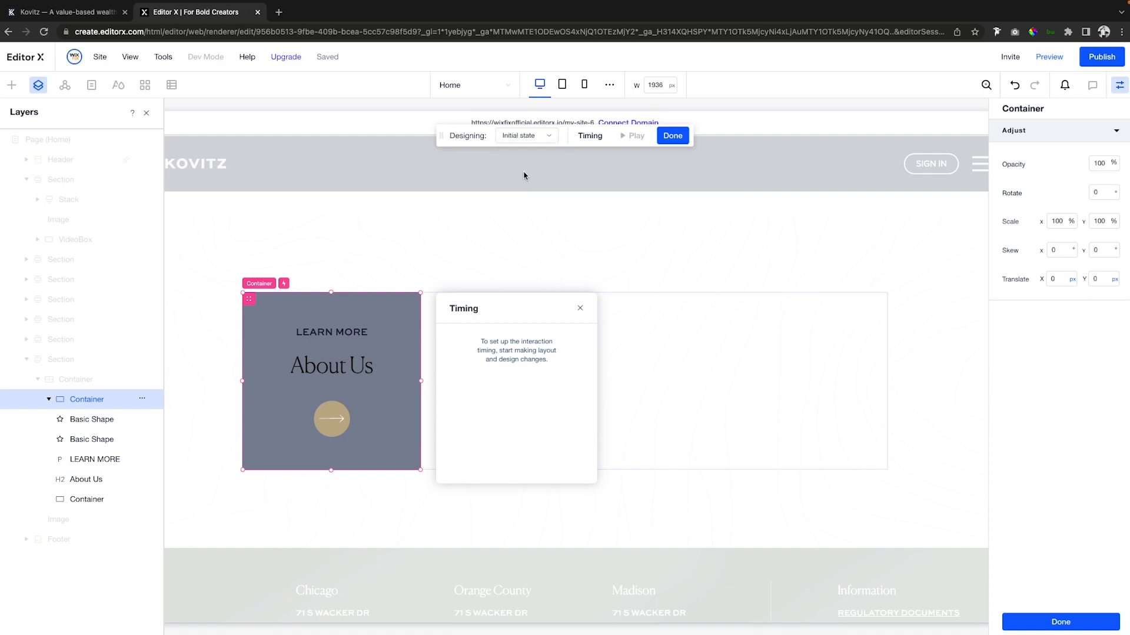
{"action": "left_click", "coordinate": [92, 500]}
{"action": "left_click", "coordinate": [1098, 279]}
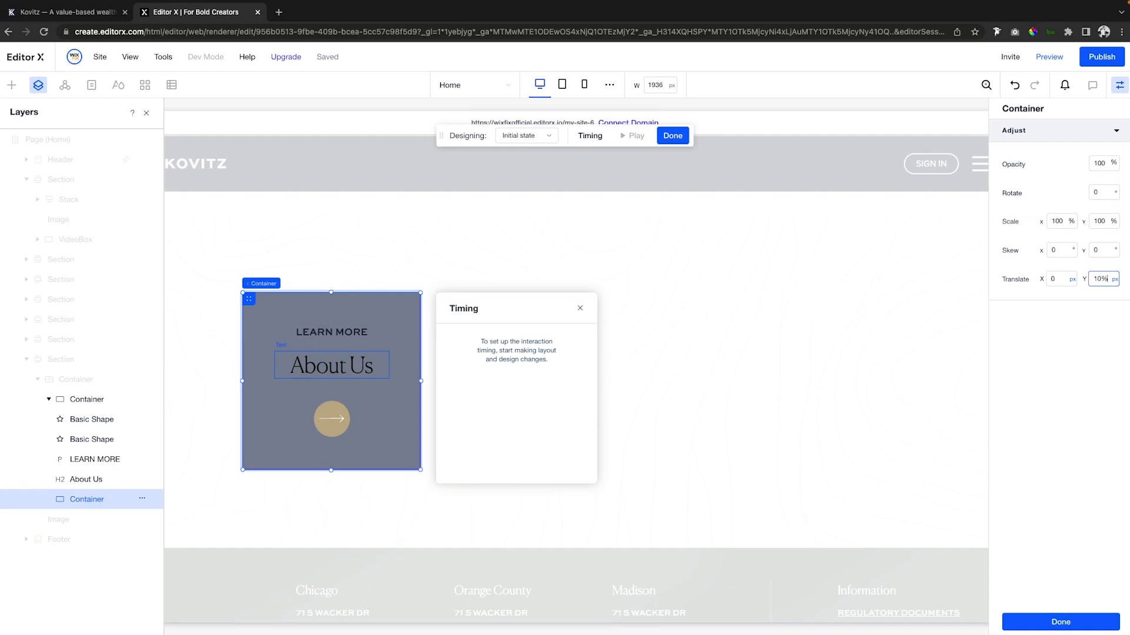
{"action": "type", "text": "110%"}
{"action": "key", "text": "Return"}
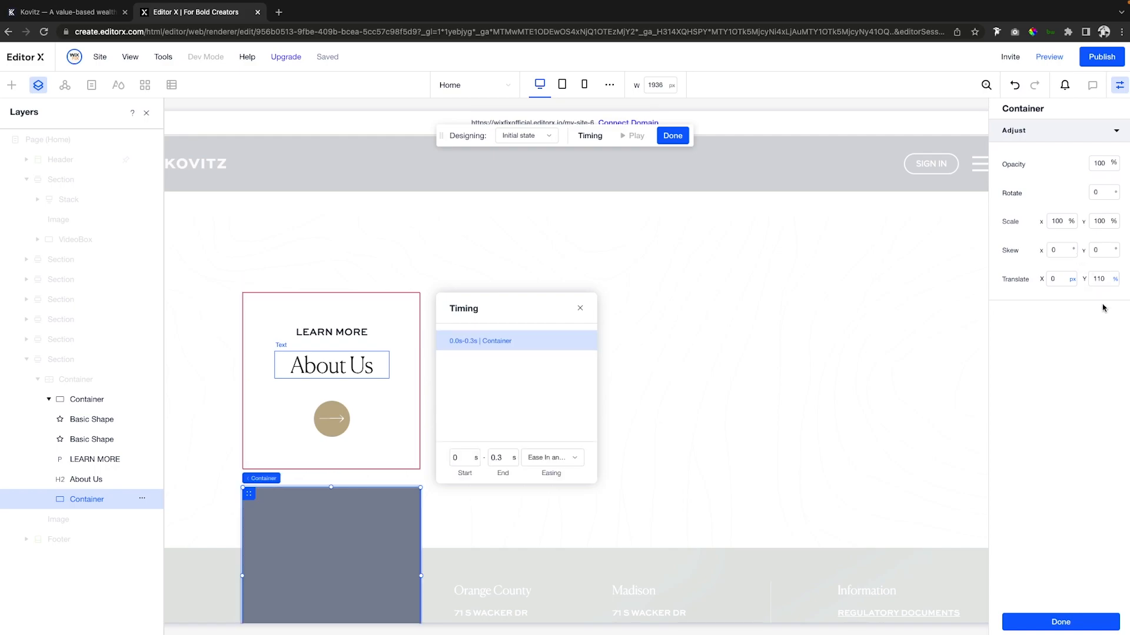
Step: In the animation's About Box state, recolour the card's LEARN MORE text and About Us heading white
{"action": "left_click", "coordinate": [539, 140]}
{"action": "left_click", "coordinate": [539, 140]}
{"action": "left_click", "coordinate": [539, 140]}
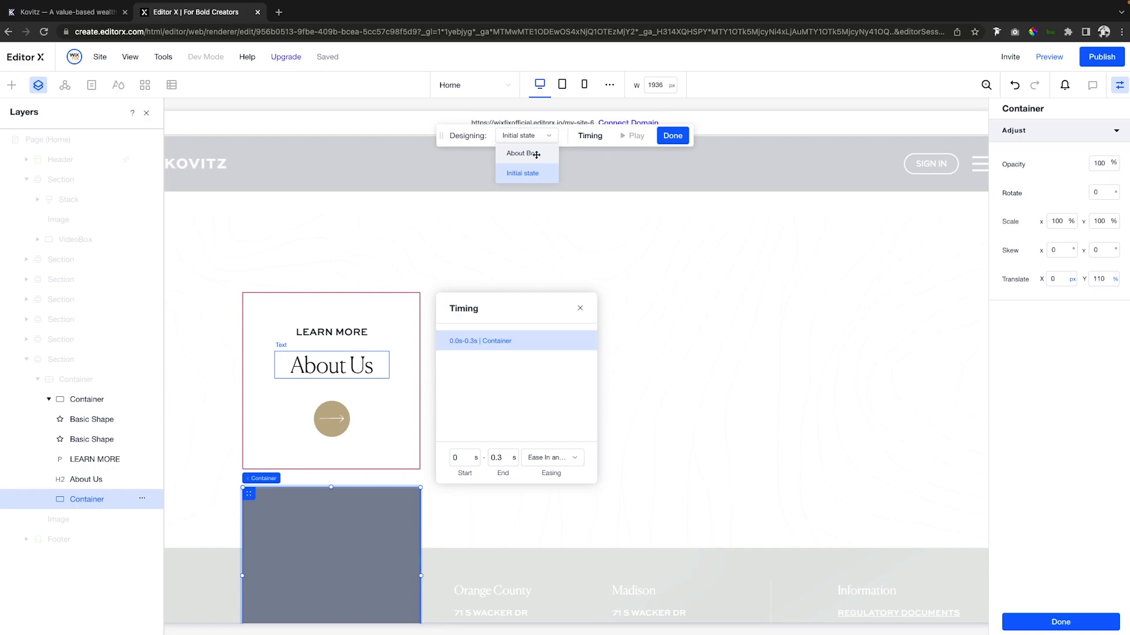
{"action": "left_click", "coordinate": [522, 154]}
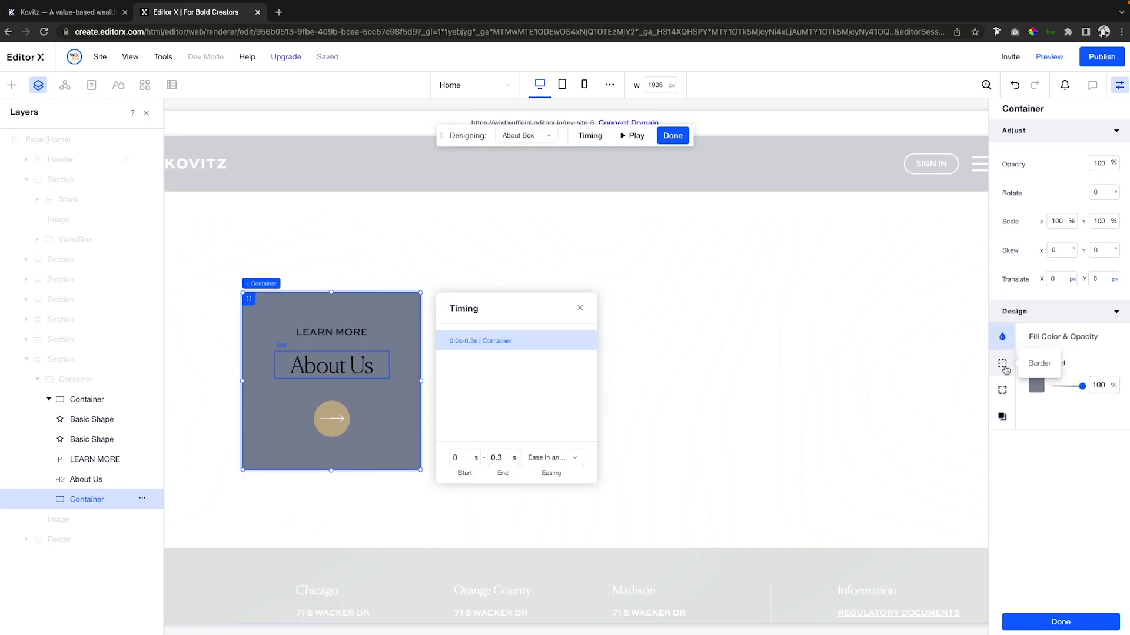
{"action": "left_click", "coordinate": [315, 333]}
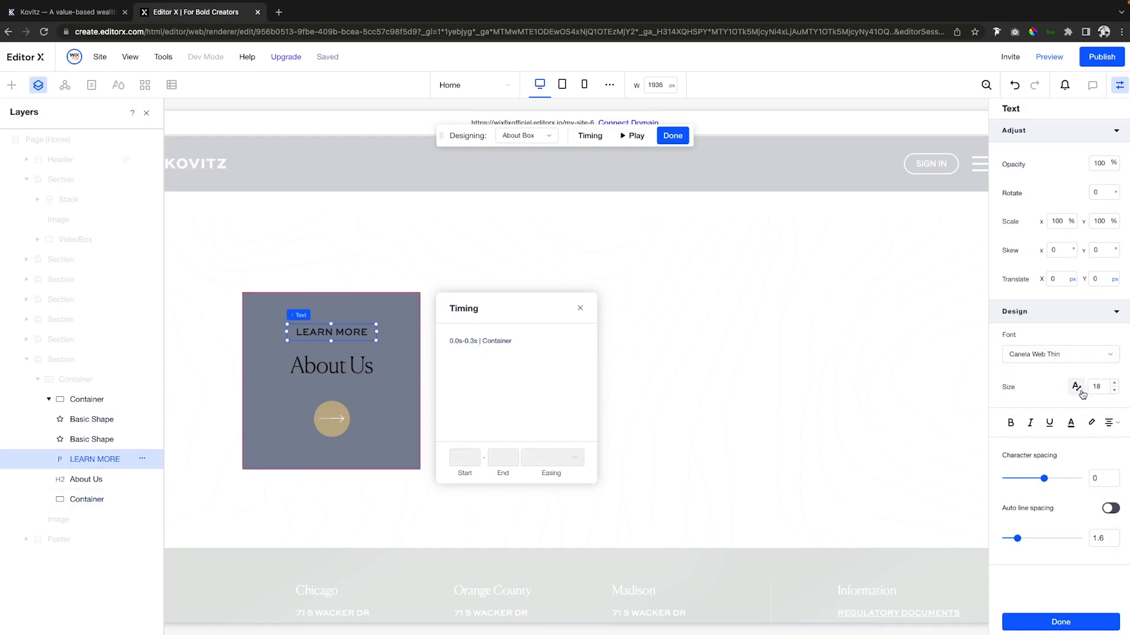
{"action": "left_click", "coordinate": [1071, 423]}
{"action": "left_click", "coordinate": [1024, 457]}
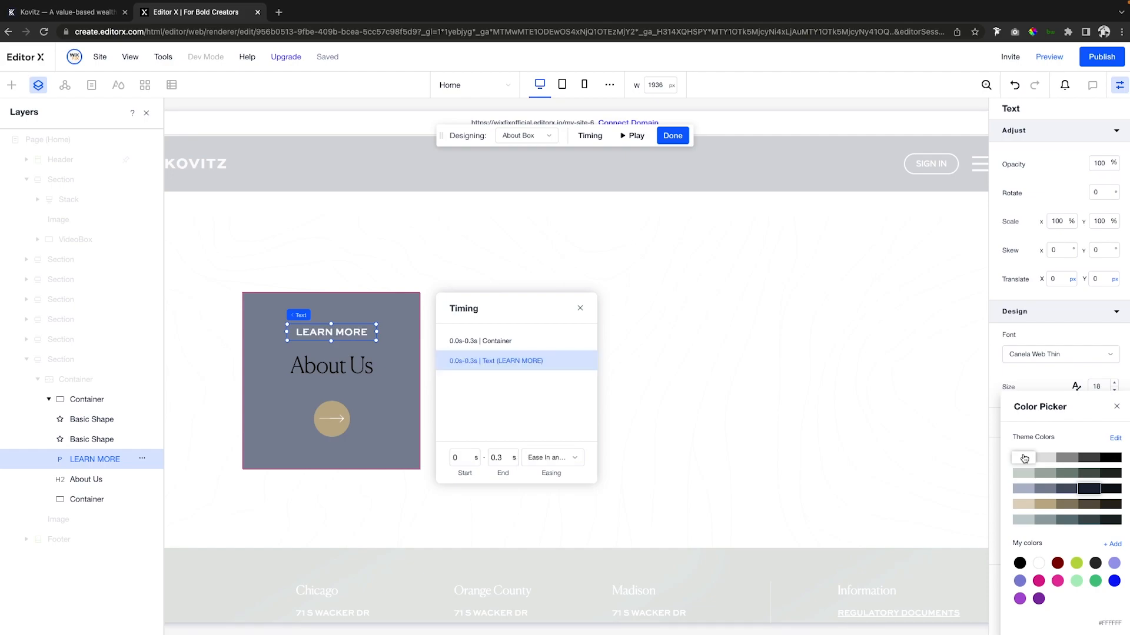
{"action": "left_click", "coordinate": [324, 368]}
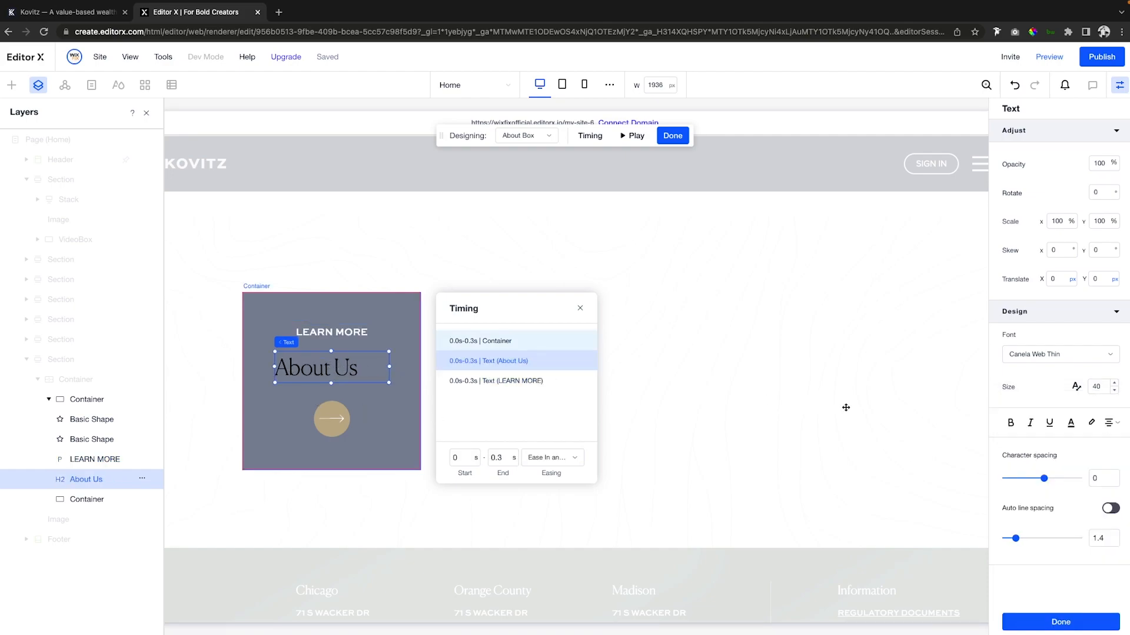
{"action": "left_click", "coordinate": [1064, 433]}
{"action": "left_click", "coordinate": [1024, 457]}
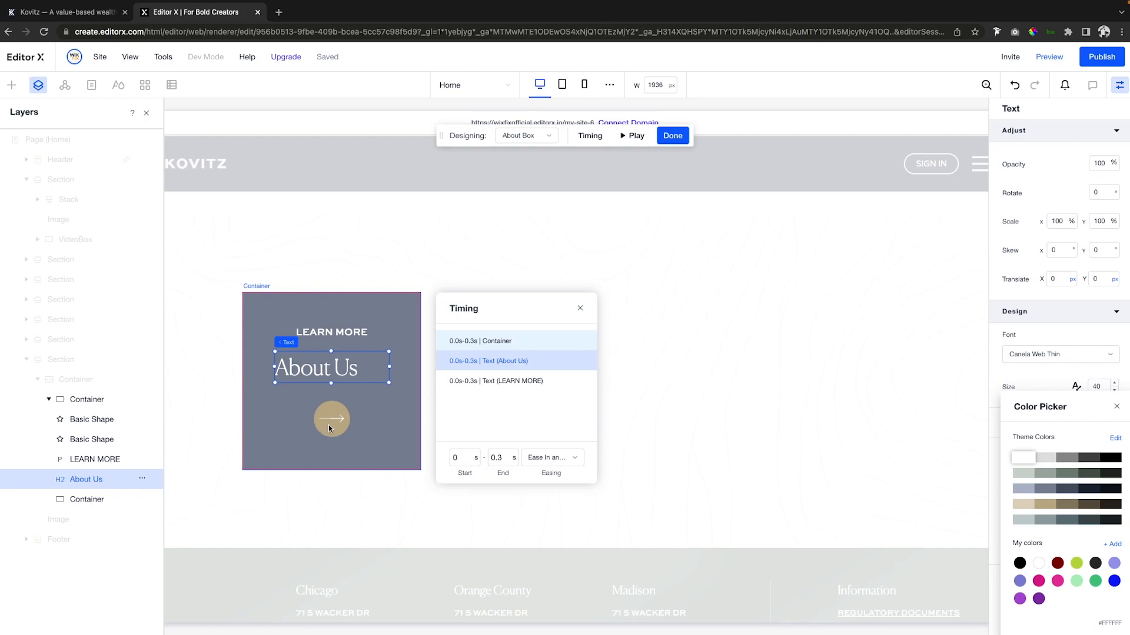
Step: Finish designing the animation and delete the gold circle shape behind the card's arrow
{"action": "left_click", "coordinate": [328, 419]}
{"action": "left_click", "coordinate": [332, 408]}
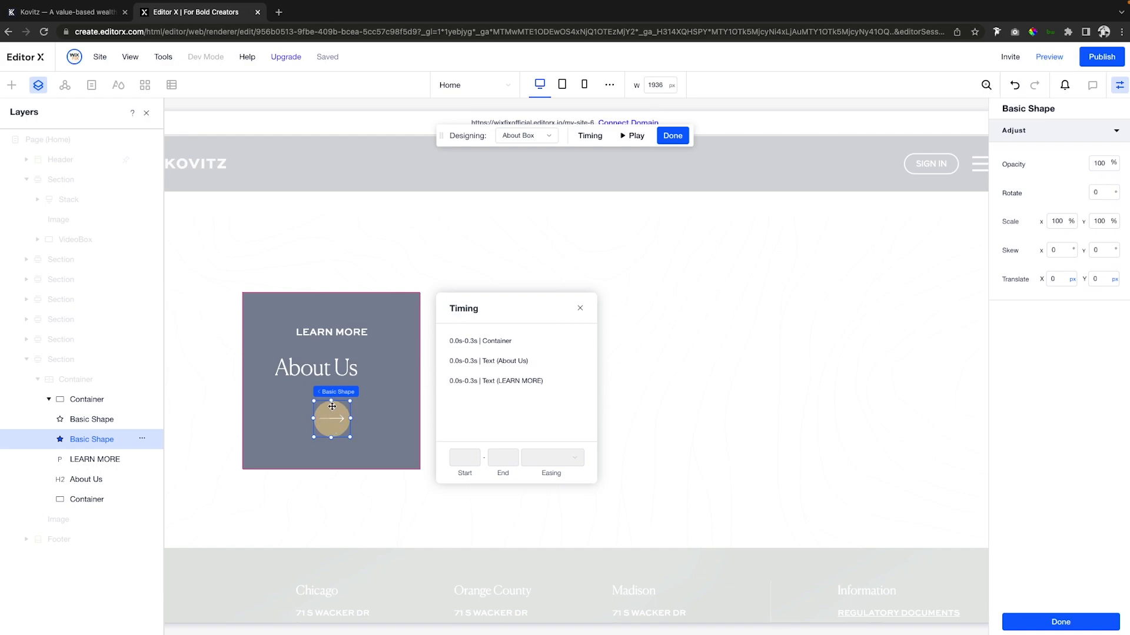
{"action": "left_click", "coordinate": [1060, 621]}
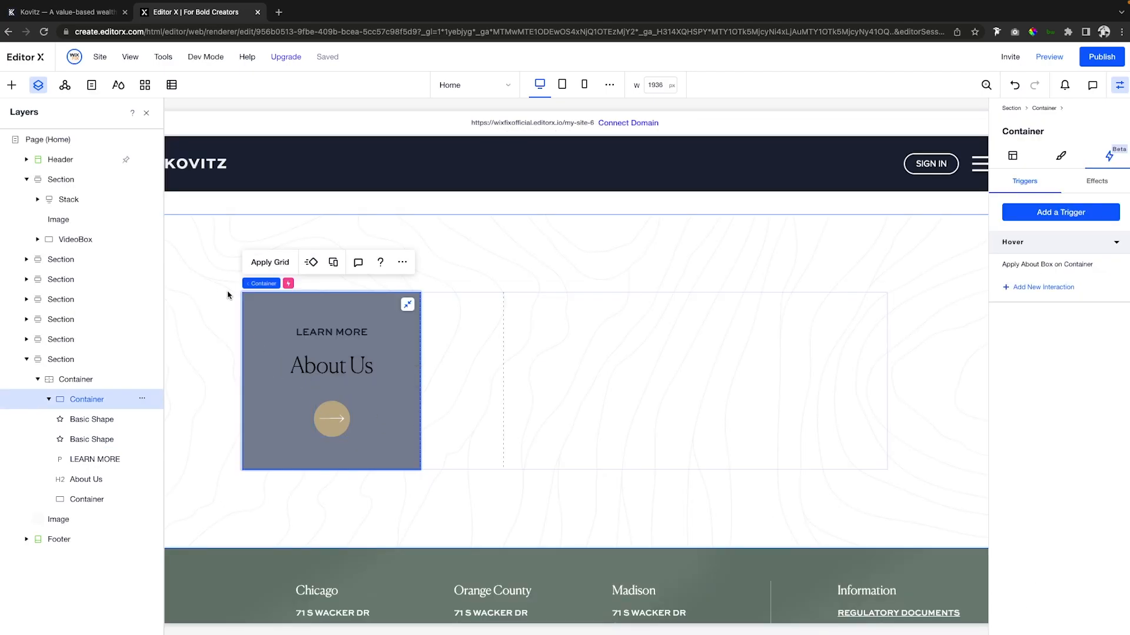
{"action": "left_click", "coordinate": [332, 408]}
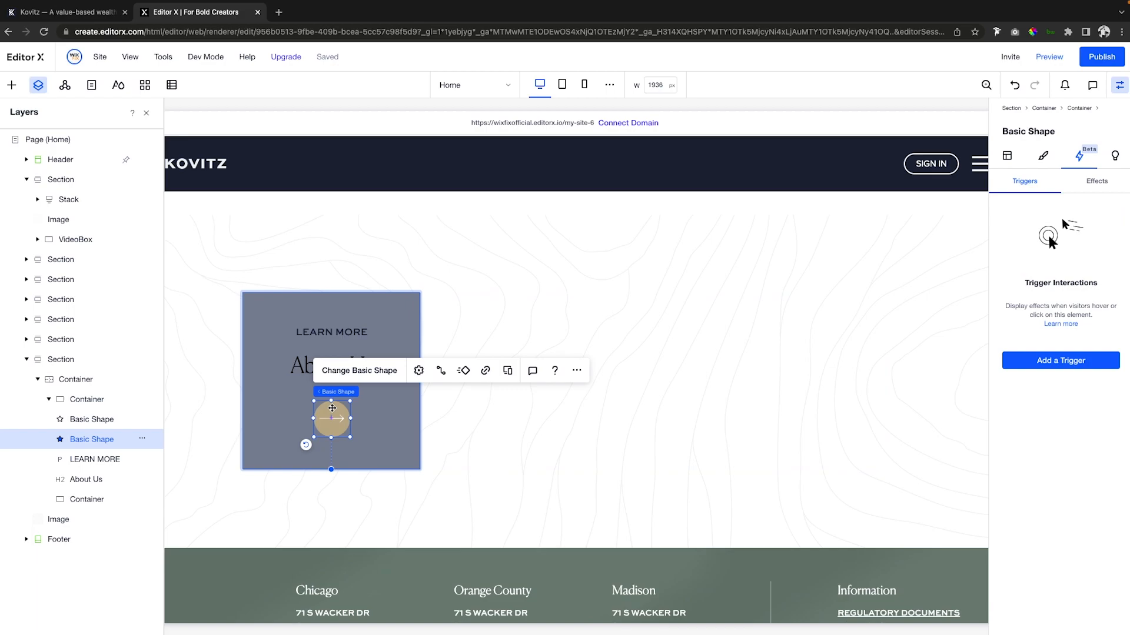
{"action": "key", "text": "Delete"}
Step: Add a new container inside the About Us card
{"action": "left_click", "coordinate": [13, 86]}
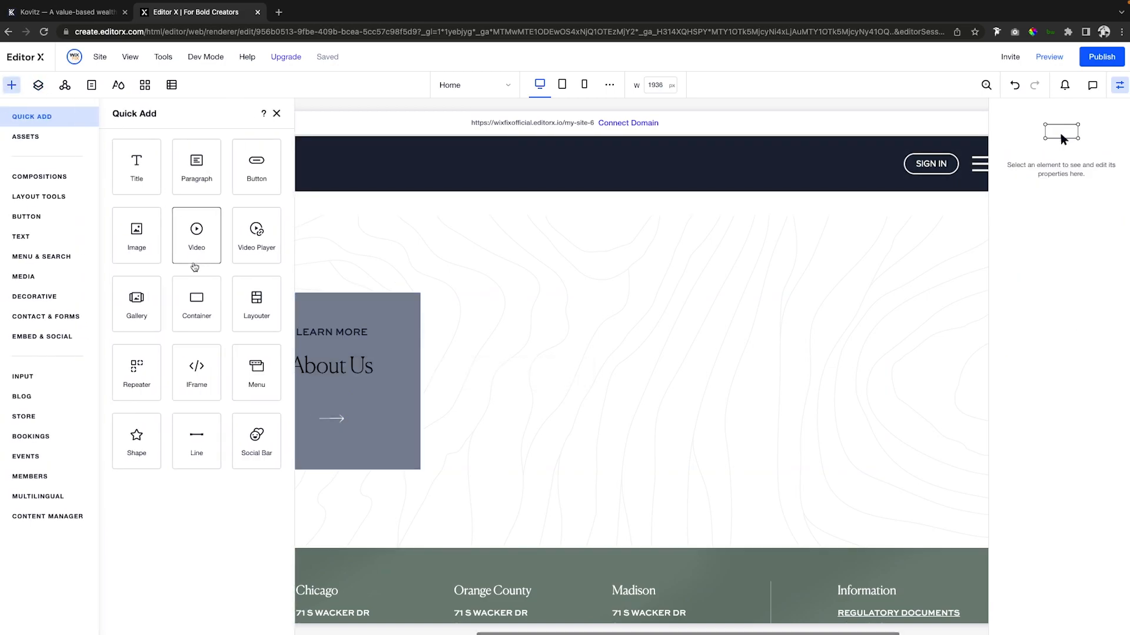
{"action": "left_click_drag", "start_coordinate": [196, 303], "coordinate": [330, 382]}
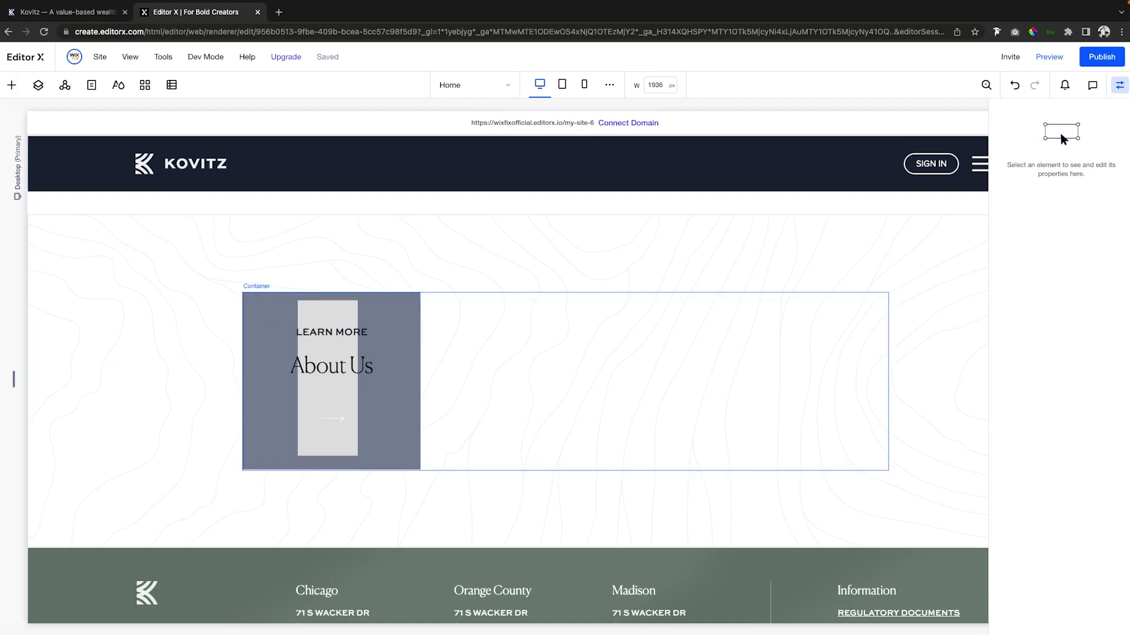
{"action": "left_click", "coordinate": [329, 378]}
Step: Give the new container a fixed size of 65 px wide and 65 px high with no minimum height
{"action": "left_click", "coordinate": [1013, 156]}
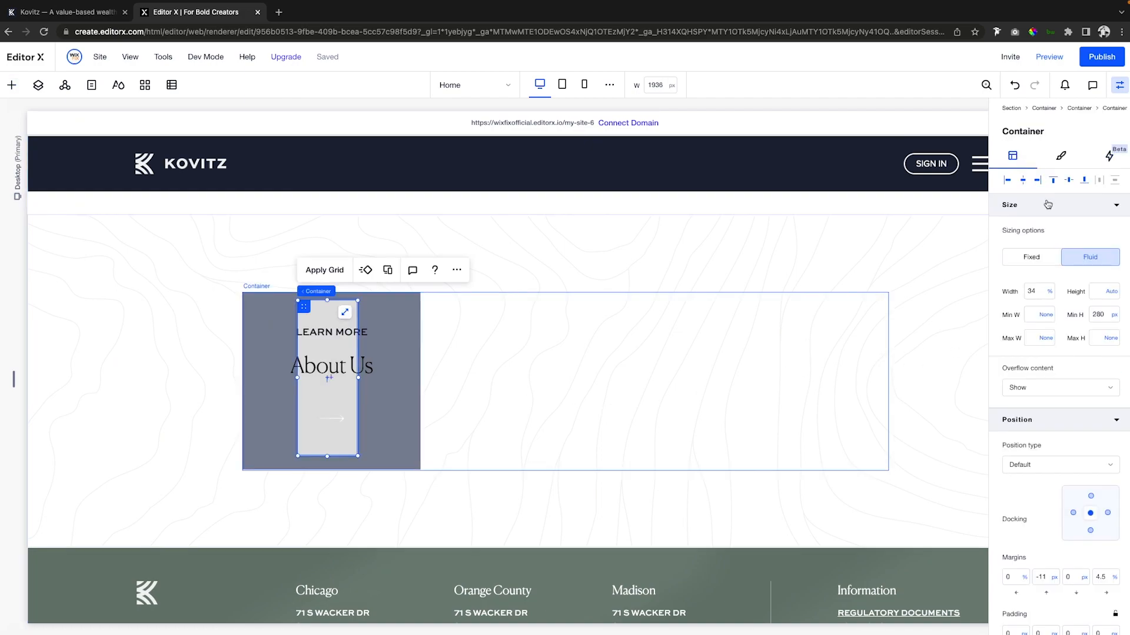
{"action": "left_click", "coordinate": [1033, 260]}
{"action": "left_click", "coordinate": [1041, 289]}
{"action": "type", "text": "65"}
{"action": "key", "text": "Tab"}
{"action": "type", "text": "65"}
{"action": "key", "text": "Return"}
{"action": "left_click", "coordinate": [1114, 315]}
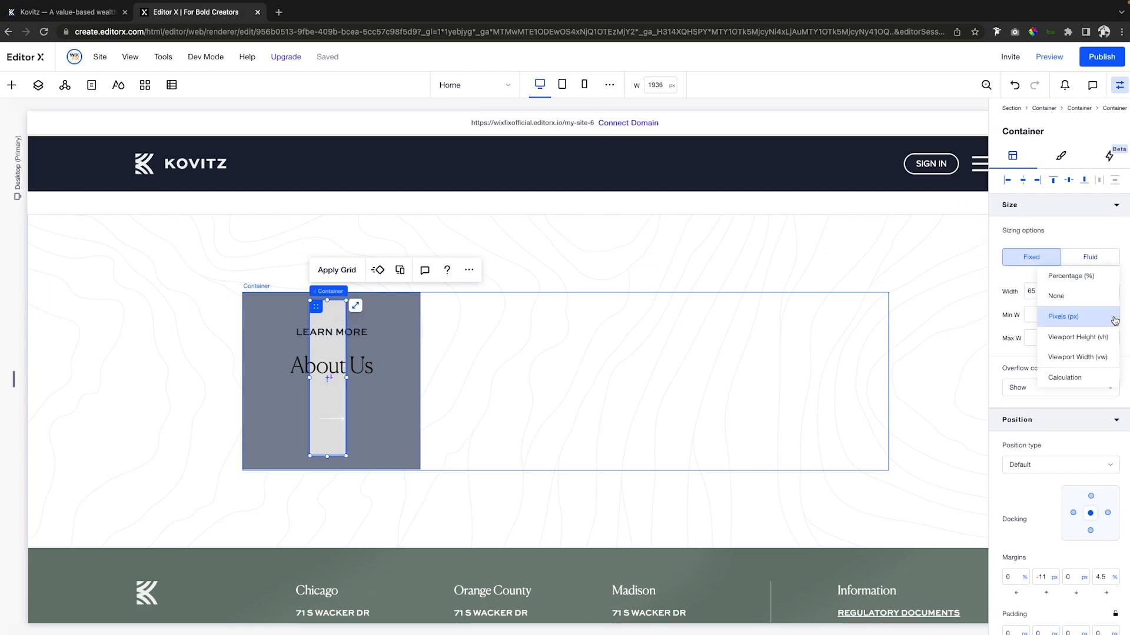
{"action": "left_click", "coordinate": [1065, 375]}
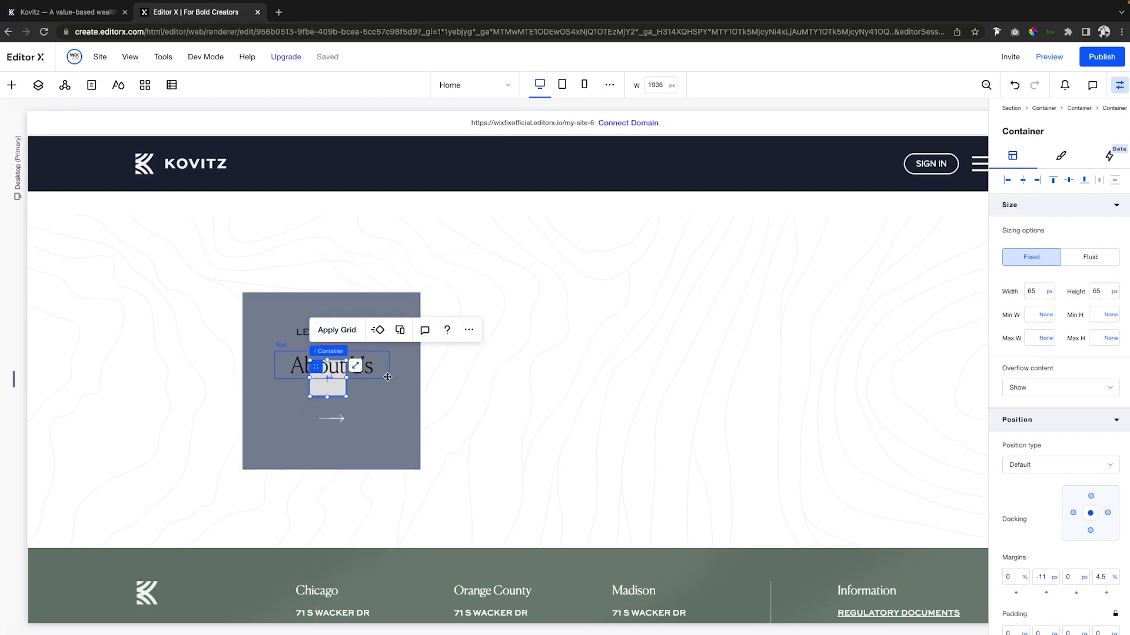
Step: Fill the small container with the gold theme colour and round all its corners to 999 px
{"action": "left_click", "coordinate": [1062, 157]}
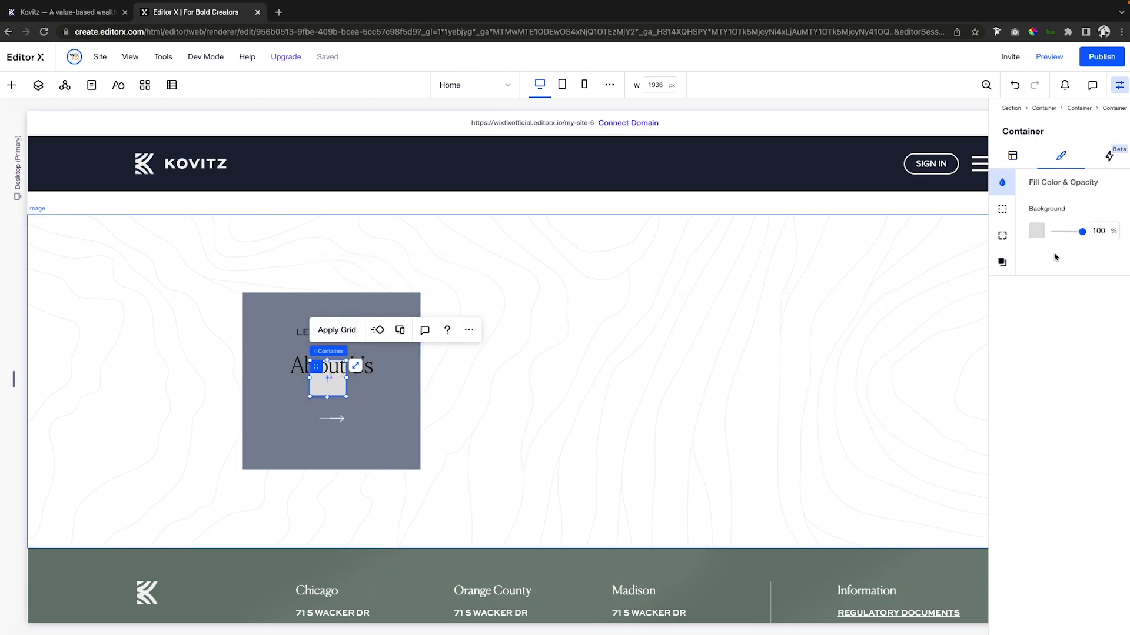
{"action": "left_click", "coordinate": [1036, 230]}
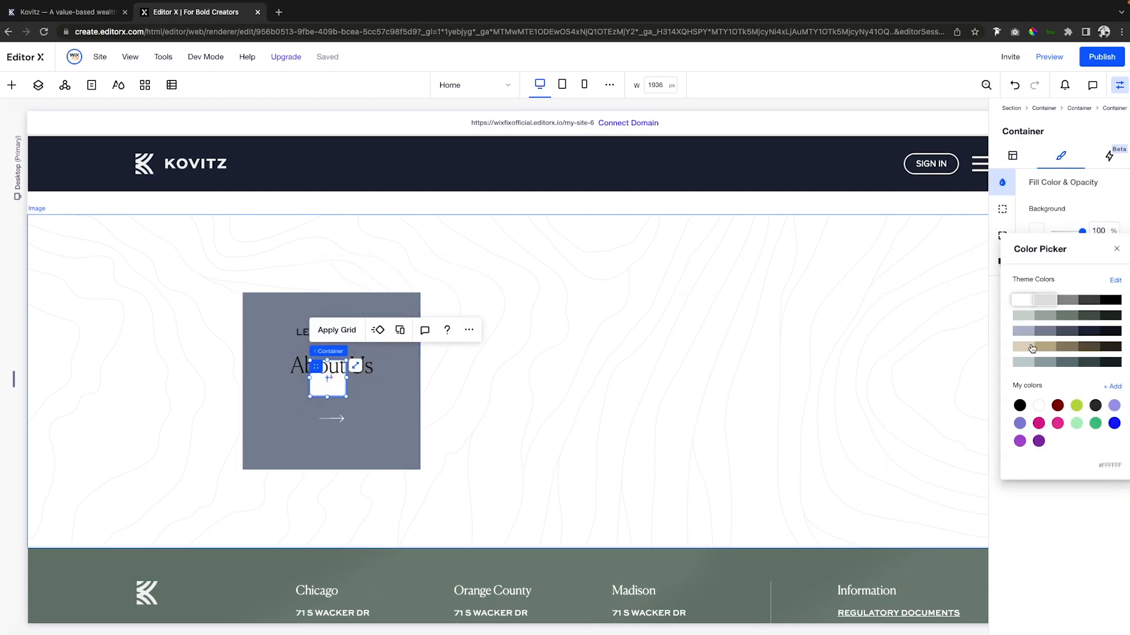
{"action": "left_click", "coordinate": [1002, 182]}
{"action": "left_click", "coordinate": [1002, 235]}
{"action": "left_click", "coordinate": [1045, 226]}
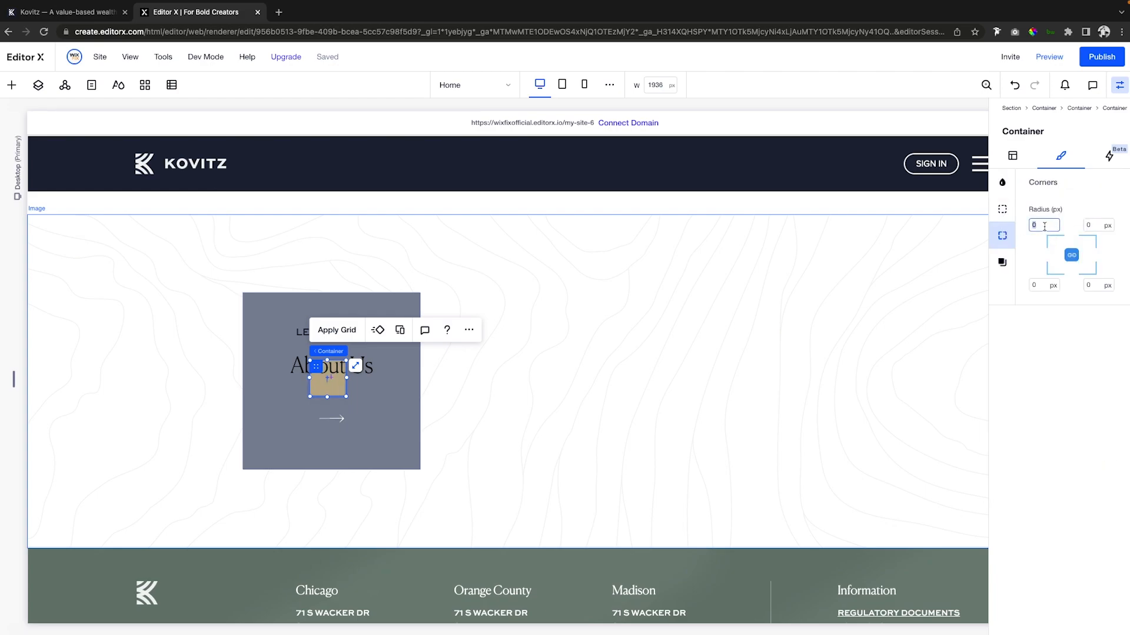
{"action": "type", "text": "999"}
{"action": "key", "text": "Return"}
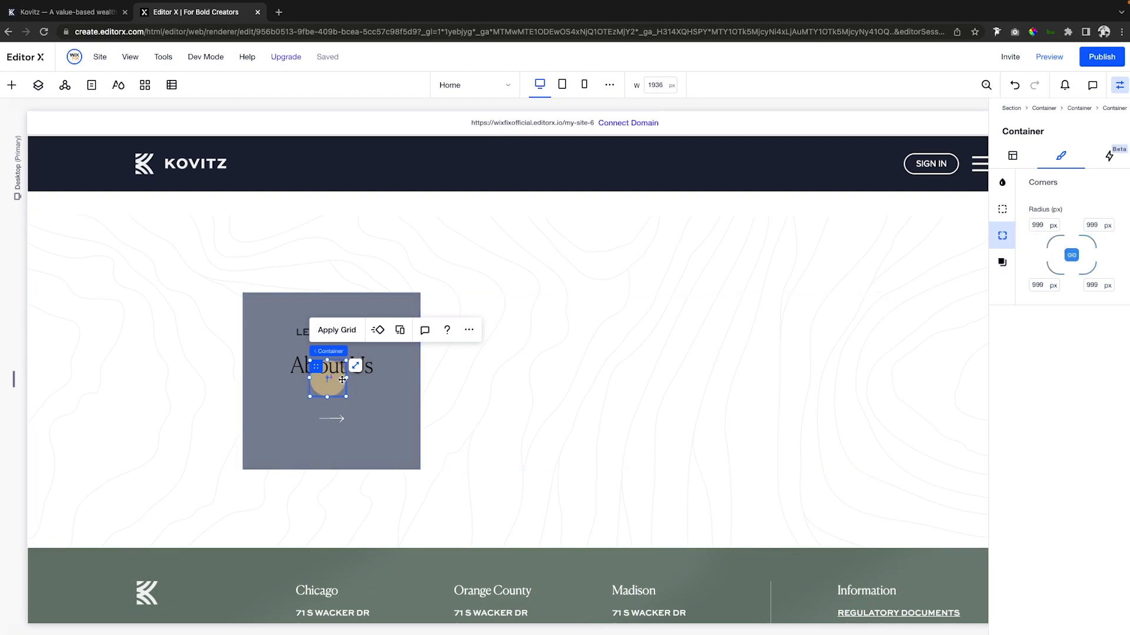
Step: Move the gold circle container below the About Us heading so it surrounds the white arrow
{"action": "left_click_drag", "start_coordinate": [336, 382], "coordinate": [333, 422]}
{"action": "left_click", "coordinate": [335, 421]}
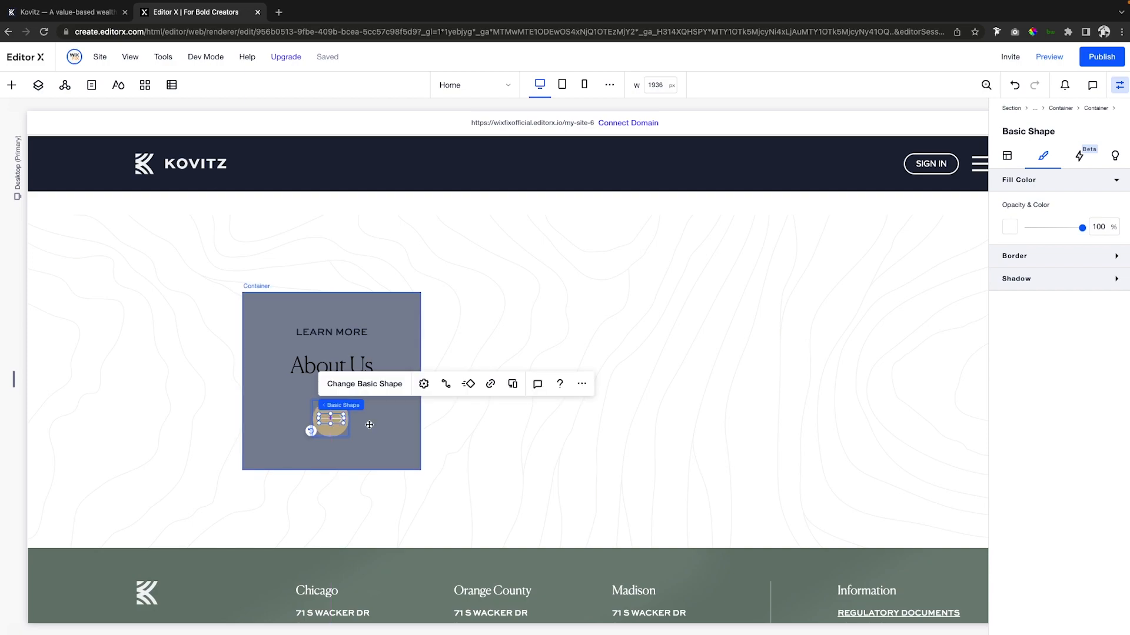
{"action": "mouse_move", "coordinate": [343, 405]}
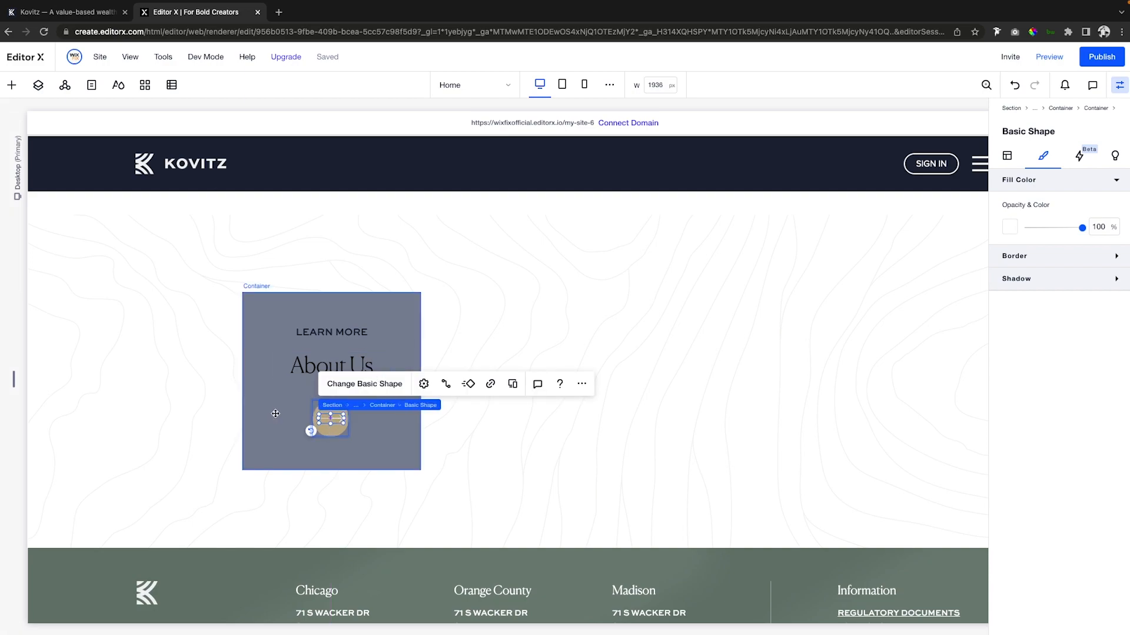
{"action": "left_click", "coordinate": [369, 405]}
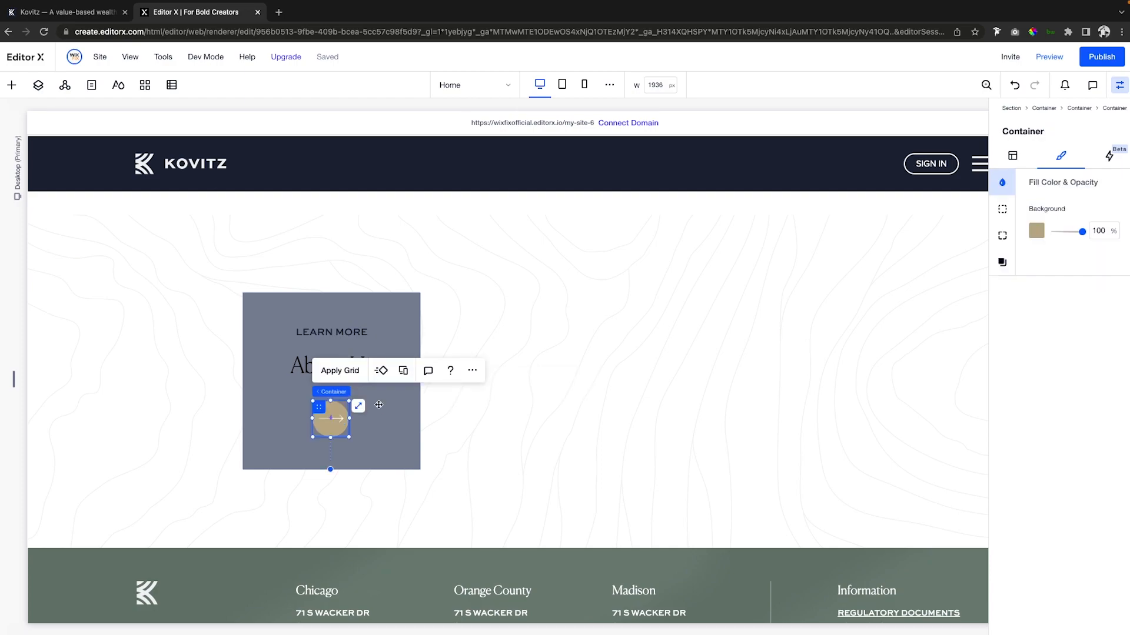
Step: Edit the parent card's About Box effect to fill the arrow's circle container with the dark navy theme colour
{"action": "left_click", "coordinate": [371, 392]}
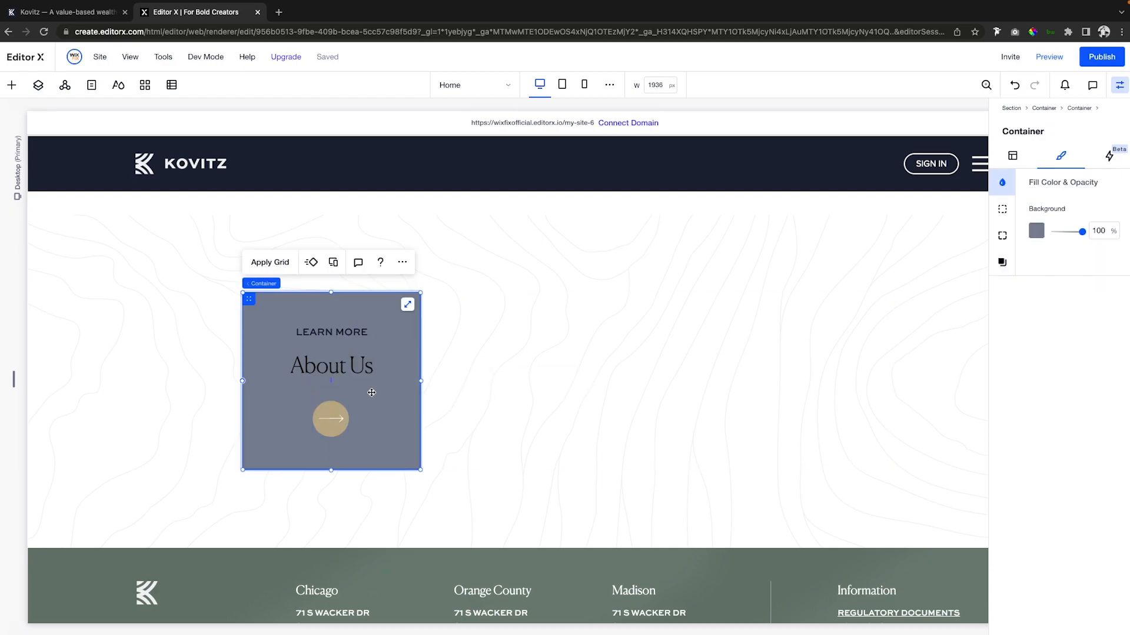
{"action": "left_click", "coordinate": [1123, 165]}
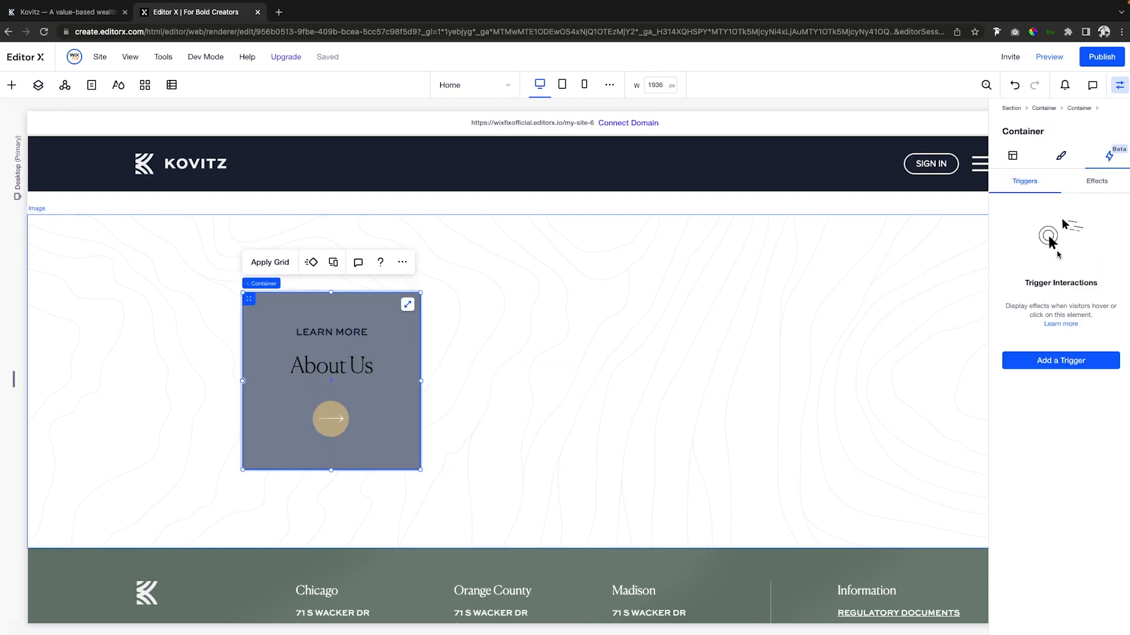
{"action": "mouse_move", "coordinate": [263, 283]}
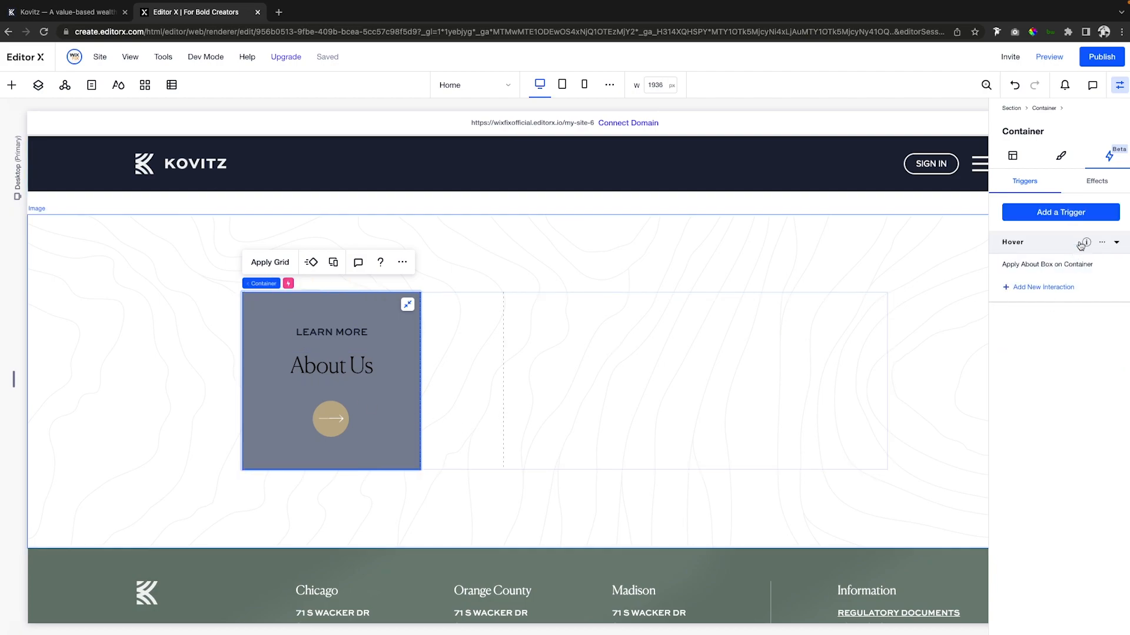
{"action": "left_click", "coordinate": [1098, 185]}
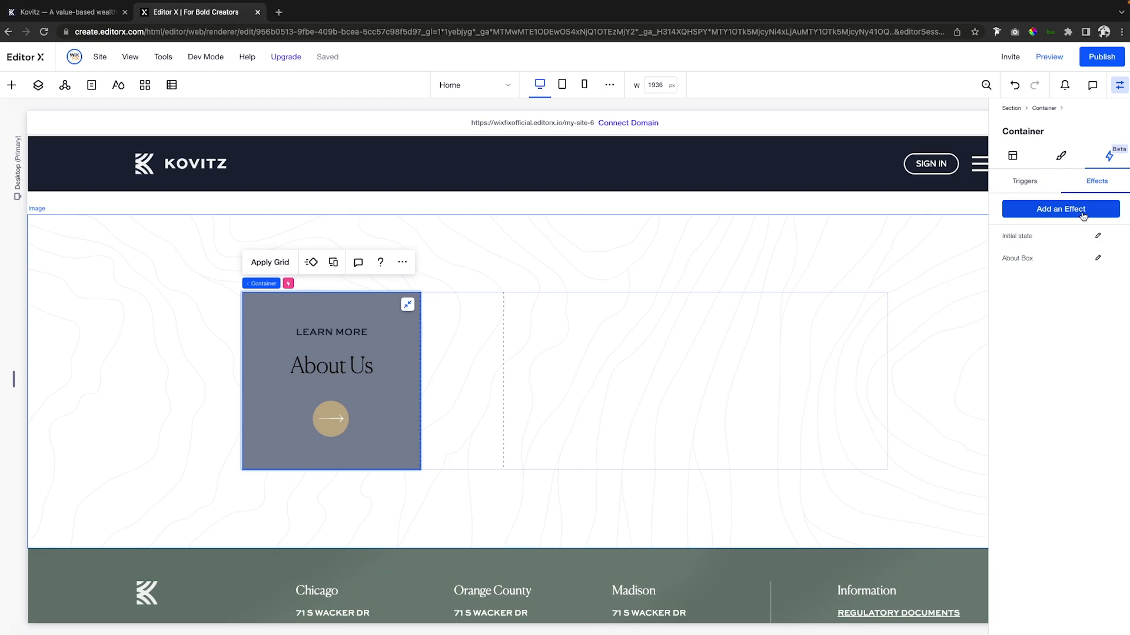
{"action": "left_click", "coordinate": [1098, 260]}
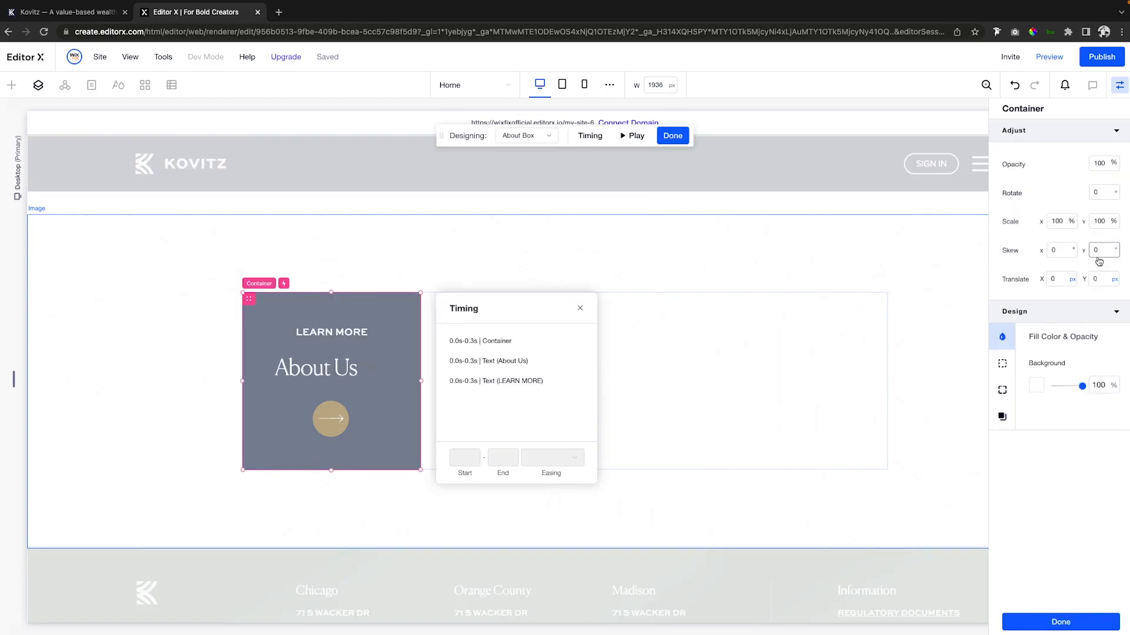
{"action": "left_click", "coordinate": [327, 406]}
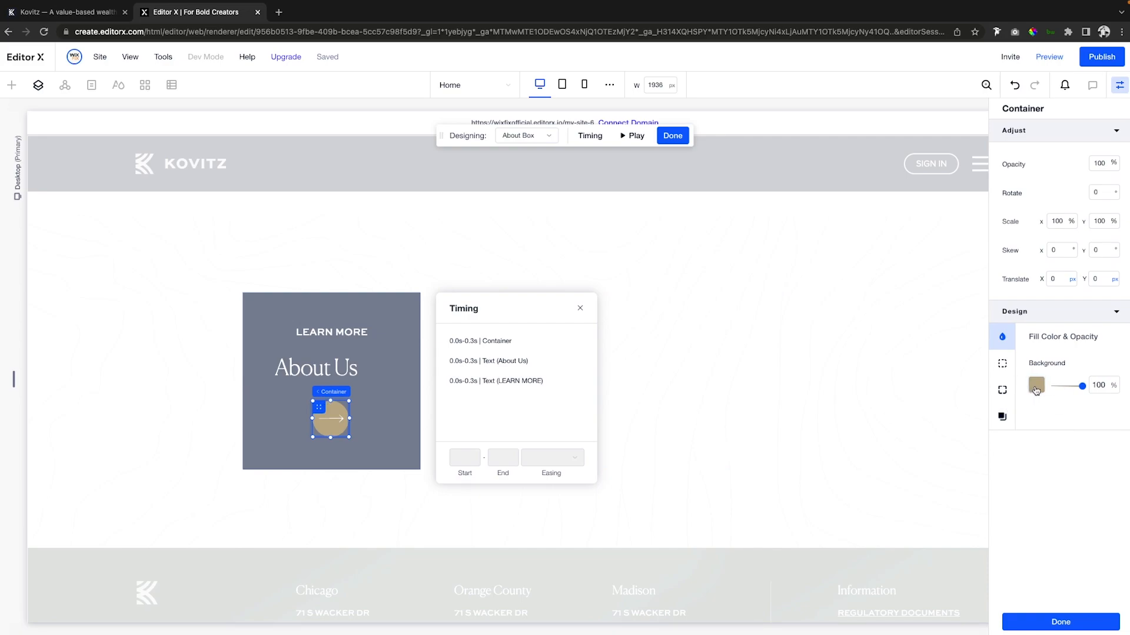
{"action": "left_click", "coordinate": [1036, 387]}
{"action": "left_click", "coordinate": [1089, 484]}
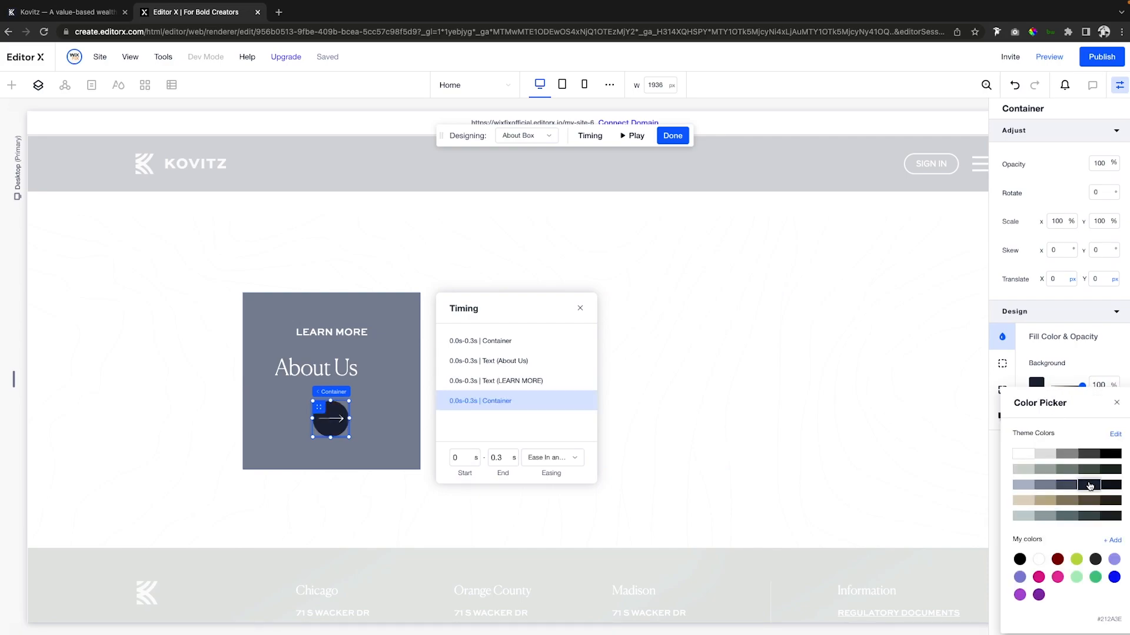
{"action": "left_click", "coordinate": [668, 138]}
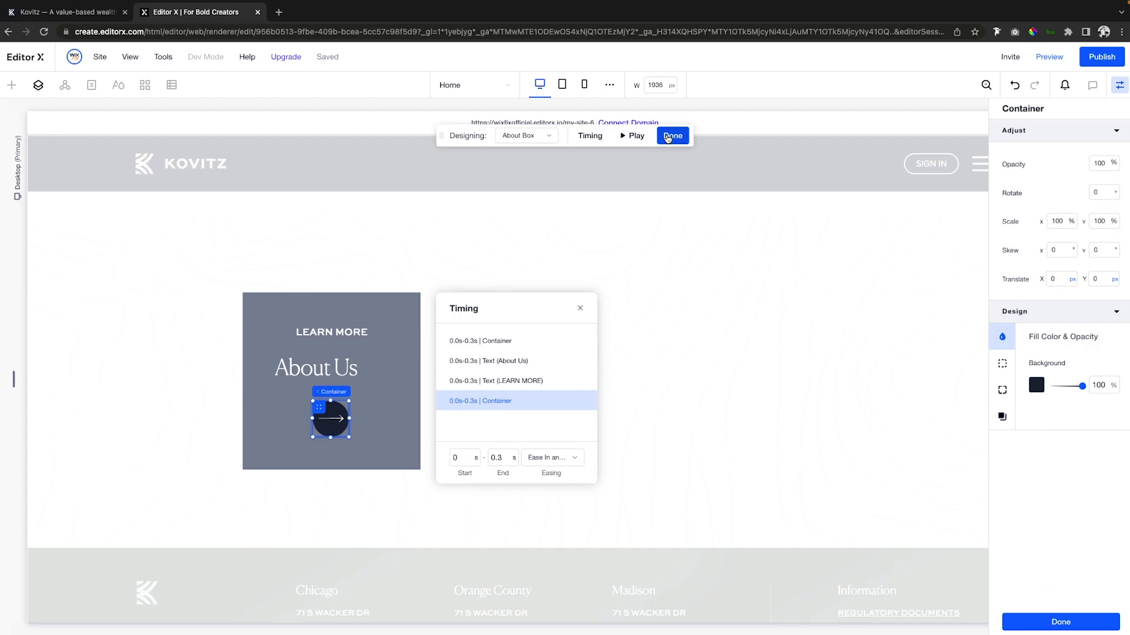
{"action": "left_click", "coordinate": [674, 137]}
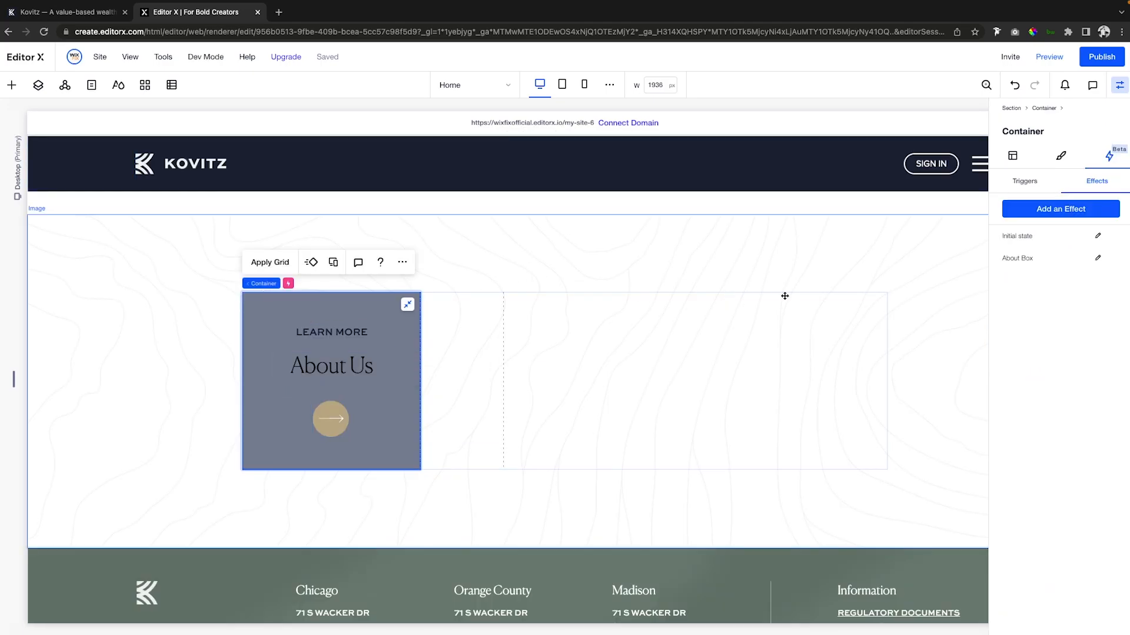
Step: Set the parent card container's overflow content to Hide and preview the page
{"action": "left_click", "coordinate": [1011, 156]}
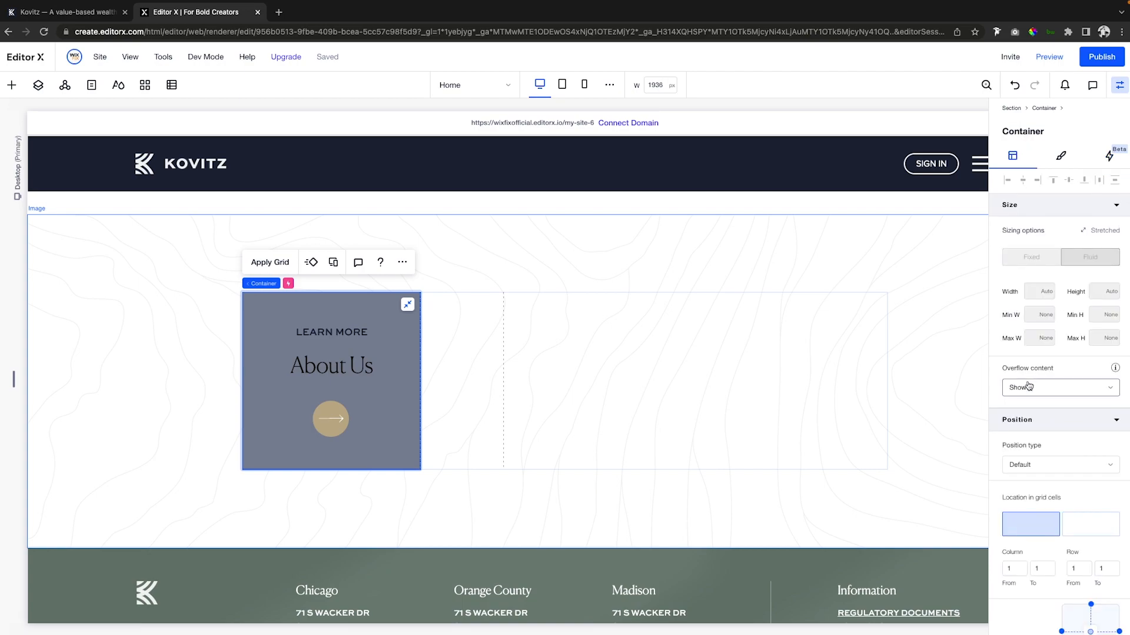
{"action": "left_click", "coordinate": [1055, 386]}
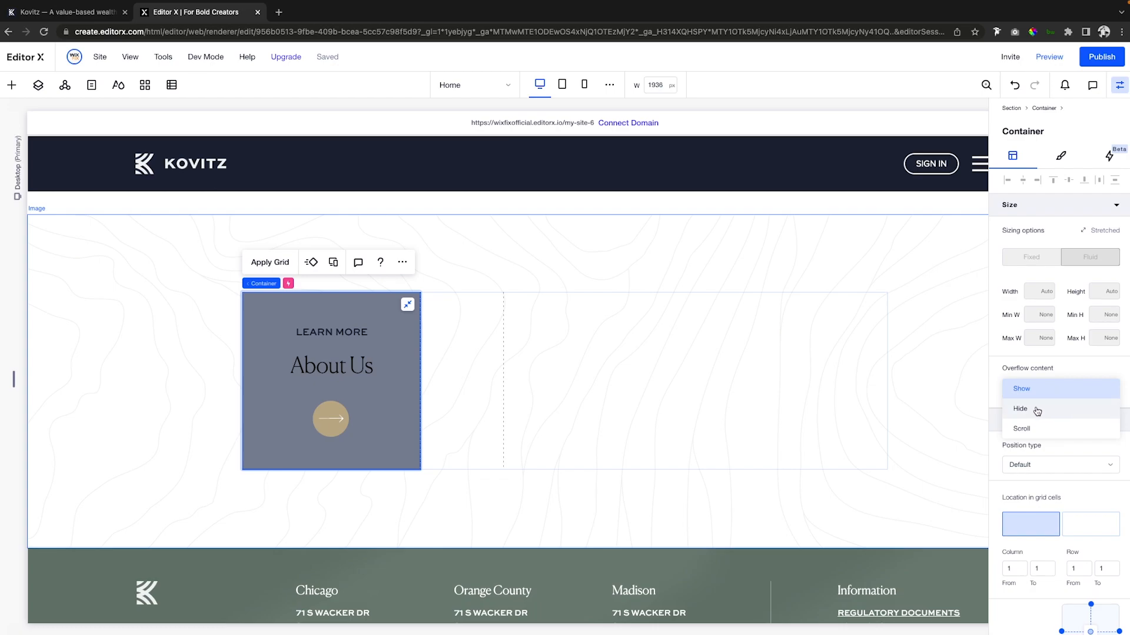
{"action": "left_click", "coordinate": [1037, 410]}
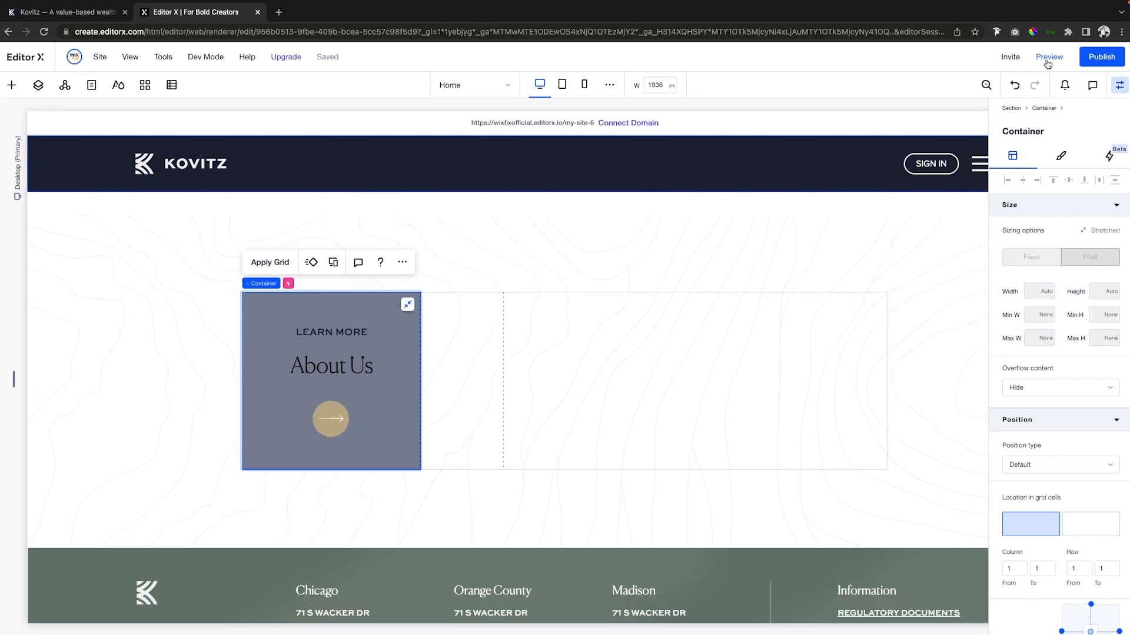
{"action": "left_click", "coordinate": [1048, 57]}
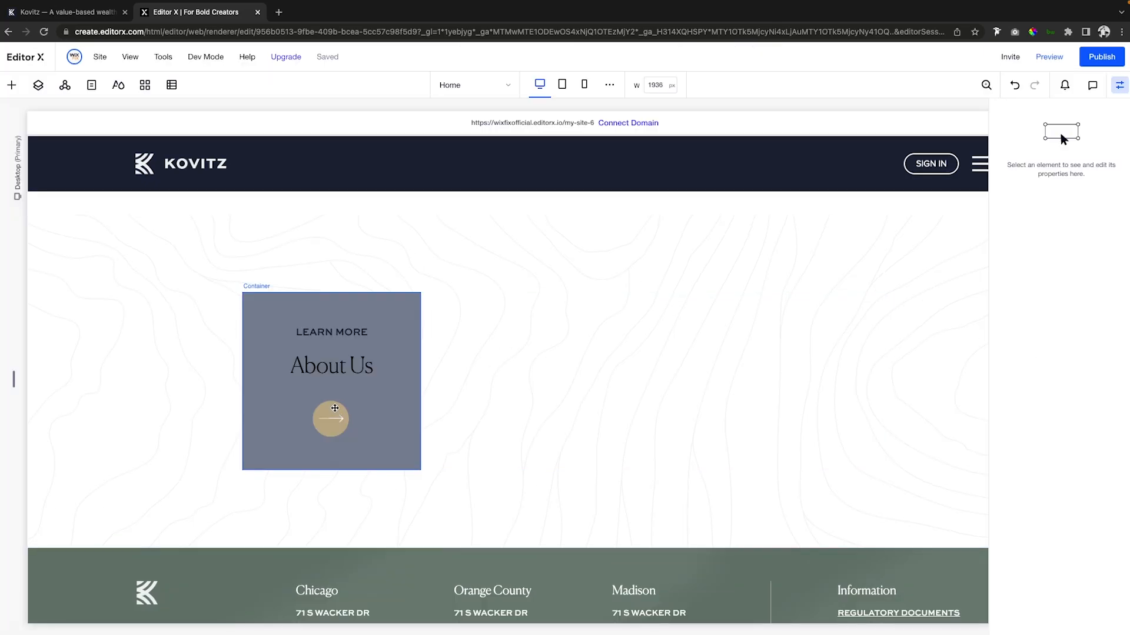
Step: Move the gold arrow circle out of the nested overlay container and directly into the parent About Us card container
{"action": "left_click", "coordinate": [335, 408]}
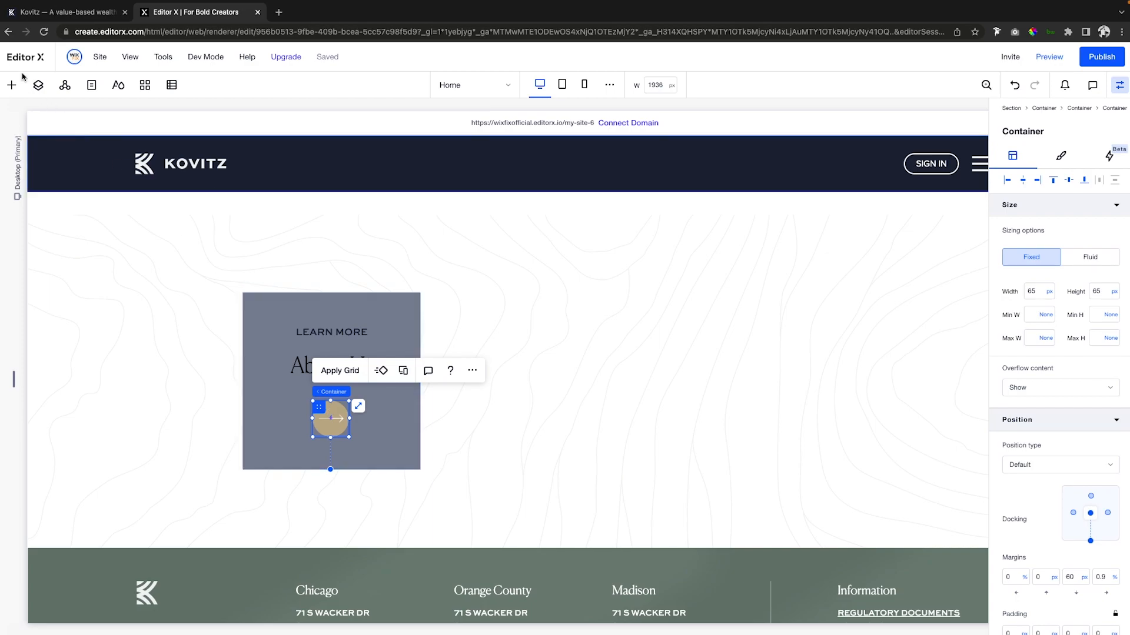
{"action": "left_click", "coordinate": [39, 85]}
{"action": "left_click_drag", "start_coordinate": [101, 479], "coordinate": [95, 456]}
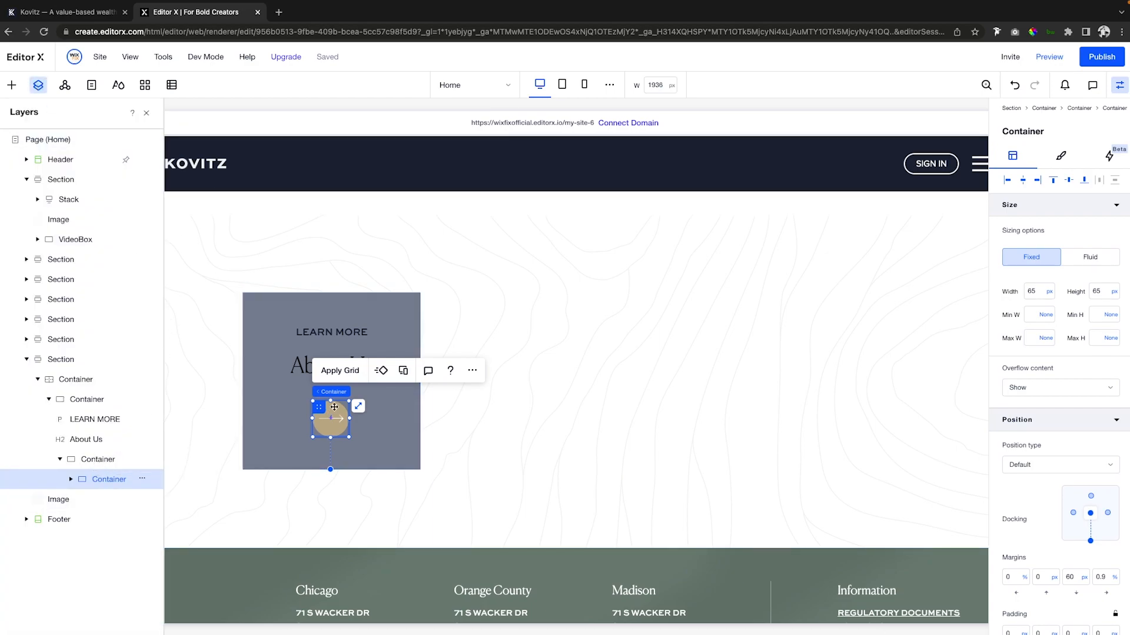
{"action": "key", "text": "Delete"}
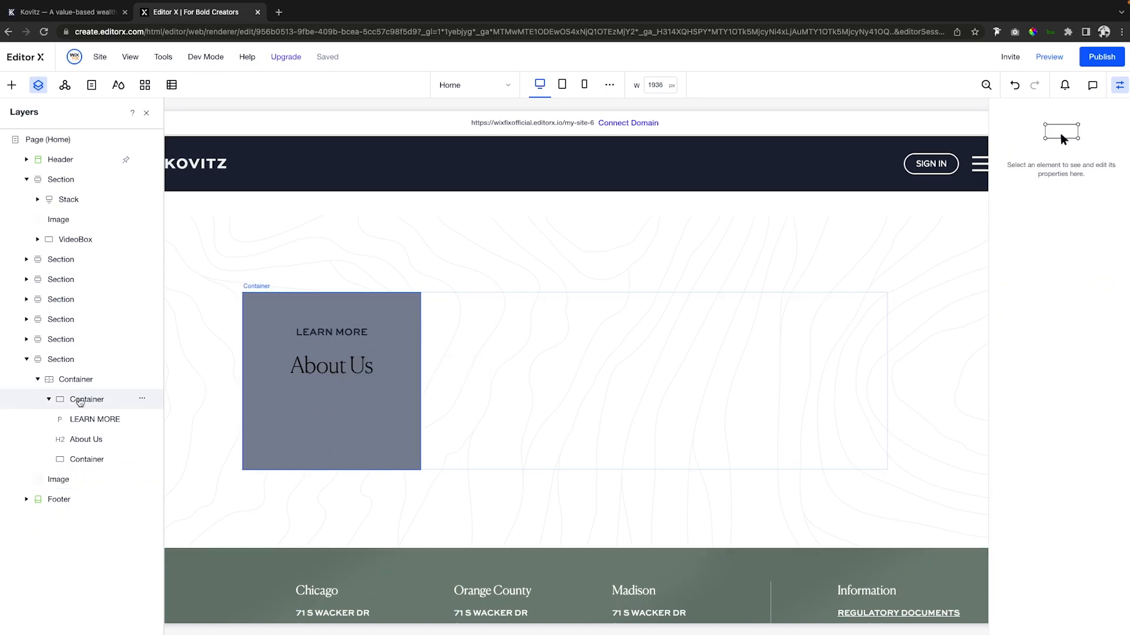
{"action": "left_click", "coordinate": [80, 400]}
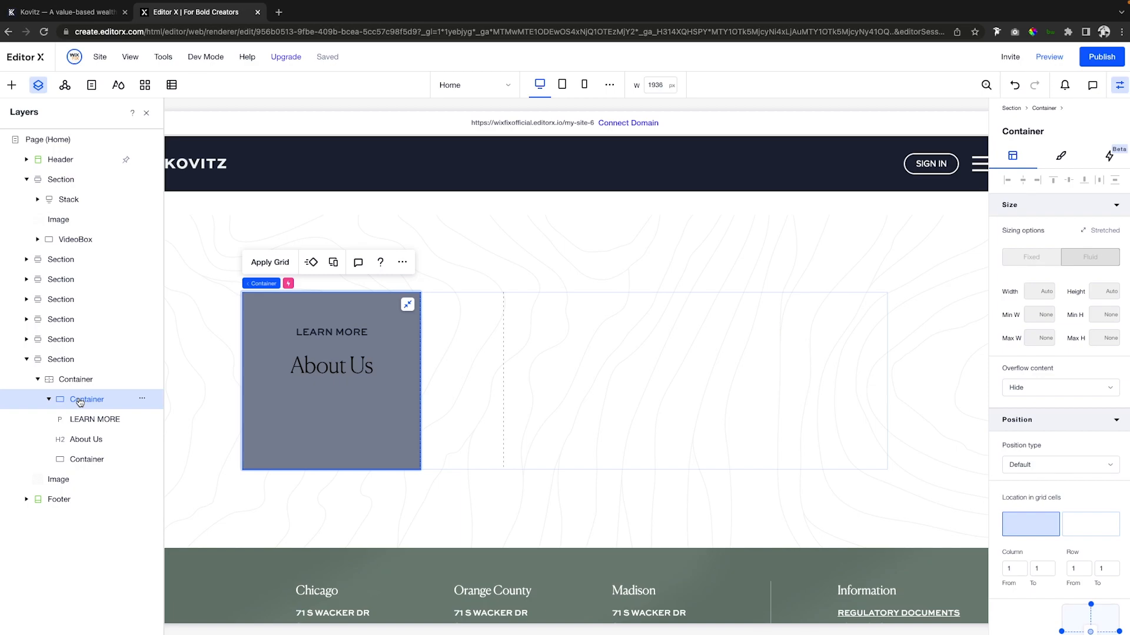
{"action": "key", "text": "ctrl+z"}
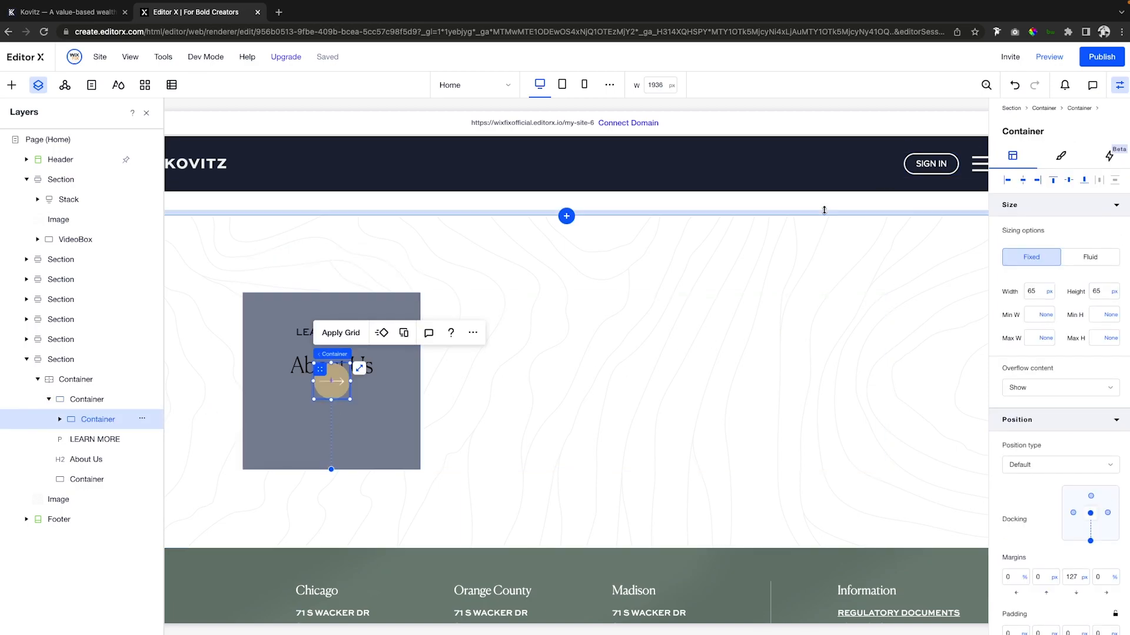
Step: Shift the gold arrow circle down below the About Us heading to a 67 px lower margin and preview the card's hover effect
{"action": "key", "text": "shift+Down"}
{"action": "key", "text": "shift+Down"}
{"action": "key", "text": "shift+Down"}
{"action": "key", "text": "shift+Down"}
{"action": "key", "text": "shift+Down"}
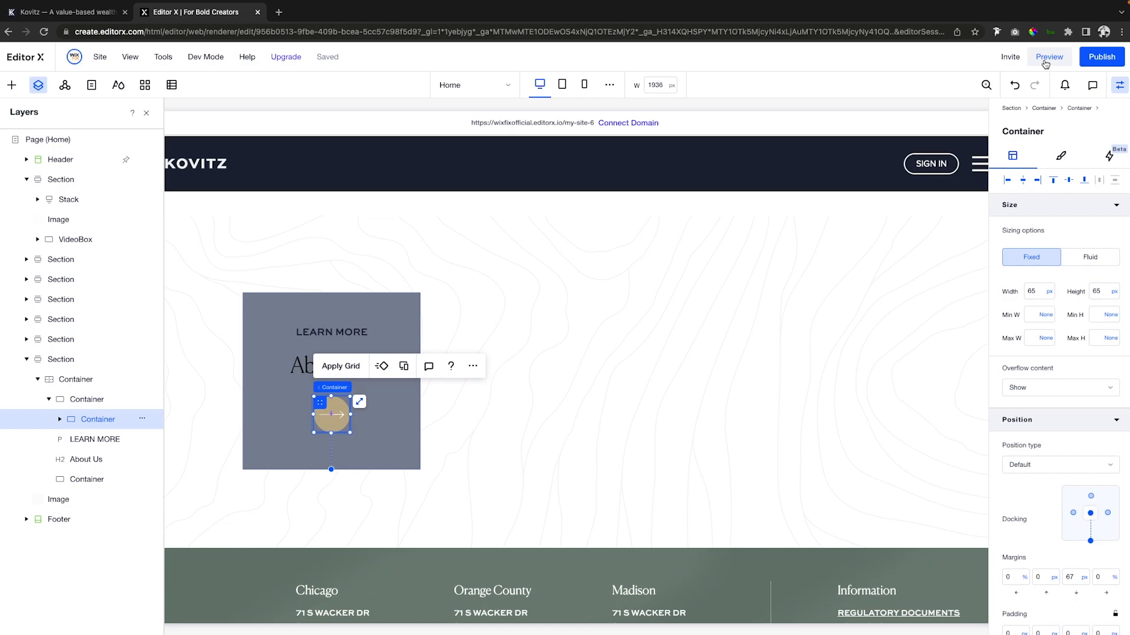
{"action": "left_click", "coordinate": [1048, 57]}
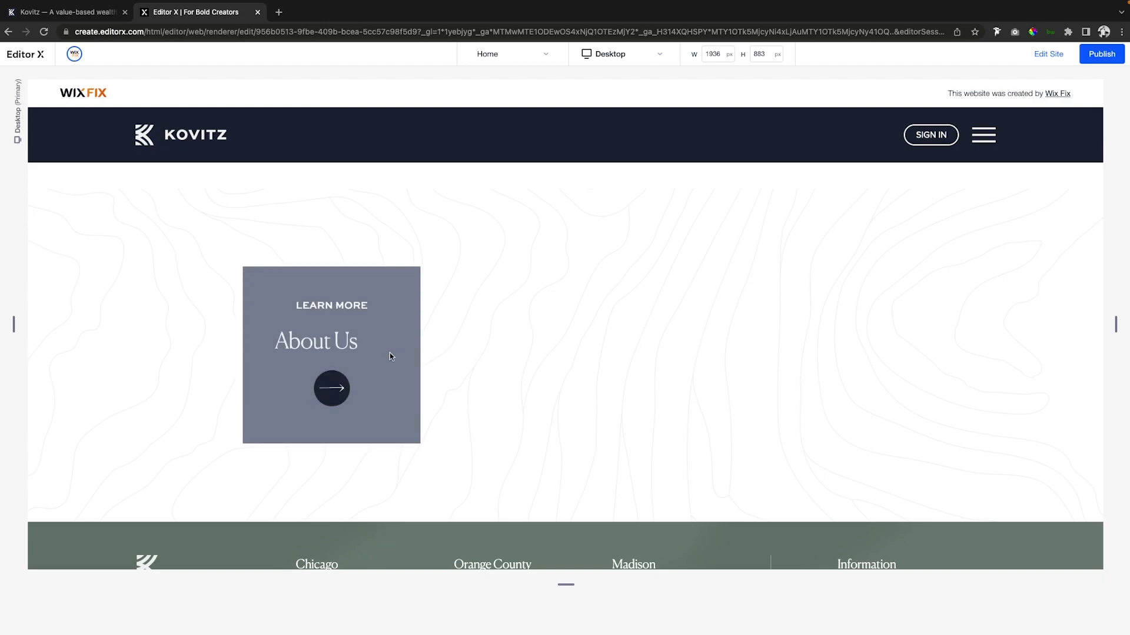
{"action": "left_click_drag", "start_coordinate": [290, 337], "coordinate": [387, 336]}
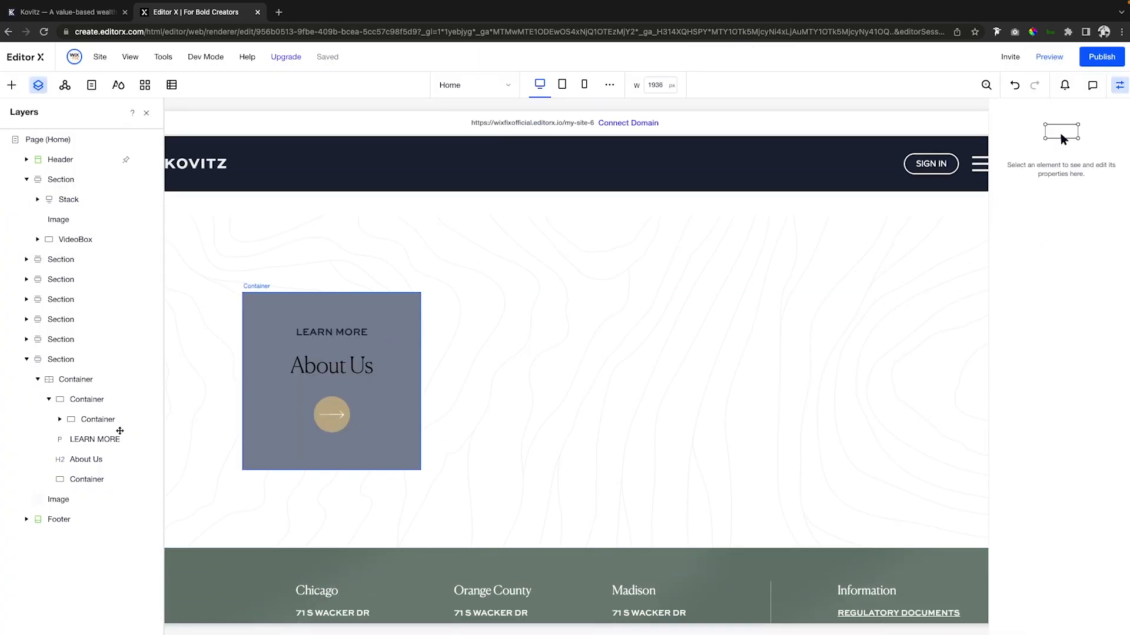
Step: Try to centre-align the About Us text in the card's About Box effect and finish editing the effect
{"action": "left_click", "coordinate": [402, 346]}
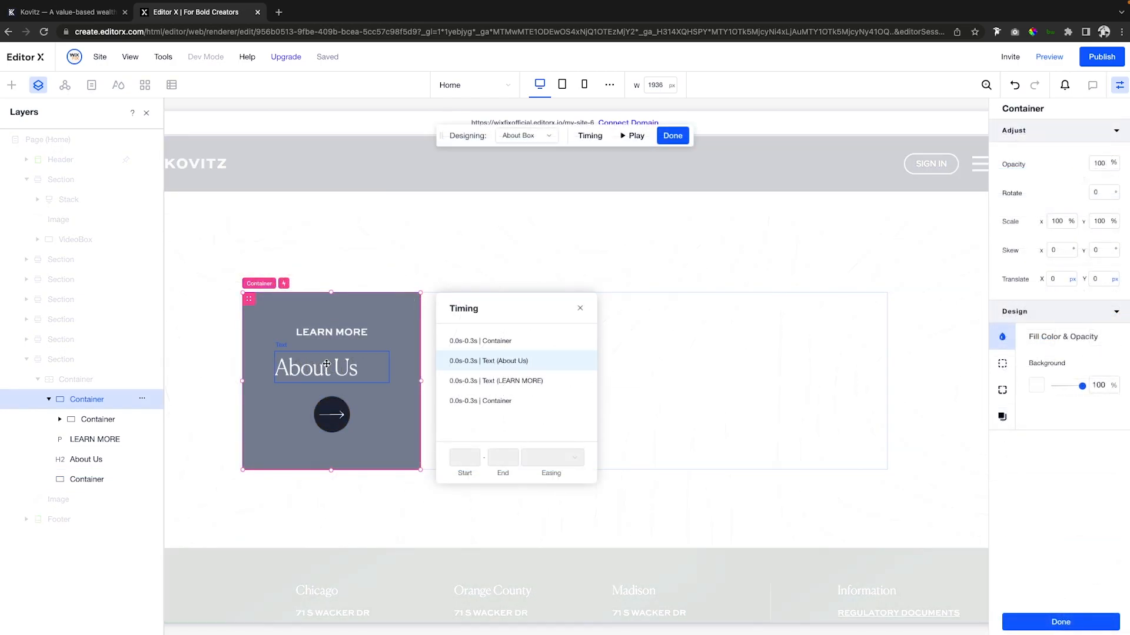
{"action": "left_click", "coordinate": [326, 364]}
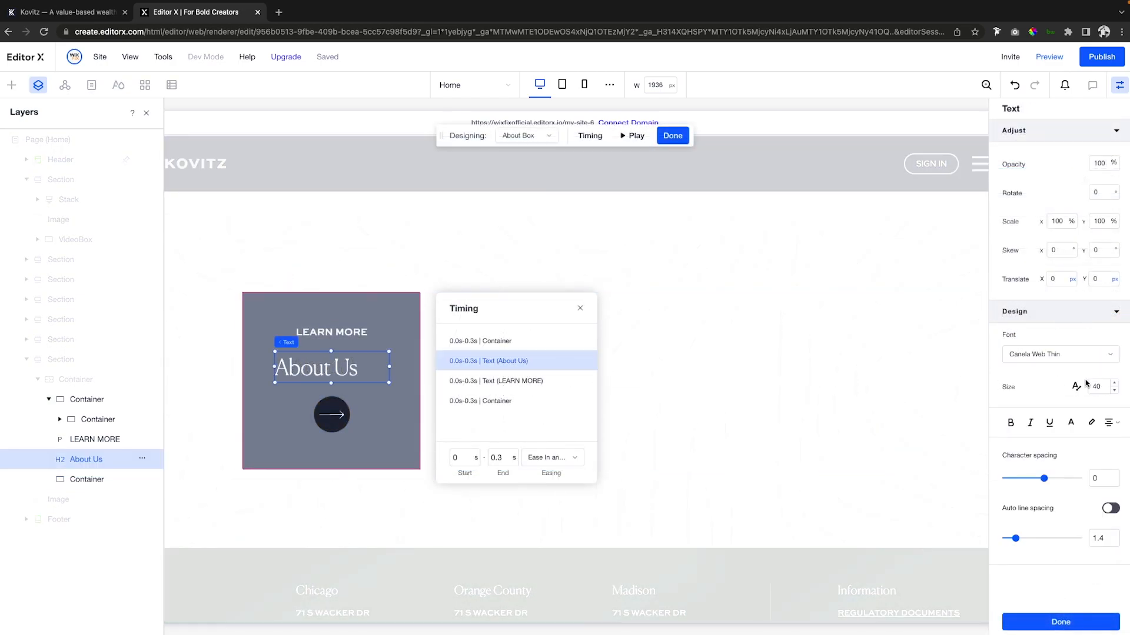
{"action": "left_click", "coordinate": [1113, 425]}
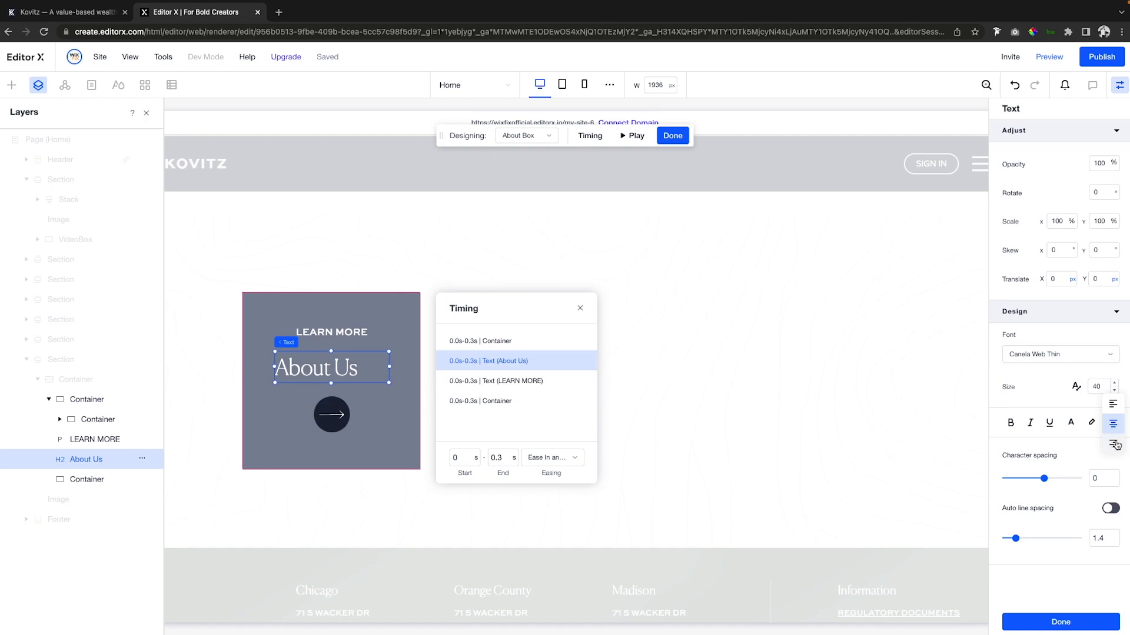
{"action": "left_click", "coordinate": [1112, 424]}
{"action": "left_click", "coordinate": [1113, 423]}
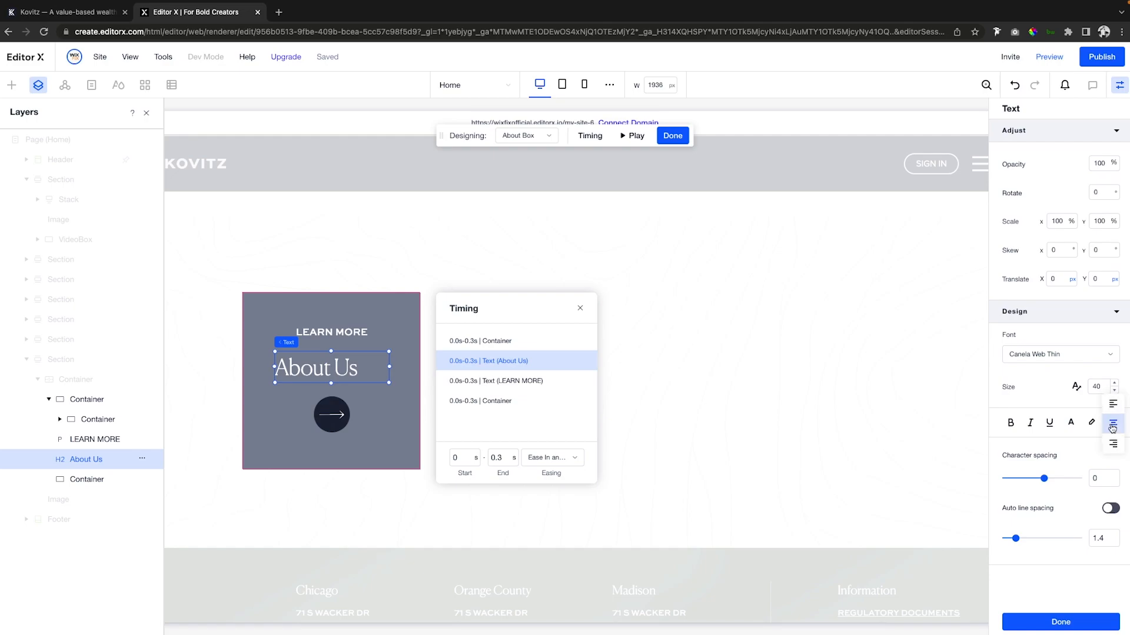
{"action": "left_click", "coordinate": [1061, 623]}
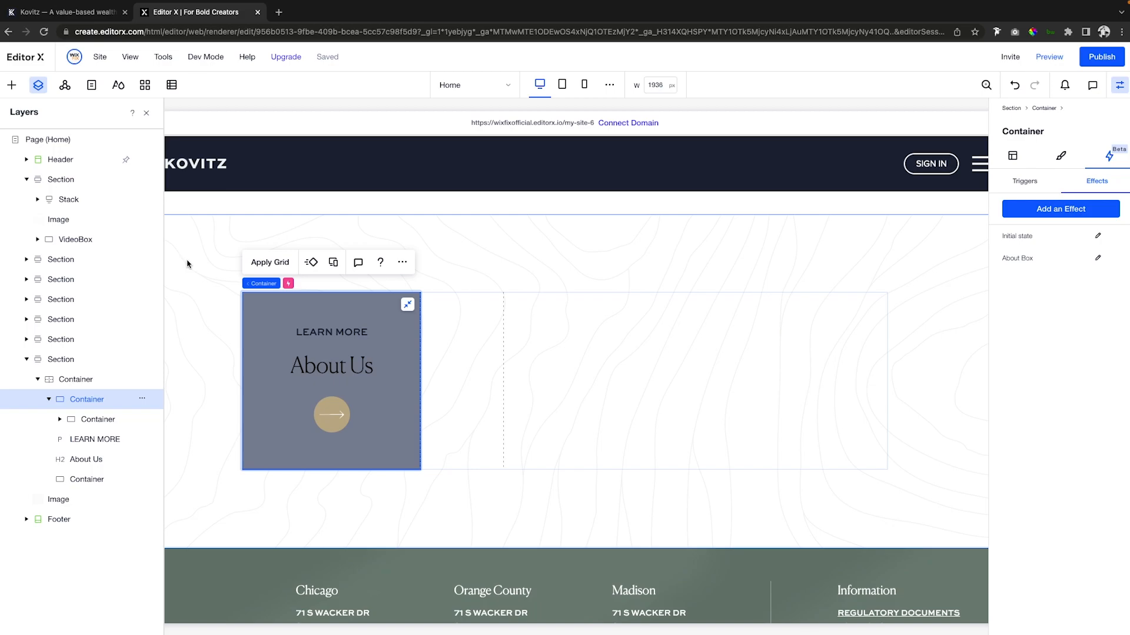
Step: Check the original Kovitz page's contact card and add a container stretched to fill the empty grid cell beside the About Us card
{"action": "left_click", "coordinate": [6, 85]}
{"action": "left_click", "coordinate": [73, 13]}
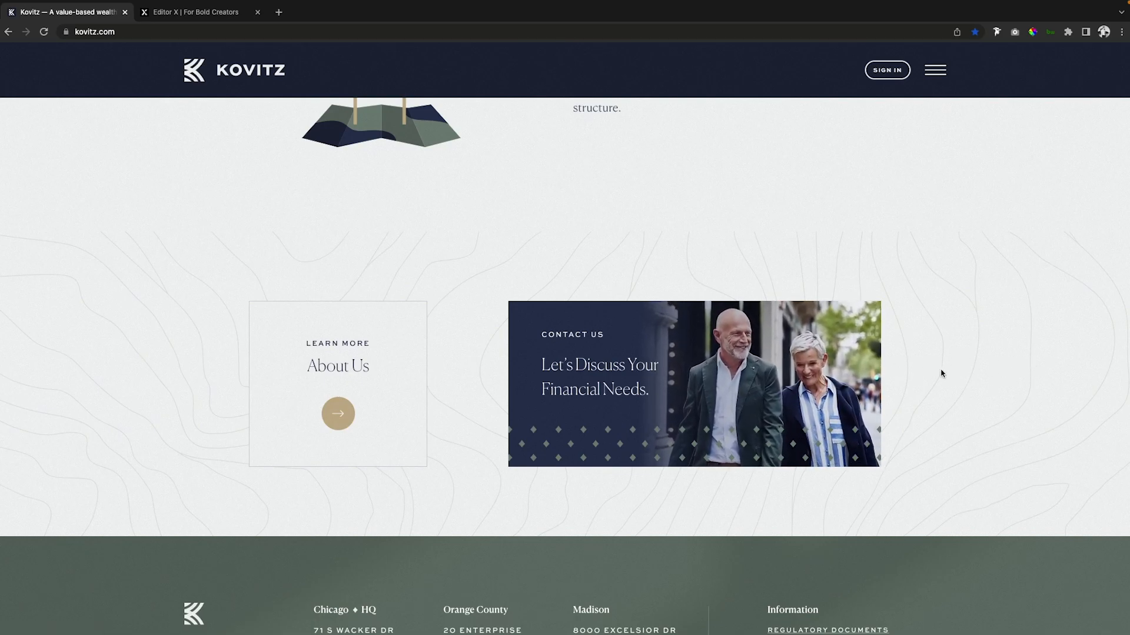
{"action": "left_click", "coordinate": [174, 15]}
{"action": "left_click_drag", "start_coordinate": [189, 310], "coordinate": [724, 383]}
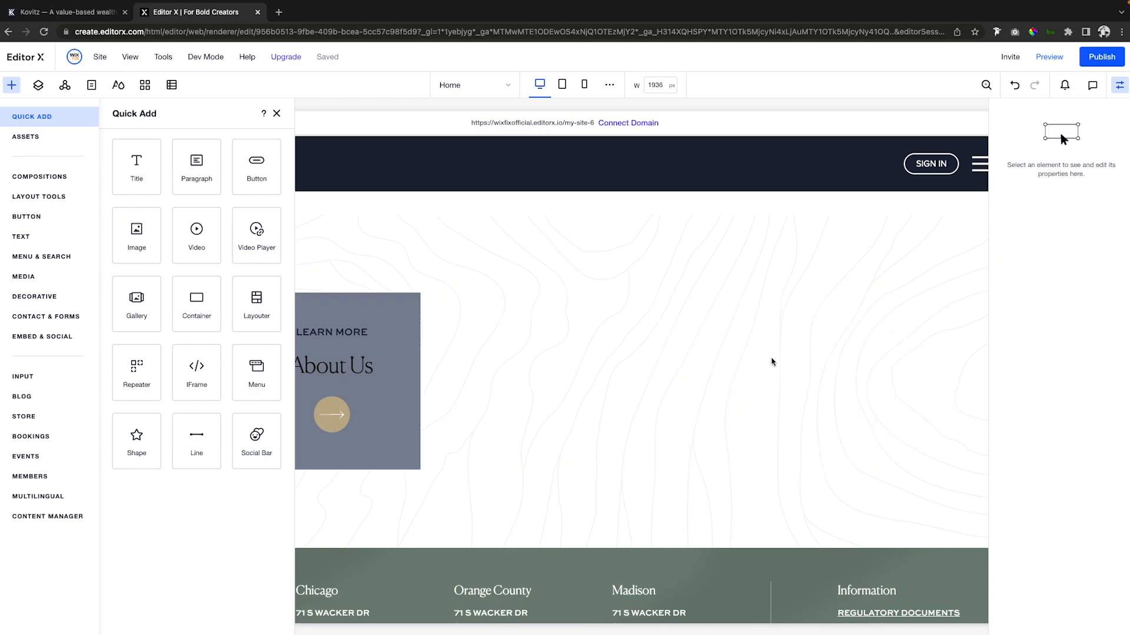
{"action": "left_click", "coordinate": [753, 341]}
{"action": "left_click", "coordinate": [776, 317]}
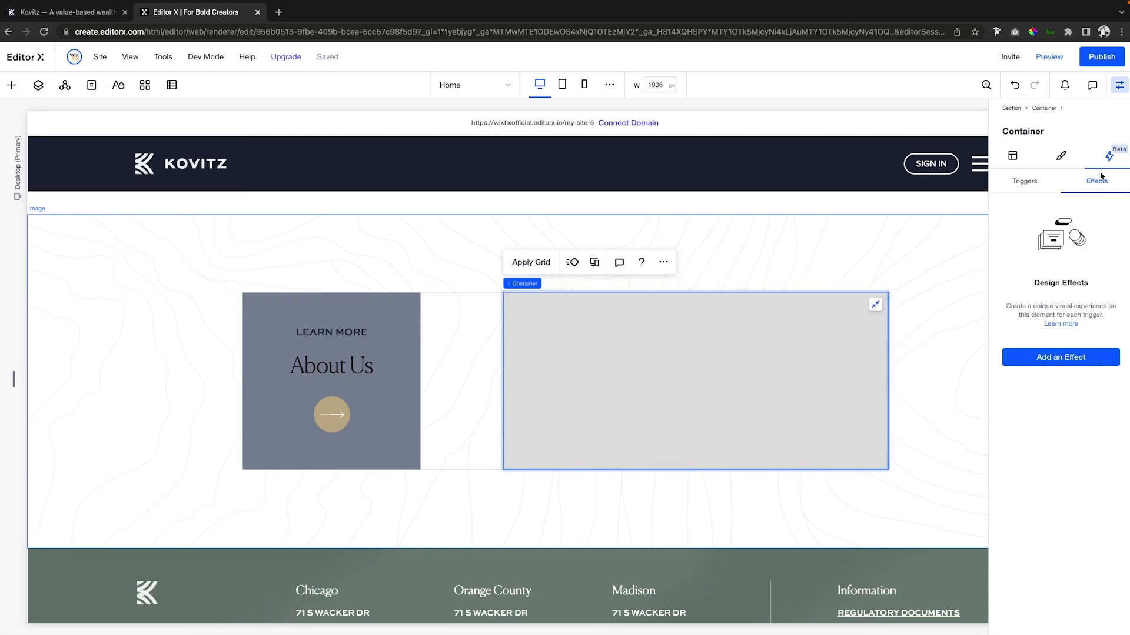
Step: Set the new container's background fill opacity to 0%
{"action": "left_click", "coordinate": [1061, 156]}
{"action": "left_click", "coordinate": [1098, 230]}
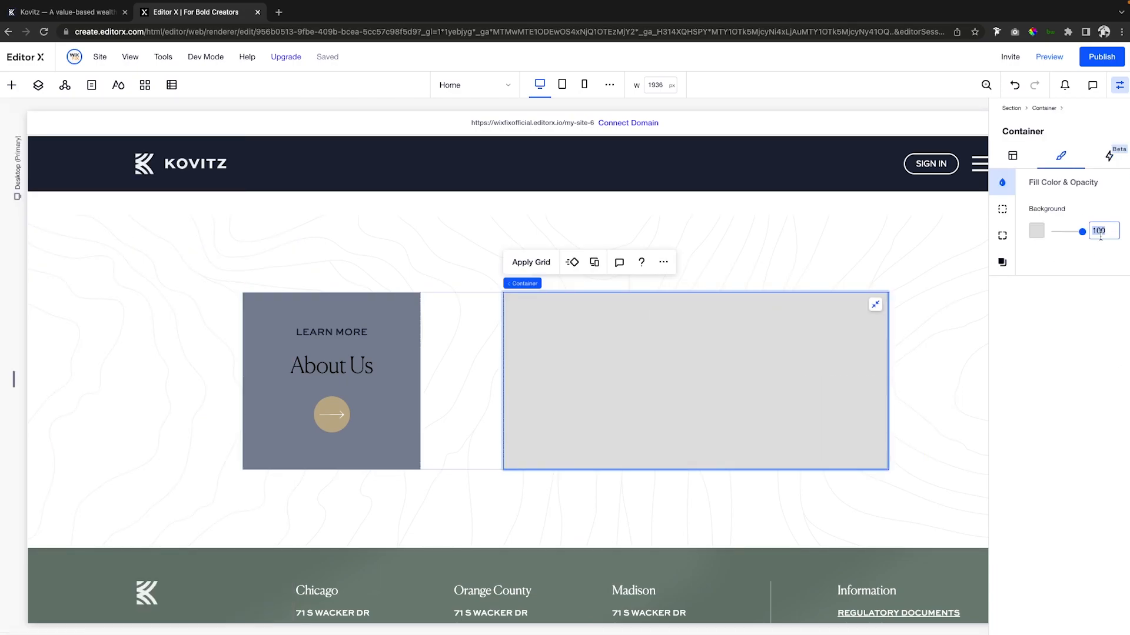
{"action": "type", "text": "0"}
{"action": "key", "text": "Return"}
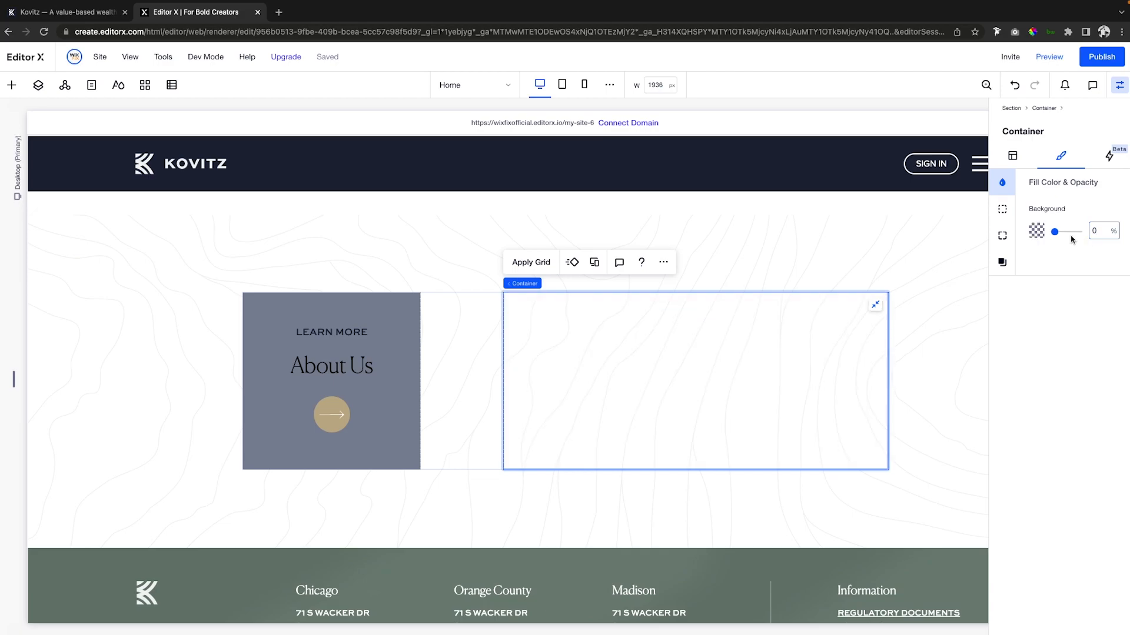
Step: Add elder-image.jpg from the site files and stretch it to fill the transparent container beside the About Us card
{"action": "left_click", "coordinate": [11, 85]}
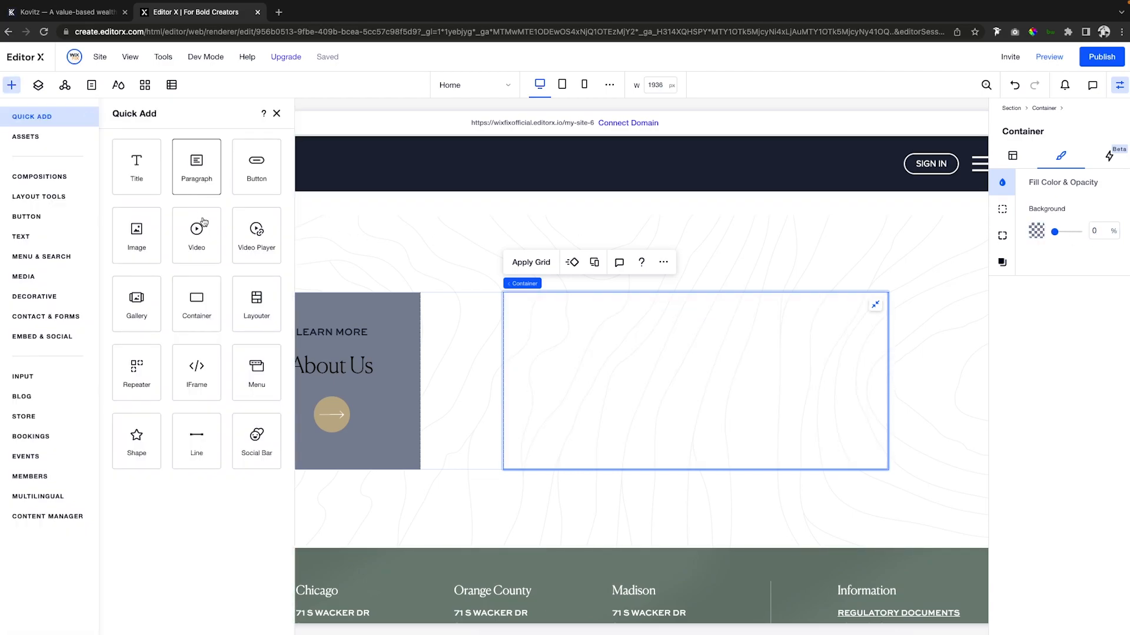
{"action": "left_click", "coordinate": [23, 276]}
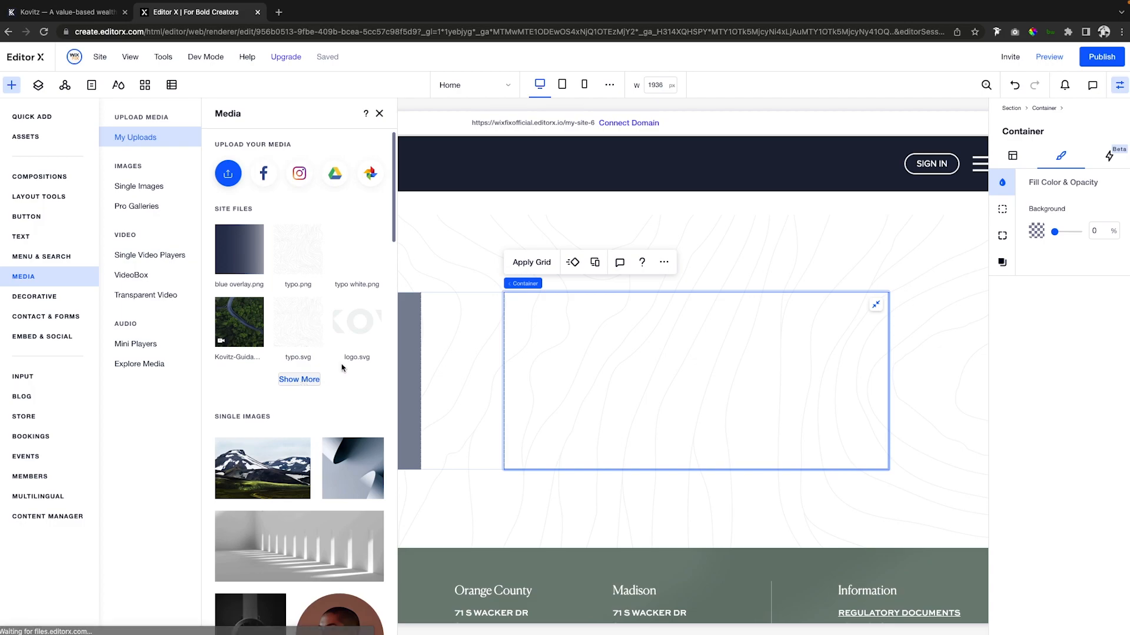
{"action": "left_click", "coordinate": [299, 379]}
{"action": "left_click", "coordinate": [773, 377]}
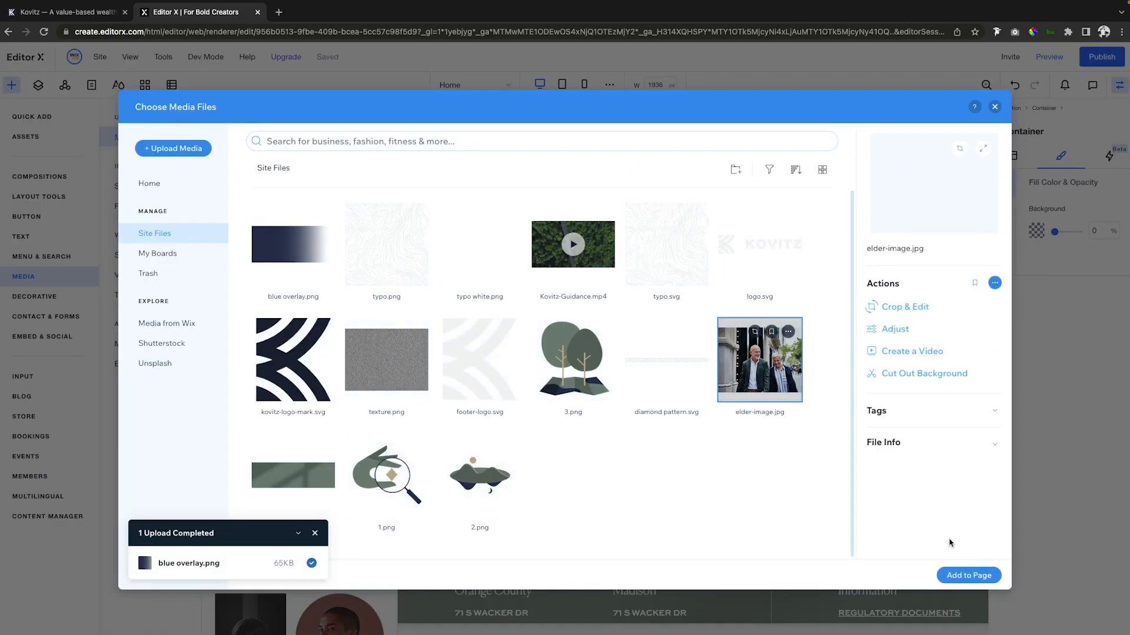
{"action": "left_click", "coordinate": [968, 575]}
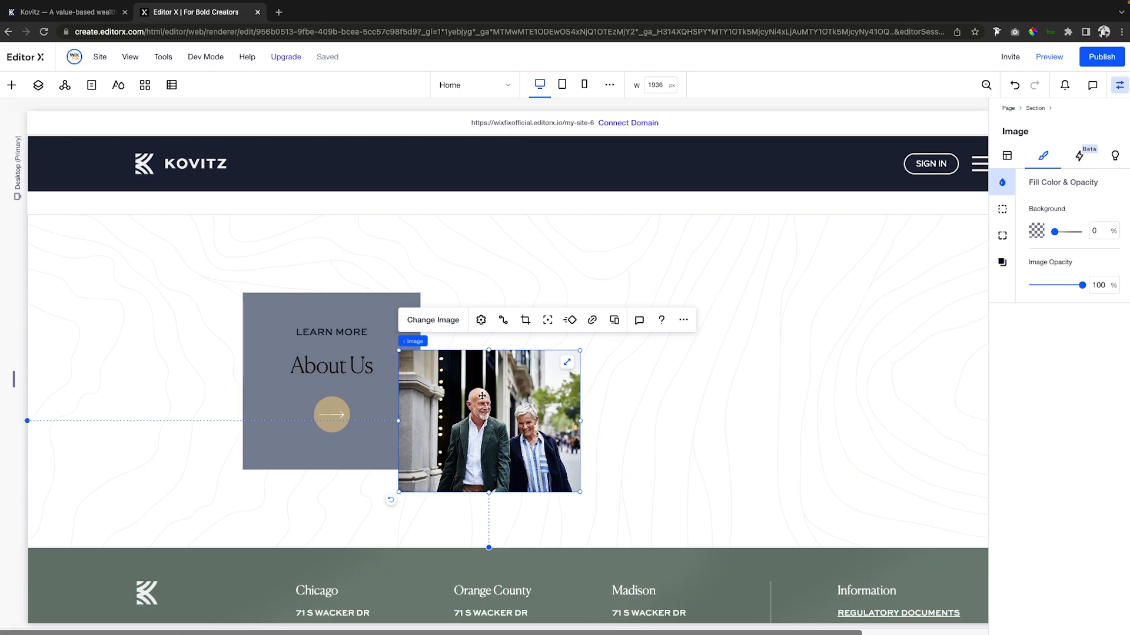
{"action": "left_click_drag", "start_coordinate": [481, 399], "coordinate": [658, 360]}
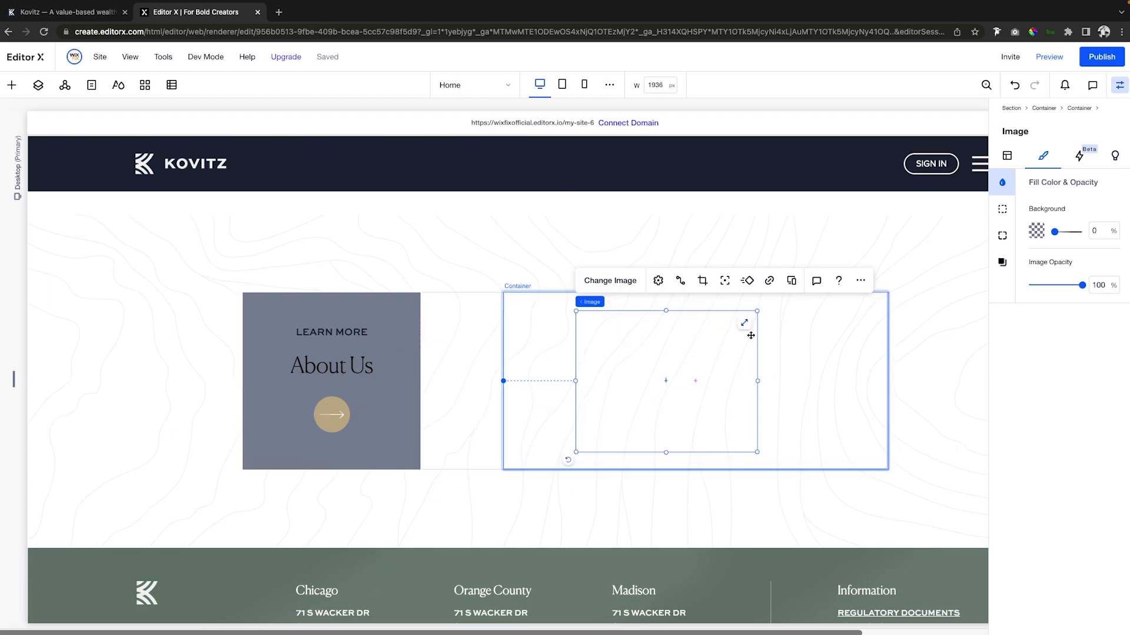
{"action": "left_click", "coordinate": [745, 325]}
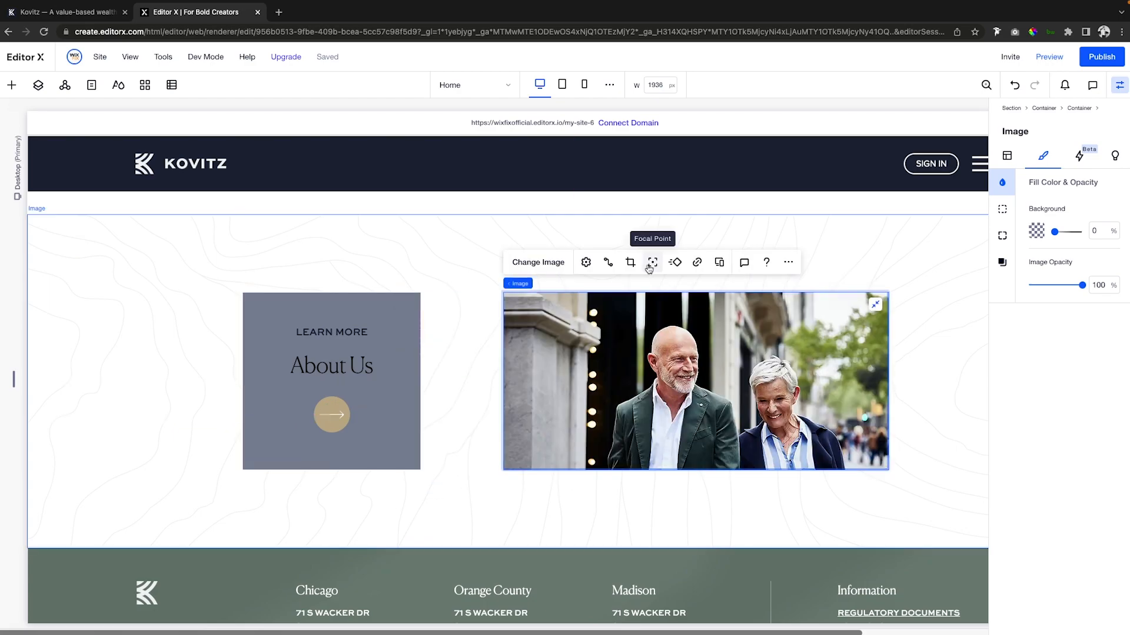
Step: Shift the couple photo's focal point toward the left side of the image
{"action": "left_click", "coordinate": [651, 267]}
{"action": "left_click_drag", "start_coordinate": [984, 389], "coordinate": [968, 388]}
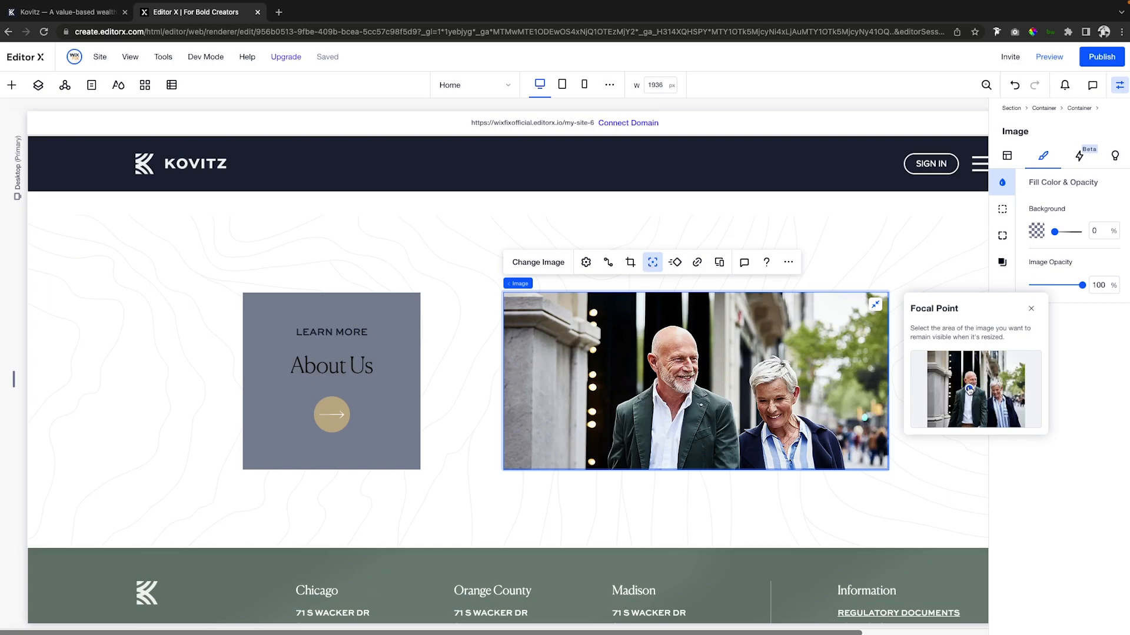
{"action": "left_click_drag", "start_coordinate": [970, 390], "coordinate": [954, 385]}
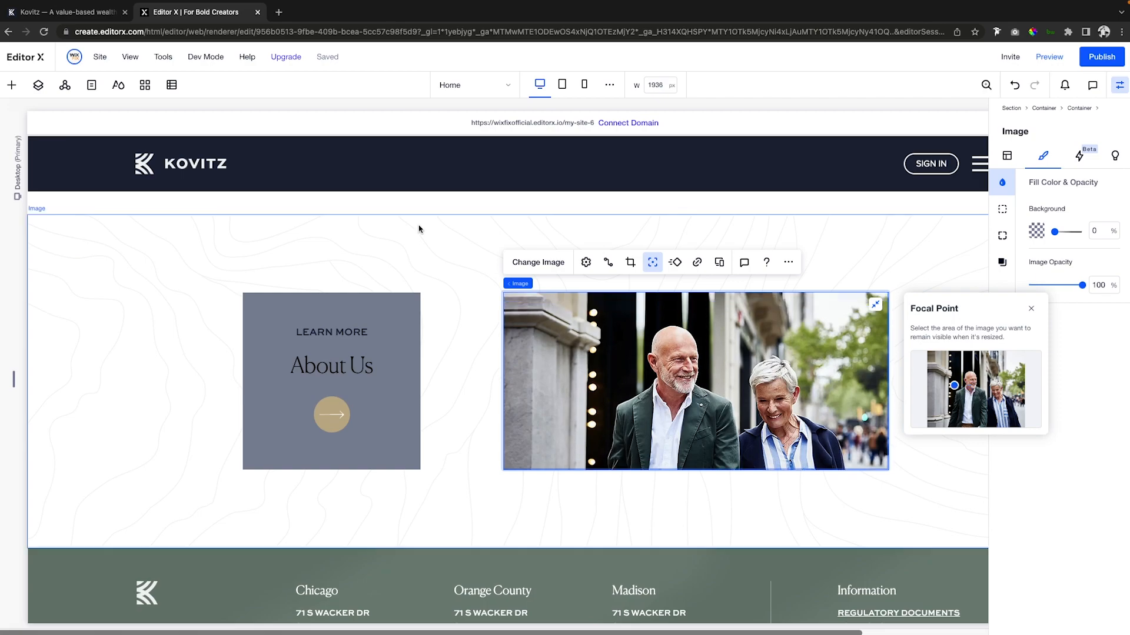
Step: Add blue overlay.png to the photo's container, stretch it to fill, and order it above the couple photo
{"action": "left_click", "coordinate": [11, 85]}
{"action": "left_click_drag", "start_coordinate": [234, 253], "coordinate": [634, 371]}
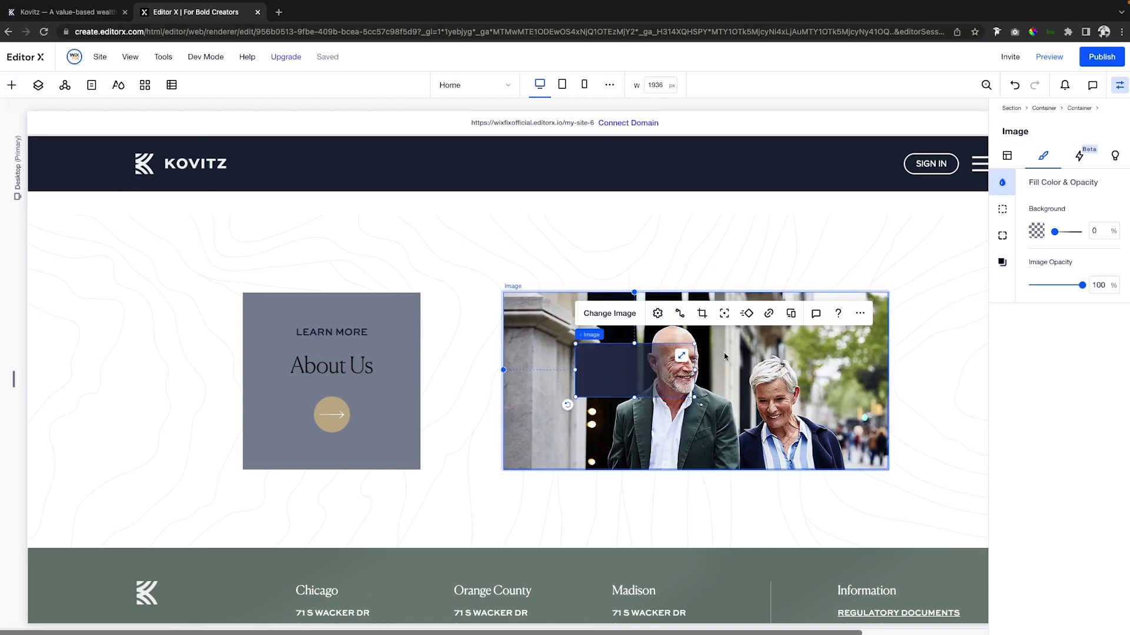
{"action": "left_click", "coordinate": [680, 355]}
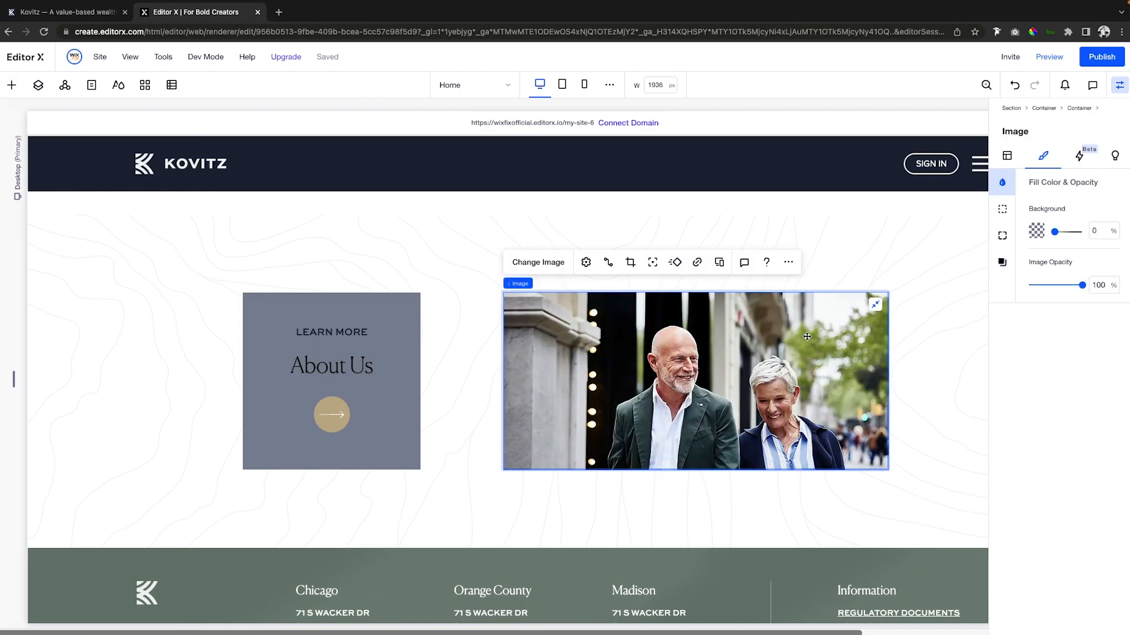
{"action": "left_click", "coordinate": [38, 84]}
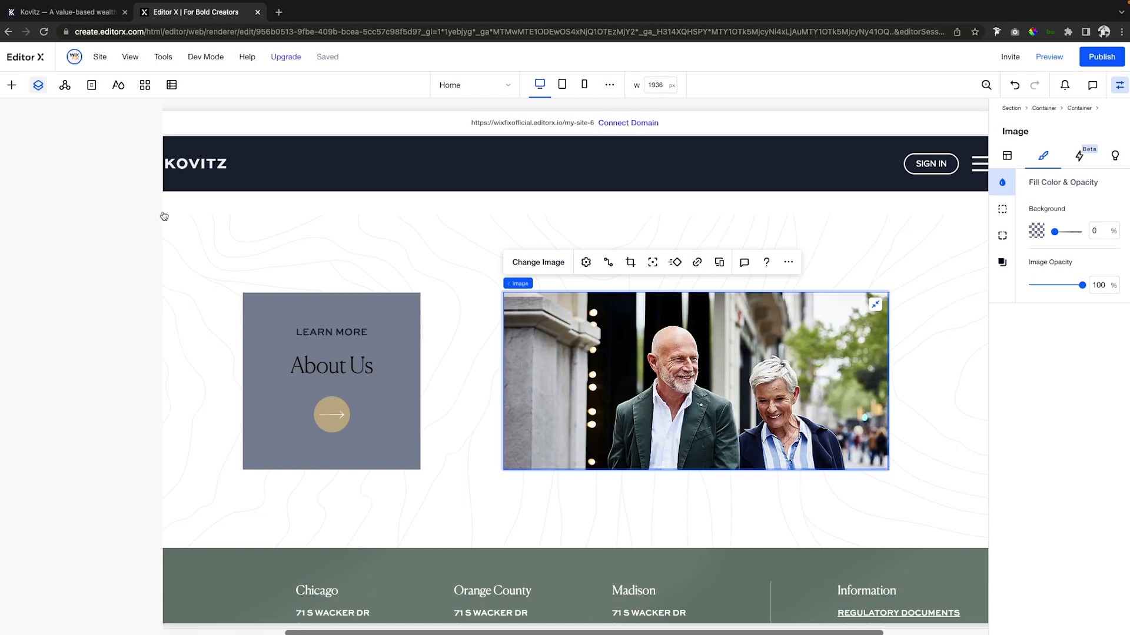
{"action": "left_click_drag", "start_coordinate": [77, 439], "coordinate": [77, 421]}
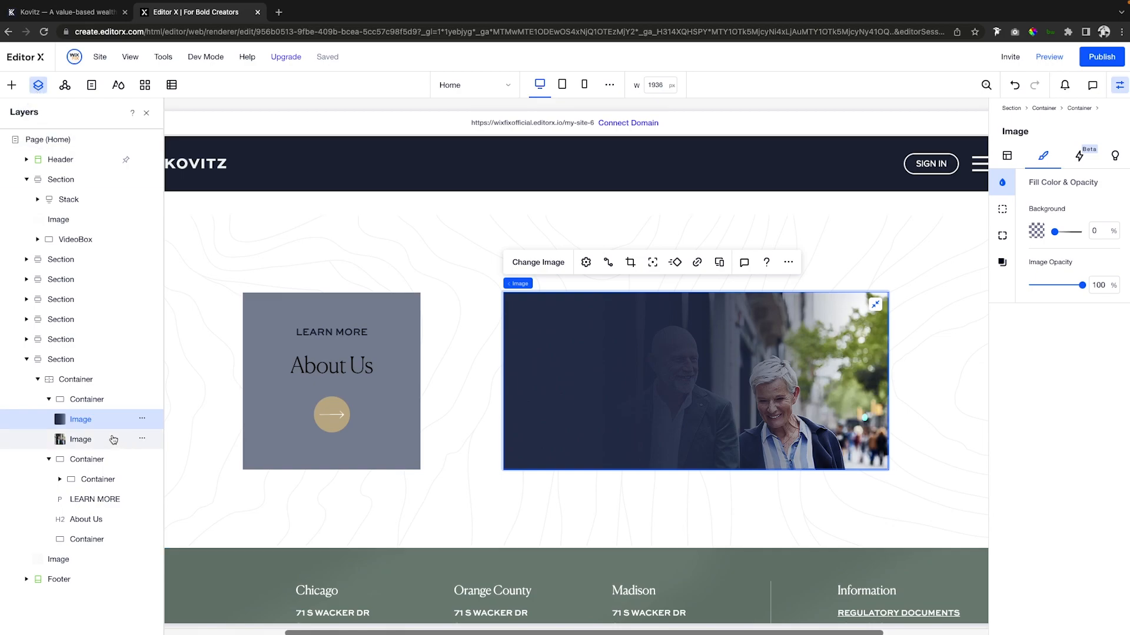
Step: Add diamond pattern.svg from the site files and place it inside the photo's container
{"action": "left_click", "coordinate": [12, 85]}
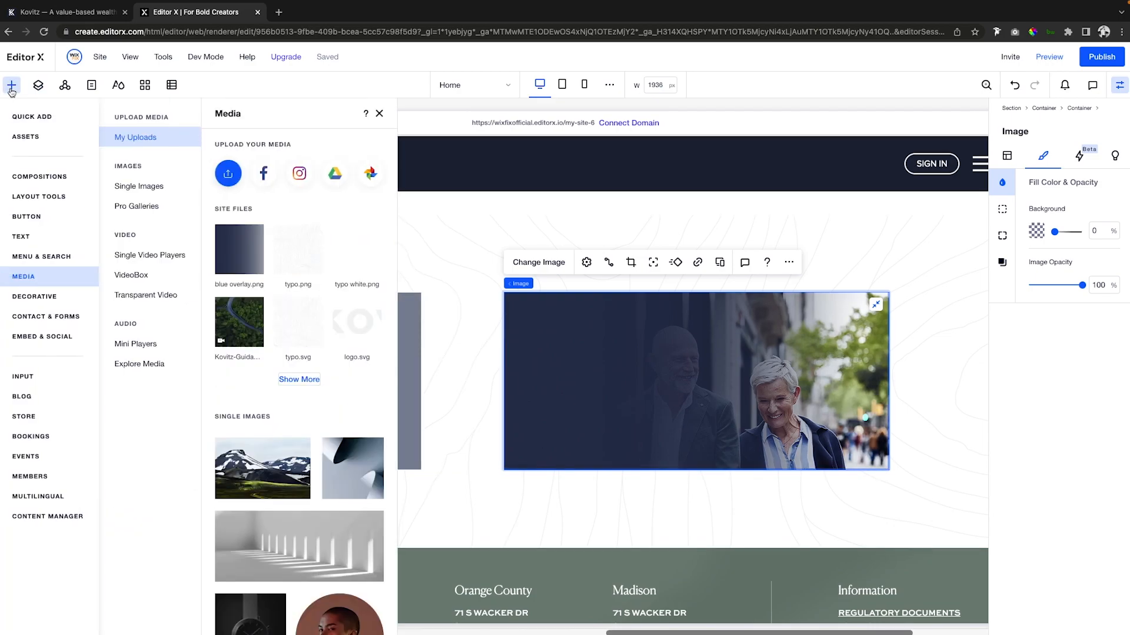
{"action": "left_click", "coordinate": [299, 379]}
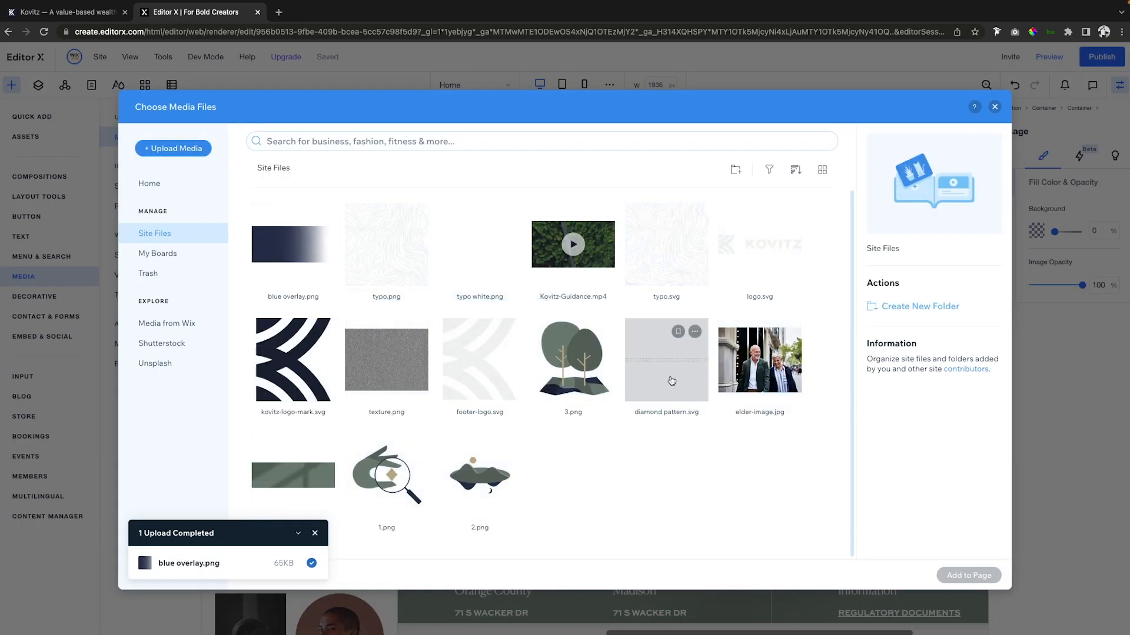
{"action": "left_click", "coordinate": [667, 323]}
{"action": "left_click", "coordinate": [982, 580]}
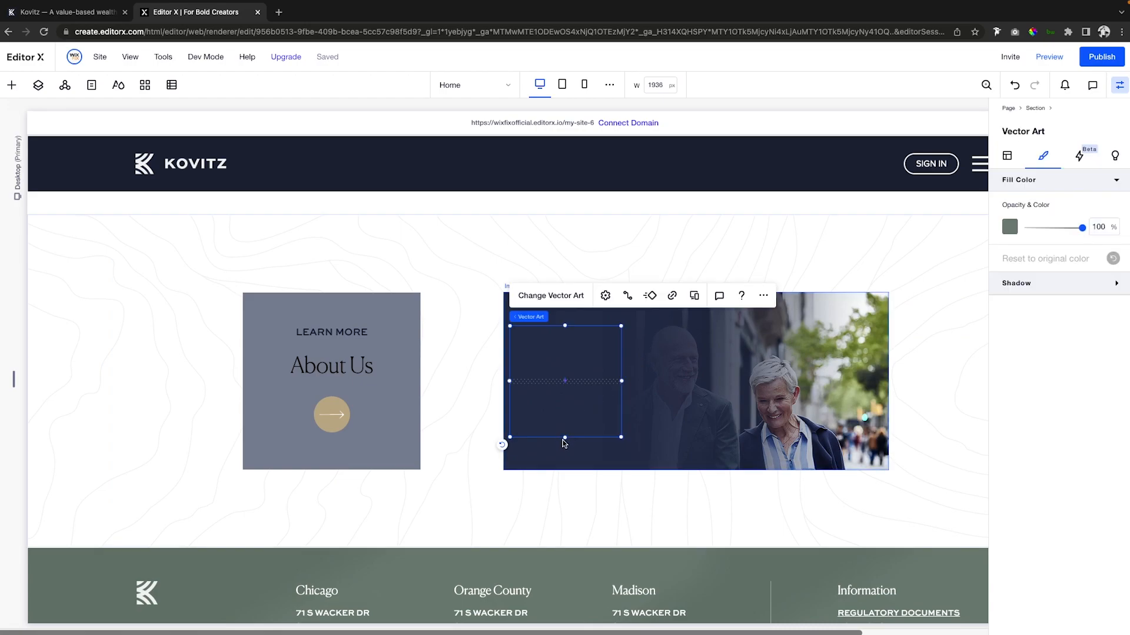
{"action": "left_click_drag", "start_coordinate": [565, 412], "coordinate": [658, 343]}
Step: Set the diamond pattern's width to 100%
{"action": "left_click", "coordinate": [1045, 294]}
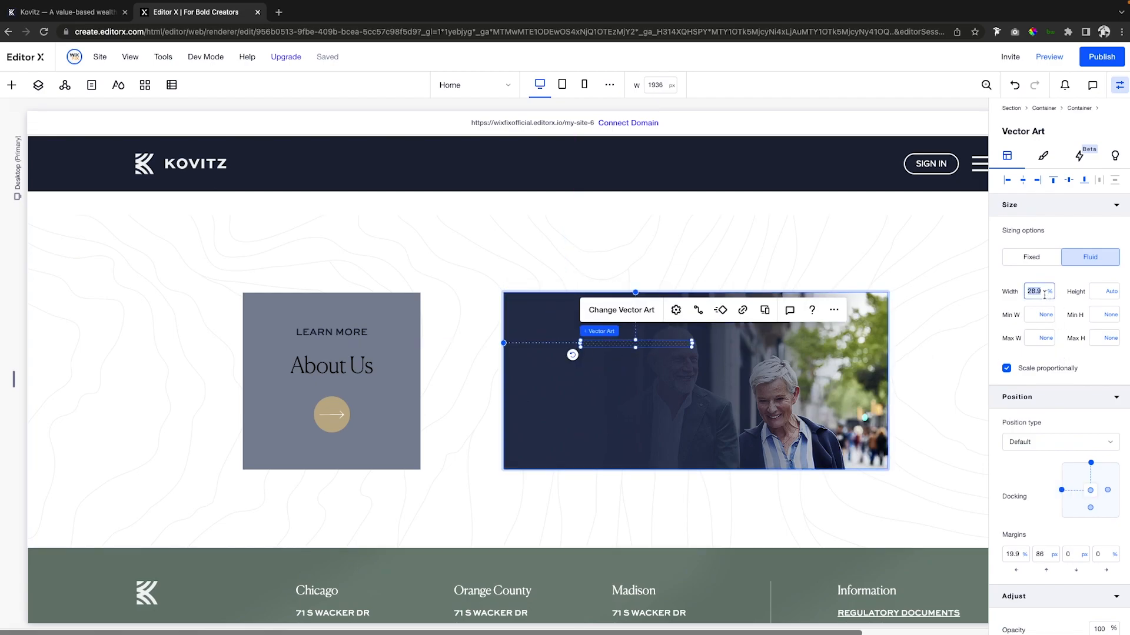
{"action": "type", "text": "100"}
{"action": "key", "text": "Return"}
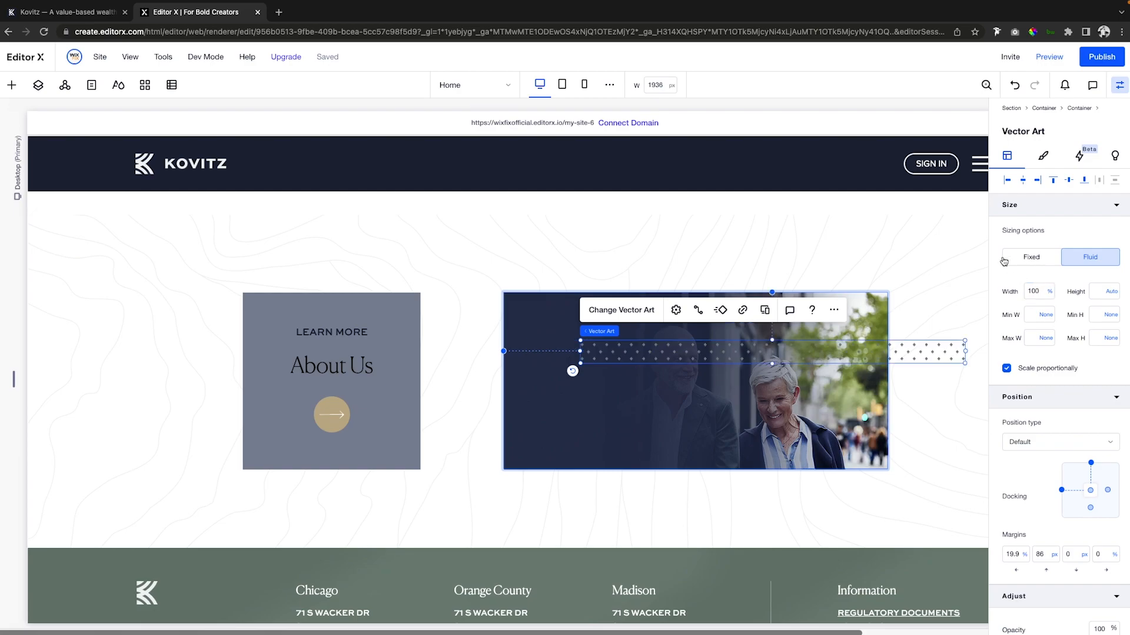
Step: Align the diamond pattern to the bottom and left edges of the photo's container
{"action": "left_click", "coordinate": [1083, 182]}
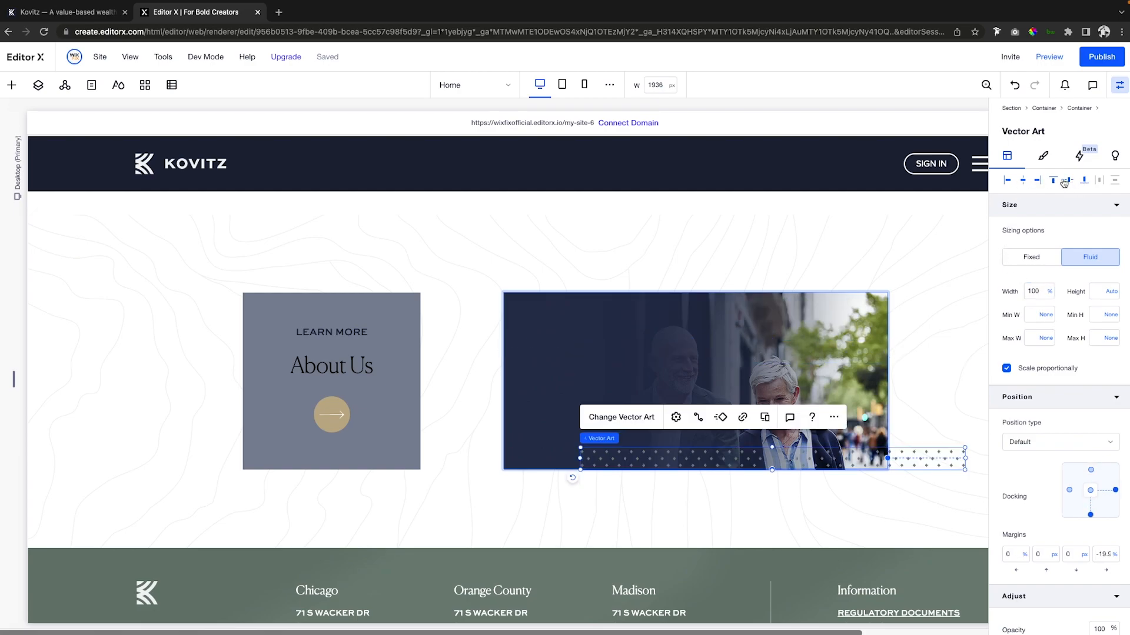
{"action": "left_click", "coordinate": [1009, 181]}
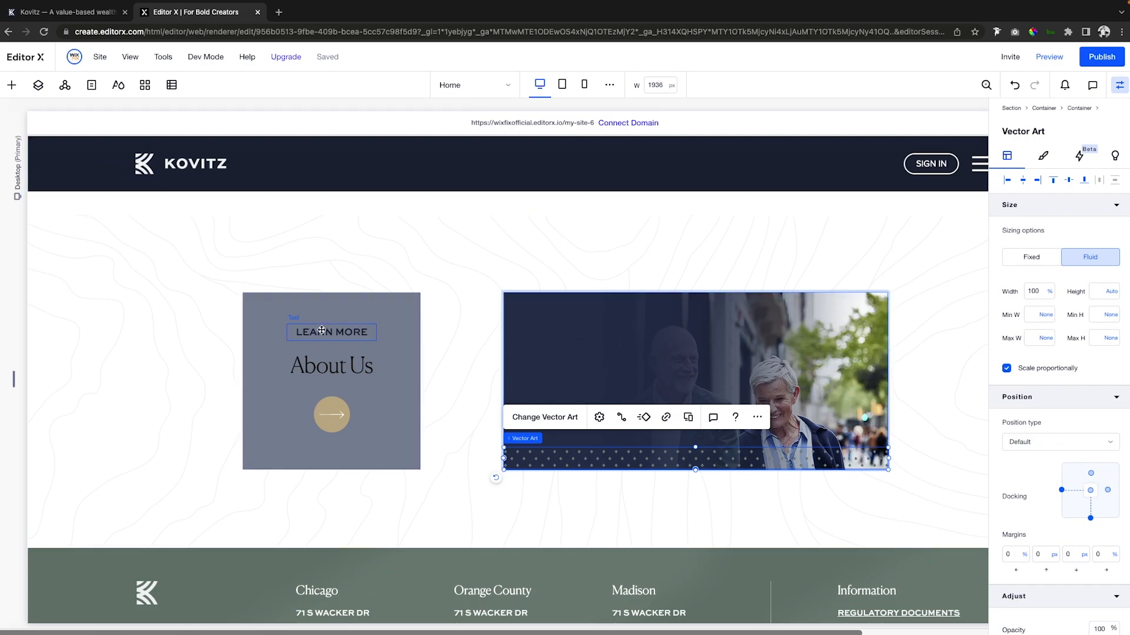
Step: Add a paragraph over the blue overlay, colour it white and replace its text with "CONTACT US"
{"action": "left_click", "coordinate": [11, 84]}
{"action": "left_click", "coordinate": [25, 116]}
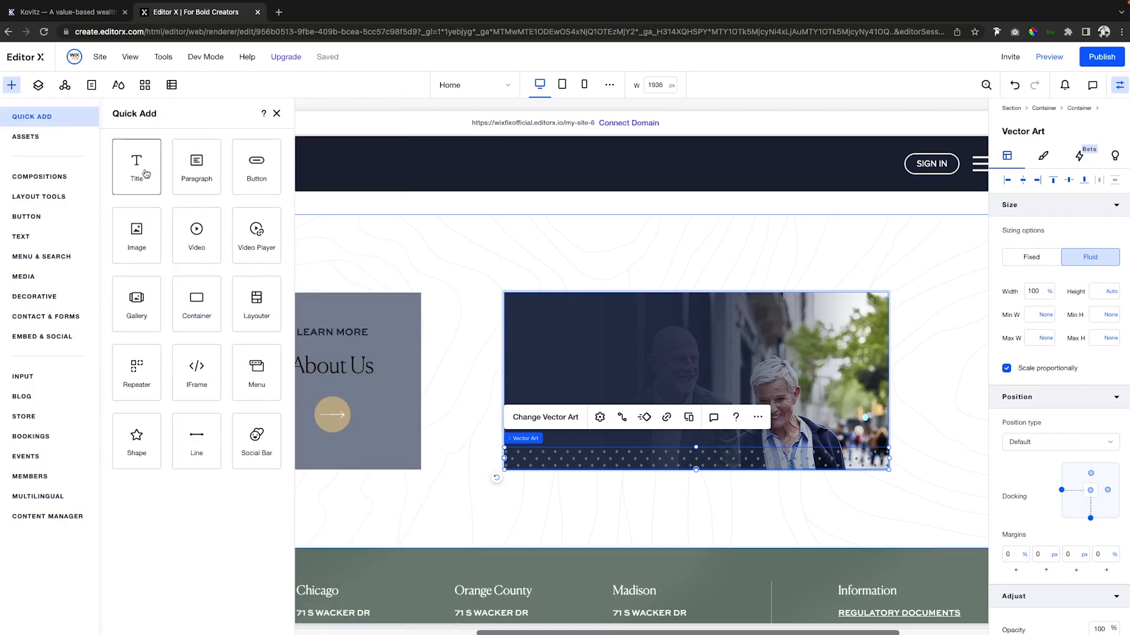
{"action": "left_click_drag", "start_coordinate": [207, 178], "coordinate": [629, 350]}
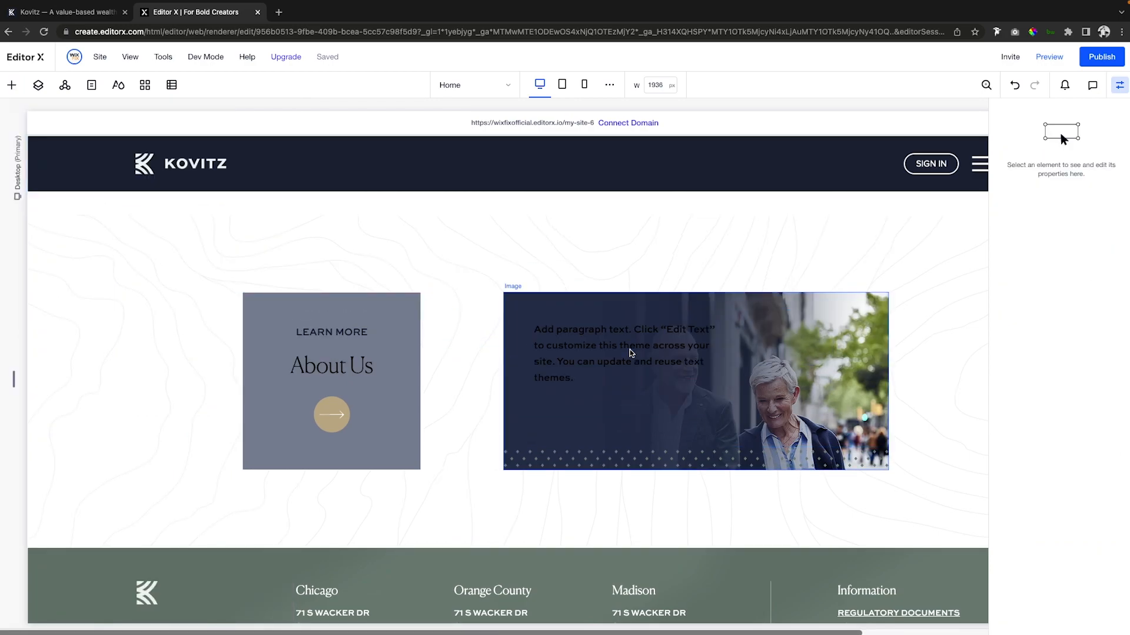
{"action": "left_click", "coordinate": [598, 344]}
{"action": "double_click", "coordinate": [599, 344]}
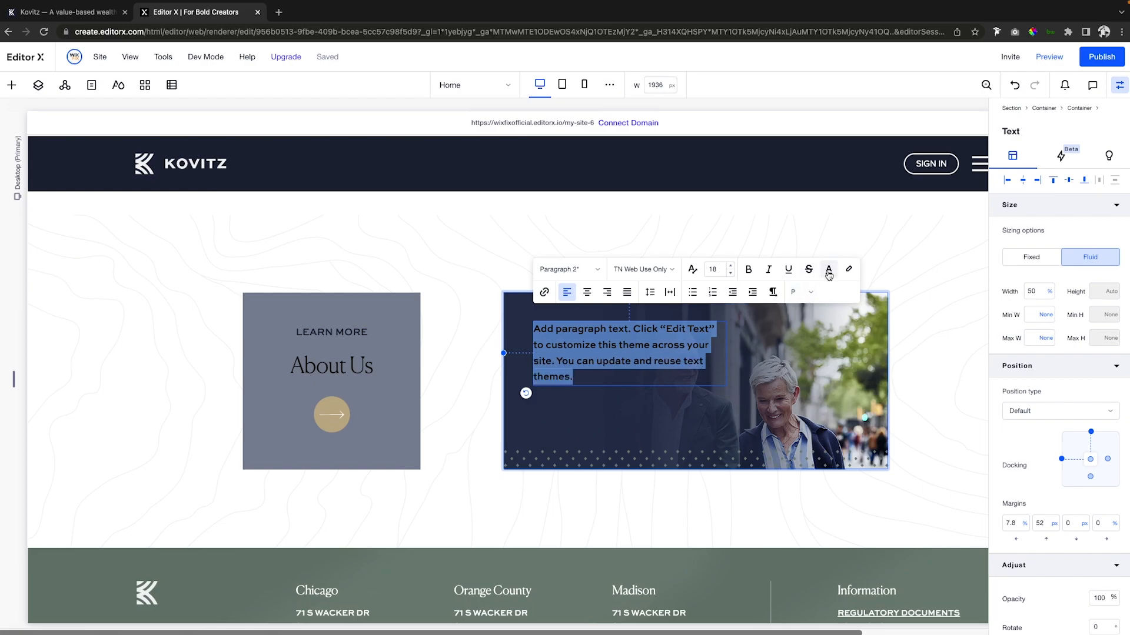
{"action": "left_click", "coordinate": [828, 269]}
{"action": "left_click", "coordinate": [796, 345]}
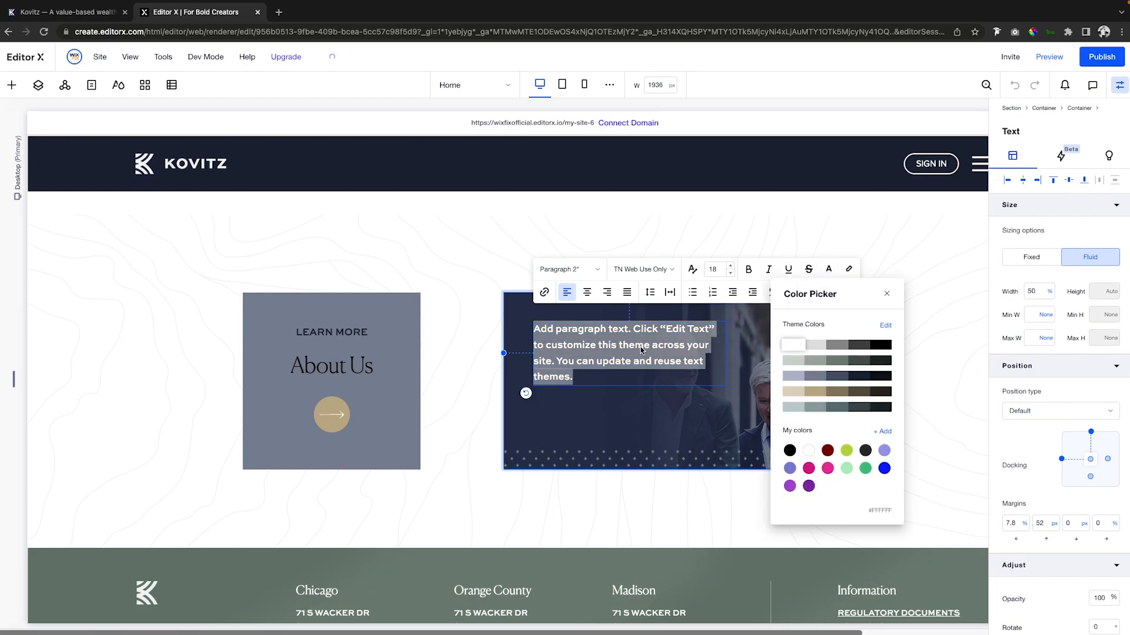
{"action": "left_click", "coordinate": [642, 350]}
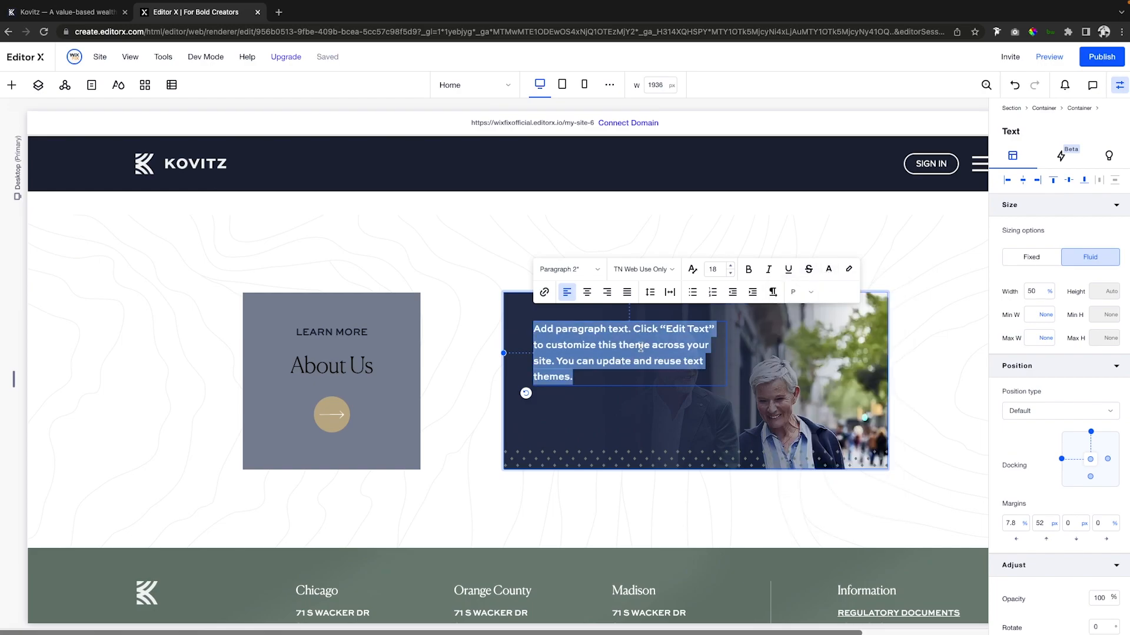
{"action": "type", "text": "CONTACT US"}
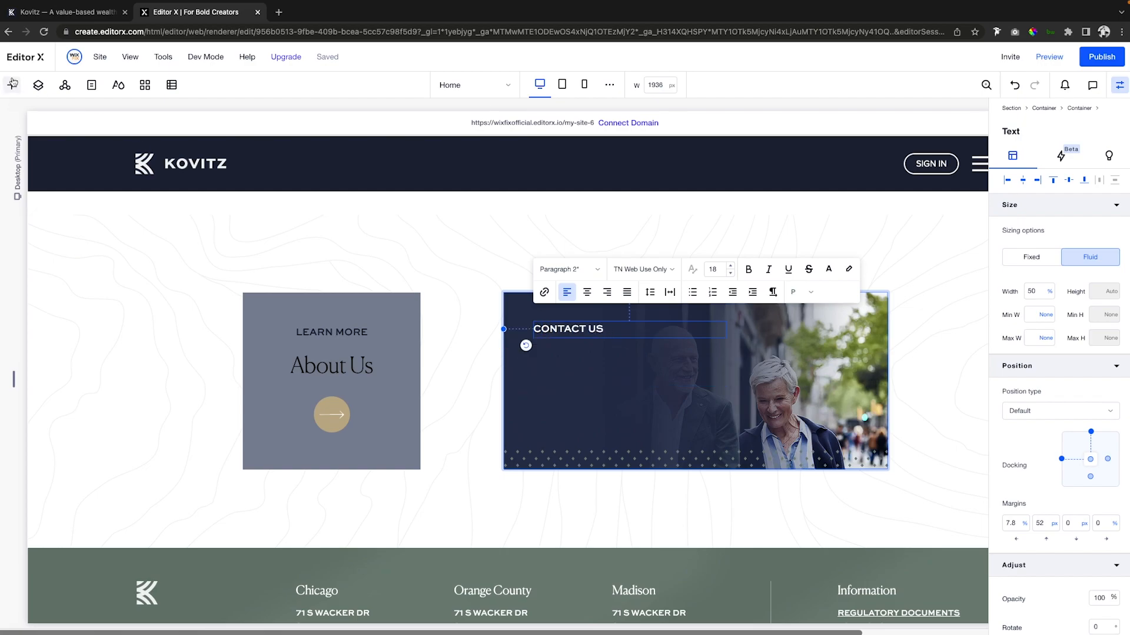
Step: Add a title below CONTACT US, colour it white and change its text to "Let's Discuss Your Financial Needs."
{"action": "left_click", "coordinate": [11, 85]}
{"action": "left_click_drag", "start_coordinate": [148, 184], "coordinate": [617, 381]}
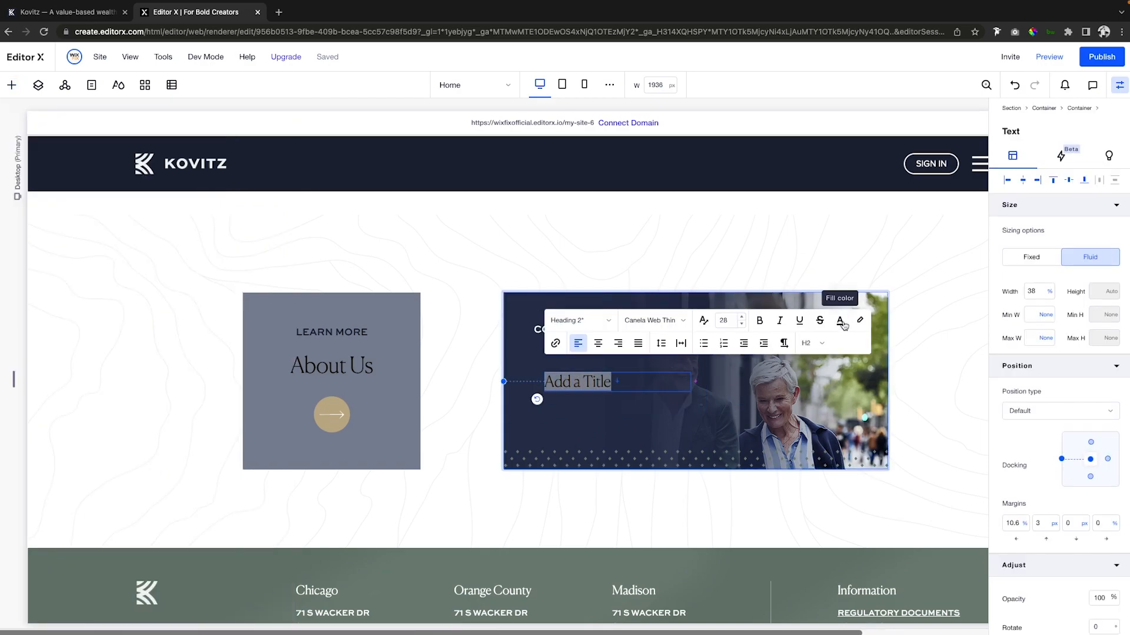
{"action": "left_click", "coordinate": [840, 321]}
{"action": "left_click", "coordinate": [804, 395]}
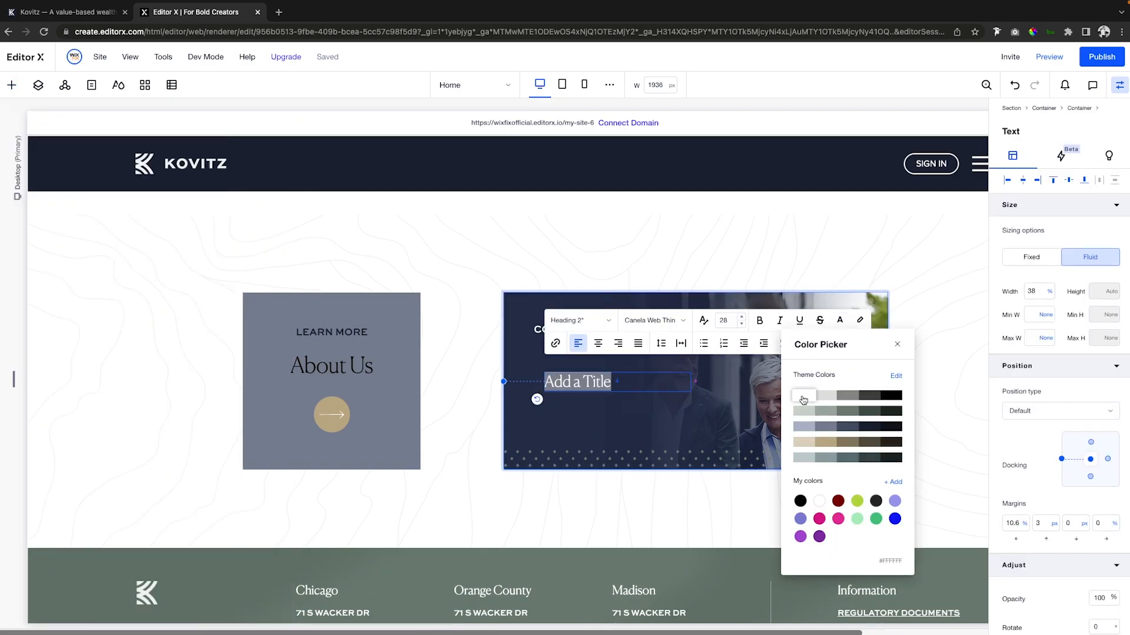
{"action": "left_click", "coordinate": [607, 387]}
{"action": "triple_click", "coordinate": [610, 383]}
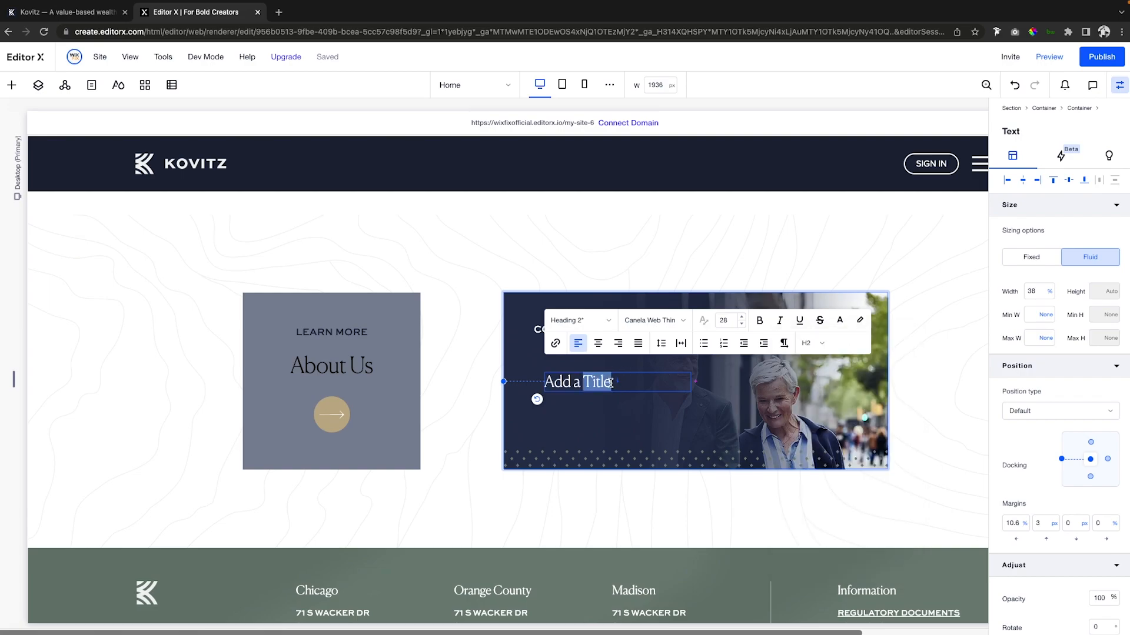
{"action": "type", "text": "Let"}
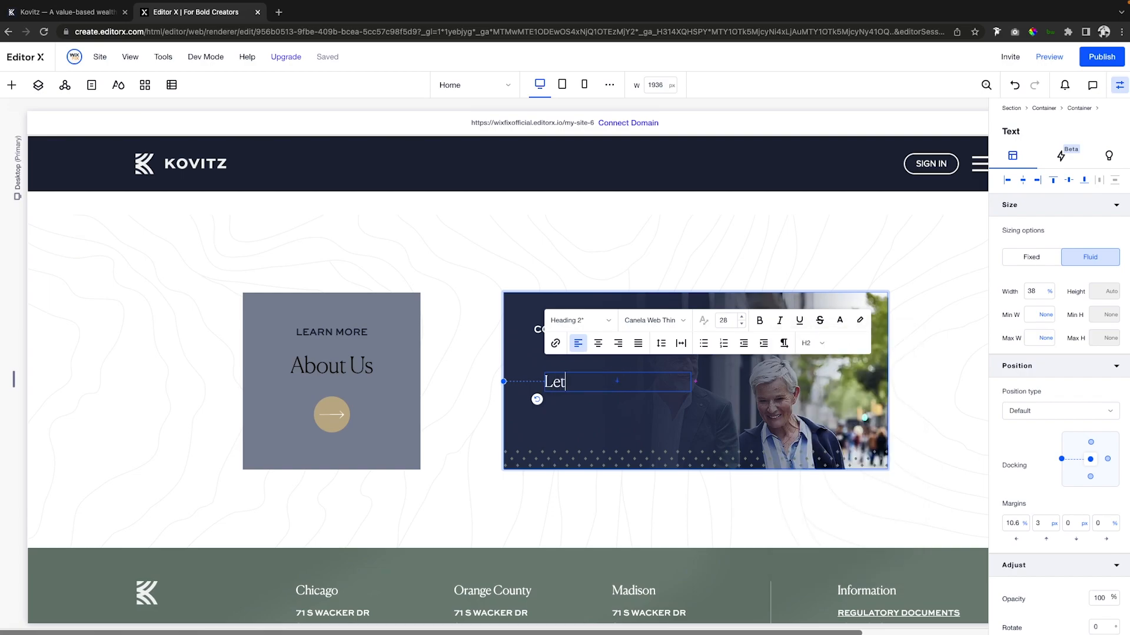
{"action": "type", "text": "'s Discuss Your Financial Needs."}
Step: Set the title's font size to 40, widen its box to about 47.2% and left-align it closely below CONTACT US
{"action": "left_click", "coordinate": [563, 376]}
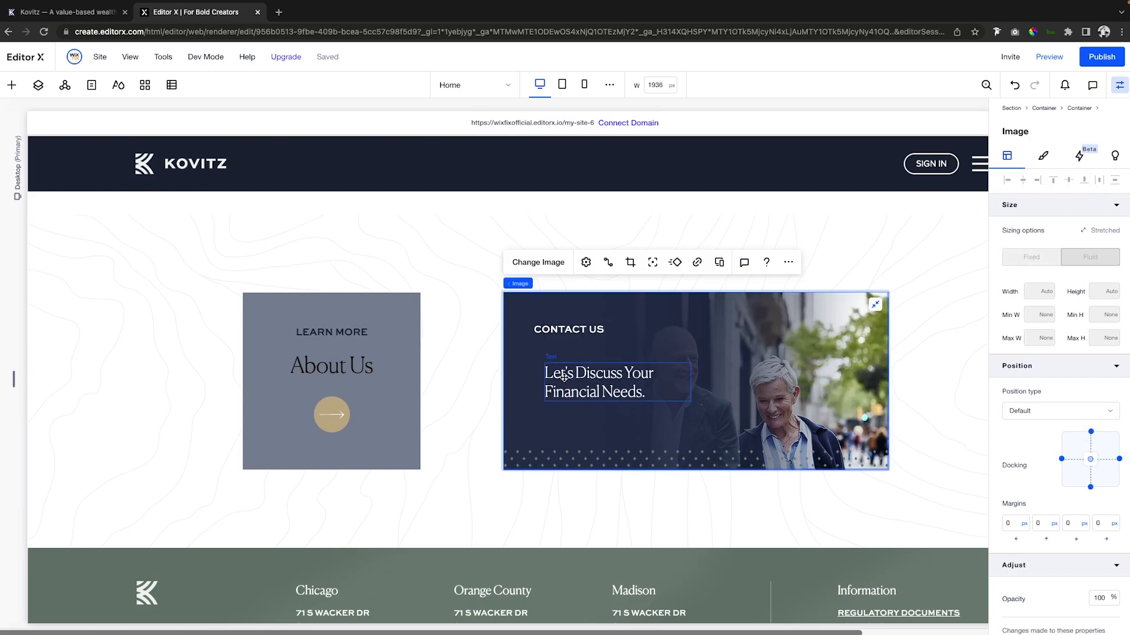
{"action": "left_click", "coordinate": [563, 377]}
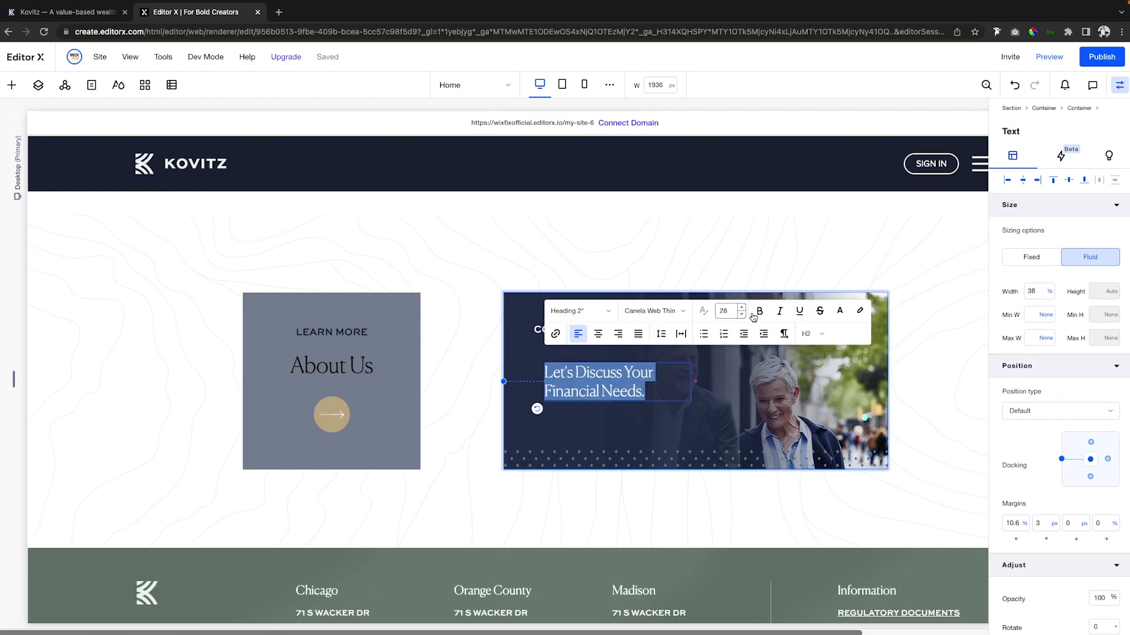
{"action": "left_click", "coordinate": [727, 312]}
{"action": "type", "text": "40"}
{"action": "key", "text": "Return"}
{"action": "key", "text": "Escape"}
{"action": "left_click_drag", "start_coordinate": [691, 383], "coordinate": [723, 383]}
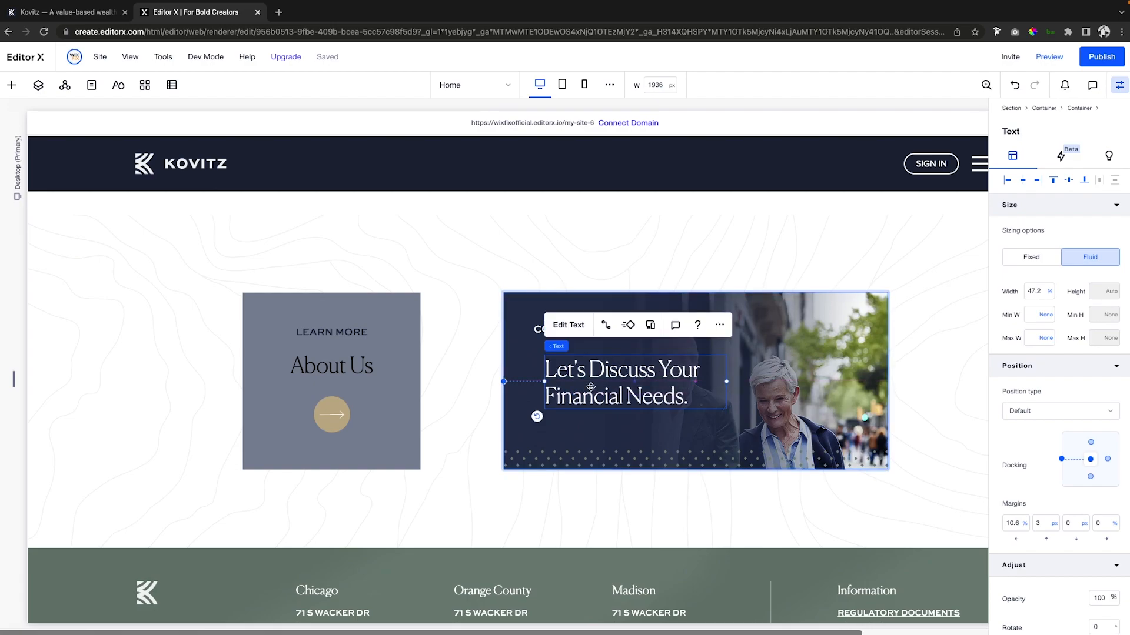
{"action": "left_click_drag", "start_coordinate": [579, 370], "coordinate": [579, 377]}
Step: Stack the CONTACT US text with the title and shift the stack slightly down and to the left
{"action": "left_click", "coordinate": [572, 330], "text": "shift"}
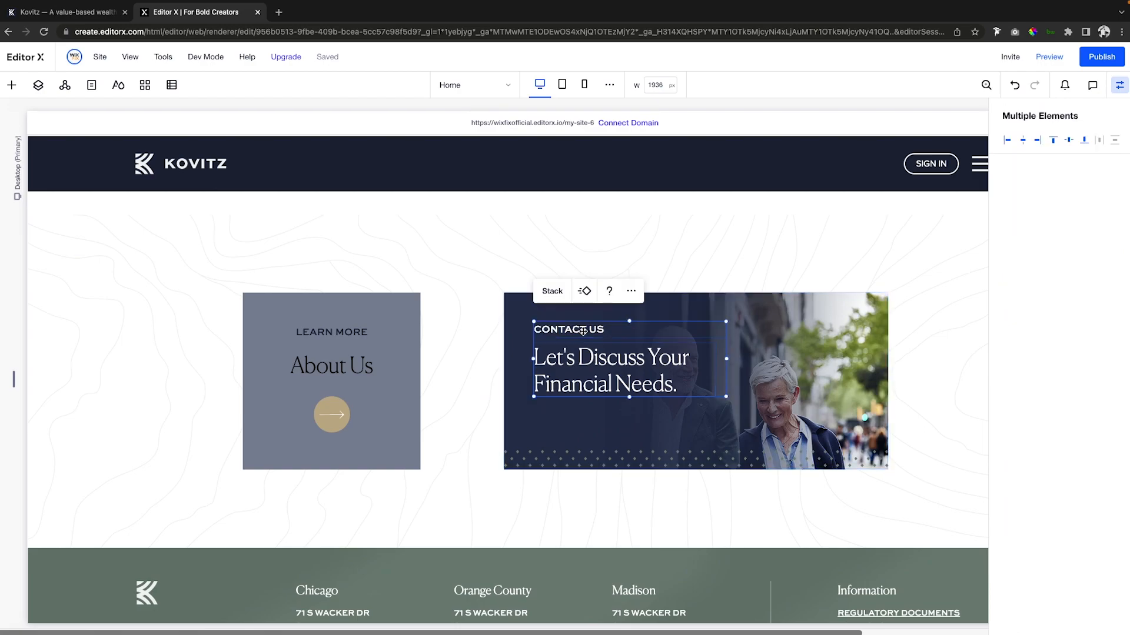
{"action": "left_click", "coordinate": [551, 291]}
{"action": "left_click", "coordinate": [632, 360]}
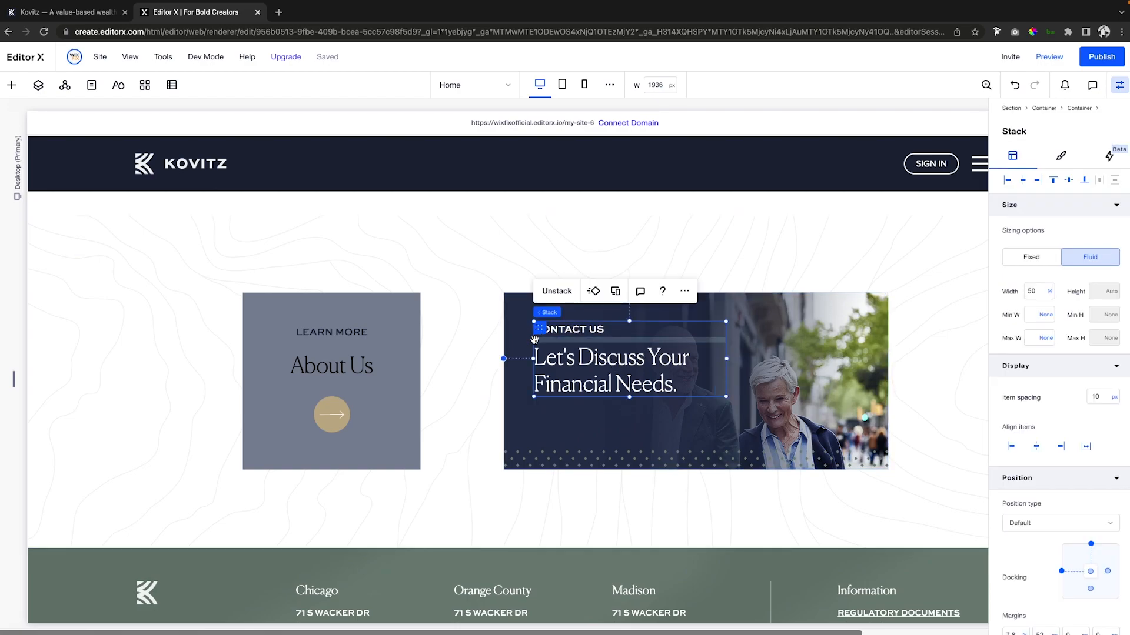
{"action": "left_click_drag", "start_coordinate": [533, 341], "coordinate": [533, 340]}
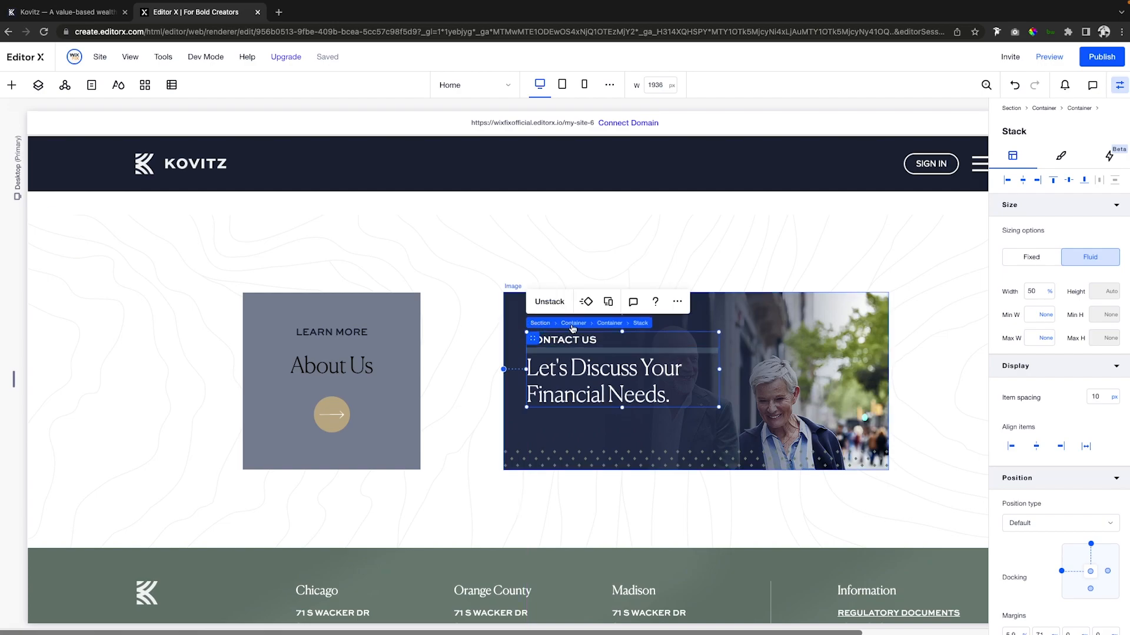
Step: Add a hover trigger to the contact card's container and start designing a custom effect named "Contact Box"
{"action": "left_click", "coordinate": [605, 325]}
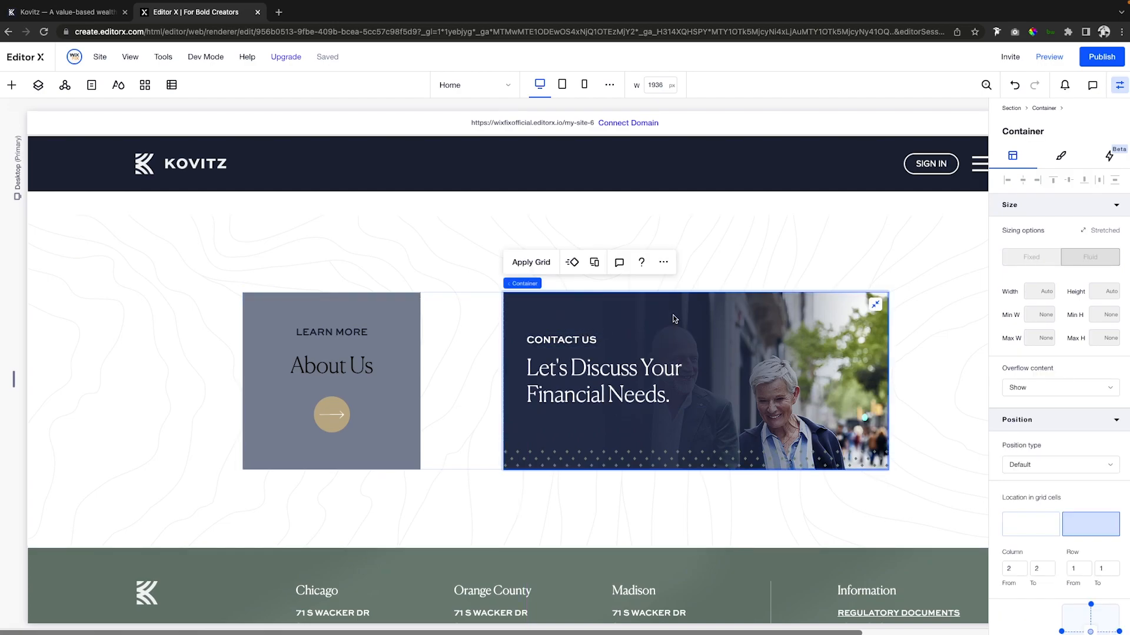
{"action": "left_click", "coordinate": [1111, 157]}
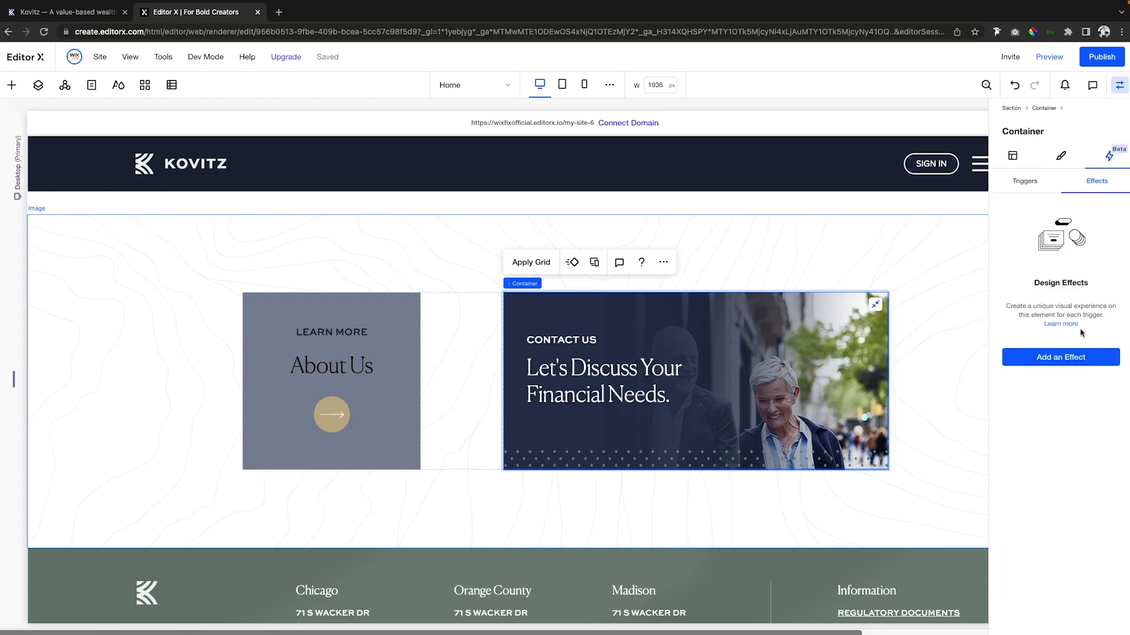
{"action": "left_click", "coordinate": [1021, 183]}
{"action": "left_click", "coordinate": [1065, 363]}
{"action": "left_click", "coordinate": [1027, 406]}
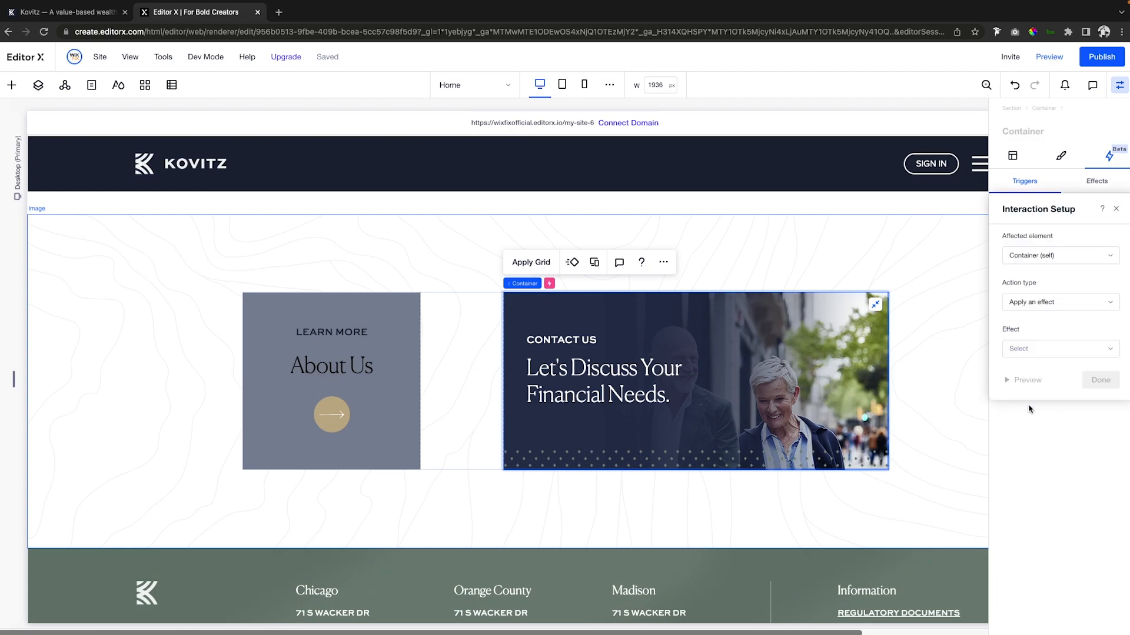
{"action": "left_click", "coordinate": [1065, 349]}
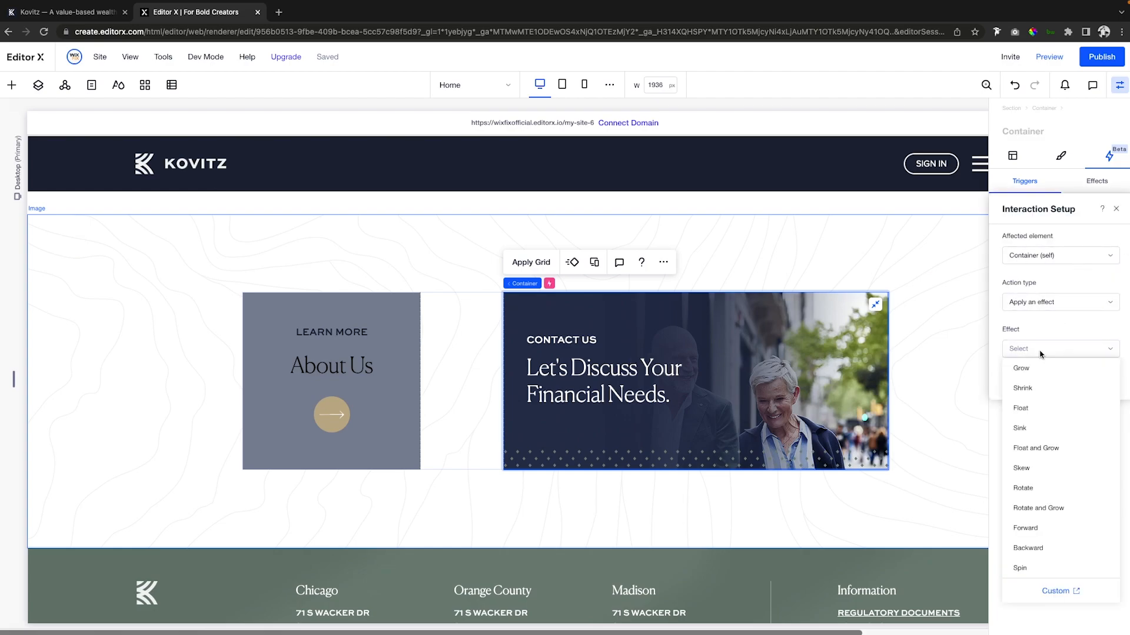
{"action": "left_click", "coordinate": [1064, 591]}
{"action": "type", "text": "Contact Box"}
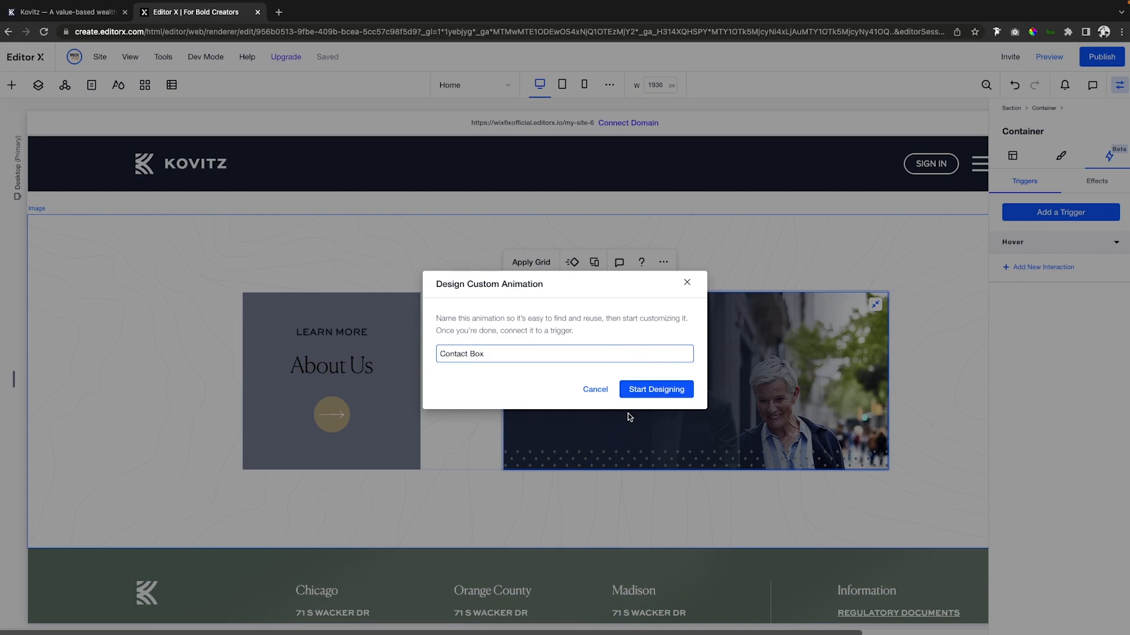
{"action": "left_click", "coordinate": [653, 389]}
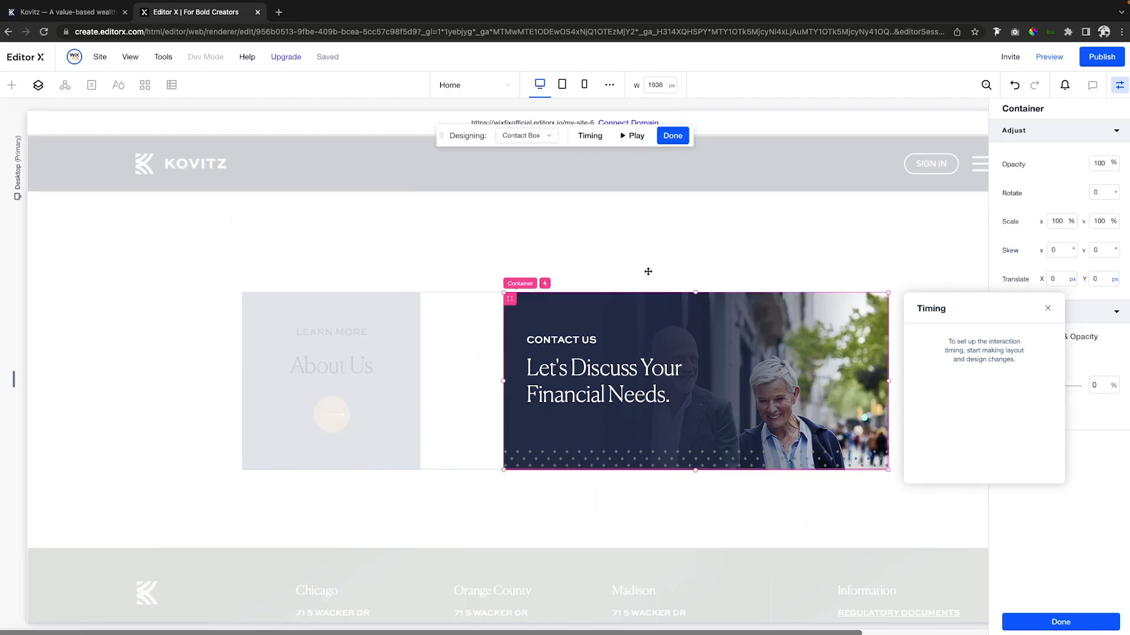
Step: Scale the couple photo to 110% in X and Y within the Contact Box effect and finish designing it
{"action": "left_click", "coordinate": [537, 136]}
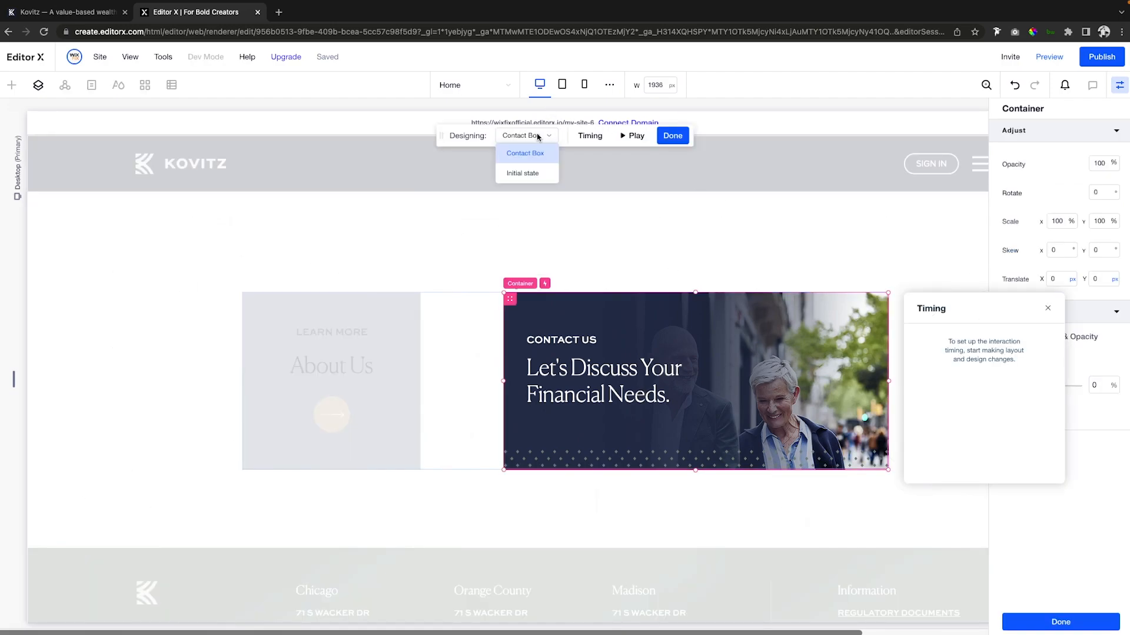
{"action": "left_click", "coordinate": [38, 84]}
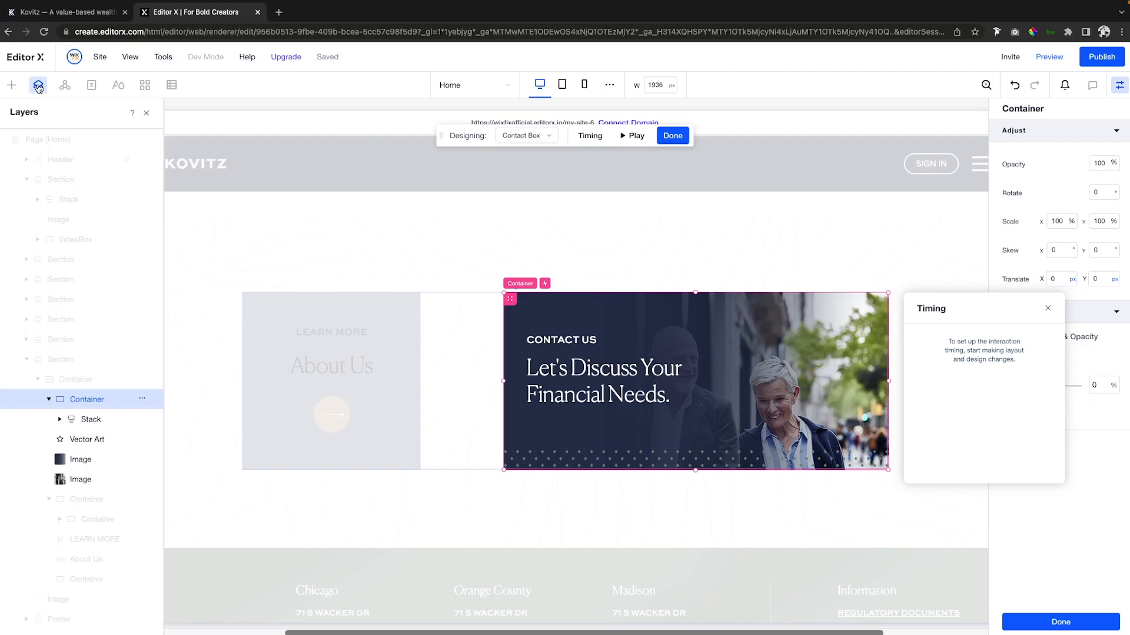
{"action": "left_click", "coordinate": [63, 481]}
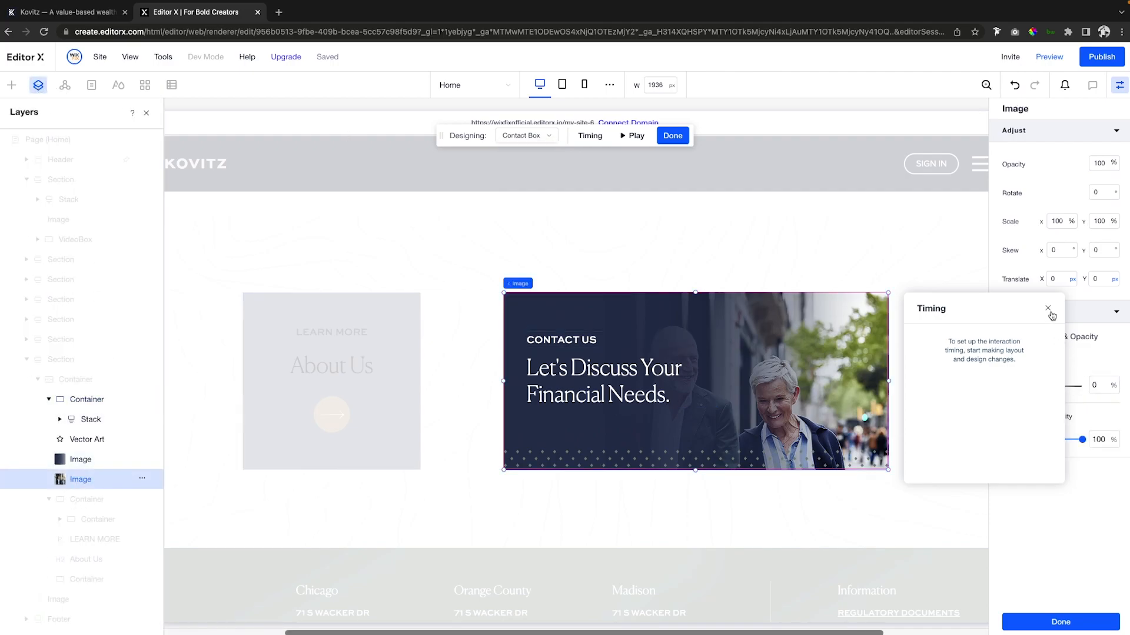
{"action": "left_click", "coordinate": [1064, 222]}
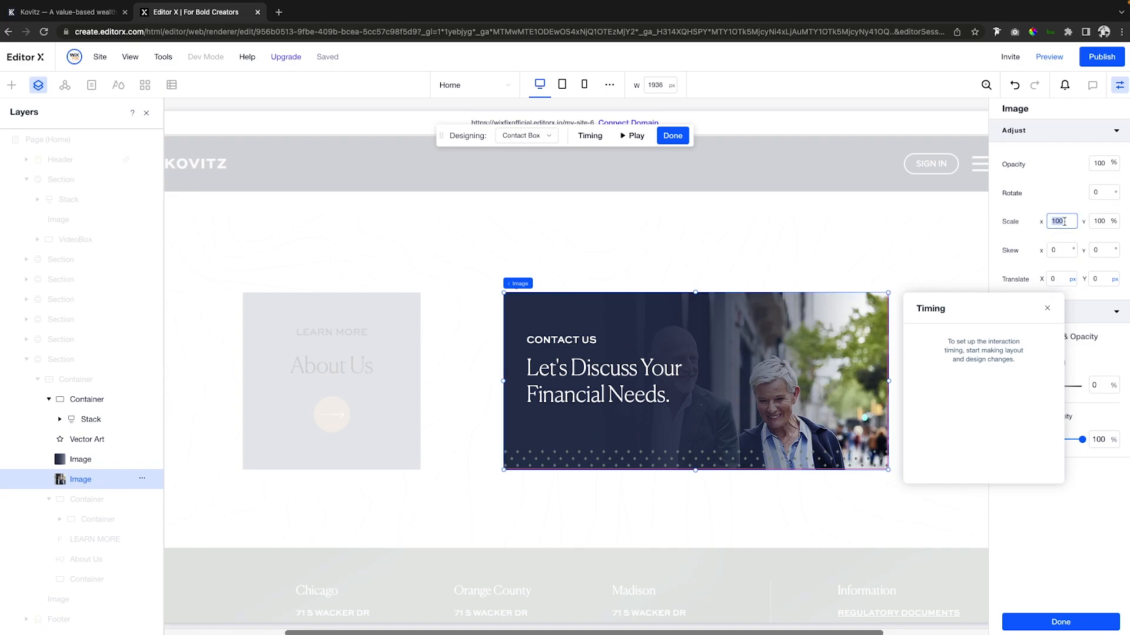
{"action": "key", "text": "Tab"}
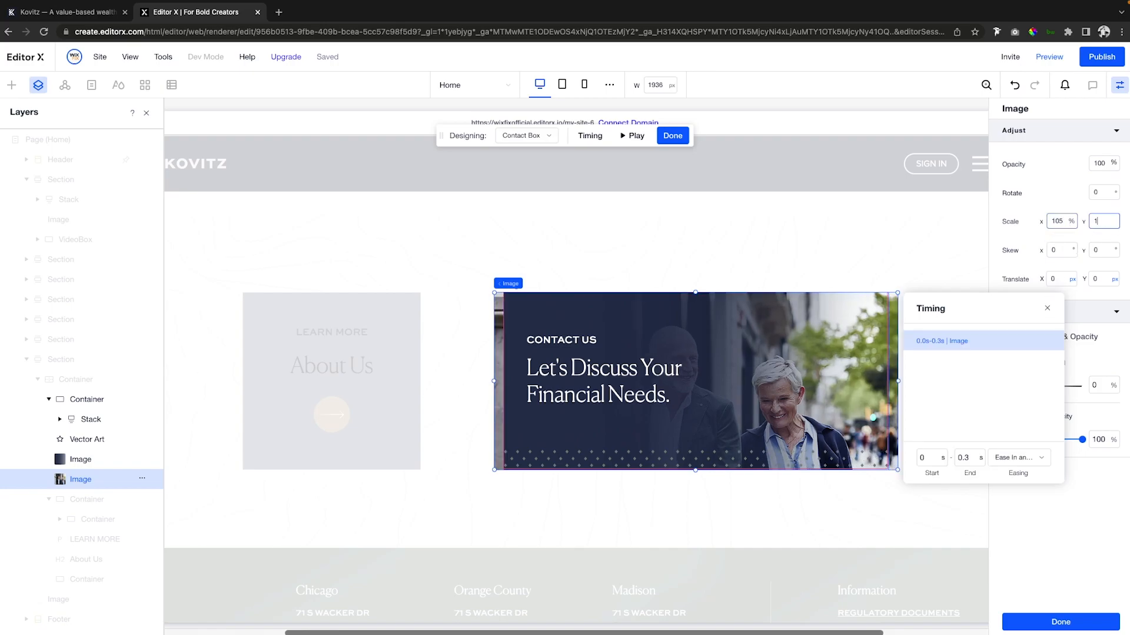
{"action": "key", "text": "Return"}
{"action": "left_click", "coordinate": [1064, 221]}
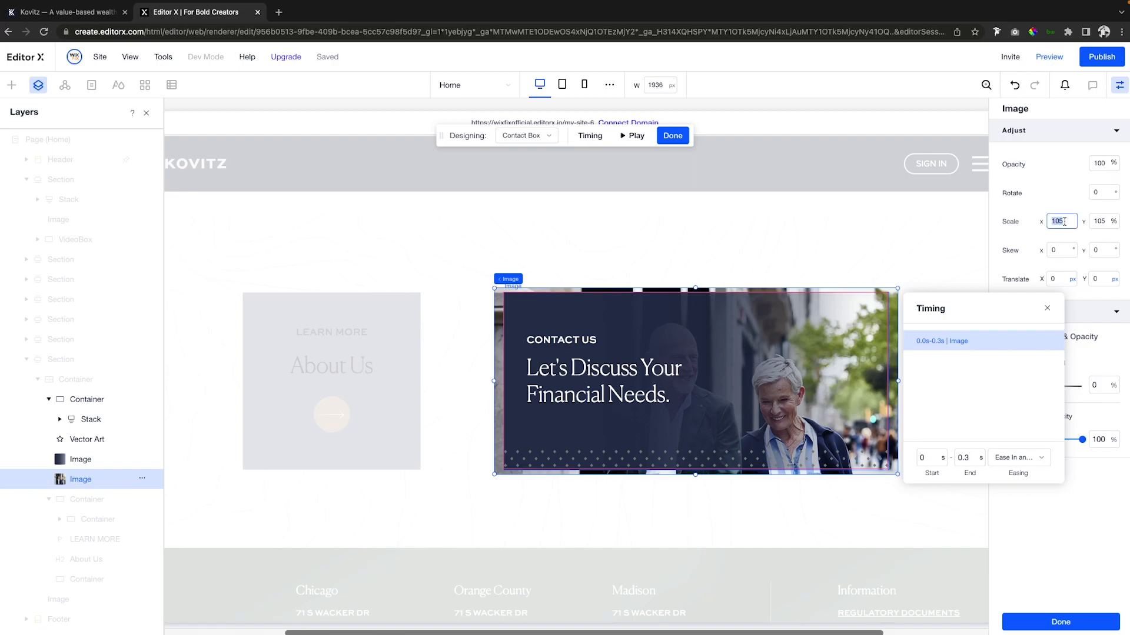
{"action": "key", "text": "Tab"}
{"action": "type", "text": "110"}
{"action": "key", "text": "Return"}
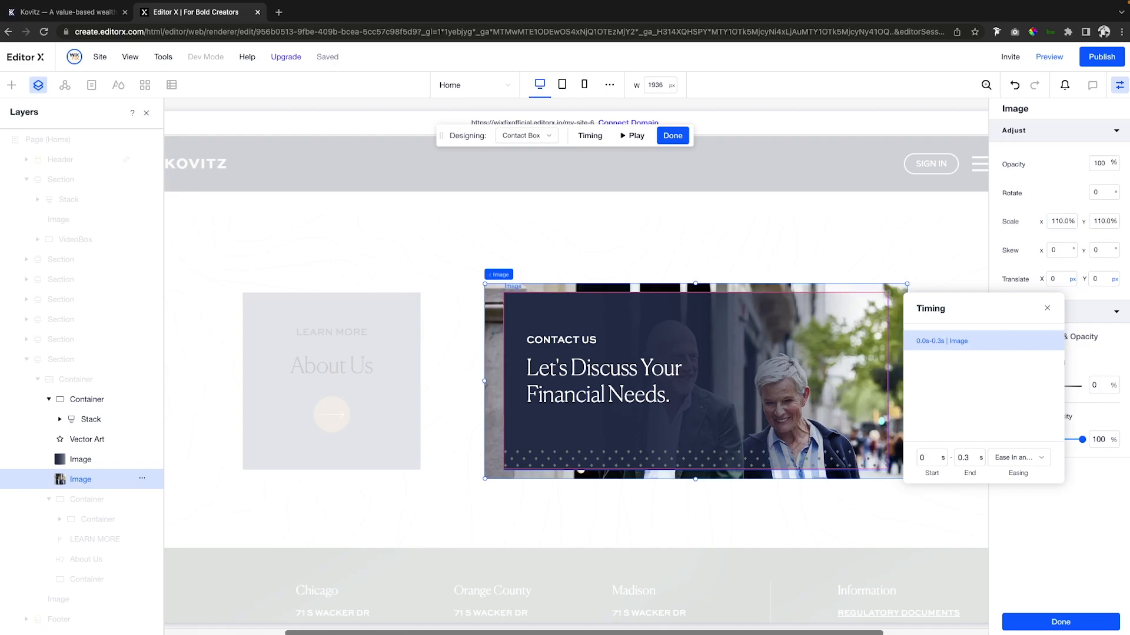
{"action": "left_click", "coordinate": [1073, 622]}
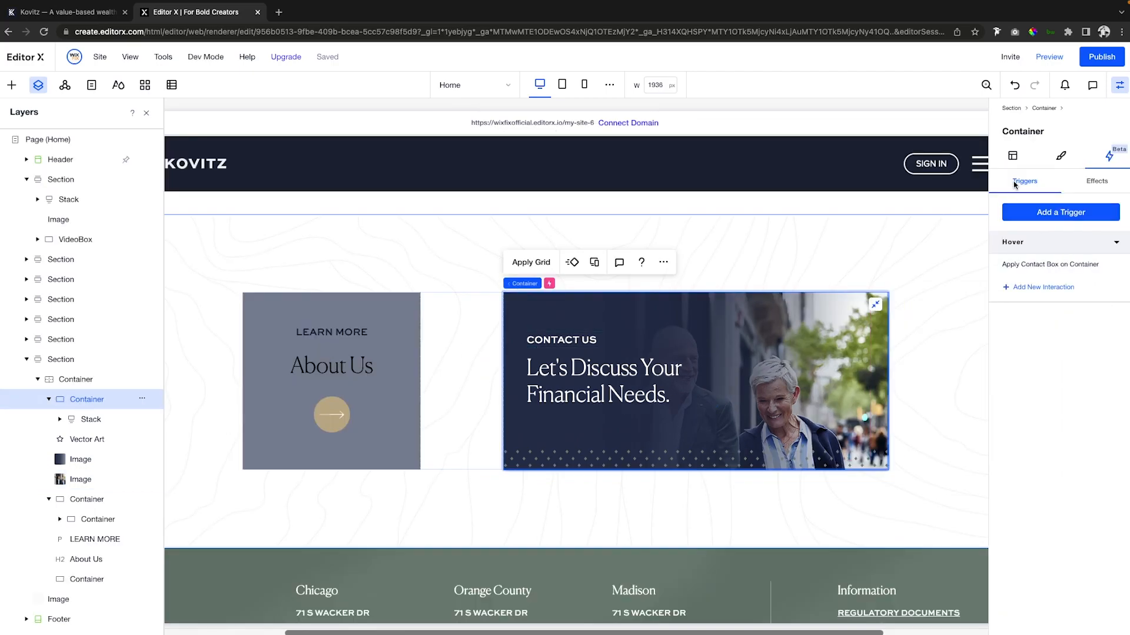
Step: Change the overflow content setting of the contact card's container
{"action": "left_click", "coordinate": [1013, 157]}
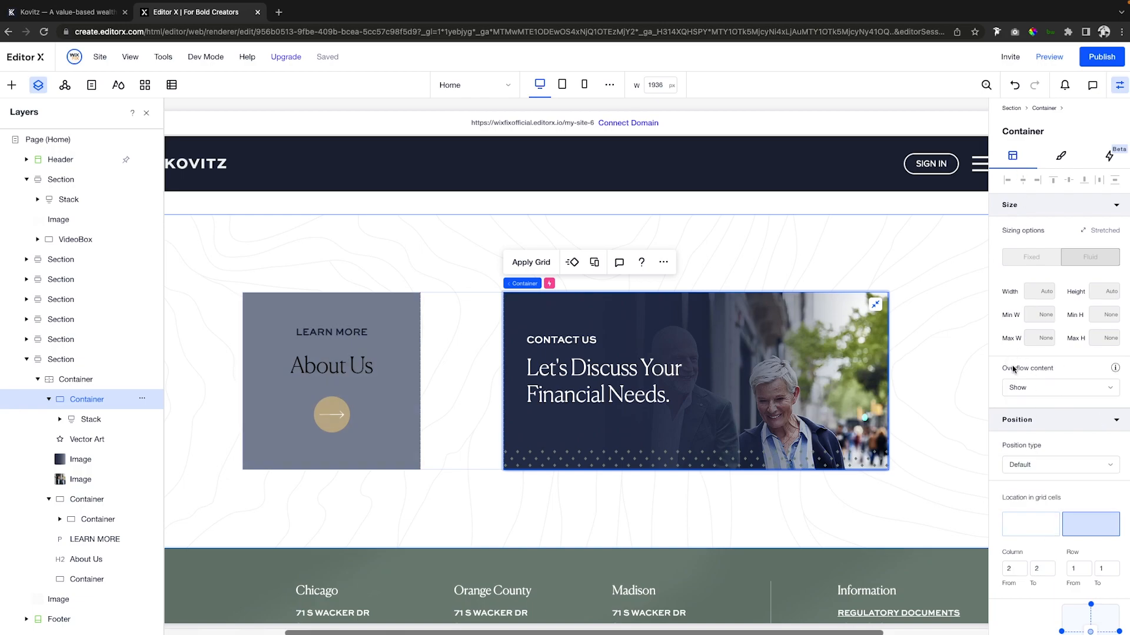
{"action": "left_click", "coordinate": [1052, 391]}
{"action": "left_click", "coordinate": [1047, 413]}
Step: Preview the site and examine the contact card and the rest of the home page
{"action": "left_click", "coordinate": [1049, 58]}
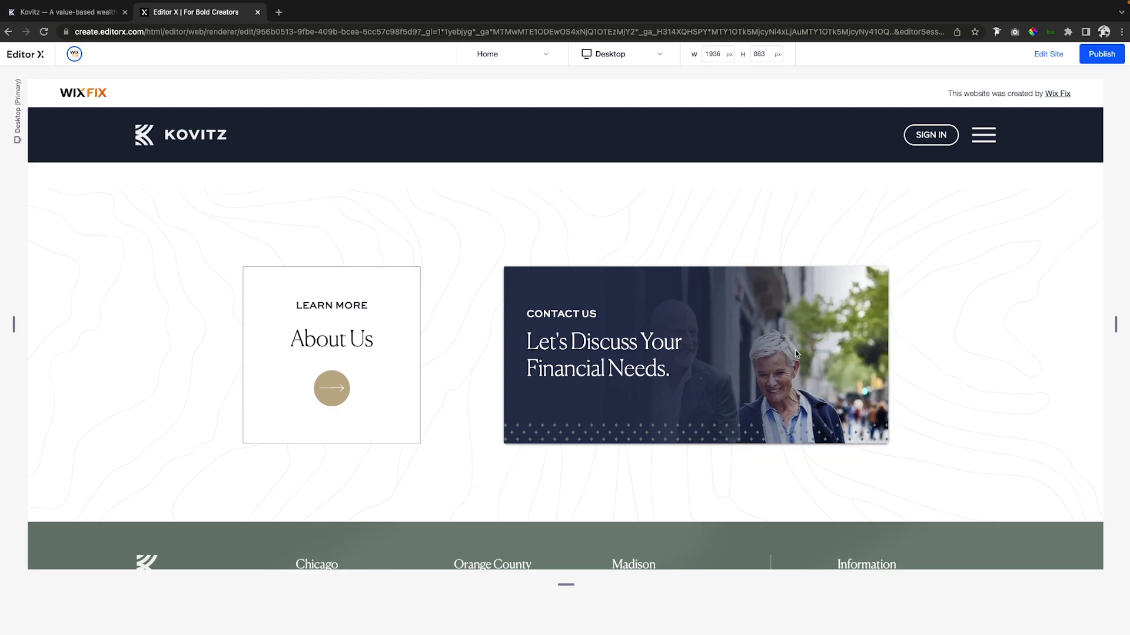
{"action": "scroll", "coordinate": [1057, 316], "scroll_direction": "up", "scroll_amount": 10}
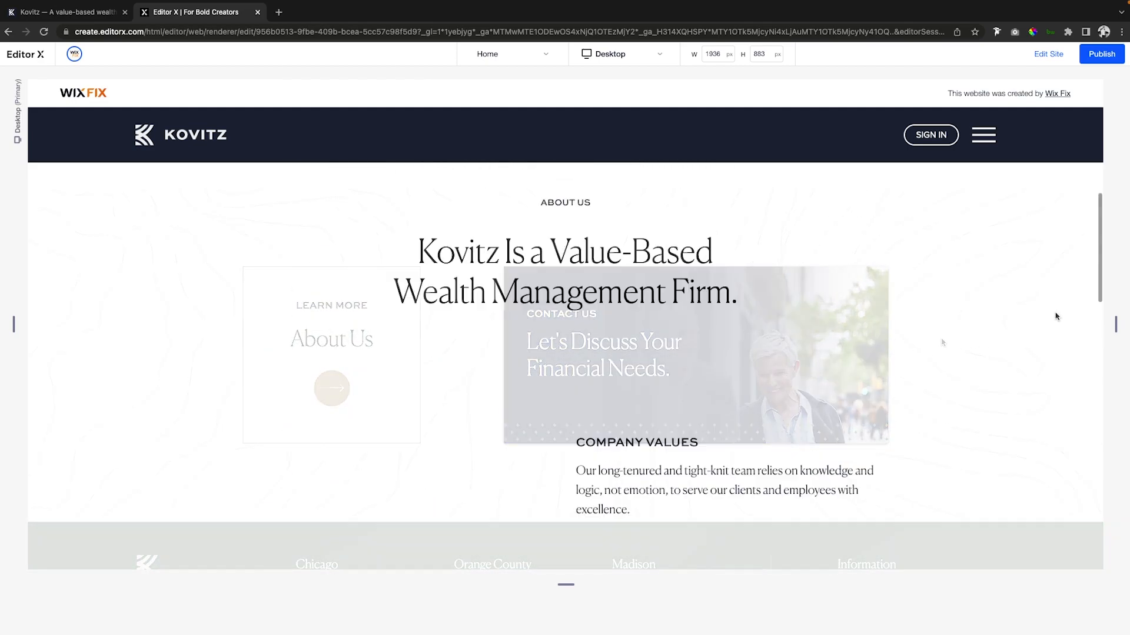
{"action": "scroll", "coordinate": [1057, 316], "scroll_direction": "down", "scroll_amount": 10}
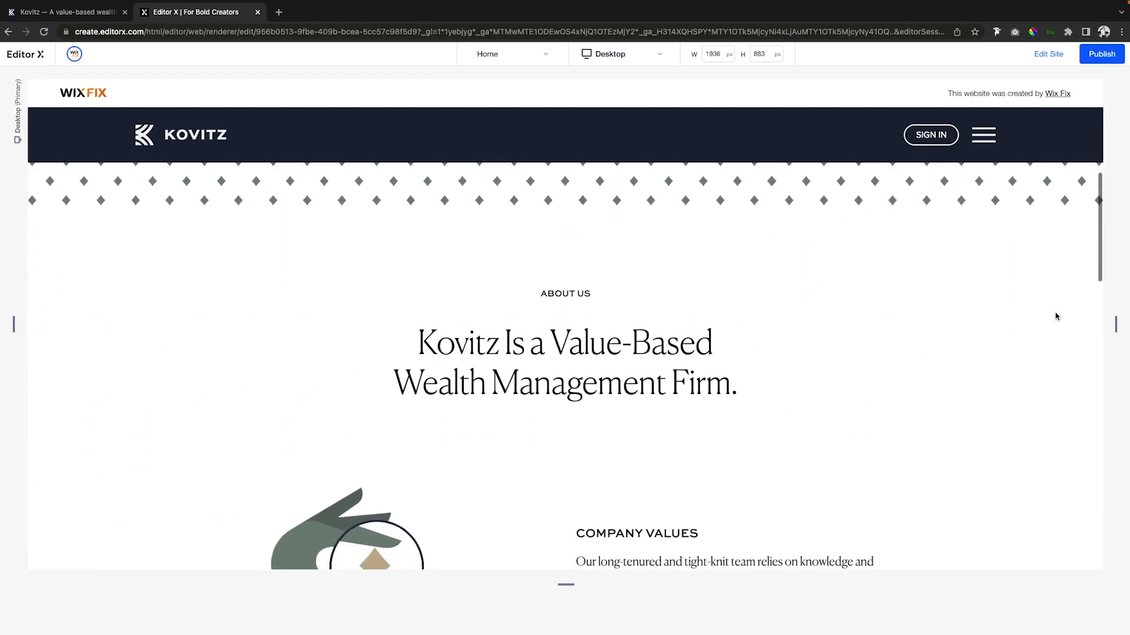
{"action": "scroll", "coordinate": [1057, 316], "scroll_direction": "down", "scroll_amount": 8}
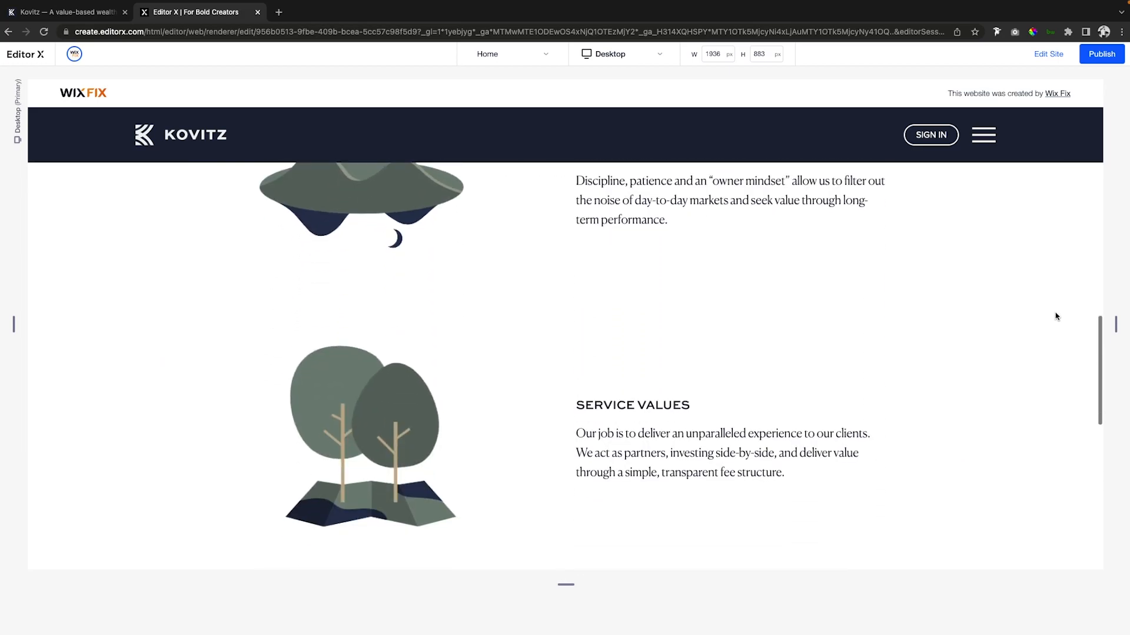
{"action": "scroll", "coordinate": [1057, 316], "scroll_direction": "down", "scroll_amount": 8}
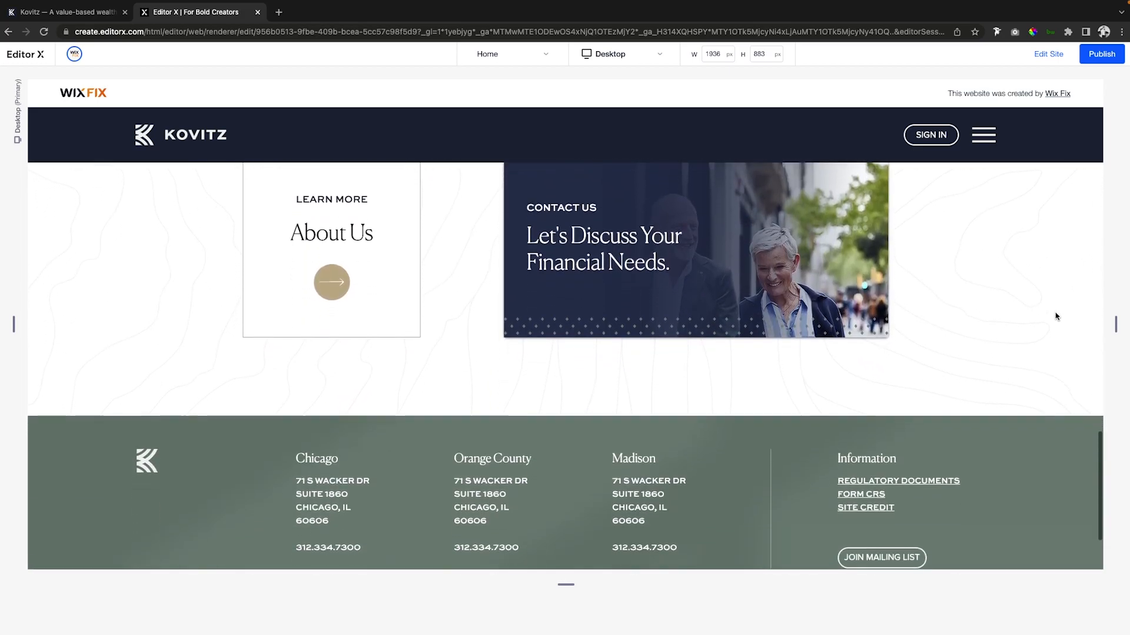